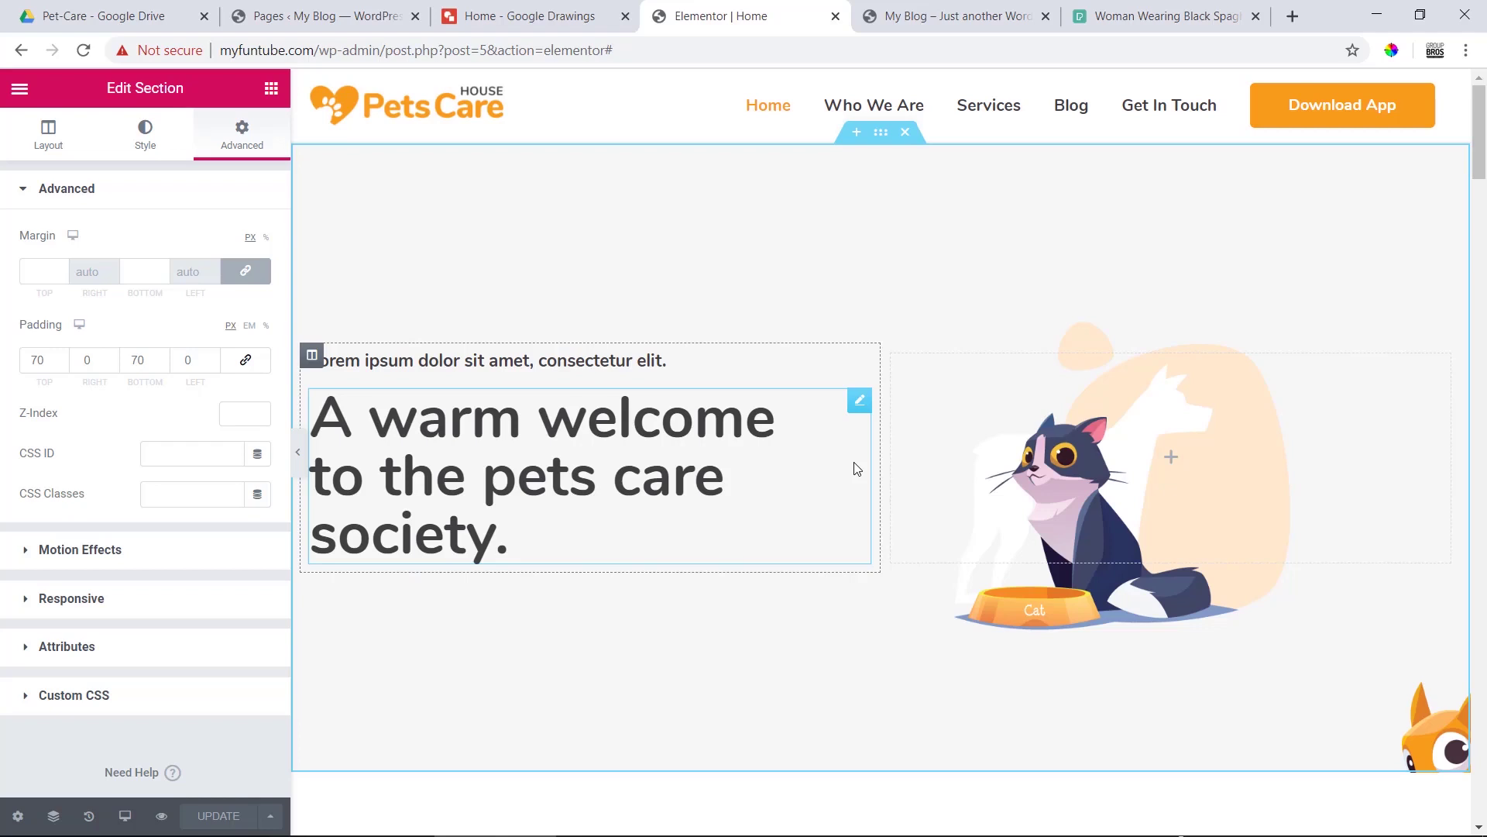
- Reload the live home page and review it from the testimonials section to the footer
left_click(954, 15)
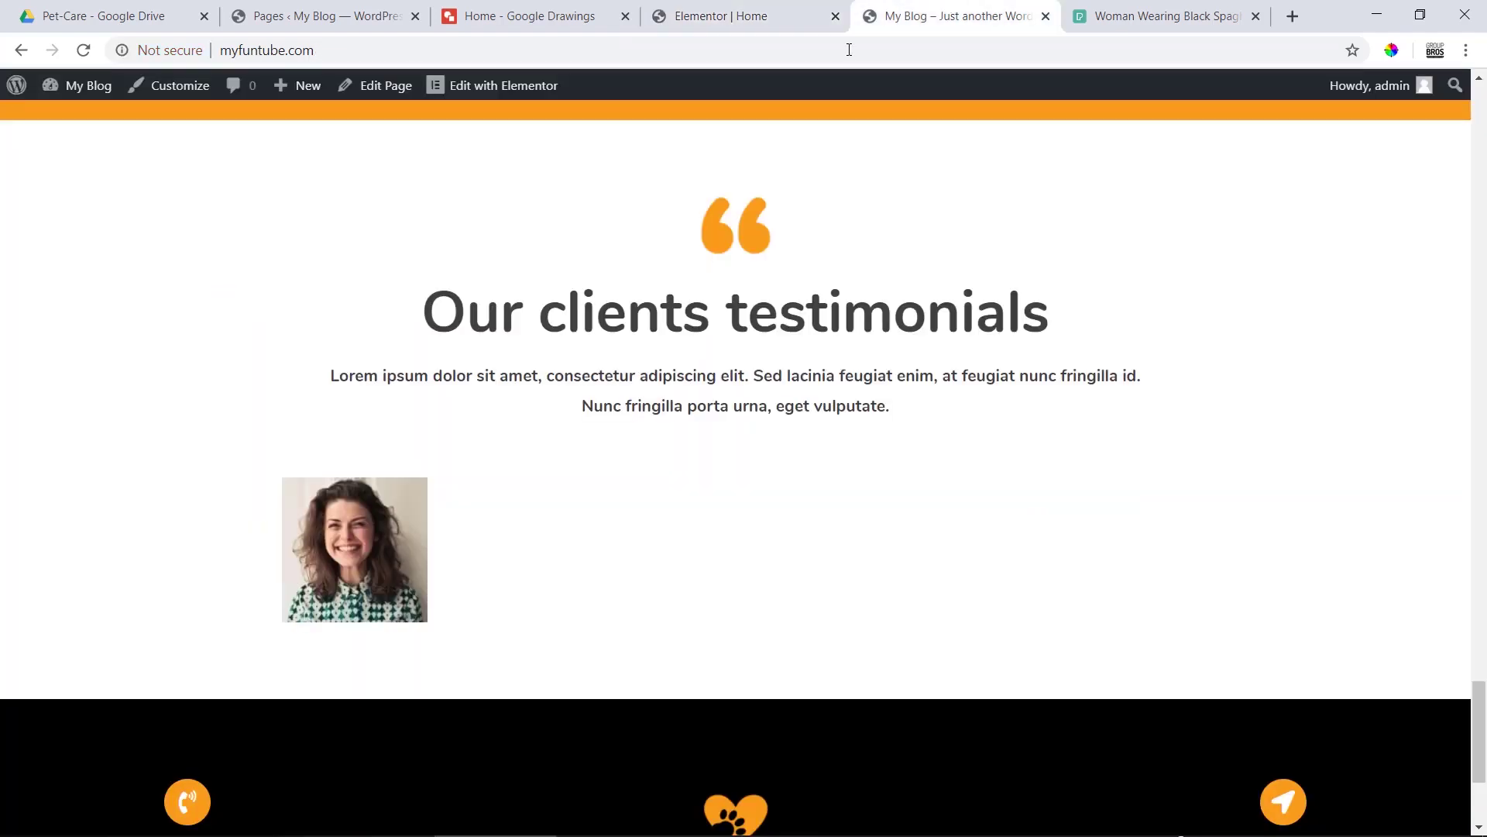
right_click(459, 176)
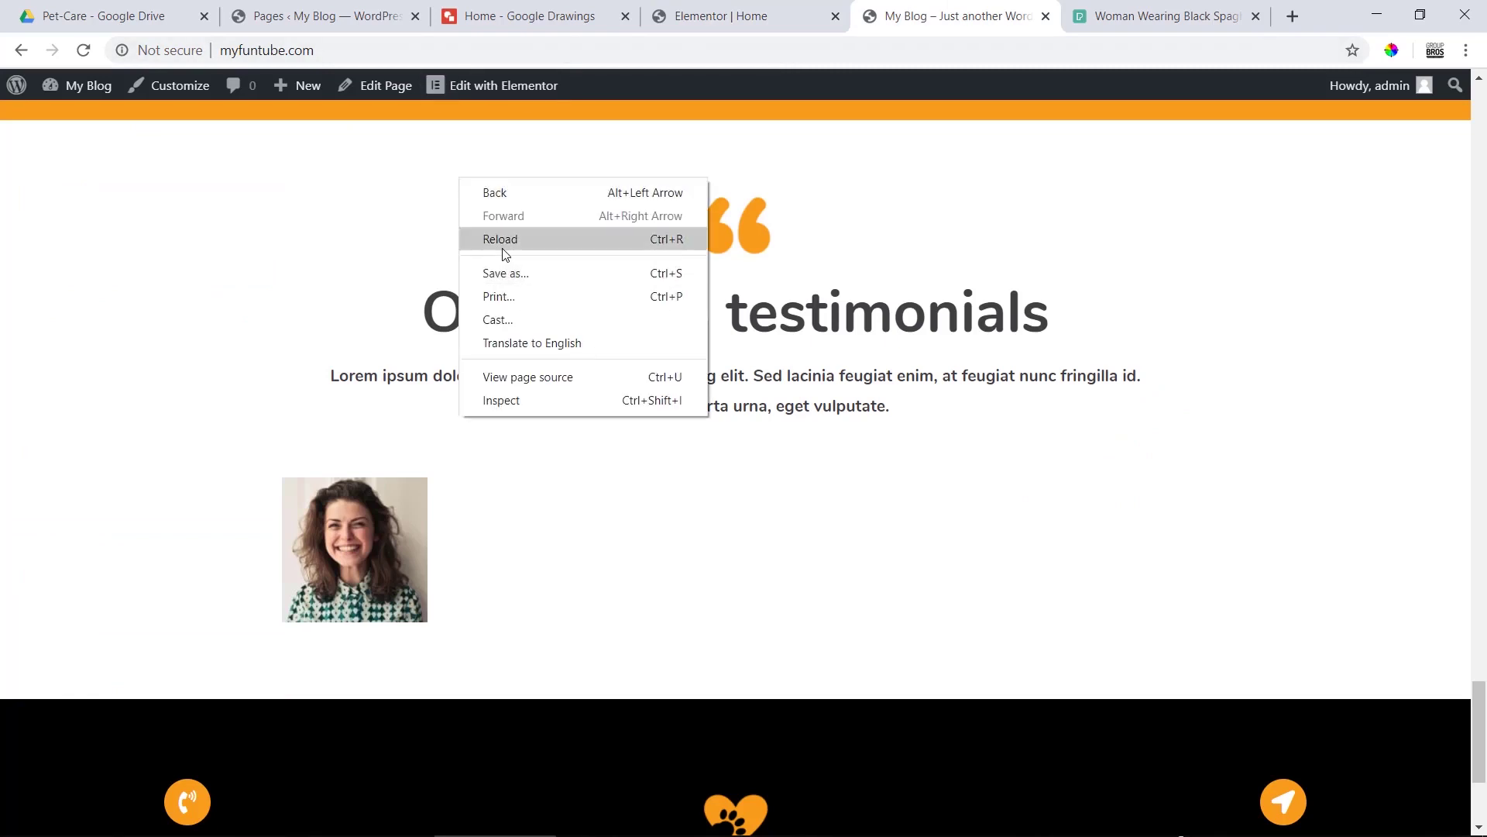
left_click(500, 239)
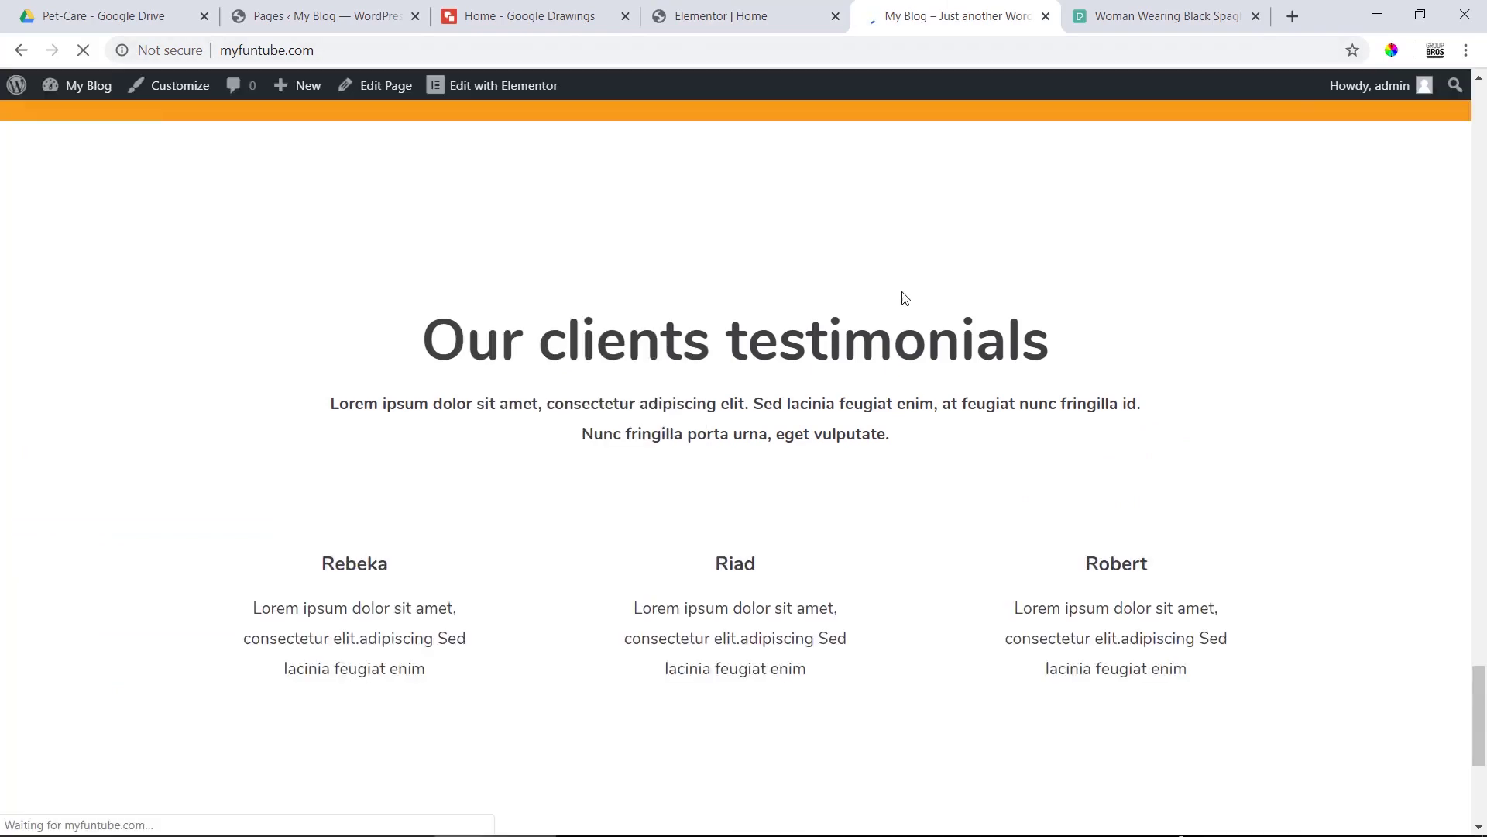
scroll(798, 527, "down", 3)
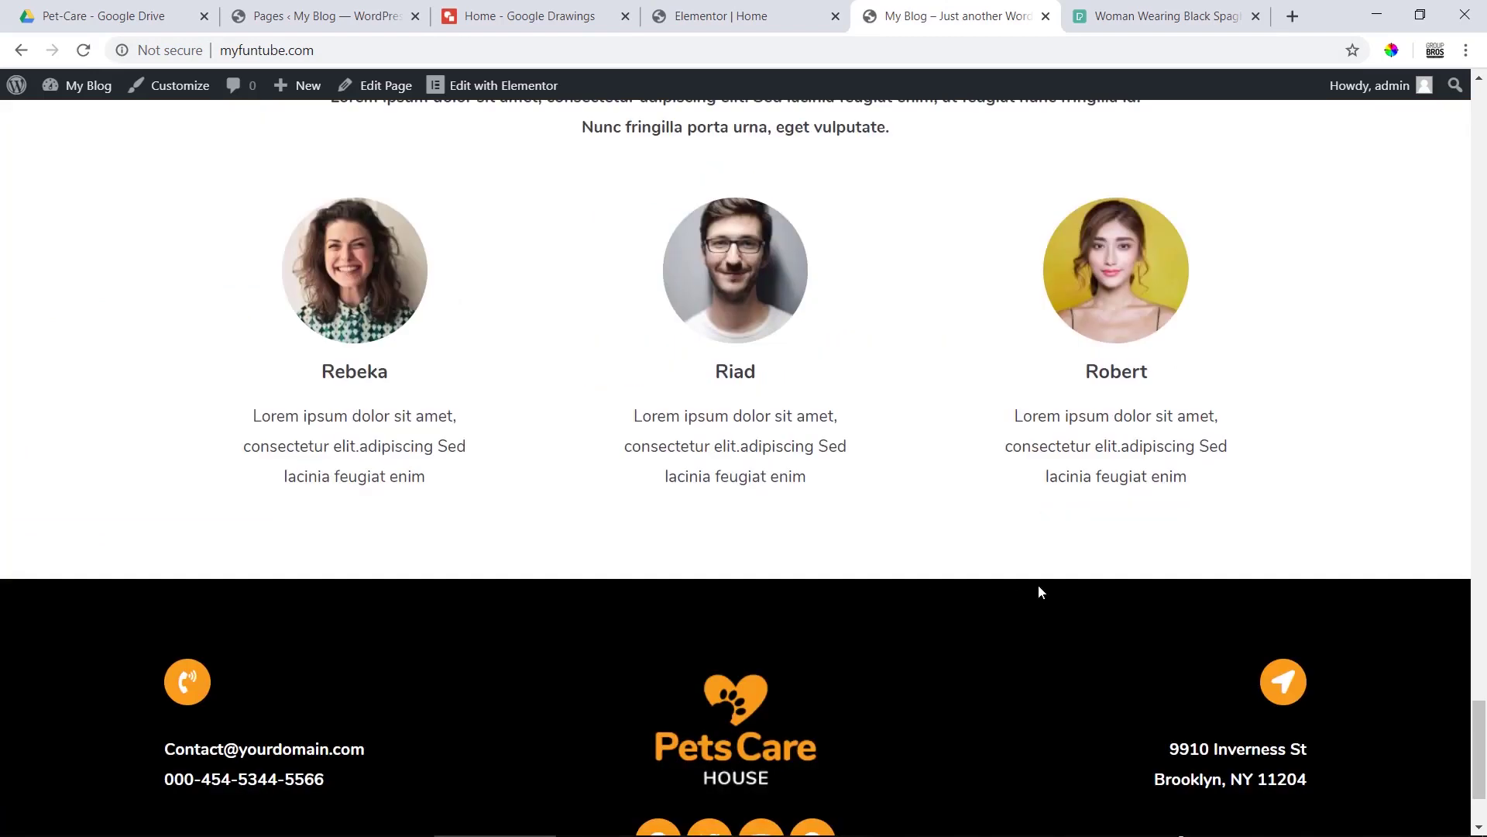
scroll(1040, 590, "down", 2)
scroll(1059, 629, "up", 20)
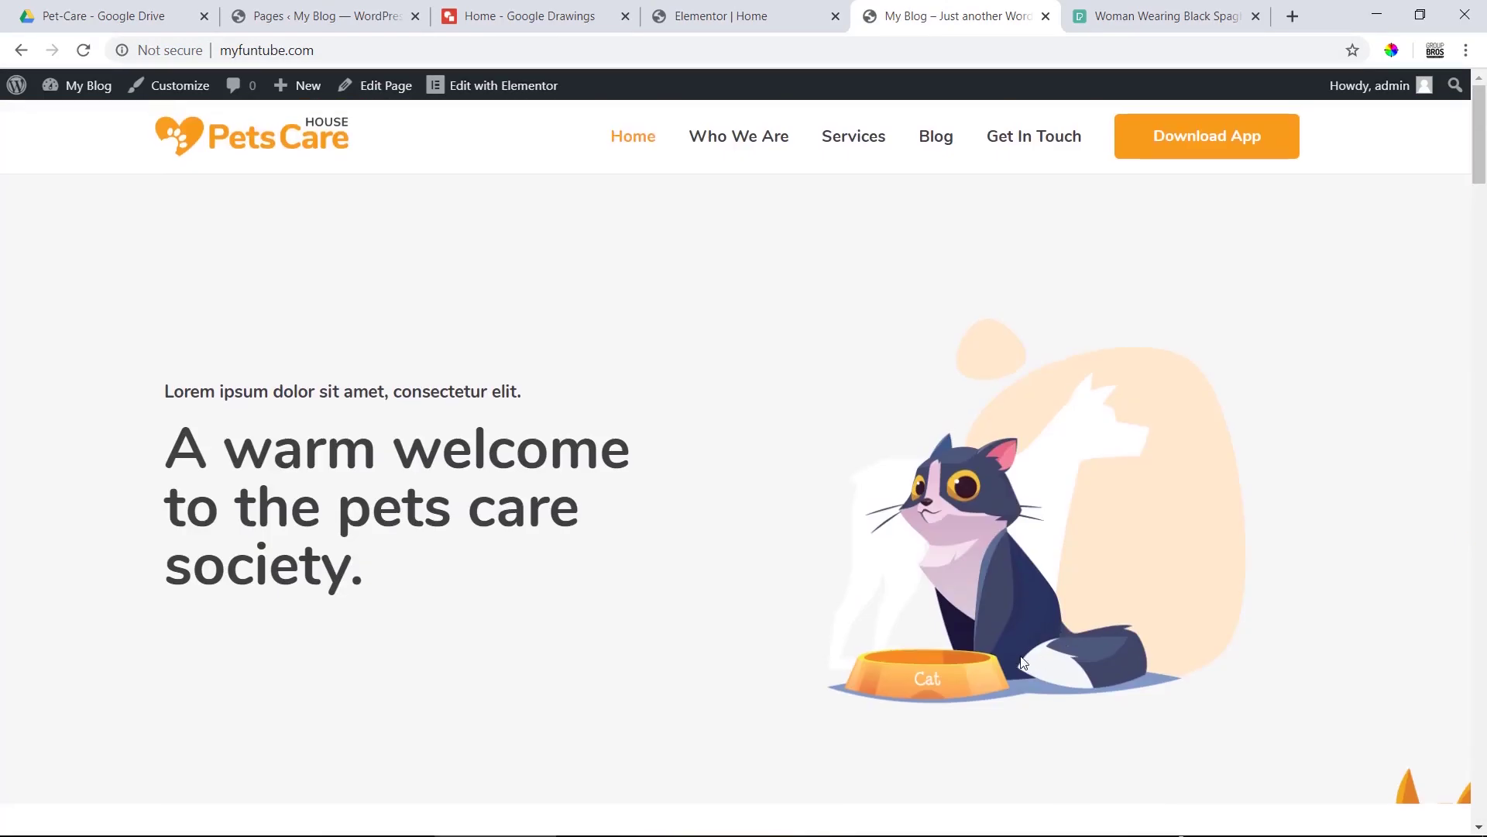
- Copy the live site's address, myfuntube.com
right_click(903, 49)
key("ctrl+c")
left_click(972, 154)
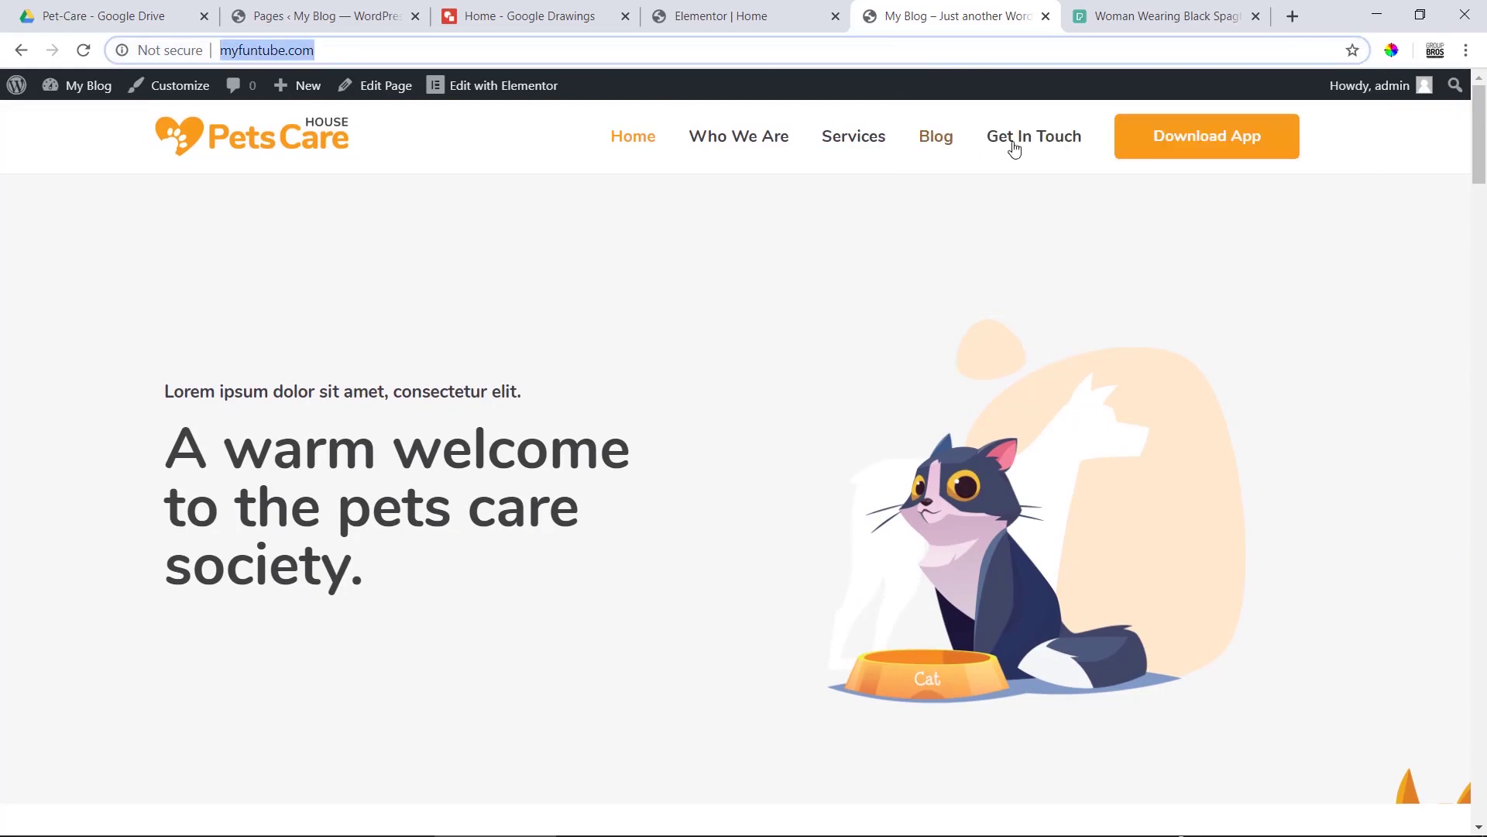
- Search for gtmetrix in a new browser tab and open the GTmetrix website
left_click(1292, 16)
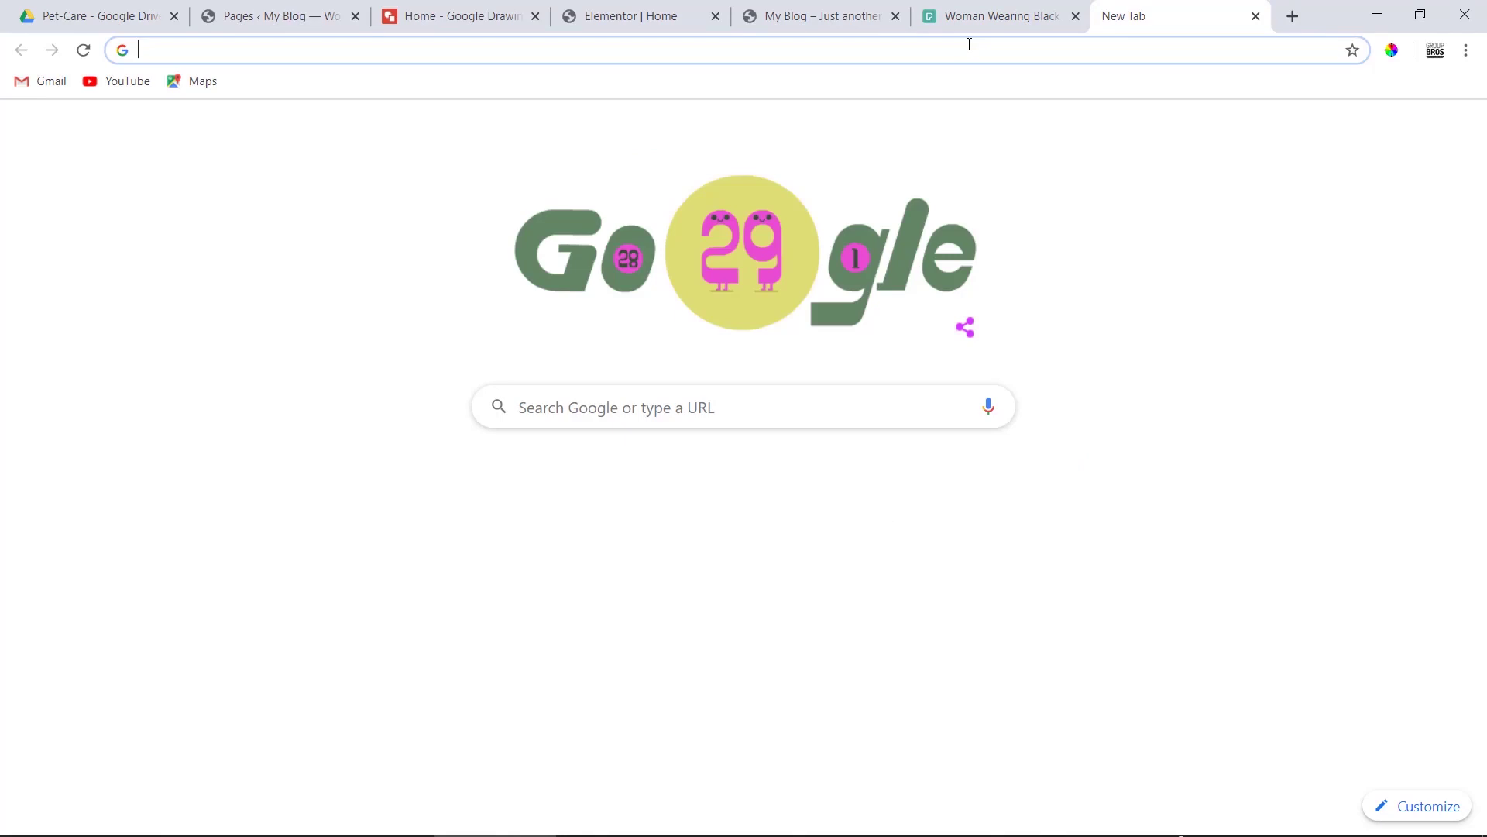
type("gtma")
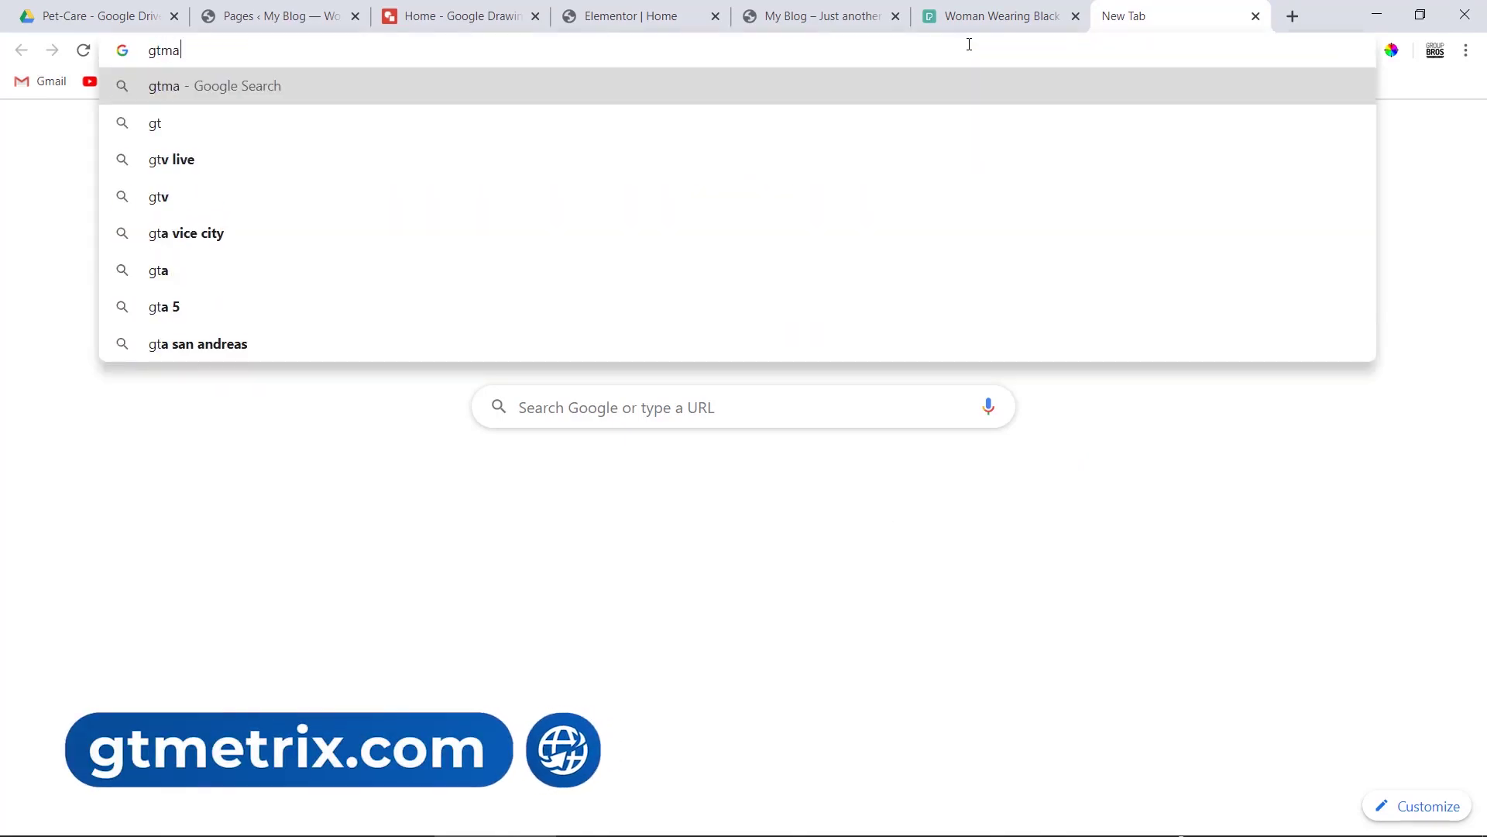
type("t")
key("Down")
key("Return")
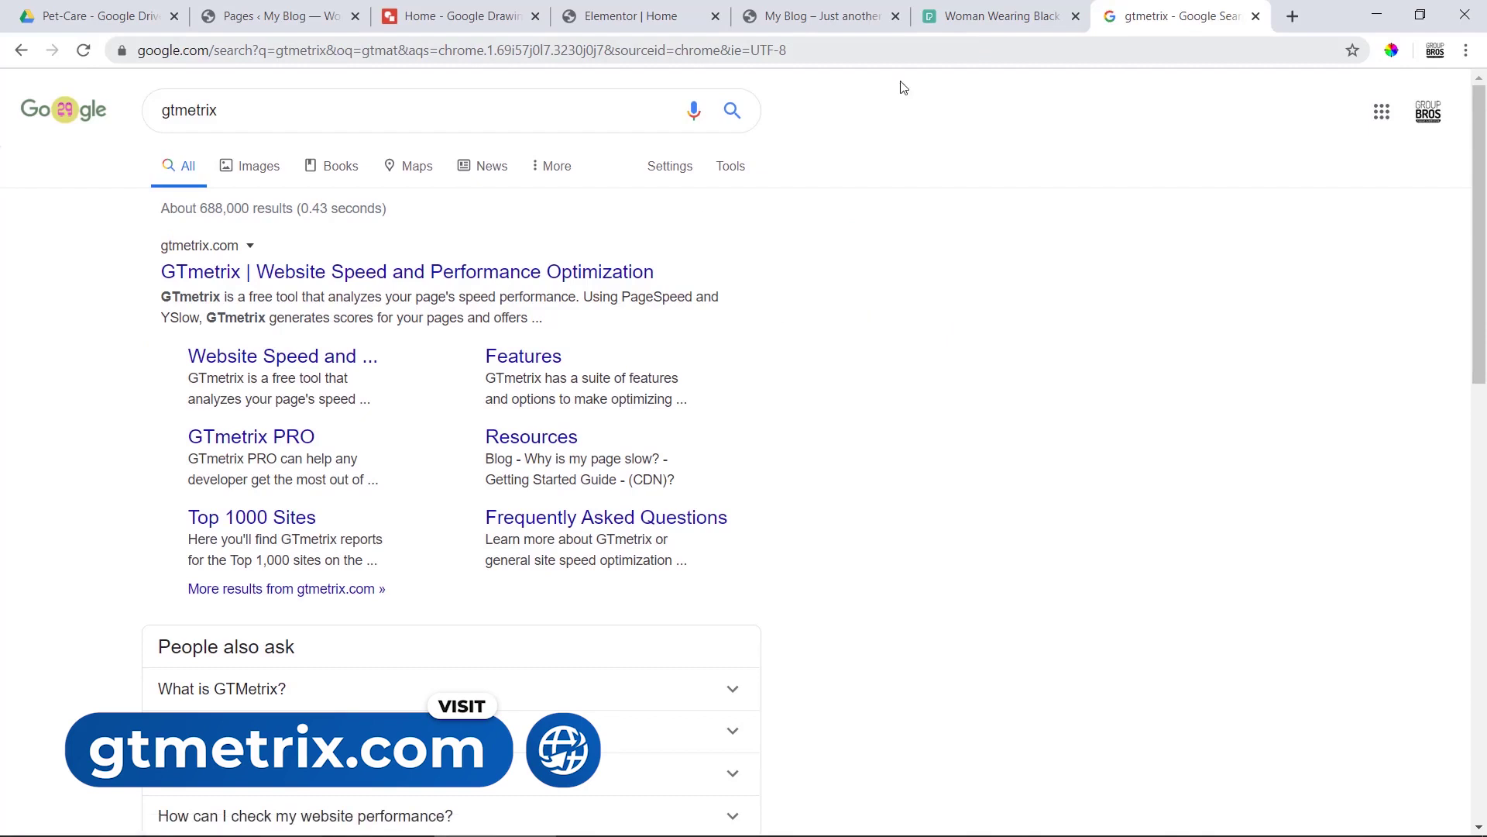
left_click(389, 270)
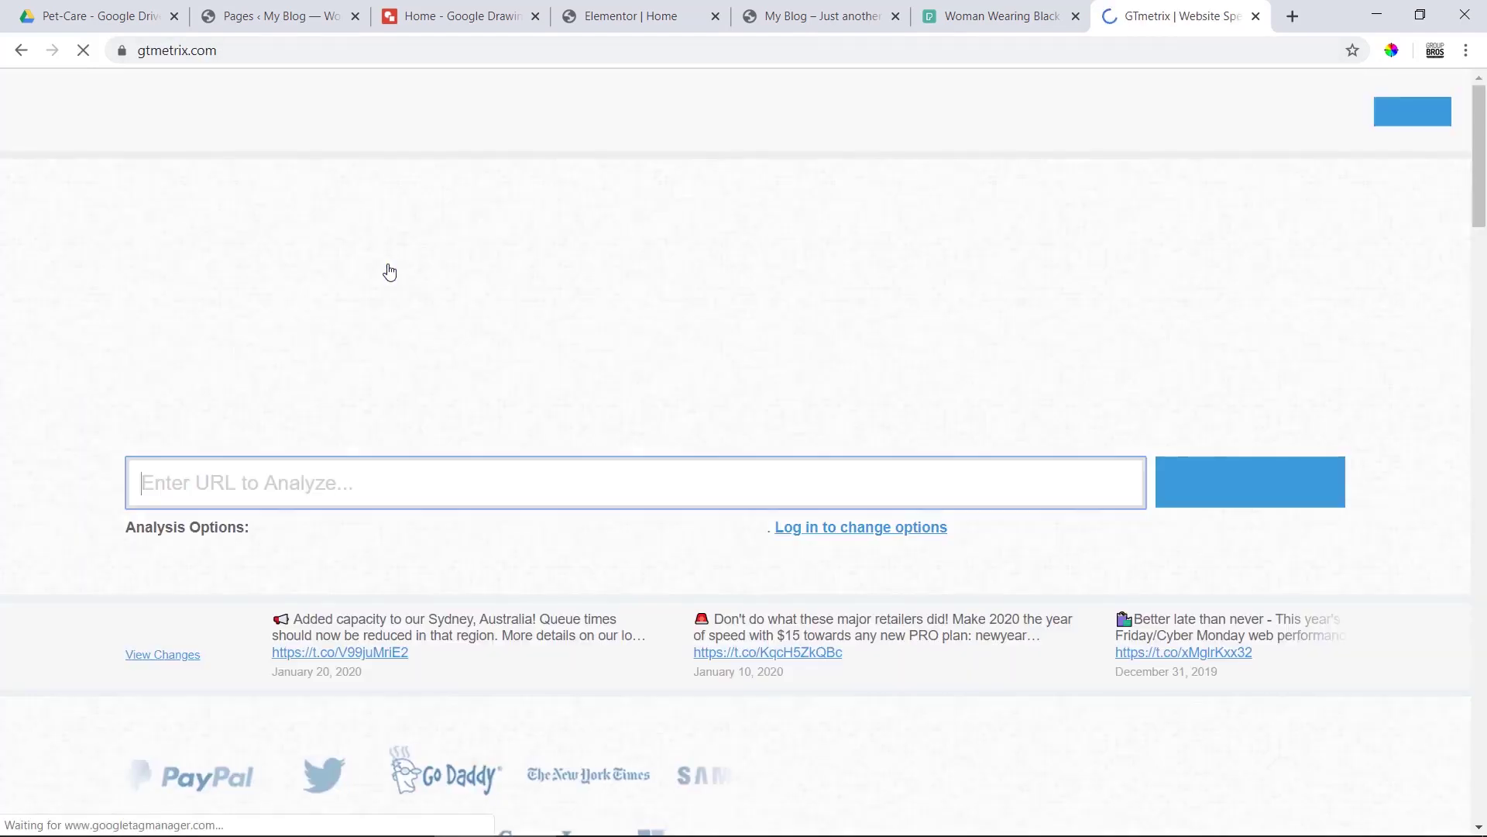
right_click(260, 476)
left_click(327, 626)
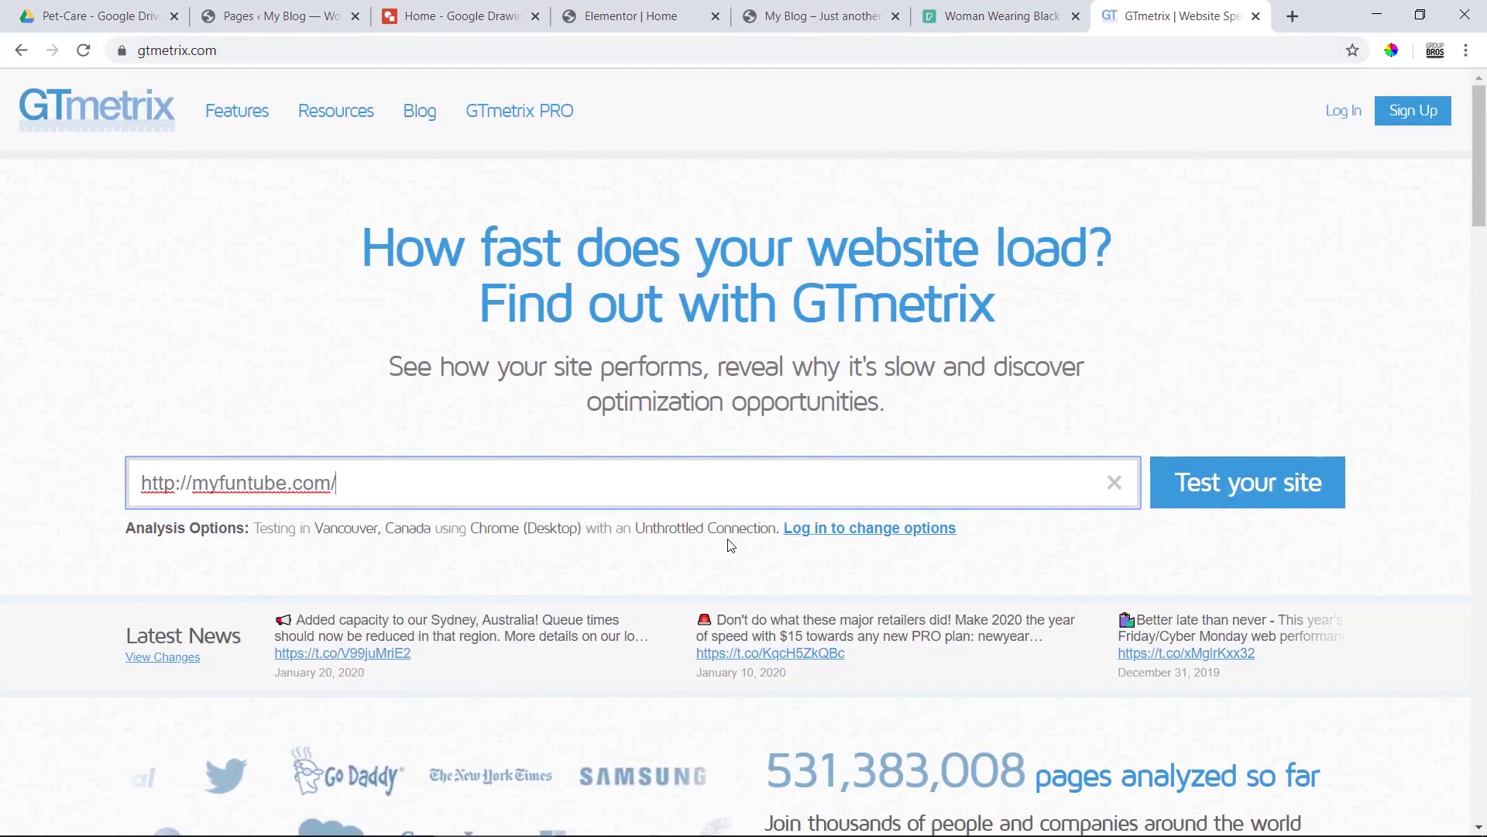
left_click(1243, 482)
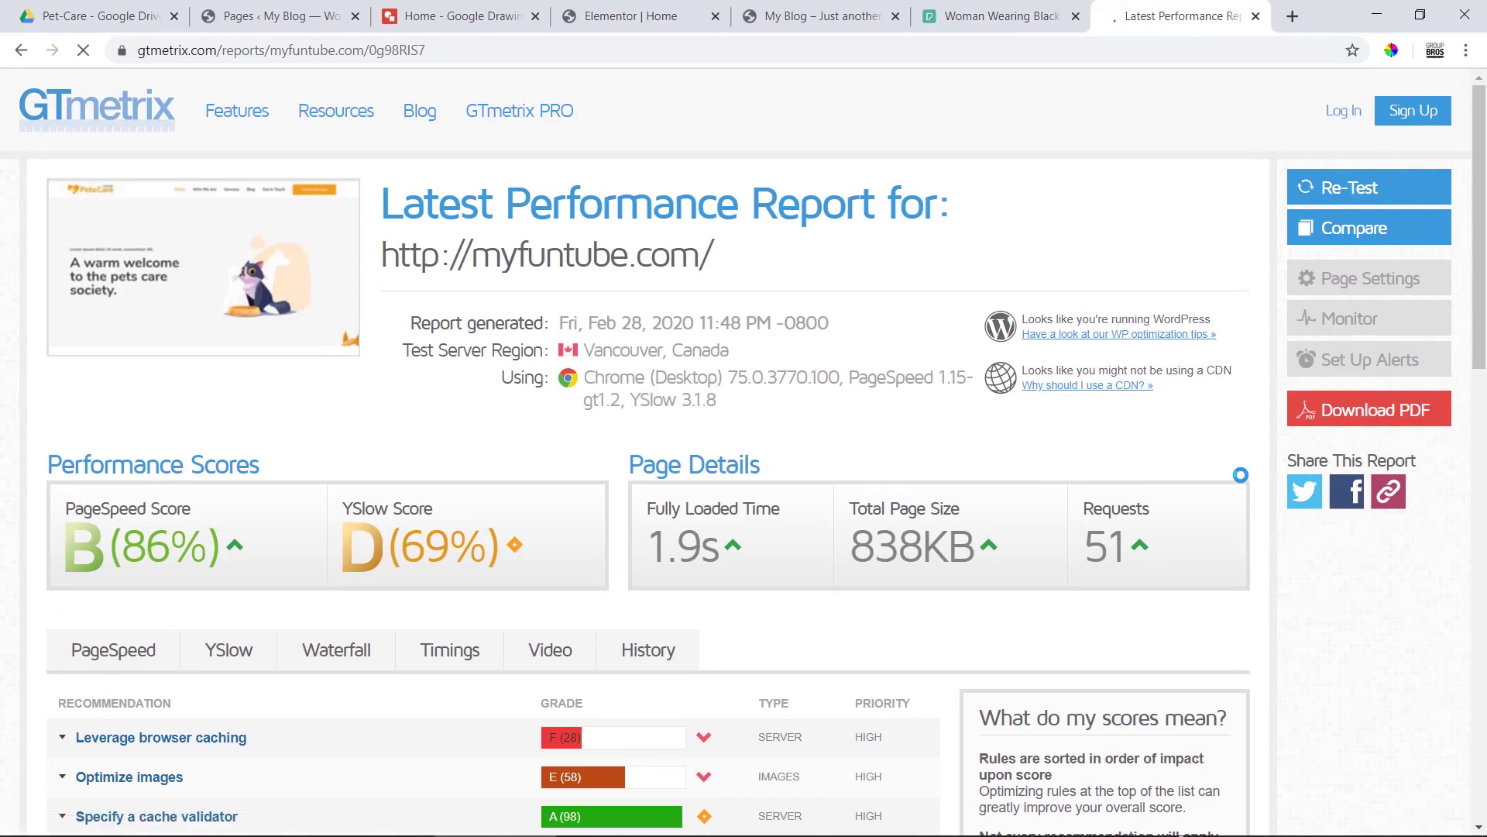
scroll(773, 677, "down", 4)
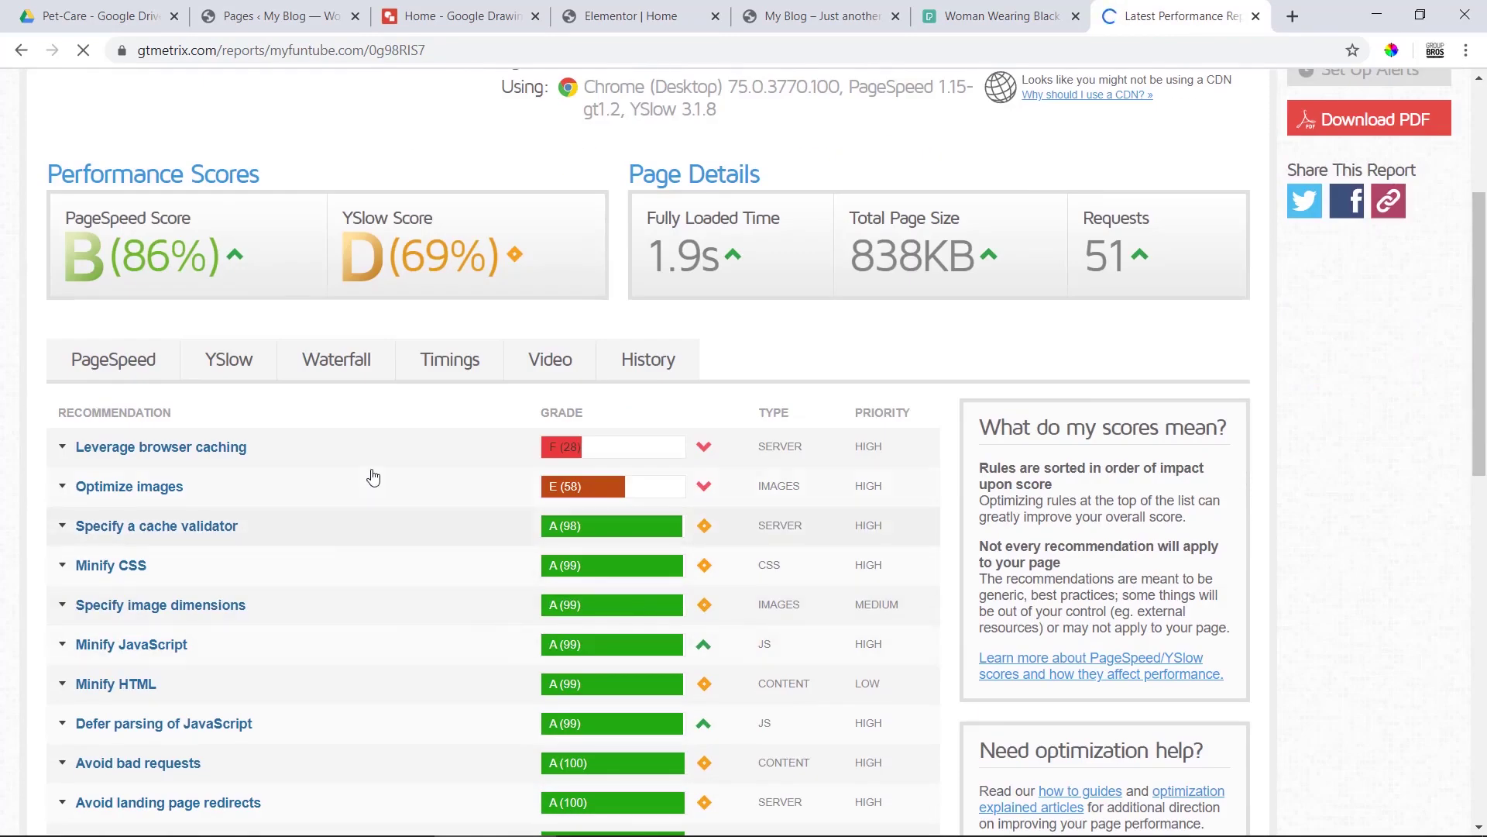
scroll(543, 488, "up", 2)
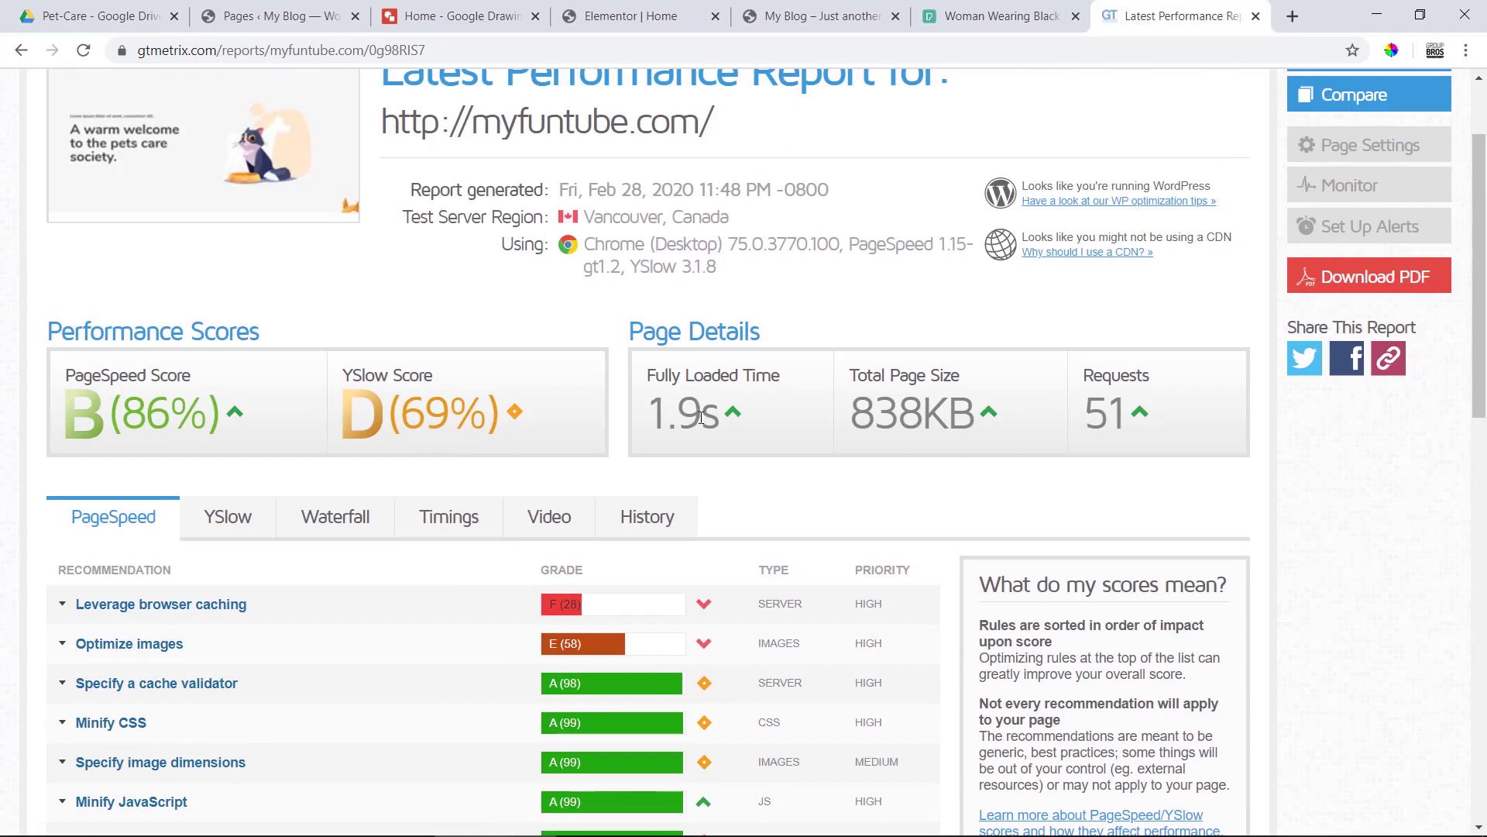
scroll(769, 425, "up", 2)
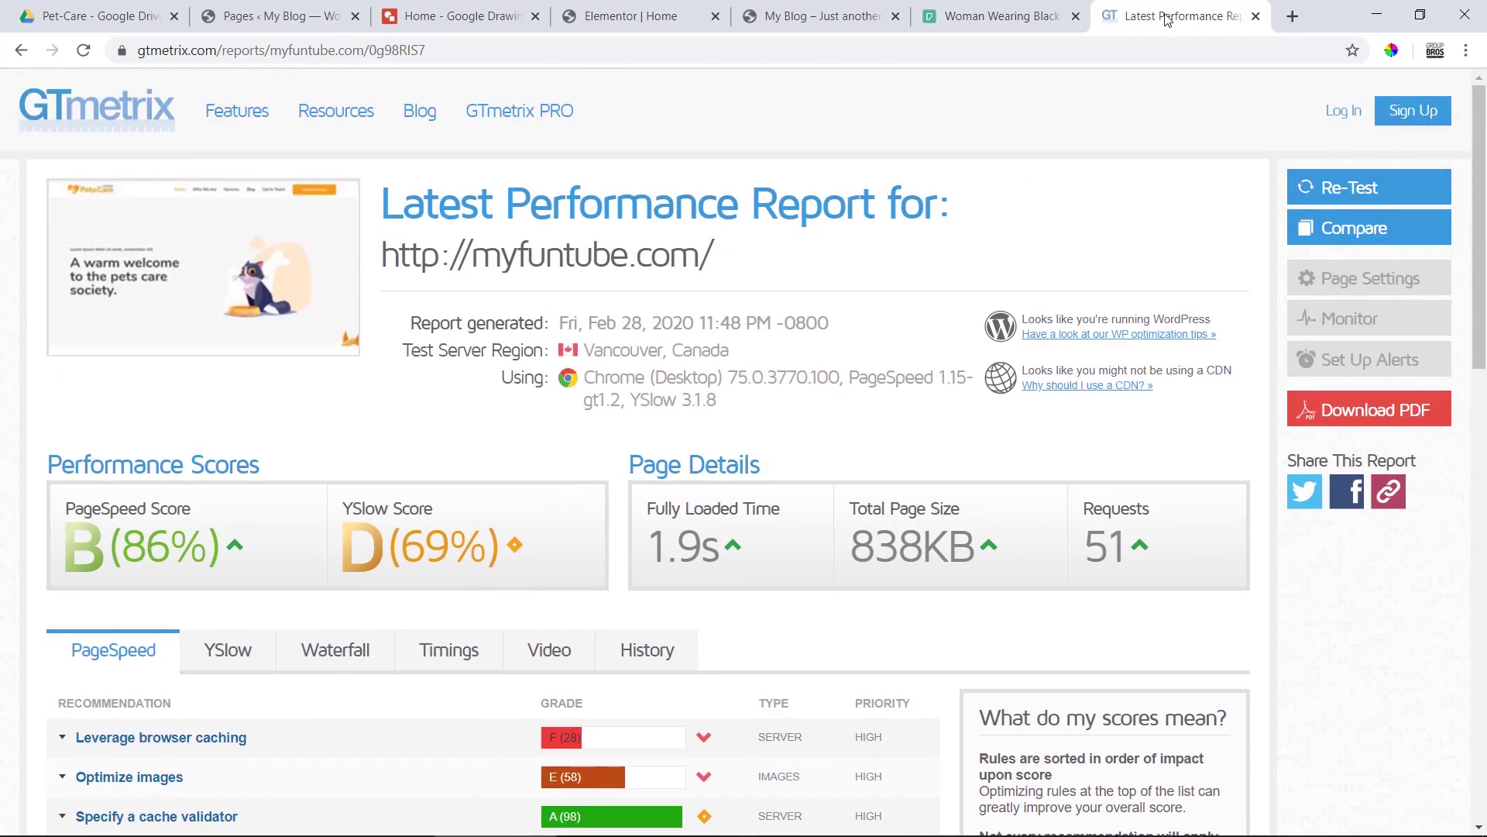
- Close the GTmetrix report and look through the live home page down to the footer
left_click(1256, 16)
left_click(698, 16)
scroll(686, 453, "down", 5)
scroll(687, 453, "up", 10)
left_click(917, 16)
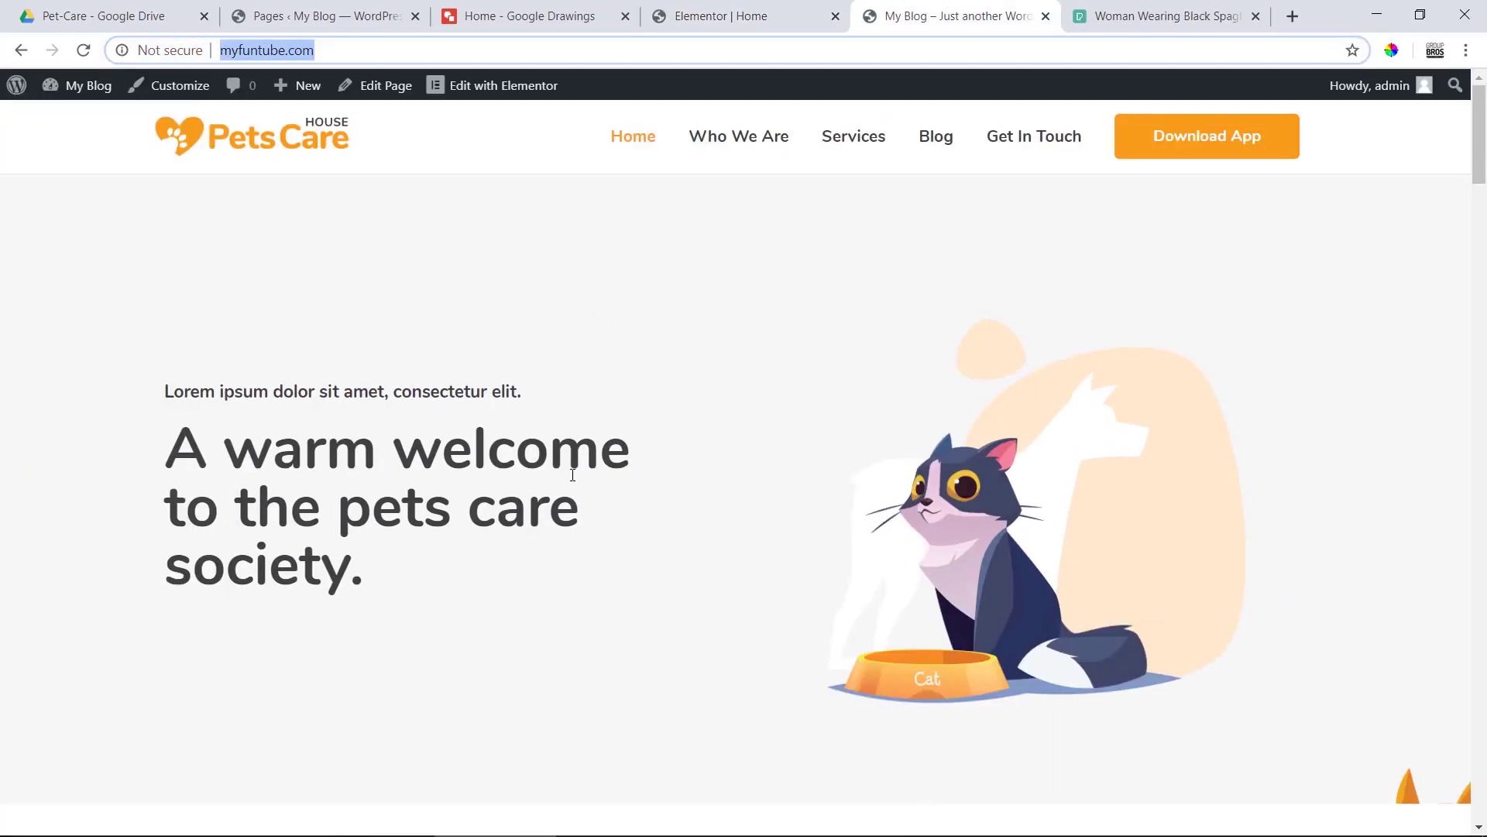
scroll(573, 475, "down", 10)
scroll(573, 475, "down", 10)
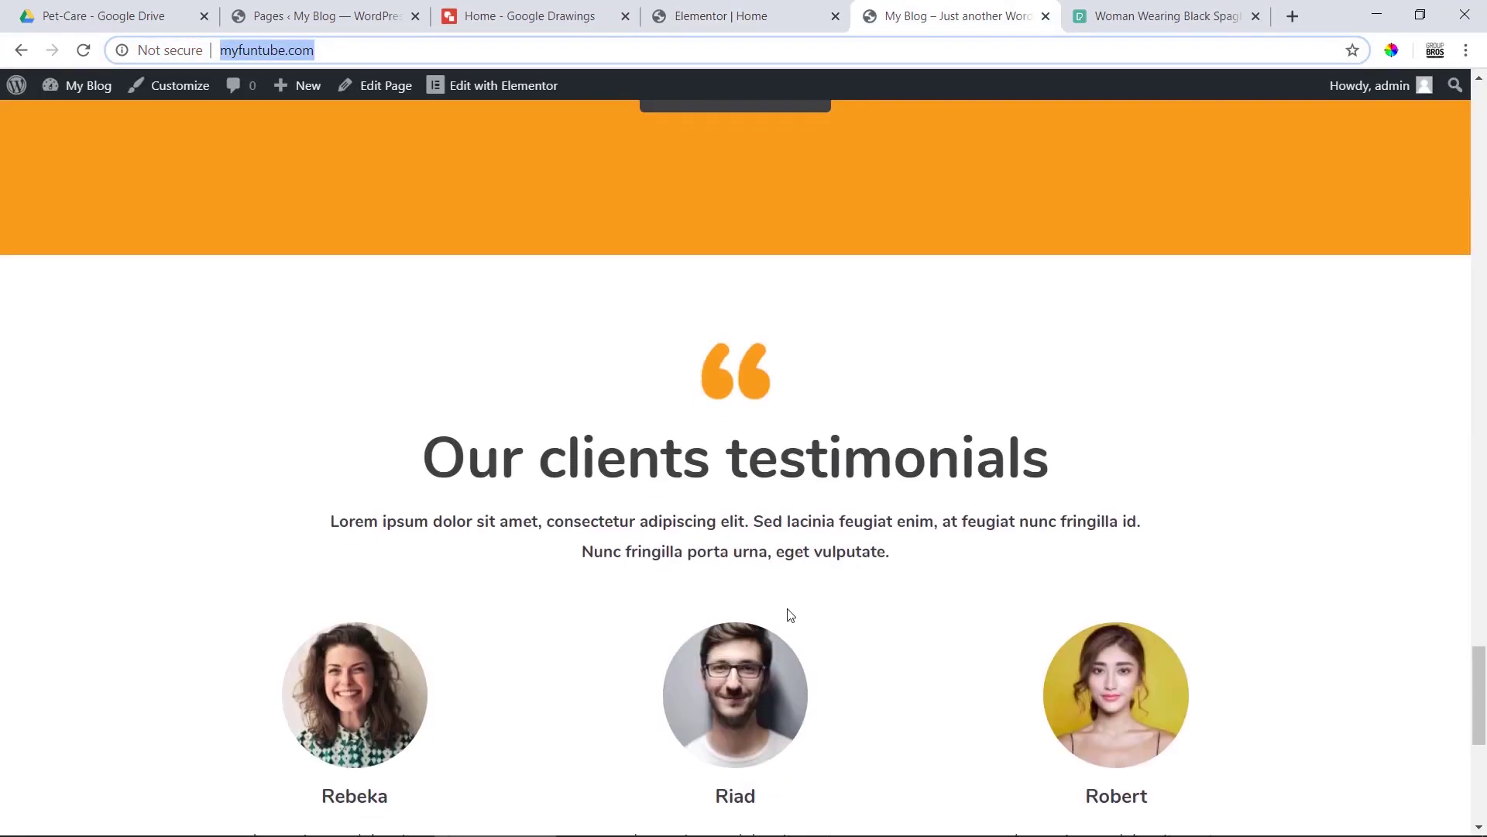
scroll(794, 595, "down", 8)
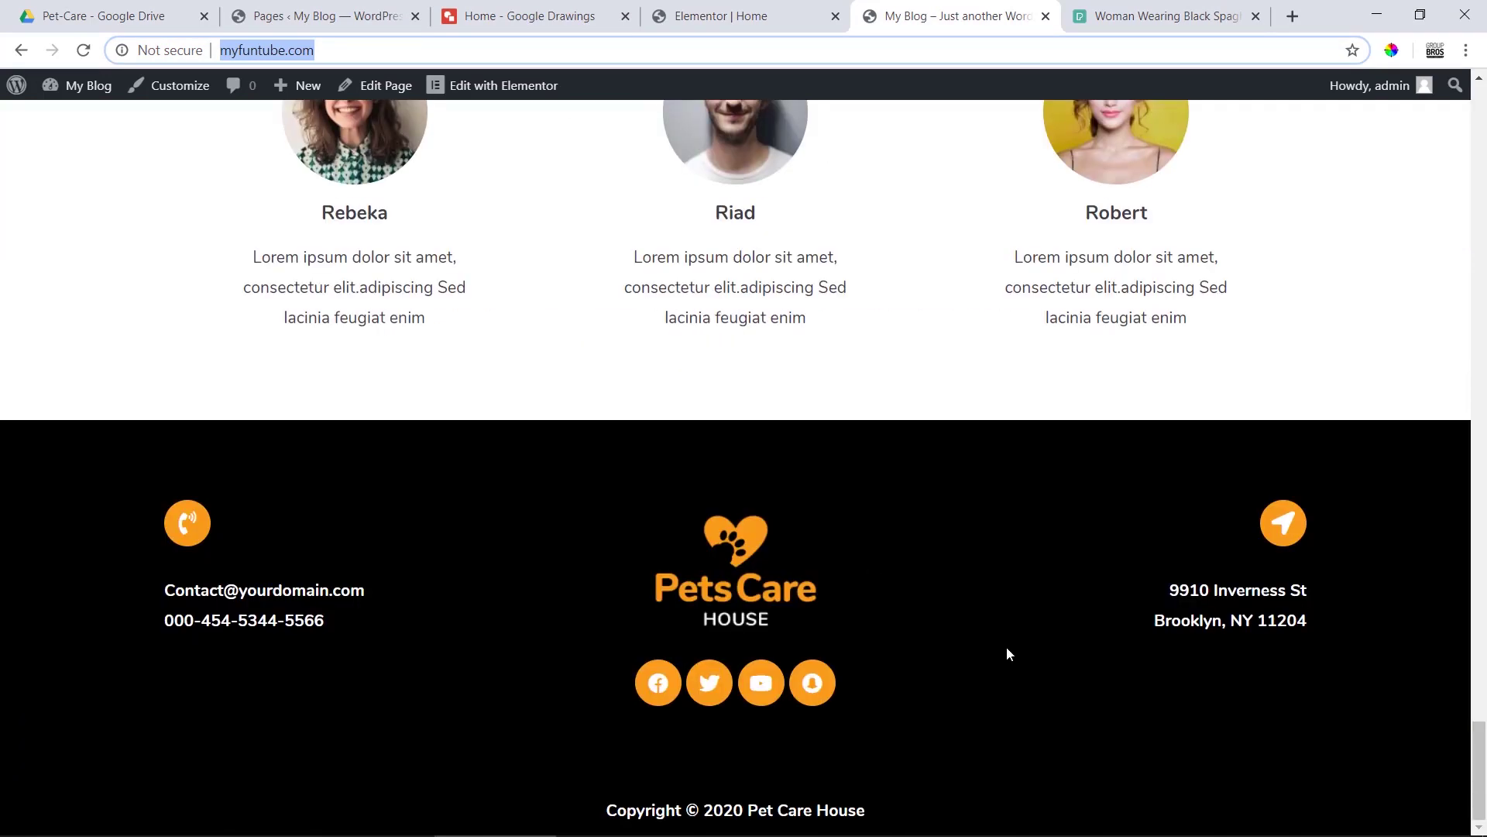
scroll(1008, 651, "up", 20)
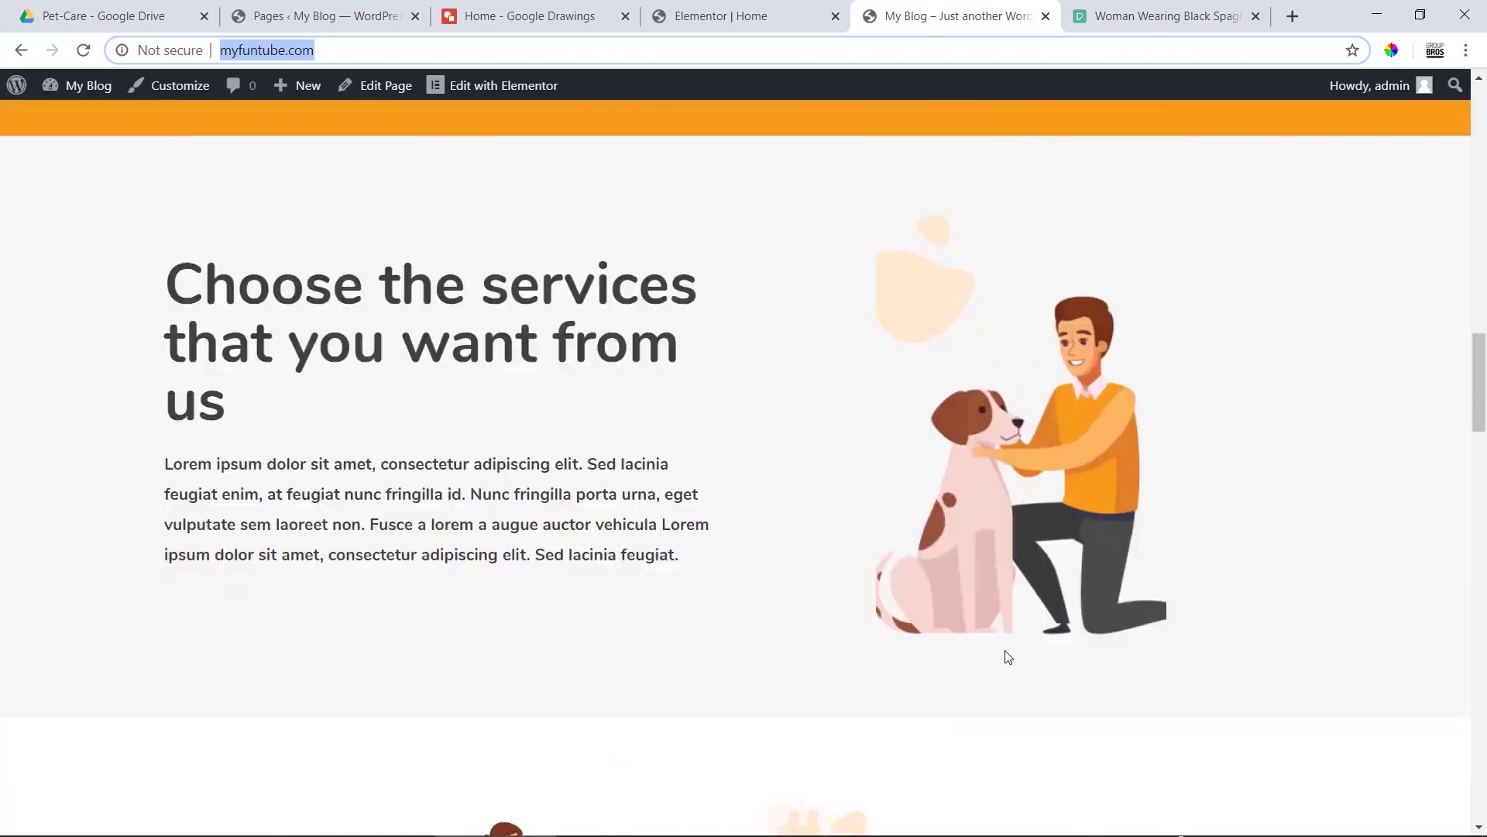
- Open the site's Who We Are page and the Who We are drawing from the Pet-Care Drive folder
left_click(757, 156)
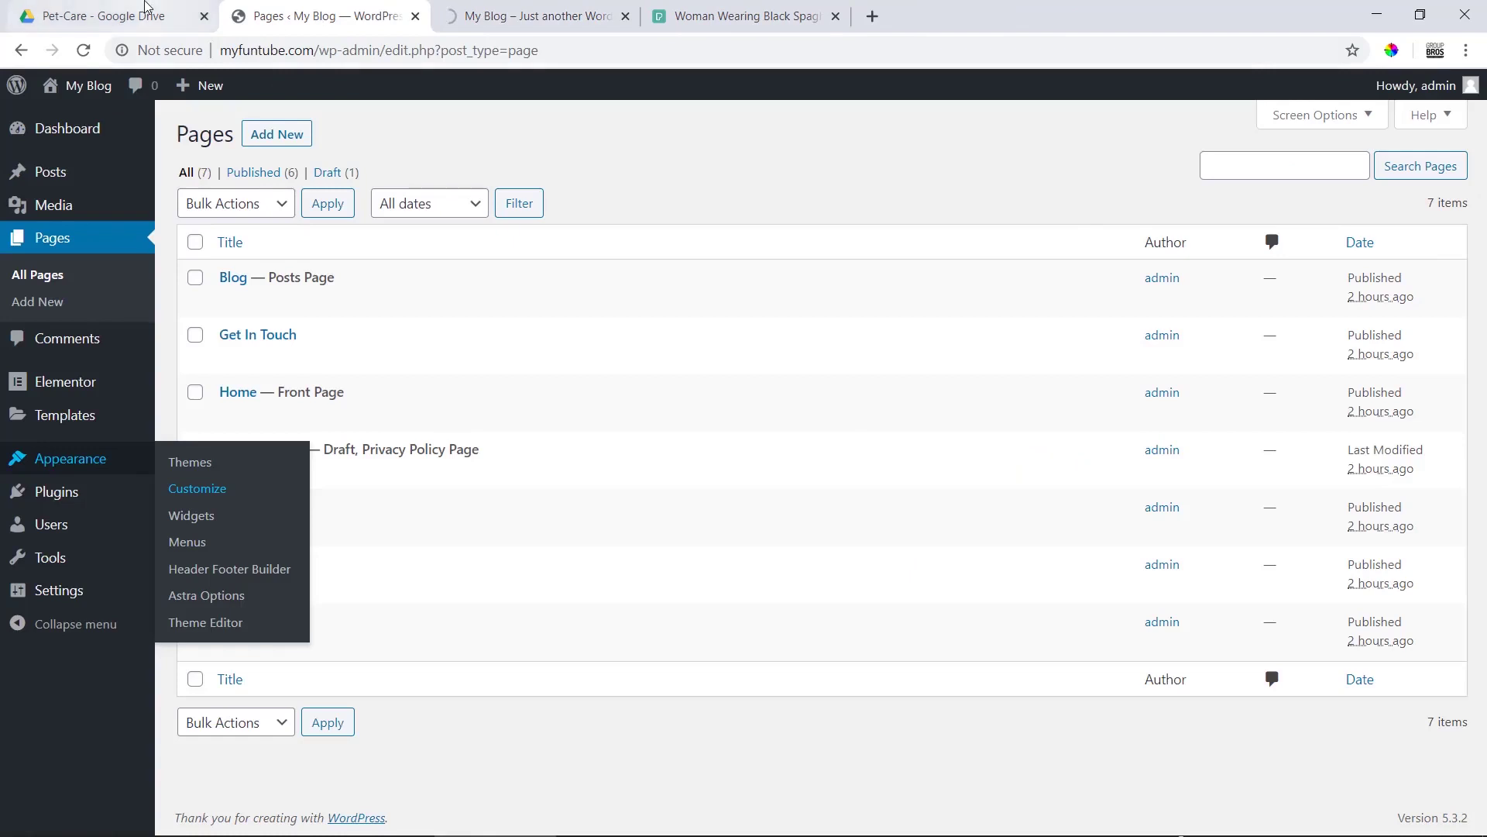
left_click(145, 9)
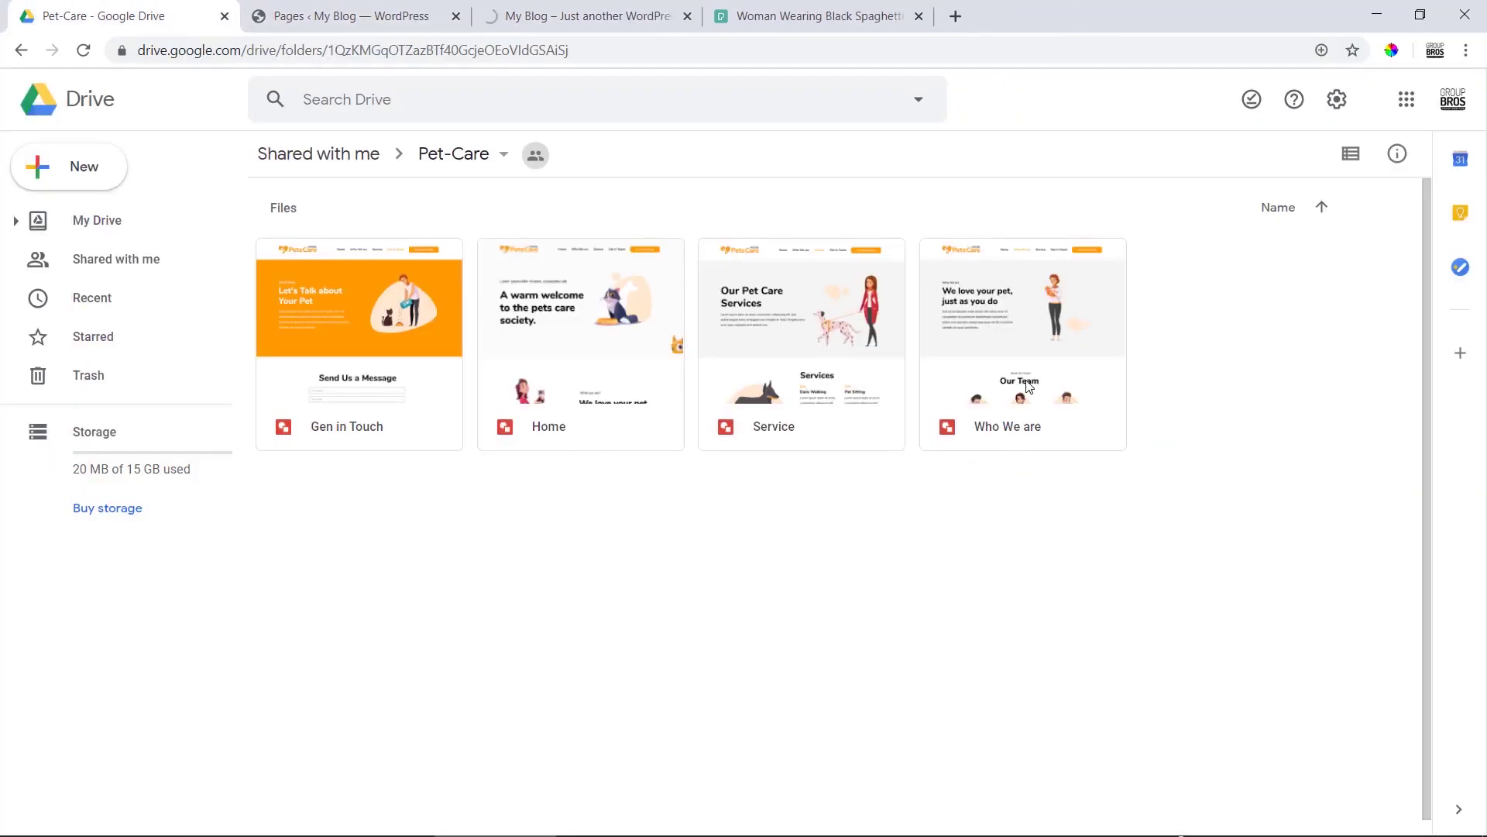
double_click(1030, 336)
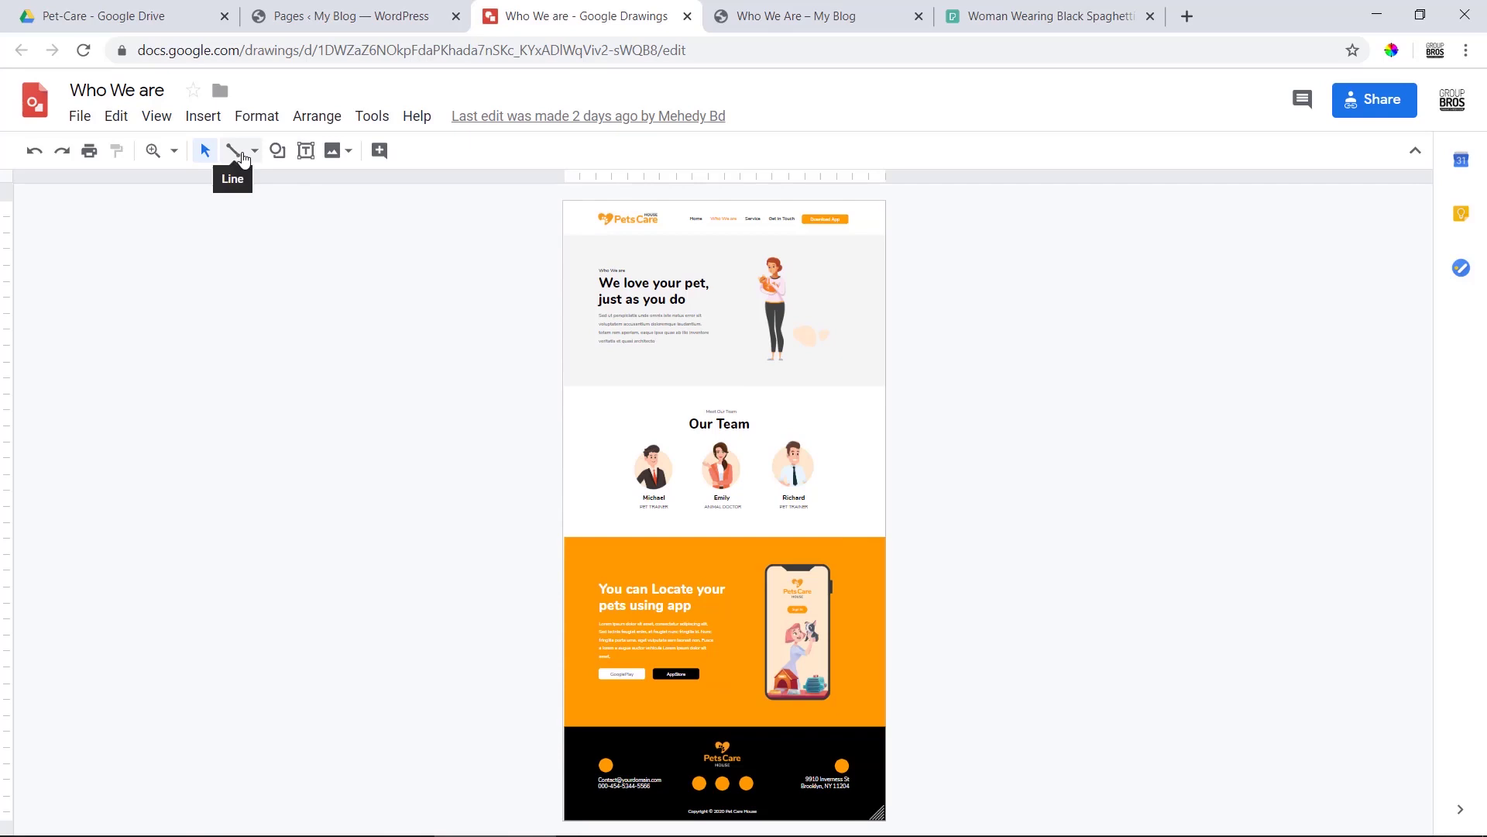
- Enlarge the Who We are drawing and examine its hero, team, app and footer sections
left_click(172, 152)
left_click(214, 246)
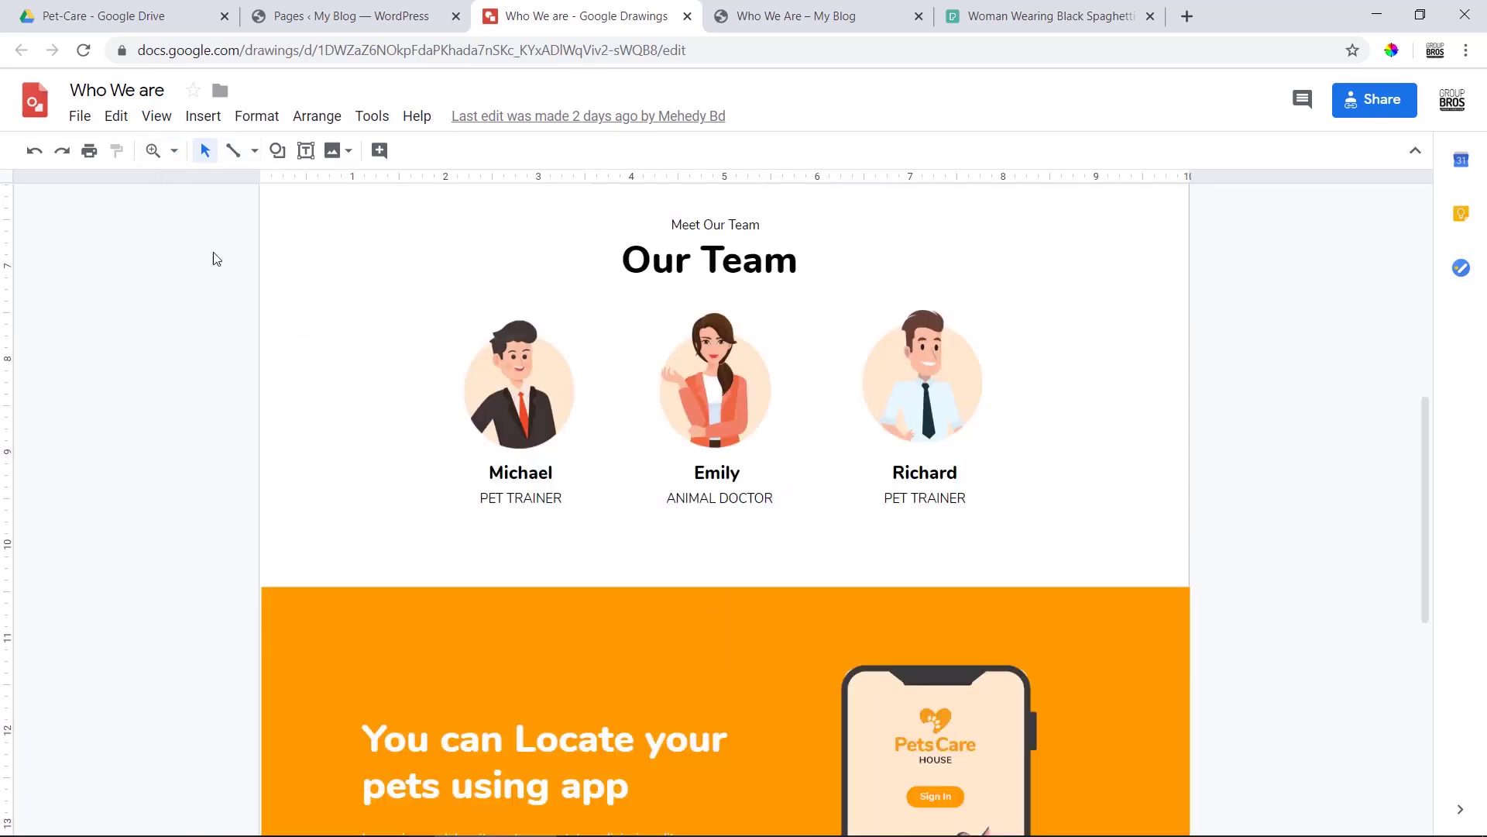
scroll(793, 538, "up", 8)
scroll(707, 514, "down", 8)
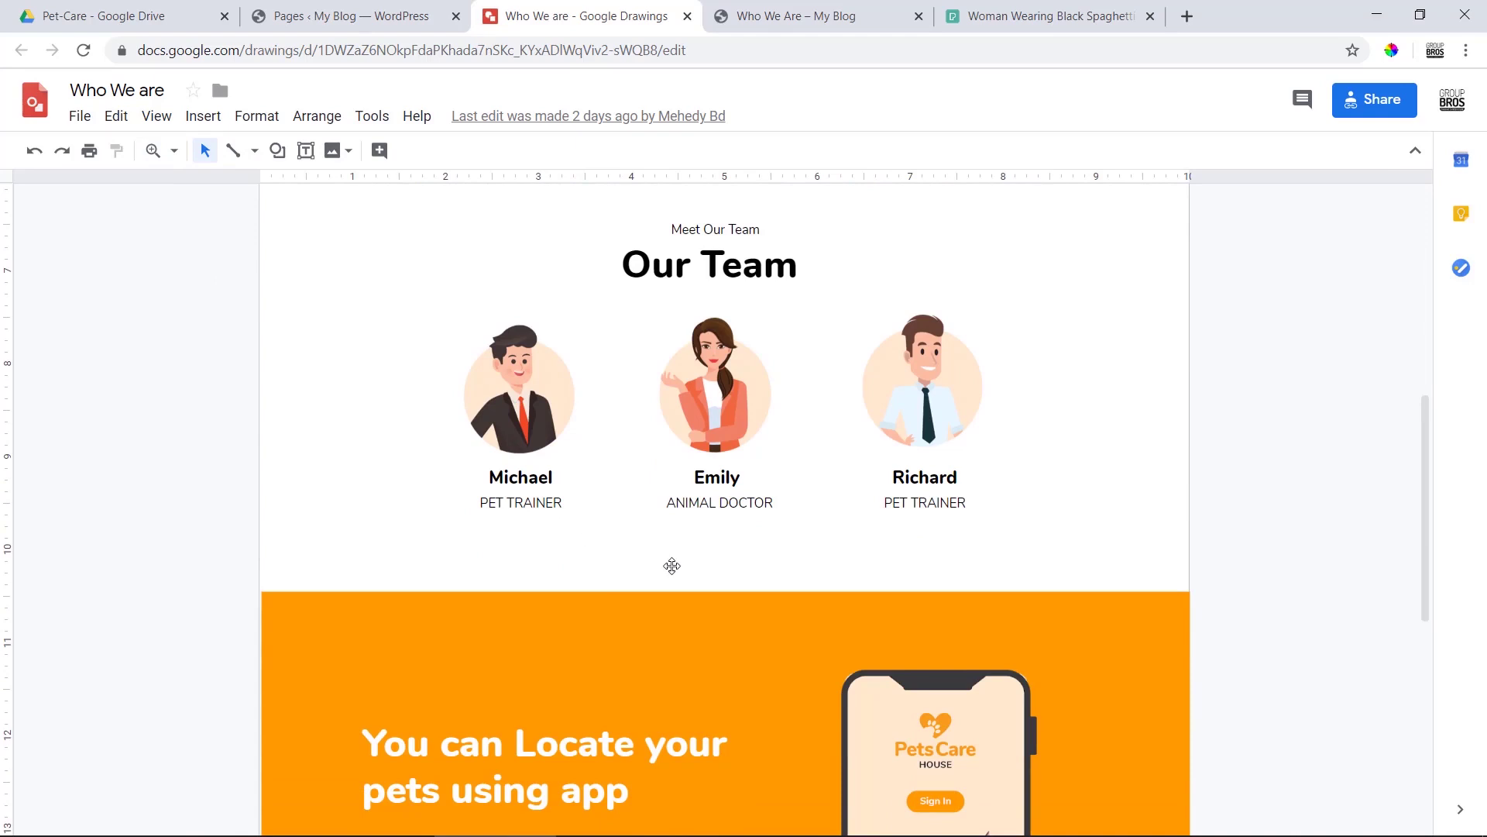
scroll(671, 566, "down", 7)
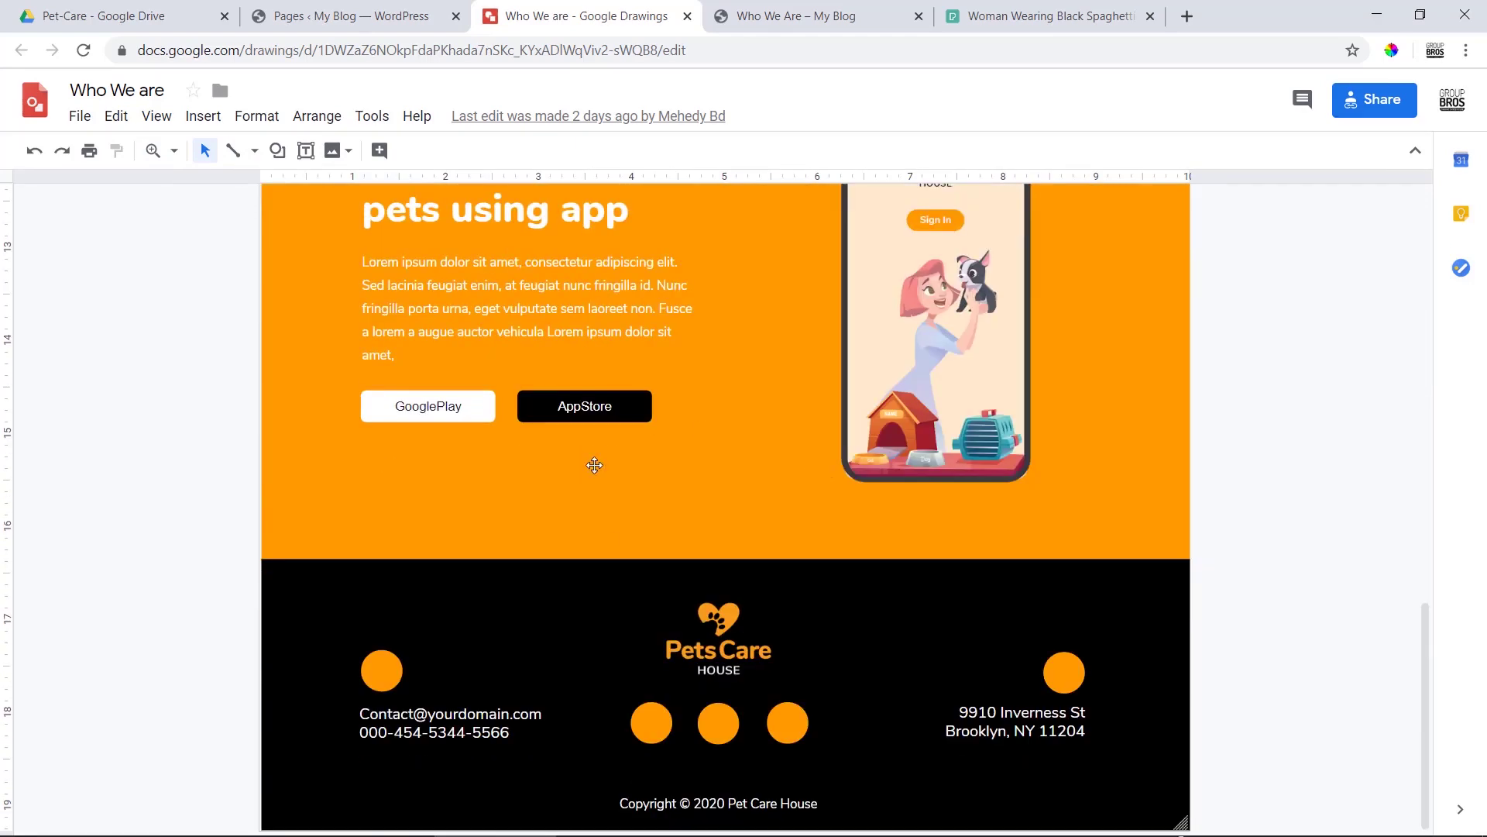
scroll(713, 485, "up", 15)
scroll(706, 434, "up", 2)
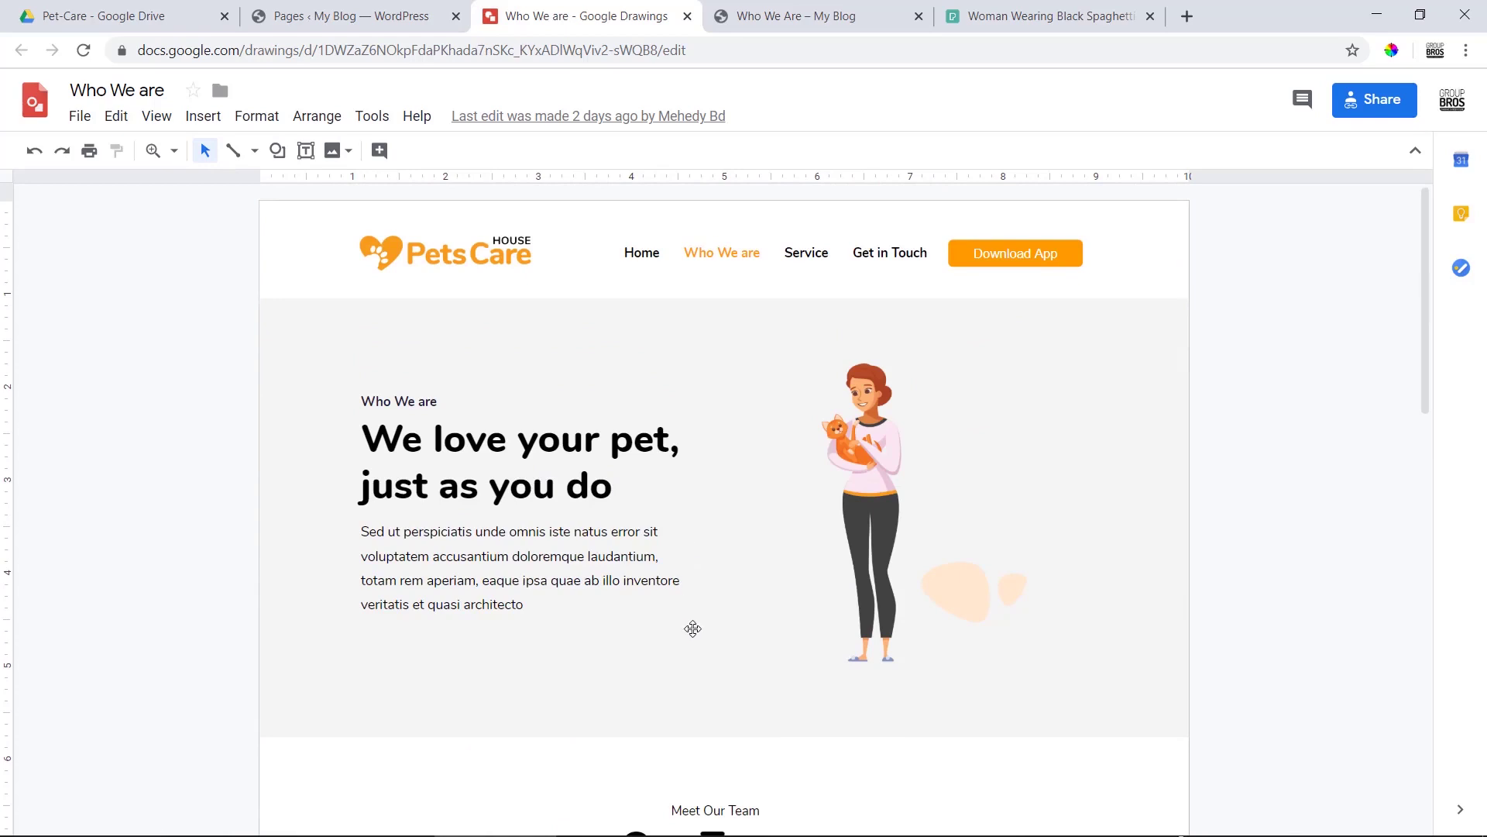
- Examine the title and content of the live Who We Are page
left_click(875, 9)
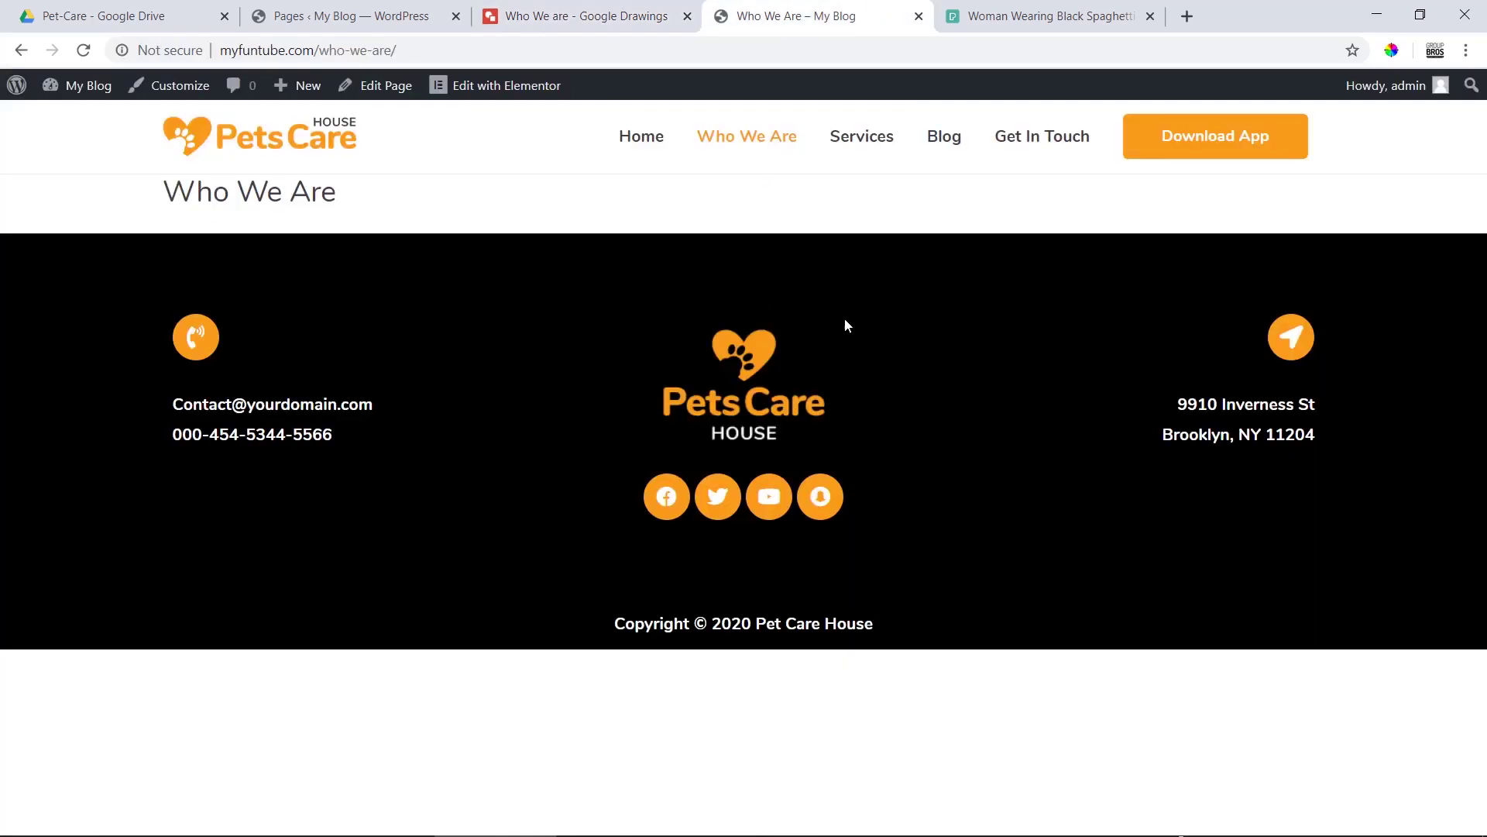
left_click_drag(228, 193, 347, 216)
left_click(402, 281)
- Open the home page in a separate tab beside the drawing, look through it and load it in the Elementor editor
left_click(638, 147, "ctrl")
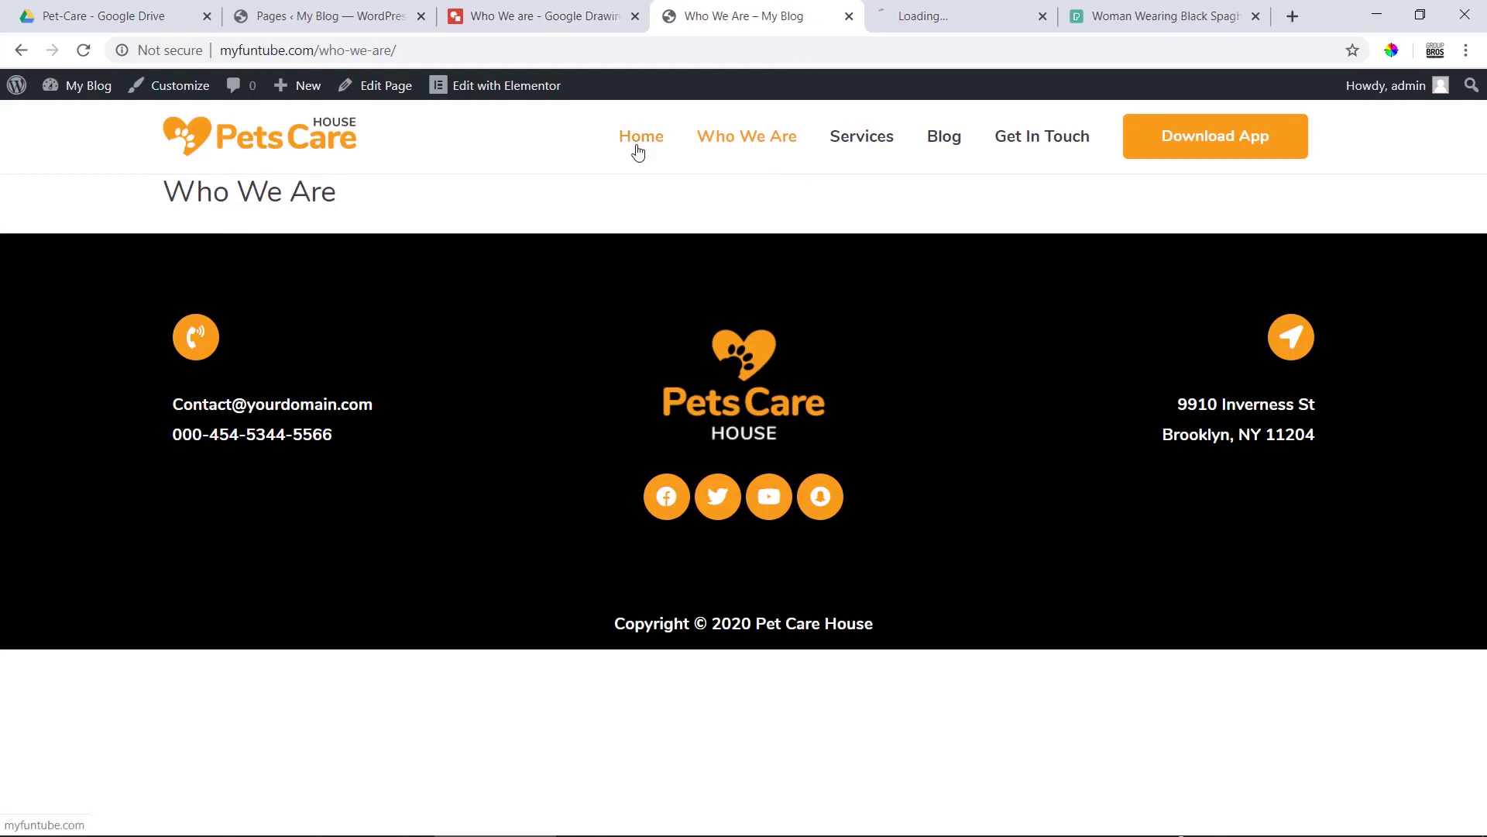
left_click_drag(944, 8, 783, 17)
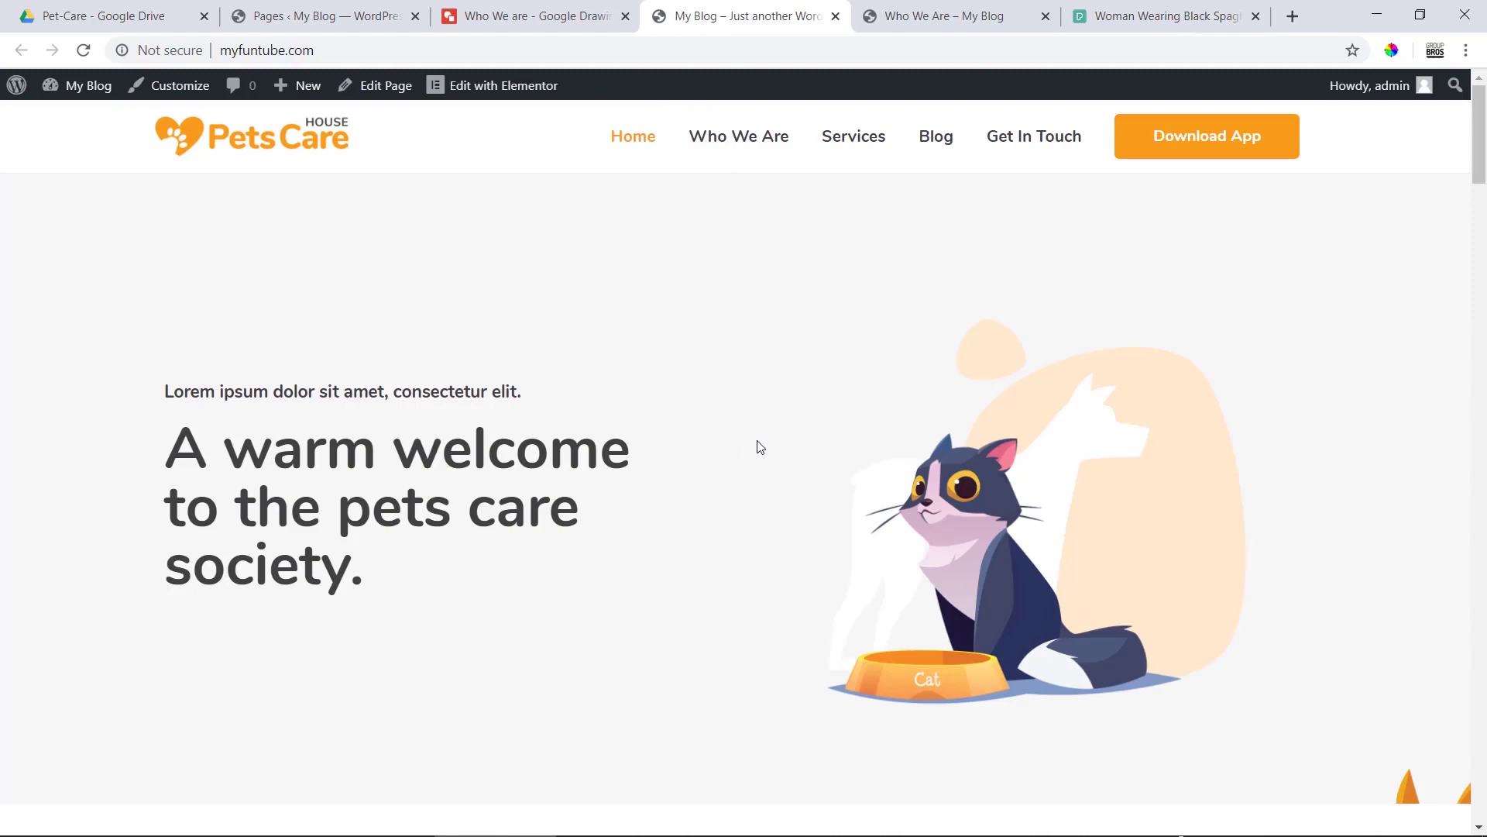
scroll(761, 447, "down", 20)
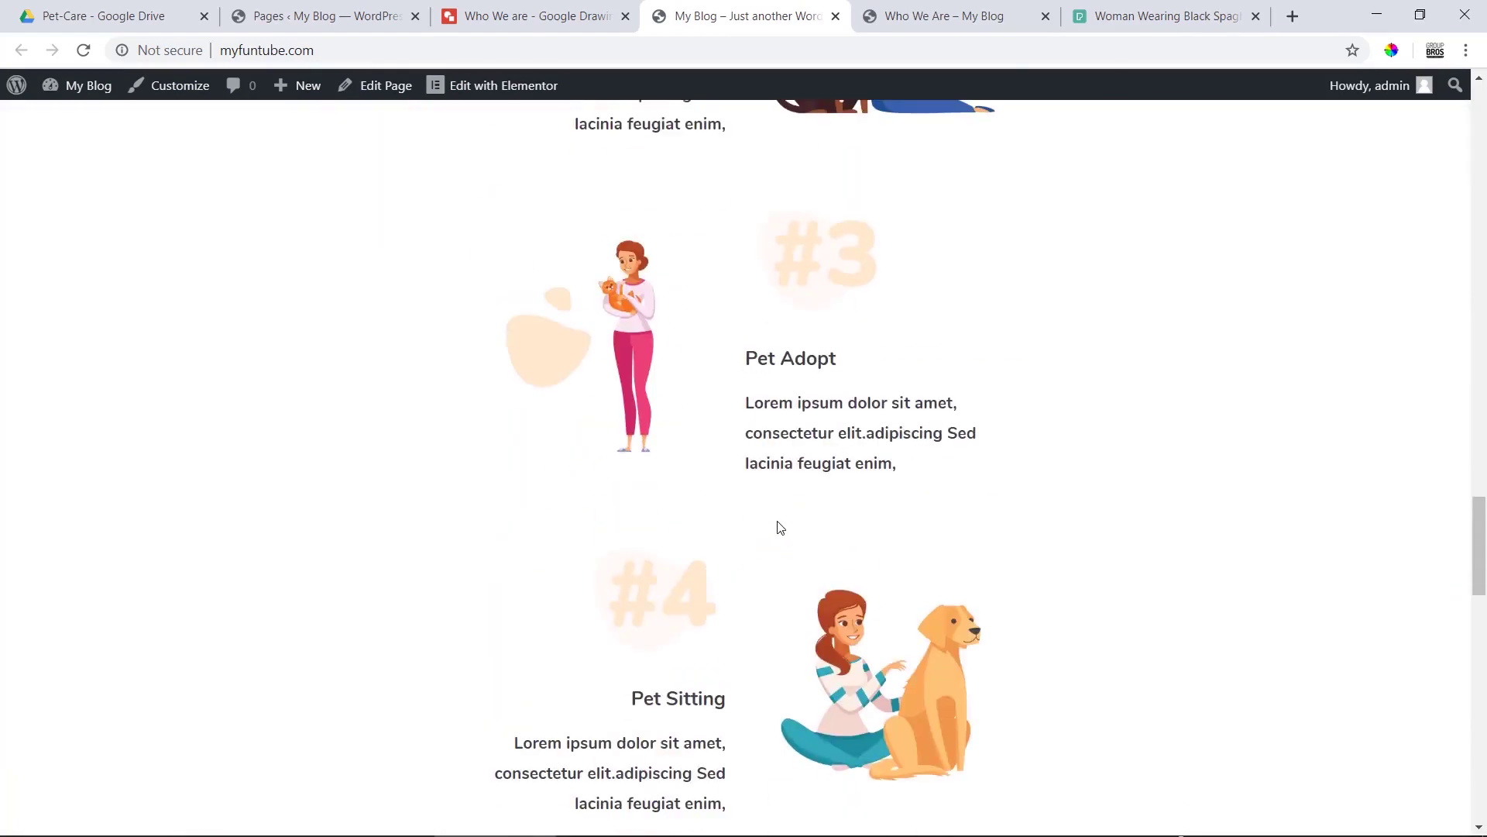
scroll(780, 526, "down", 10)
key("Home")
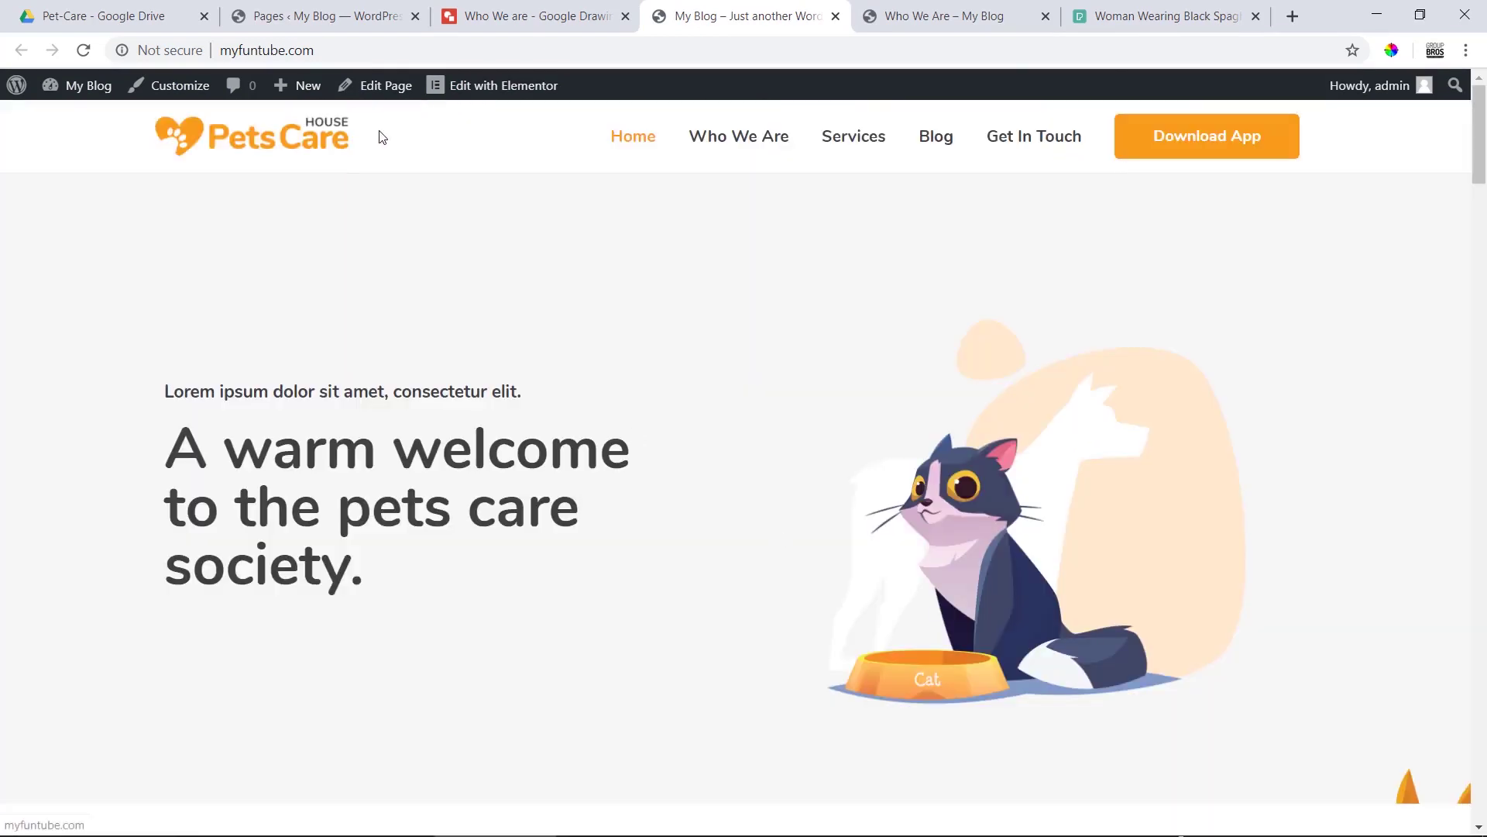
mouse_move(516, 90)
left_click(516, 90)
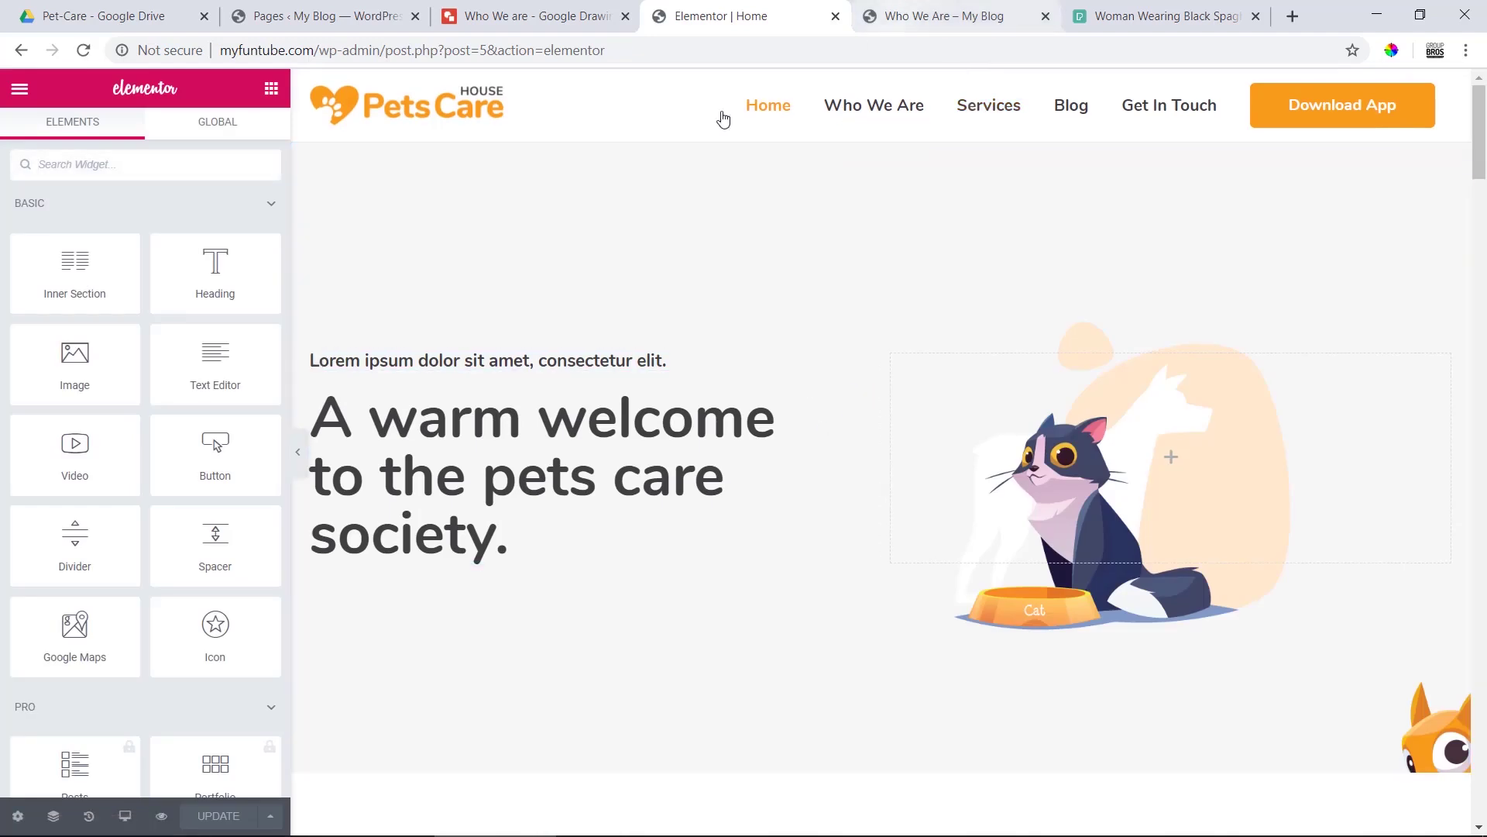
- Save the home page's "We love your pet, just as you do" section to the Elementor library as "Page Header Area"
left_click(497, 8)
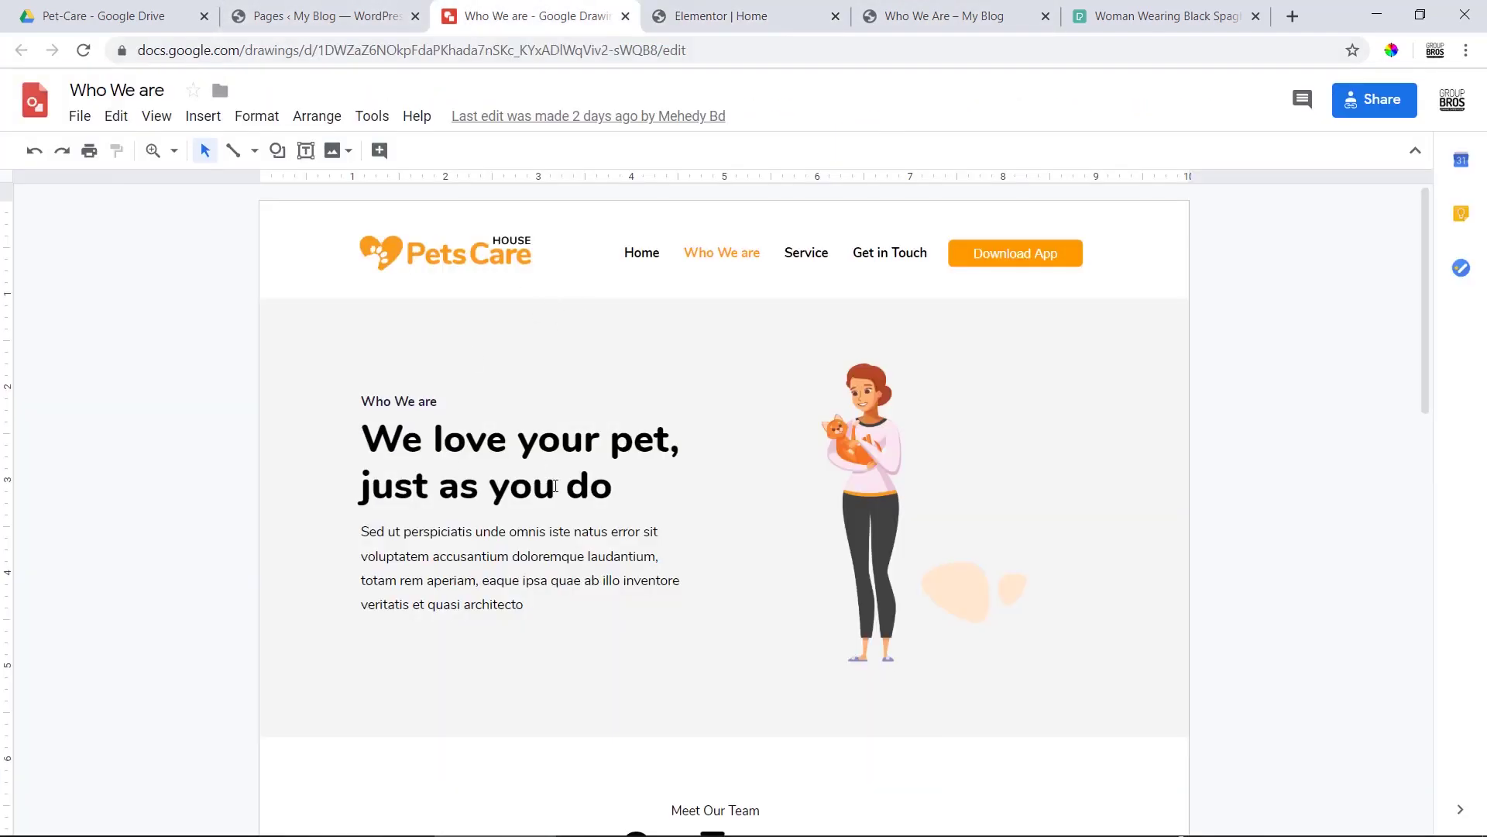
left_click(724, 10)
scroll(1022, 588, "down", 10)
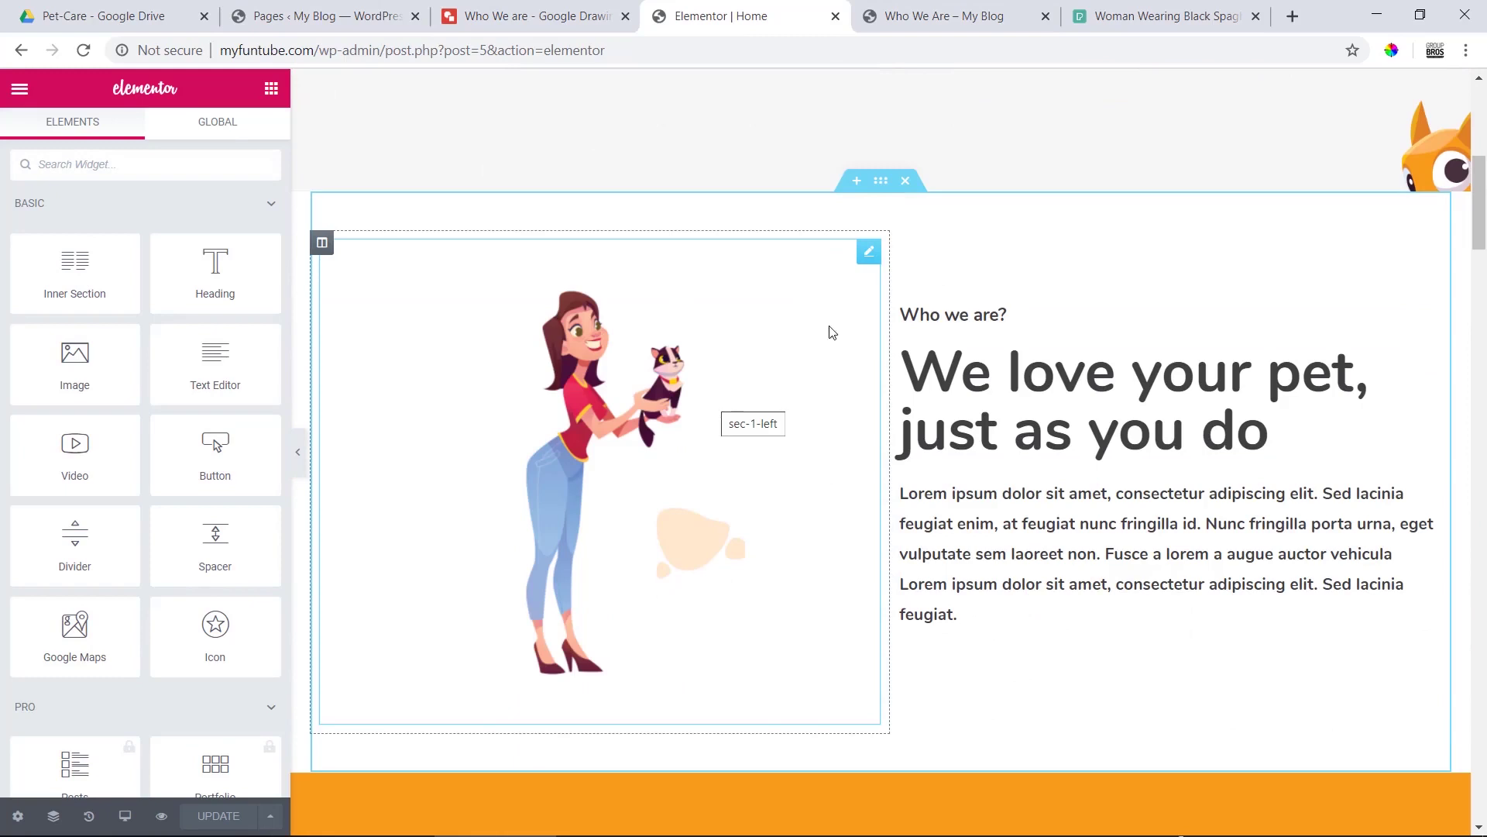
right_click(881, 191)
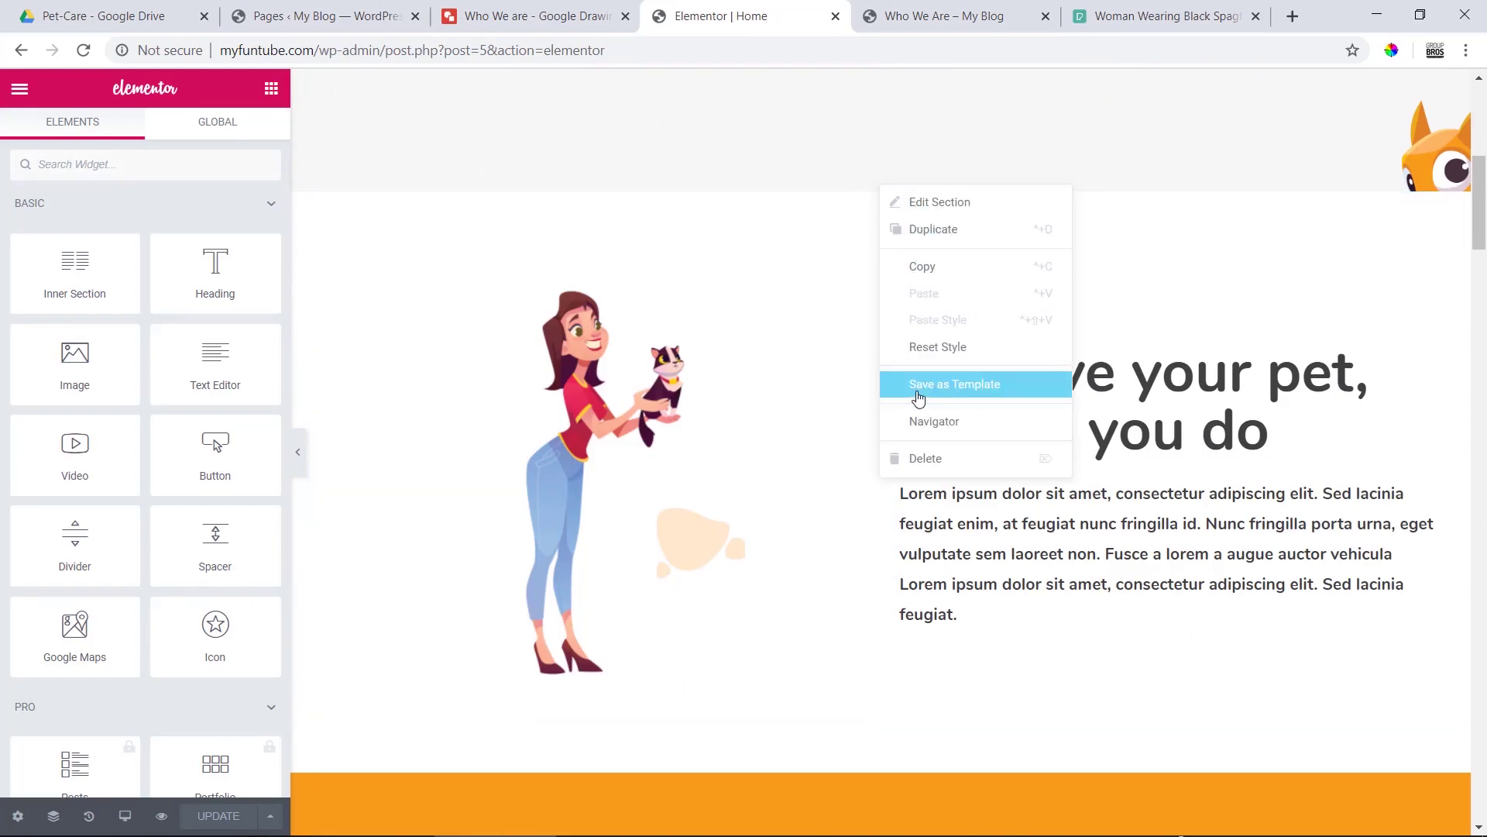
left_click(950, 397)
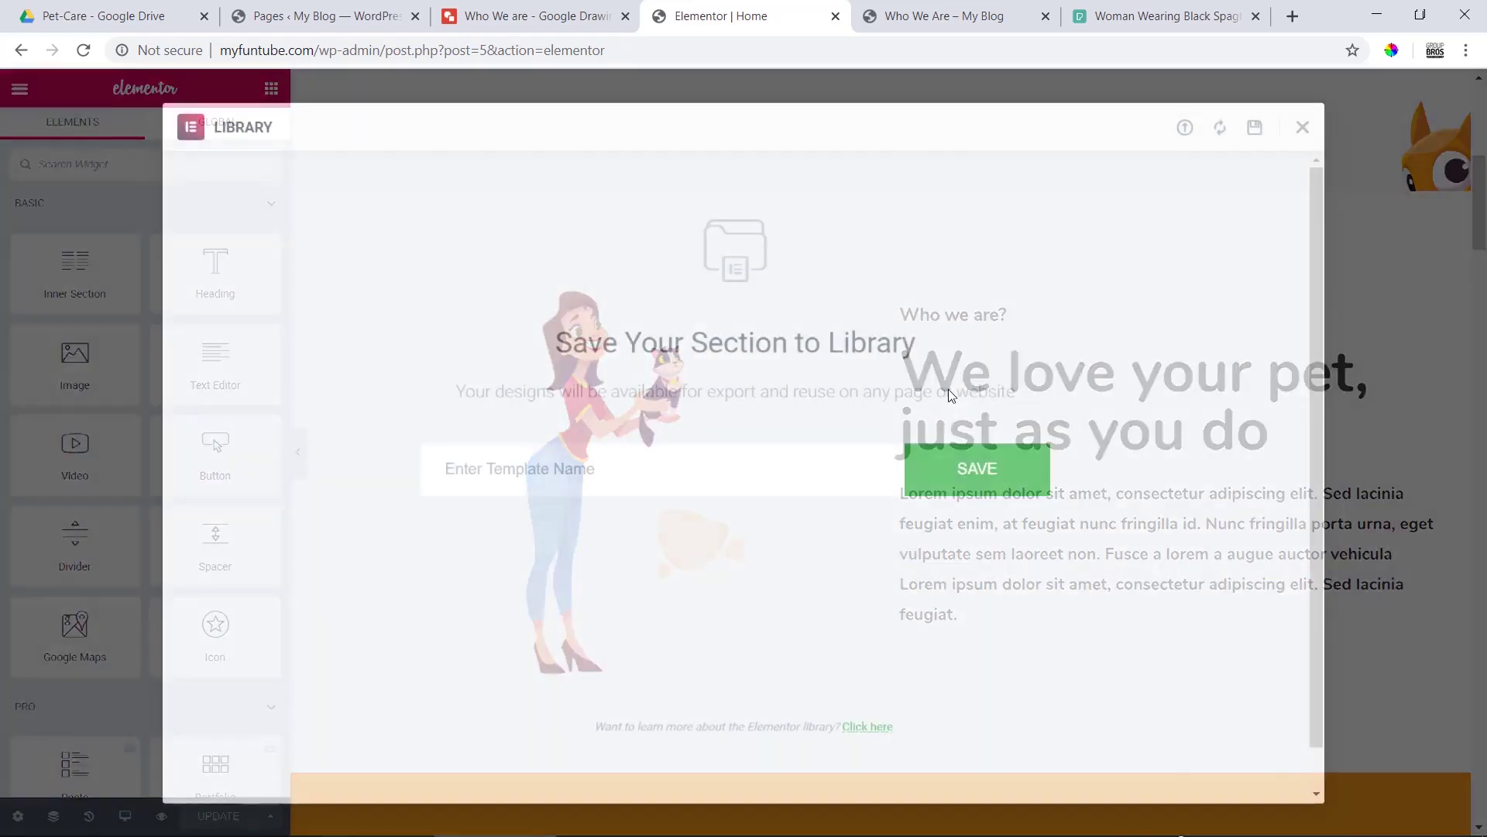
left_click(516, 474)
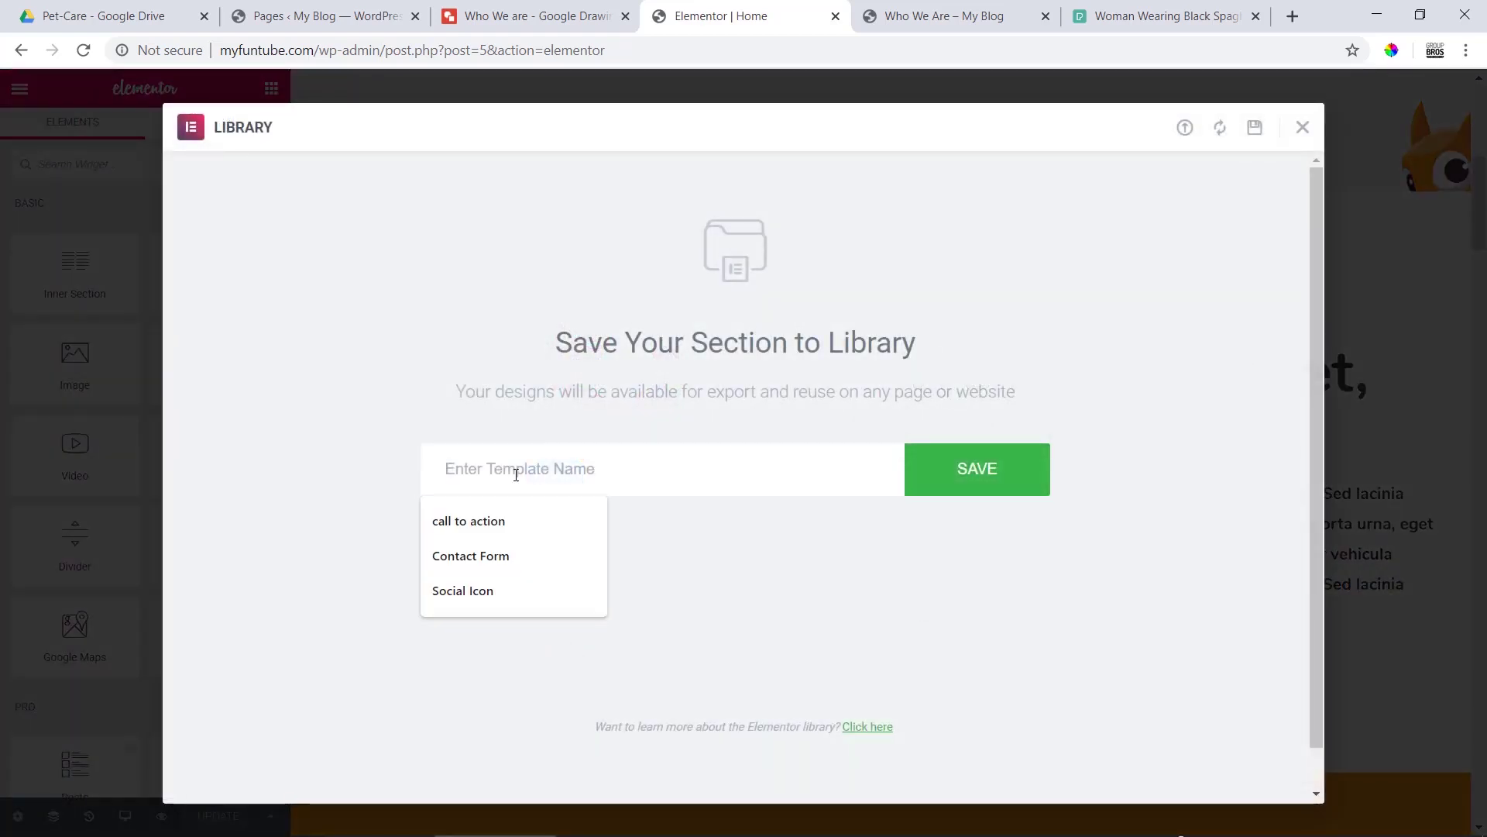
type("Hero Area")
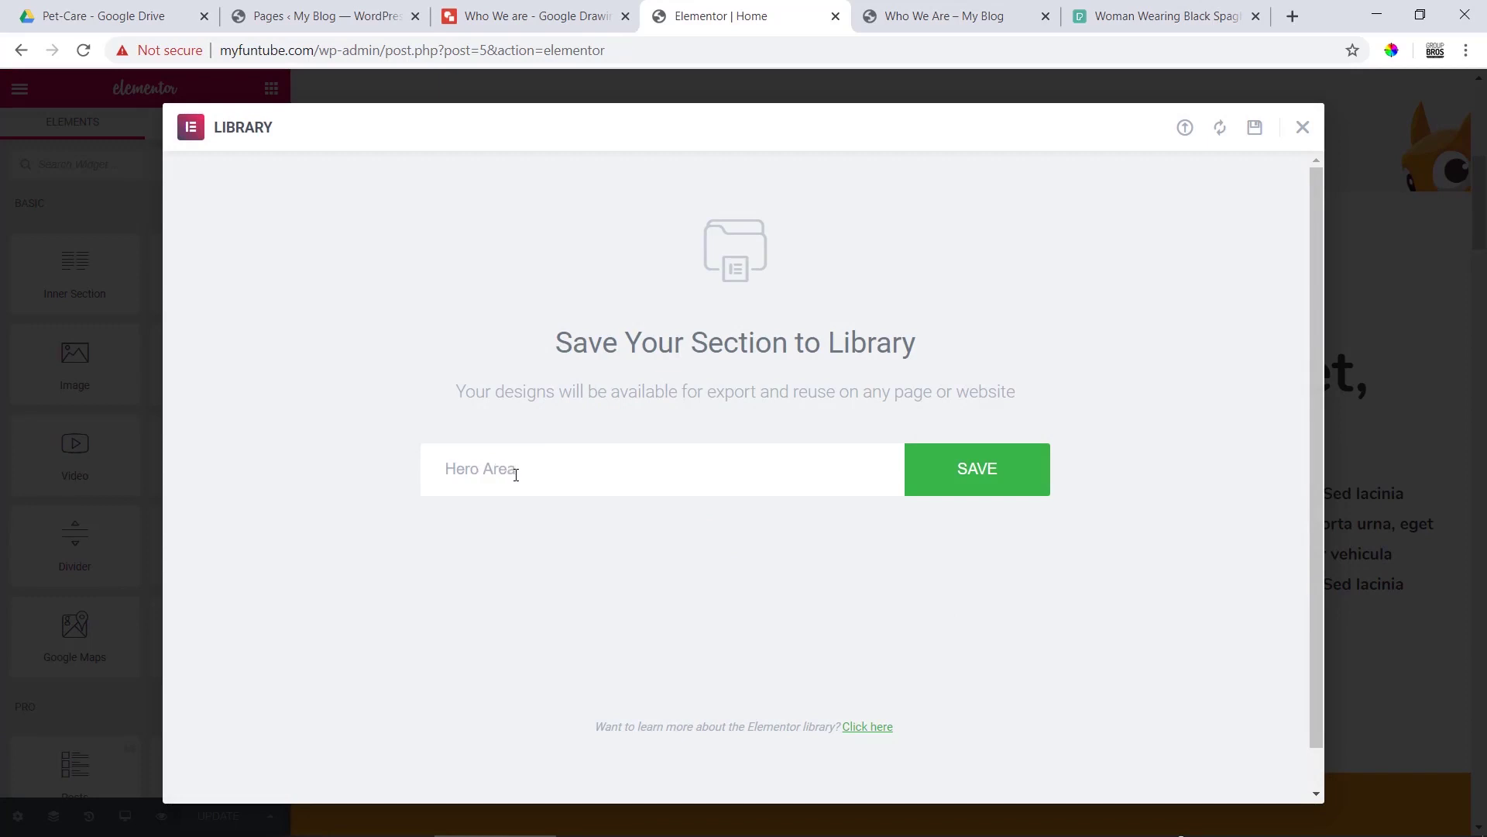
type("Page")
left_click_drag(487, 469, 520, 470)
type("Header")
left_click(1010, 474)
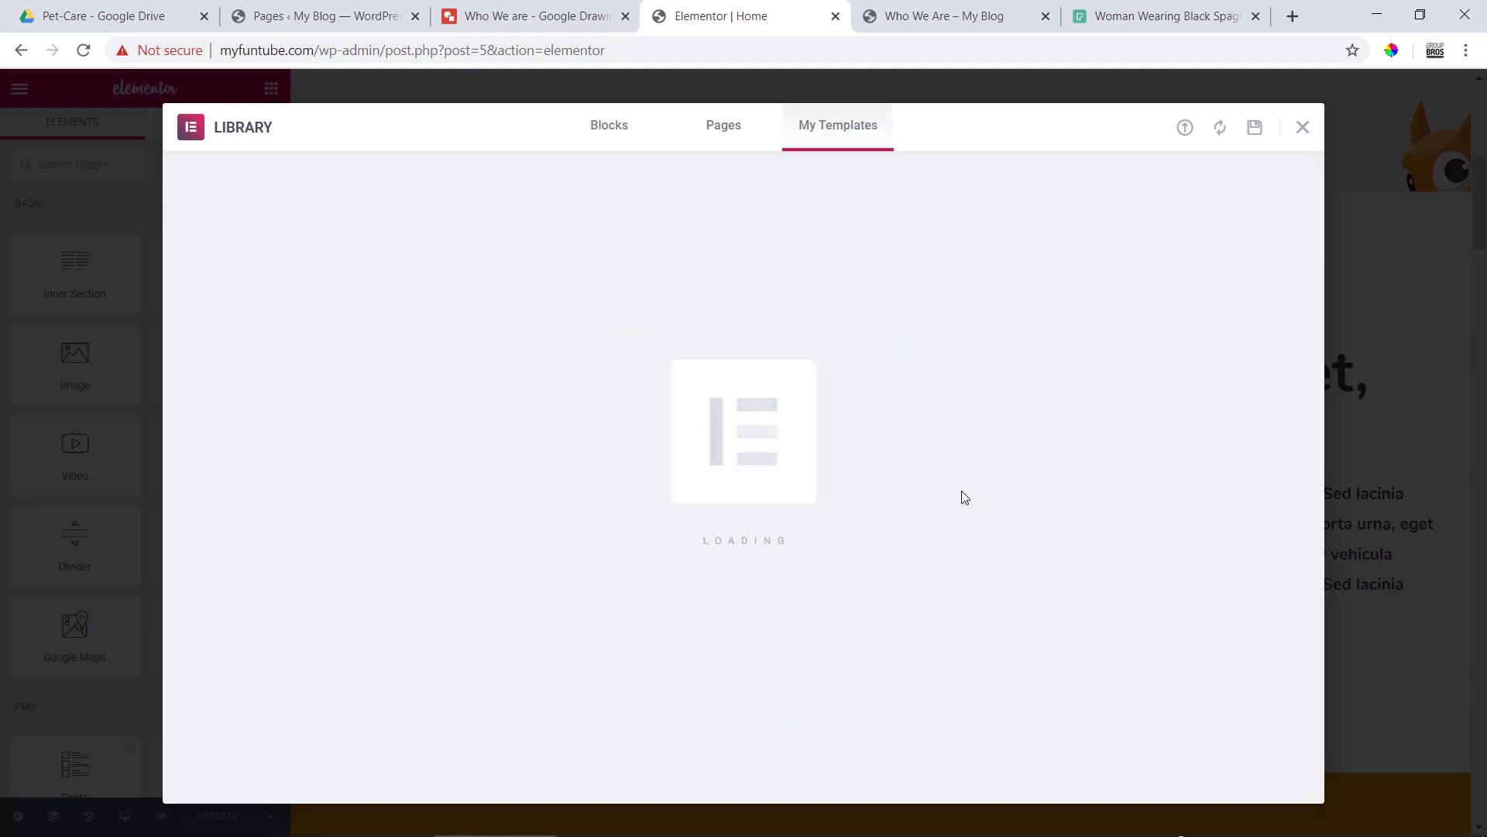
left_click(1302, 127)
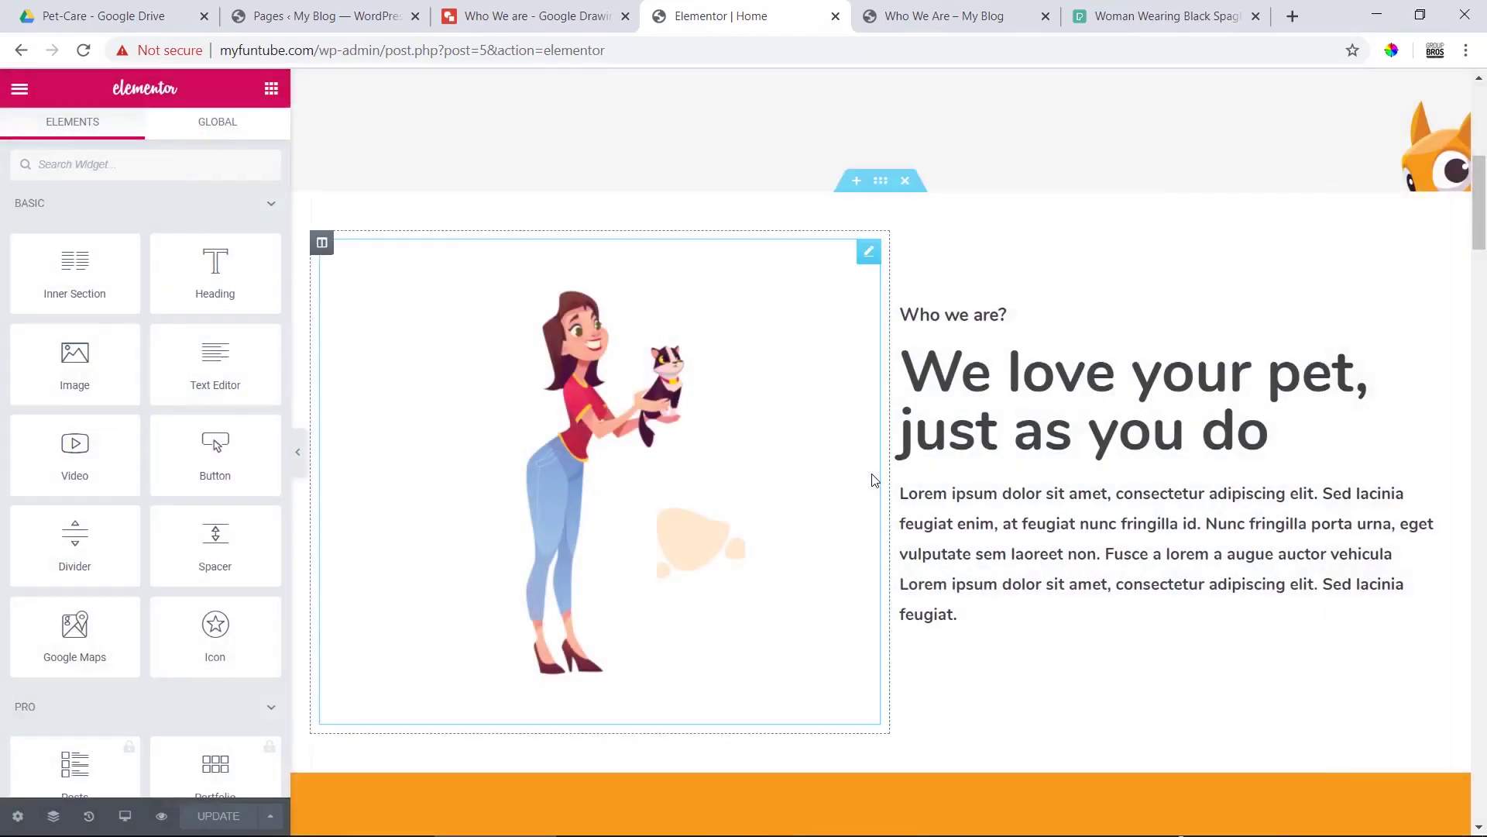
- Check the app section in the Who We Are drawing and save the home page's matching orange section as template "Our Apps Section"
scroll(883, 504, "down", 5)
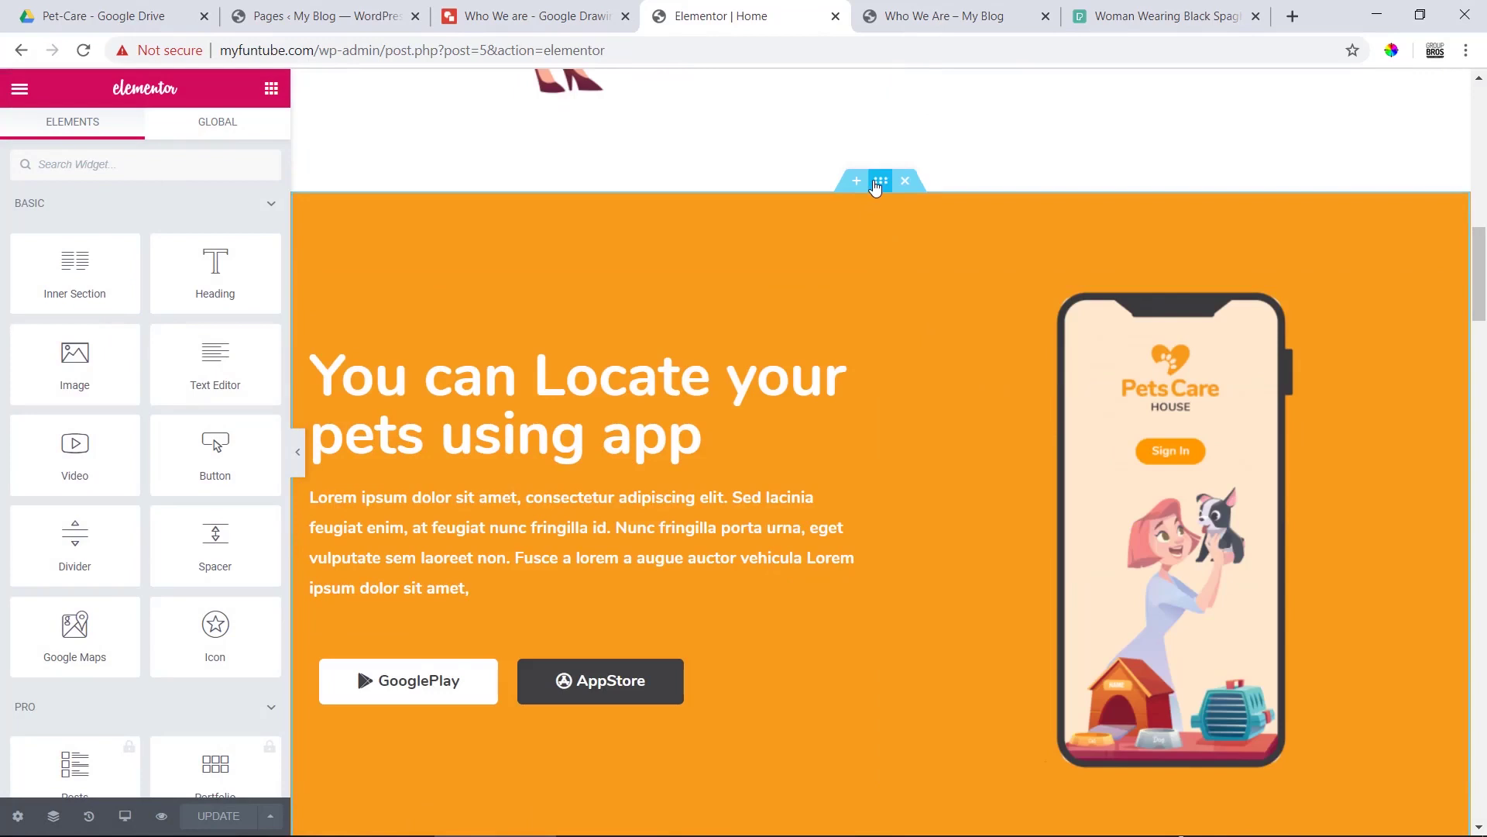
left_click(542, 16)
scroll(774, 504, "down", 3)
scroll(815, 511, "down", 10)
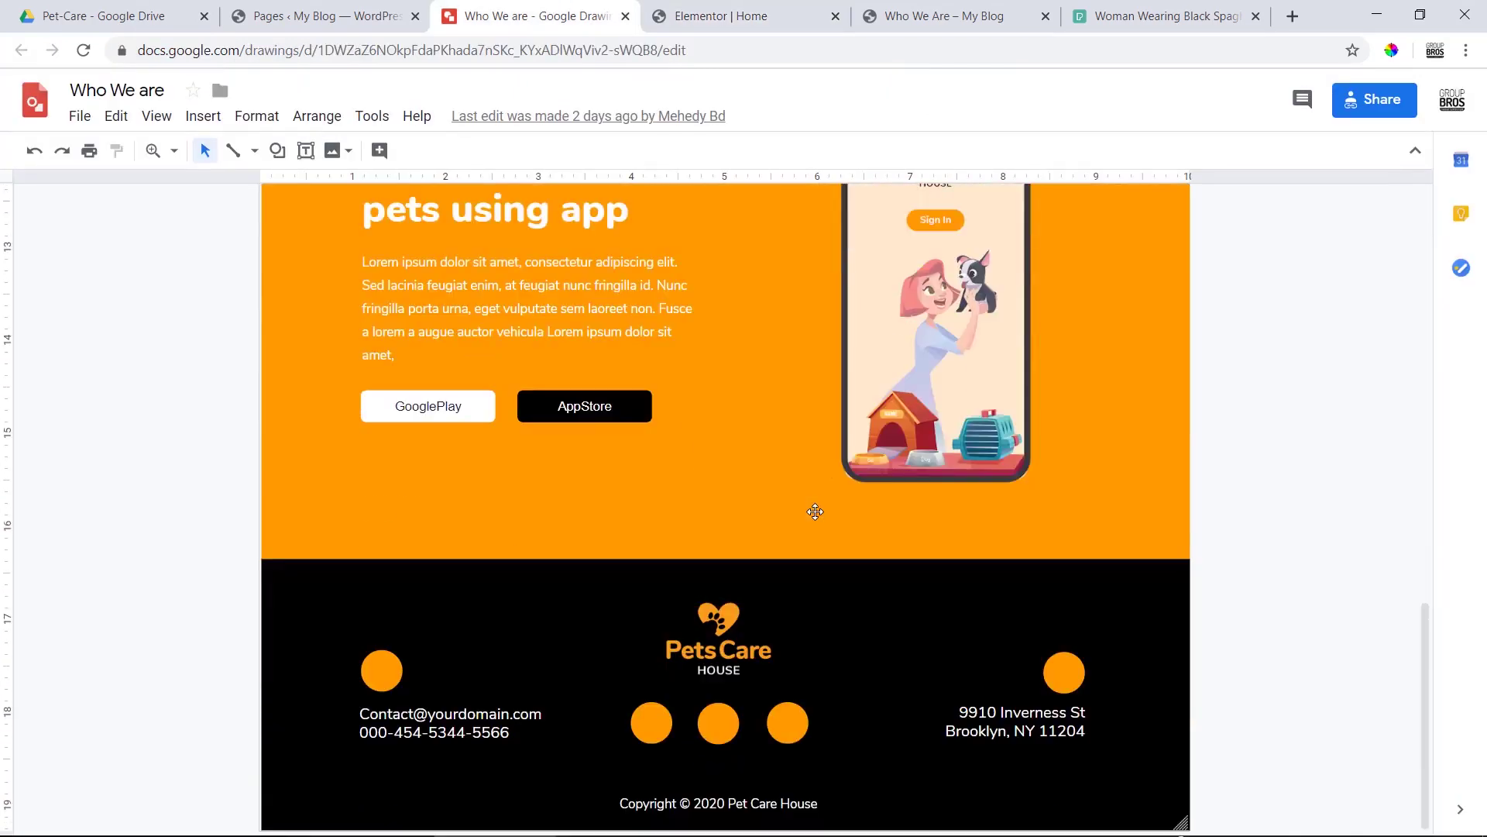
scroll(648, 398, "up", 4)
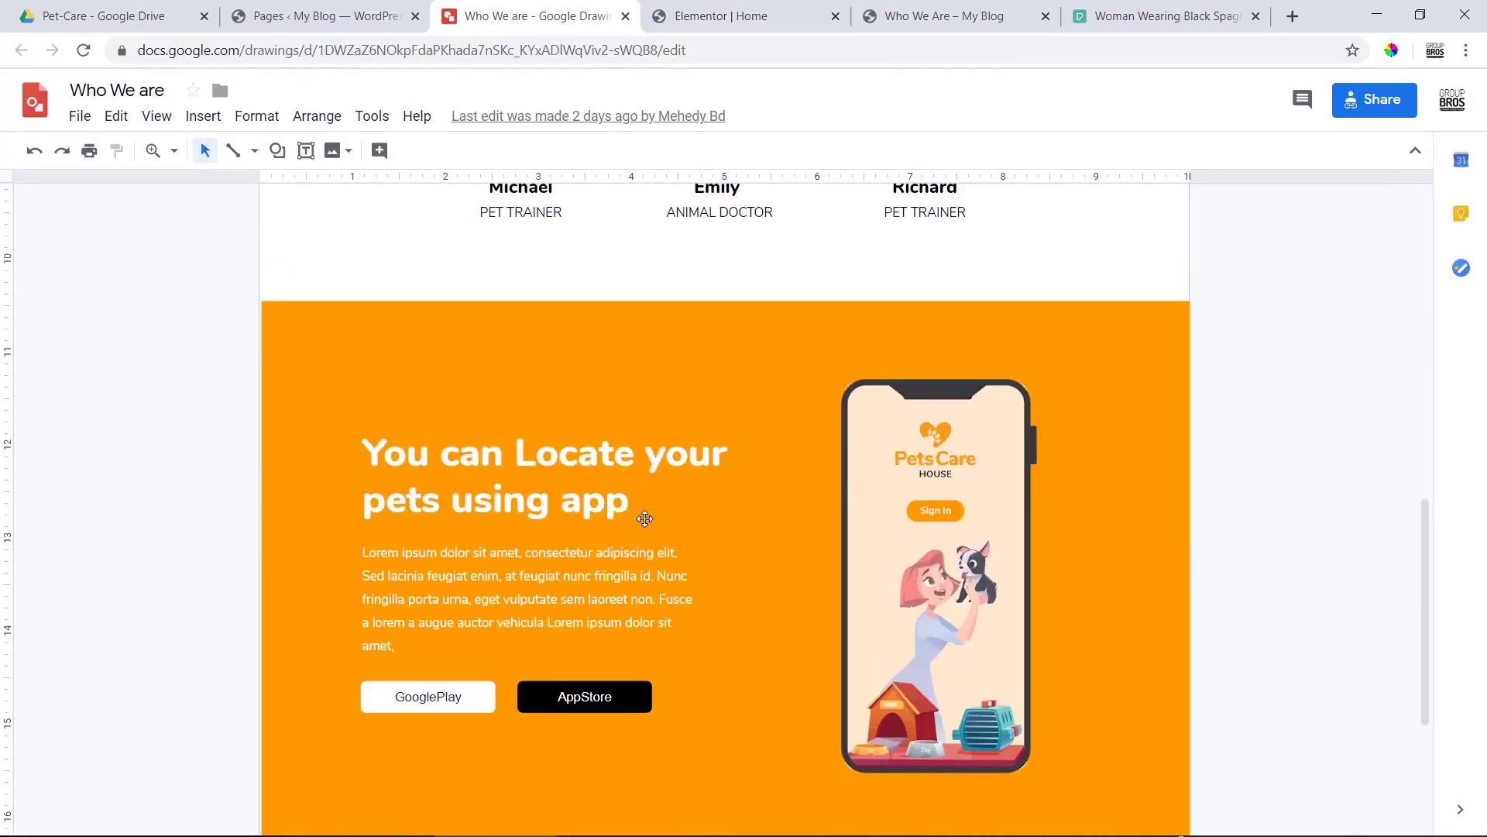
left_click(676, 11)
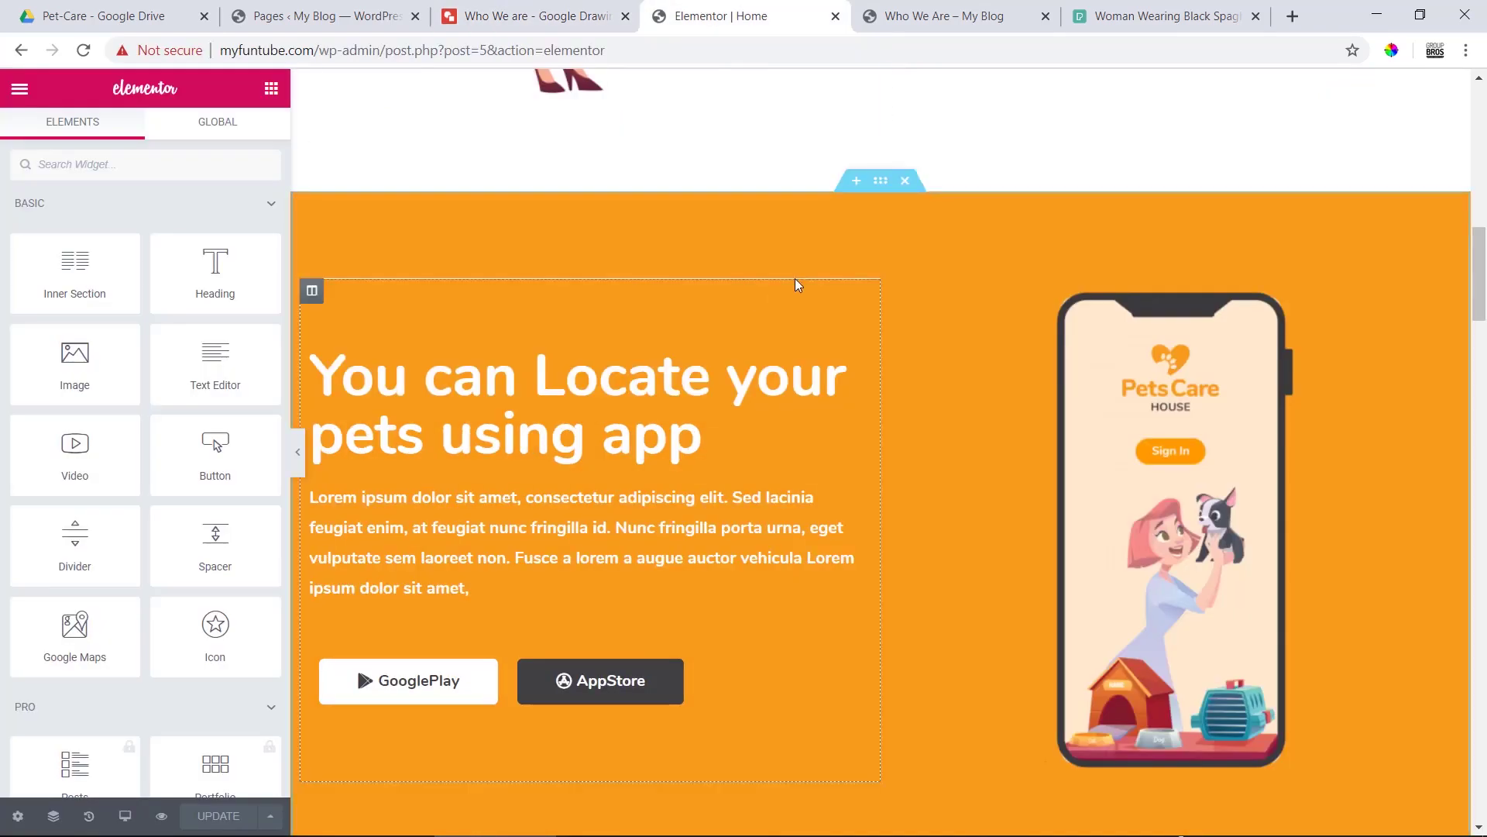
right_click(880, 192)
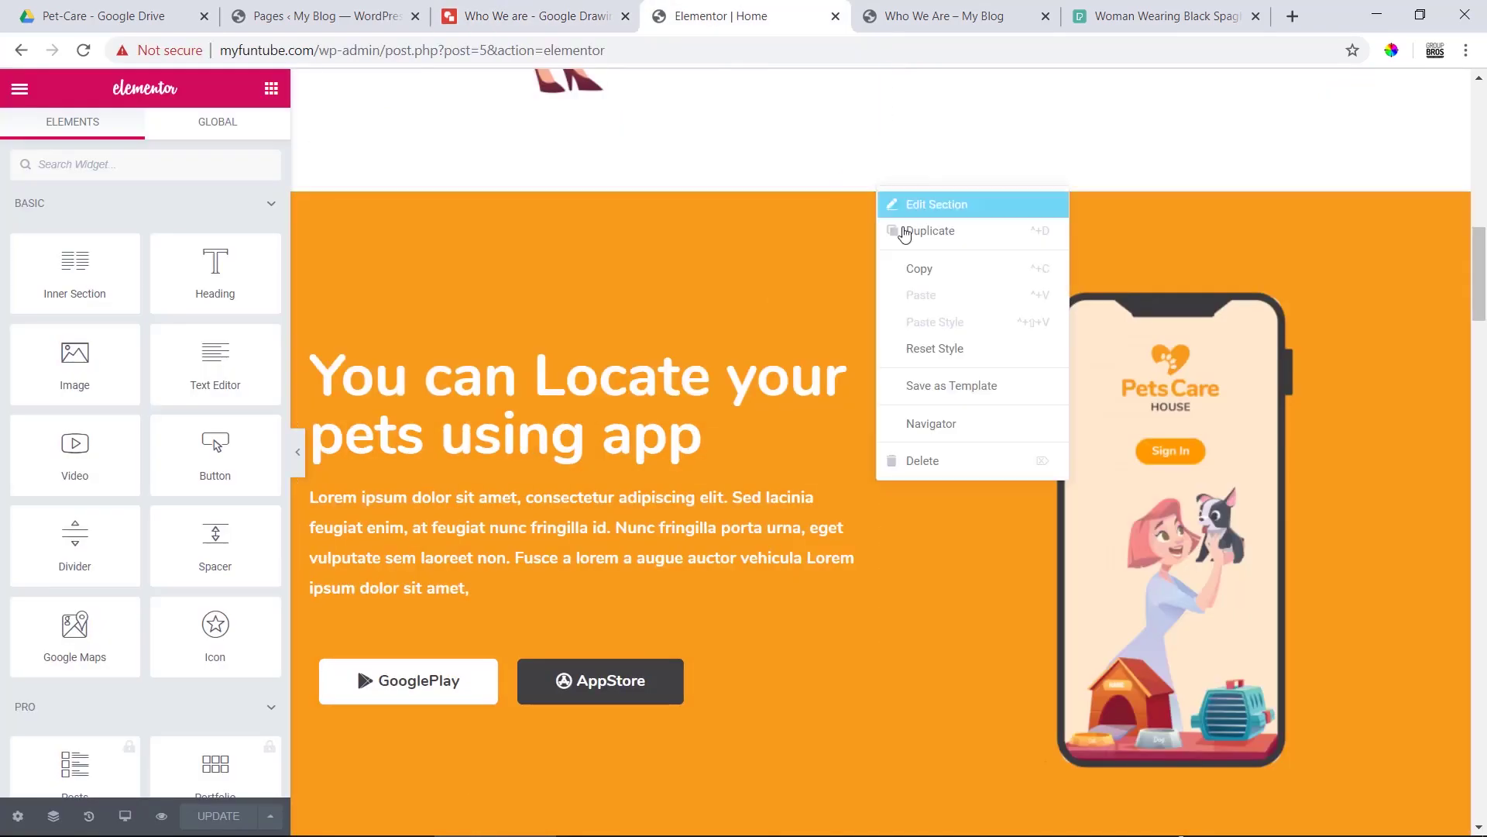
left_click(935, 396)
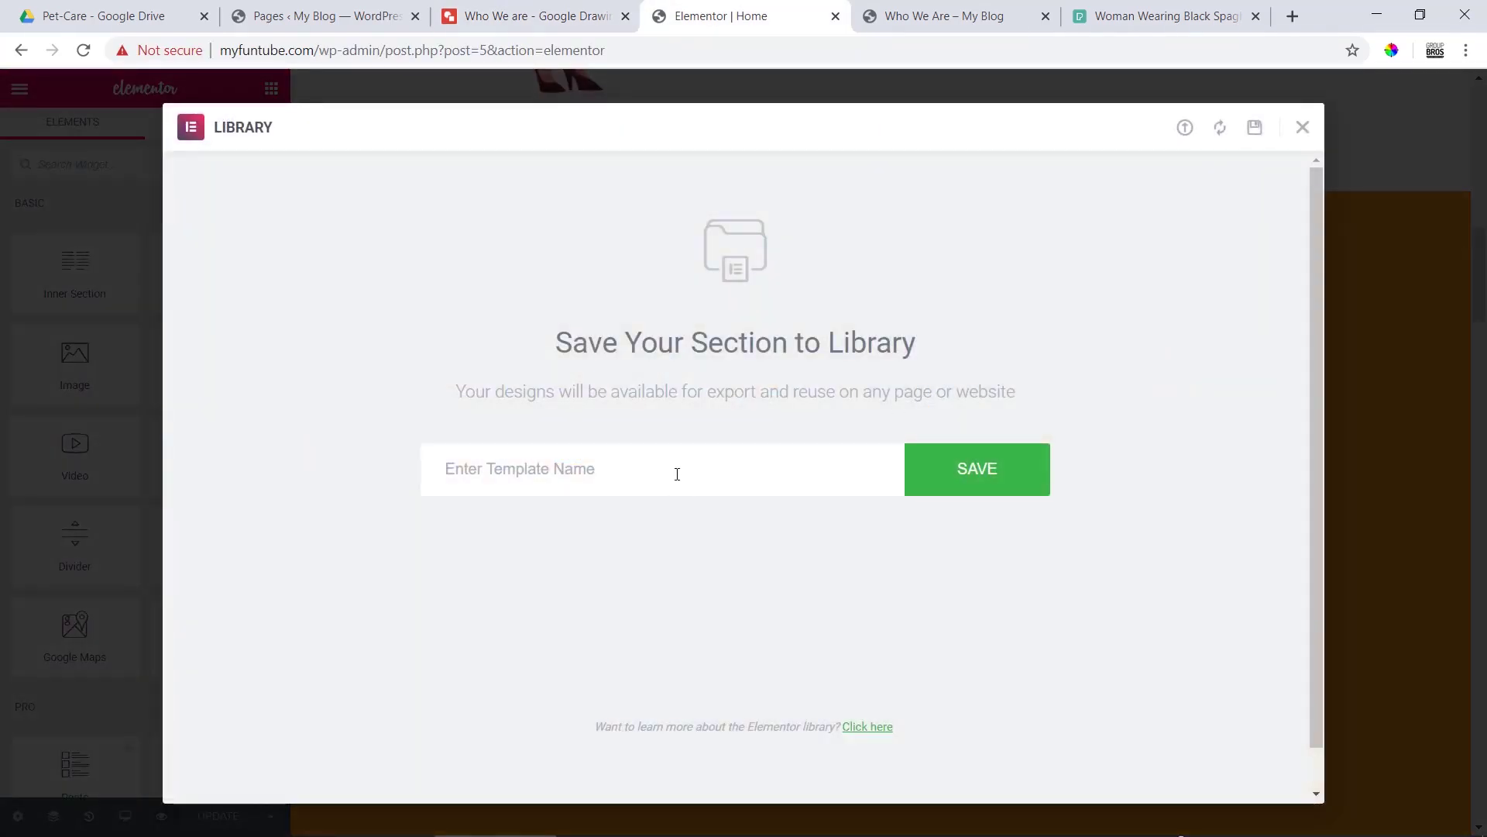
left_click(677, 474)
type("Our A")
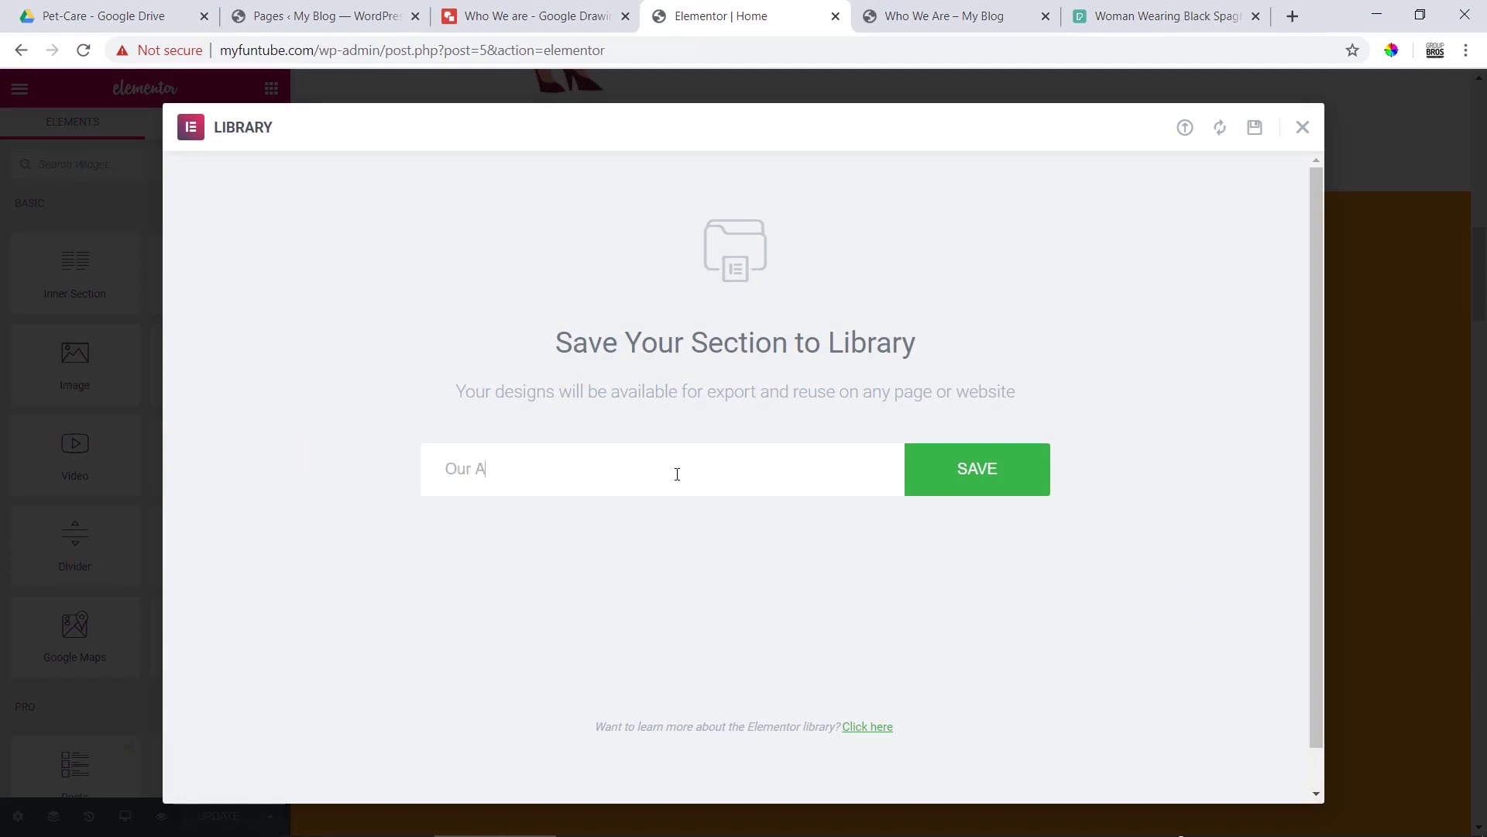
type("pps ")
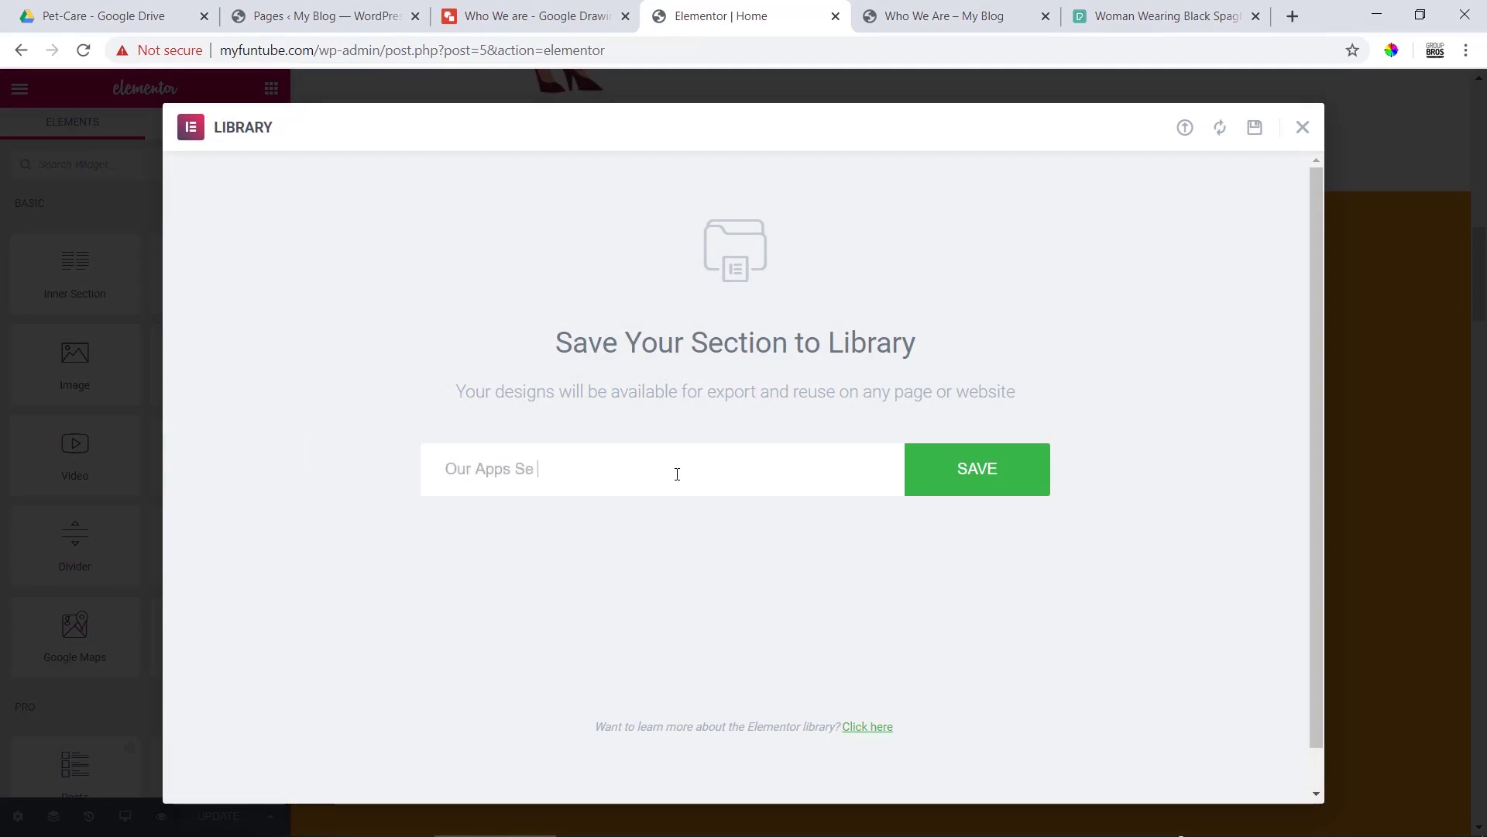
type("Section")
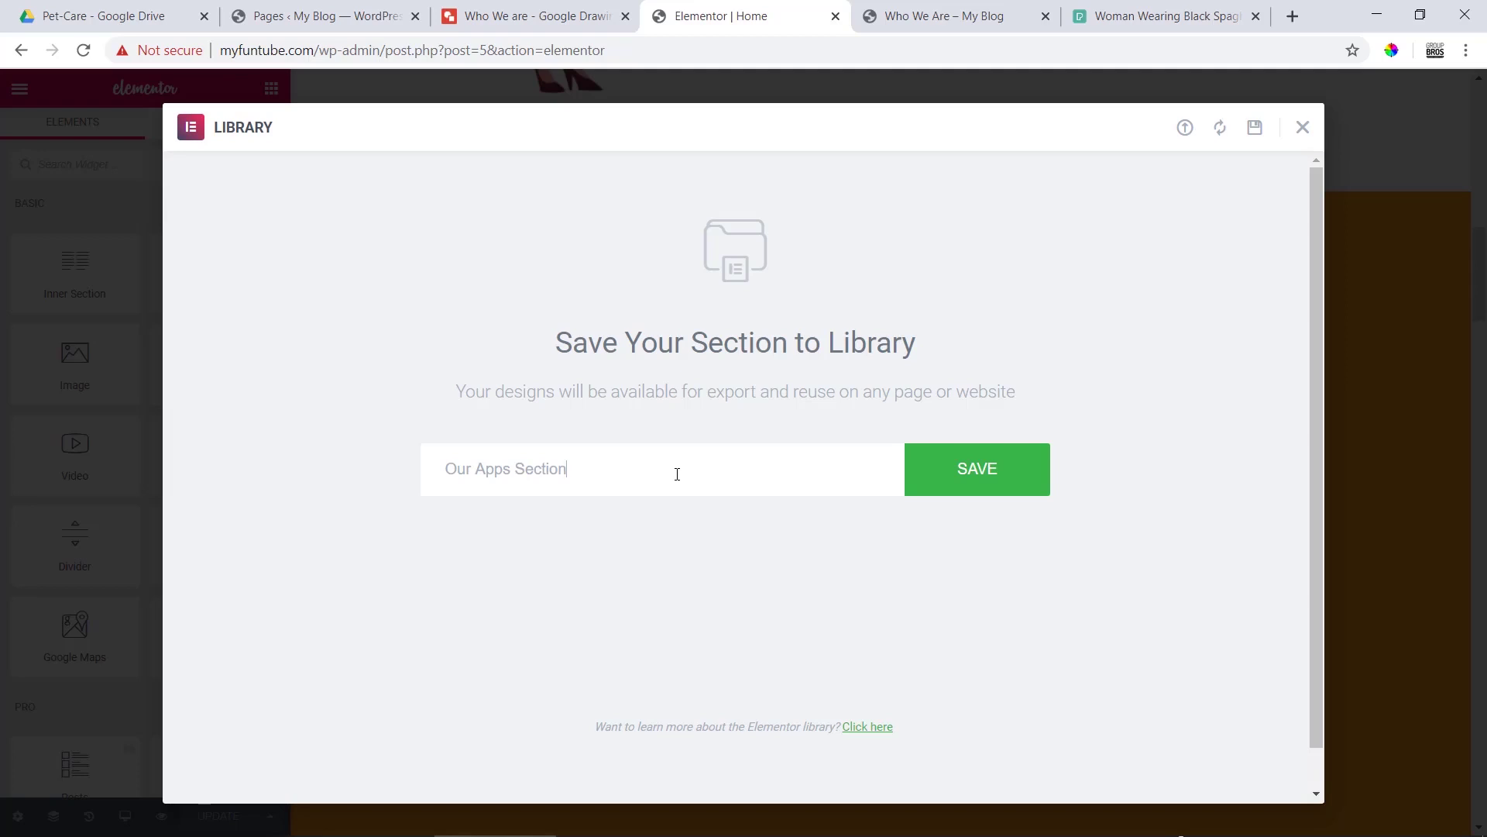
left_click(979, 486)
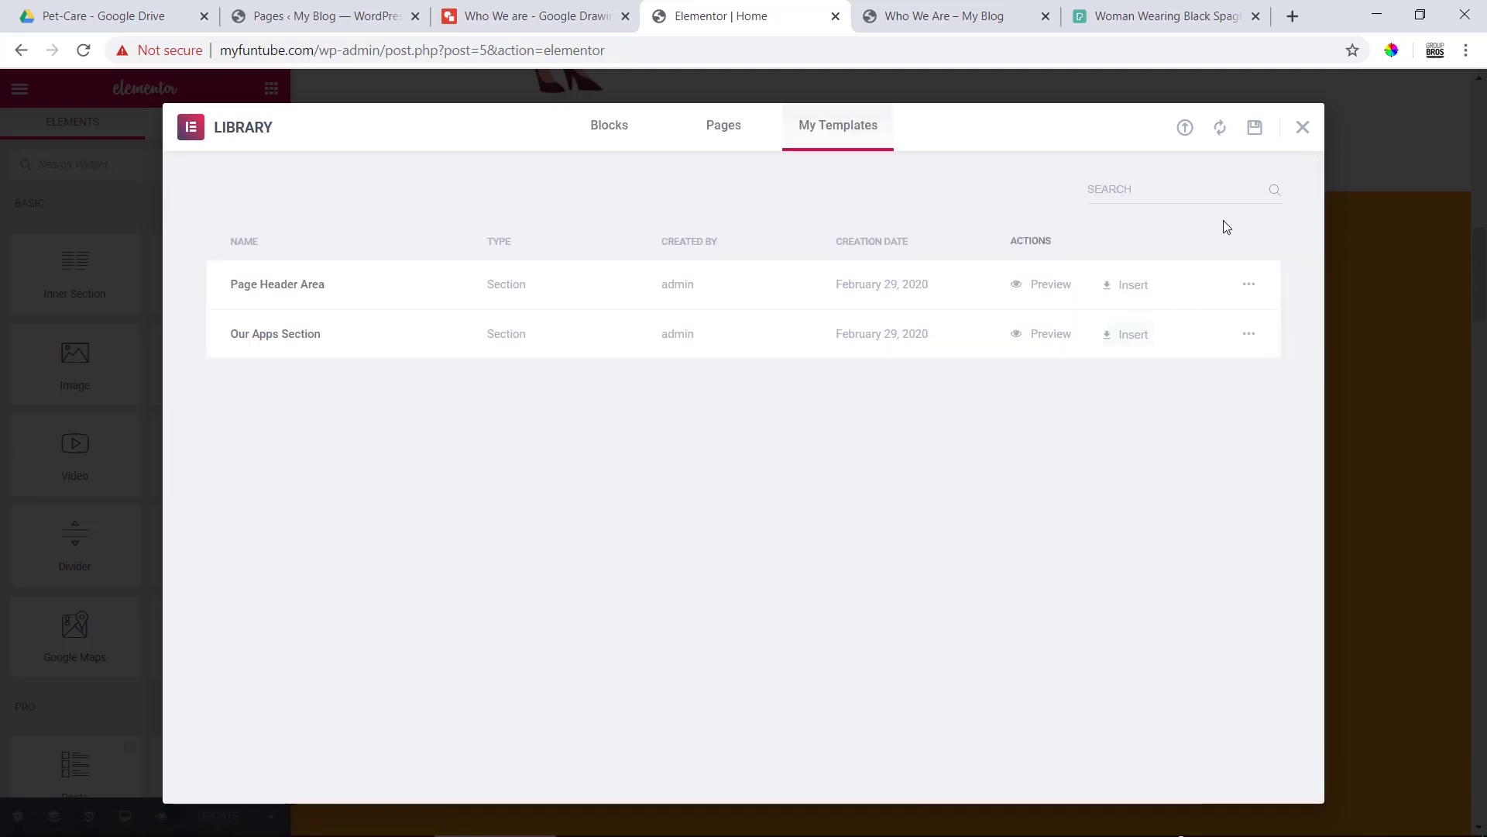
left_click(1302, 127)
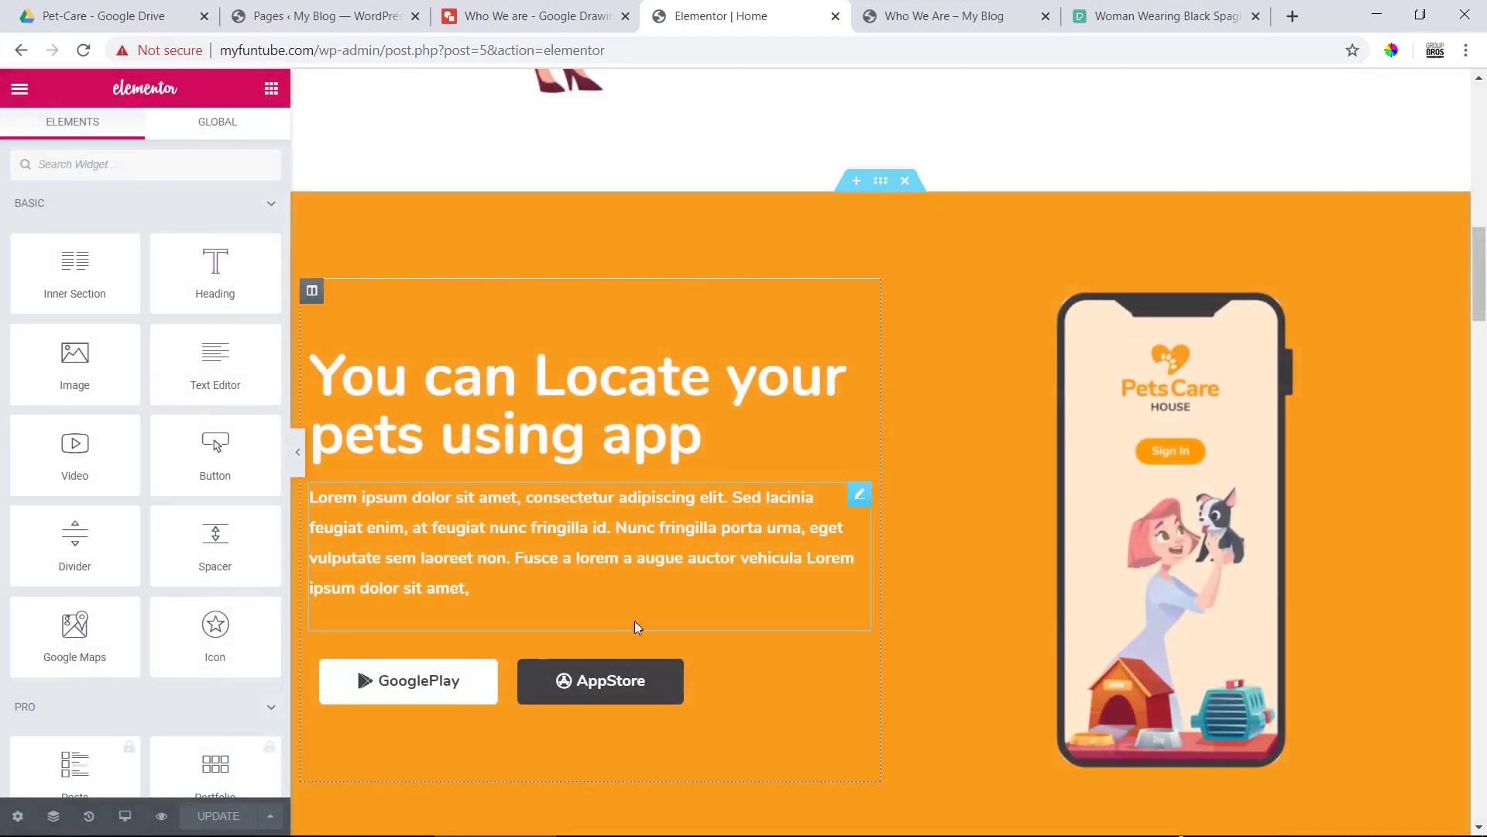
- Compare the home page's remaining sections with the Our Team section in the Who We Are drawing
scroll(777, 443, "up", 10)
scroll(777, 443, "up", 3)
scroll(775, 441, "down", 15)
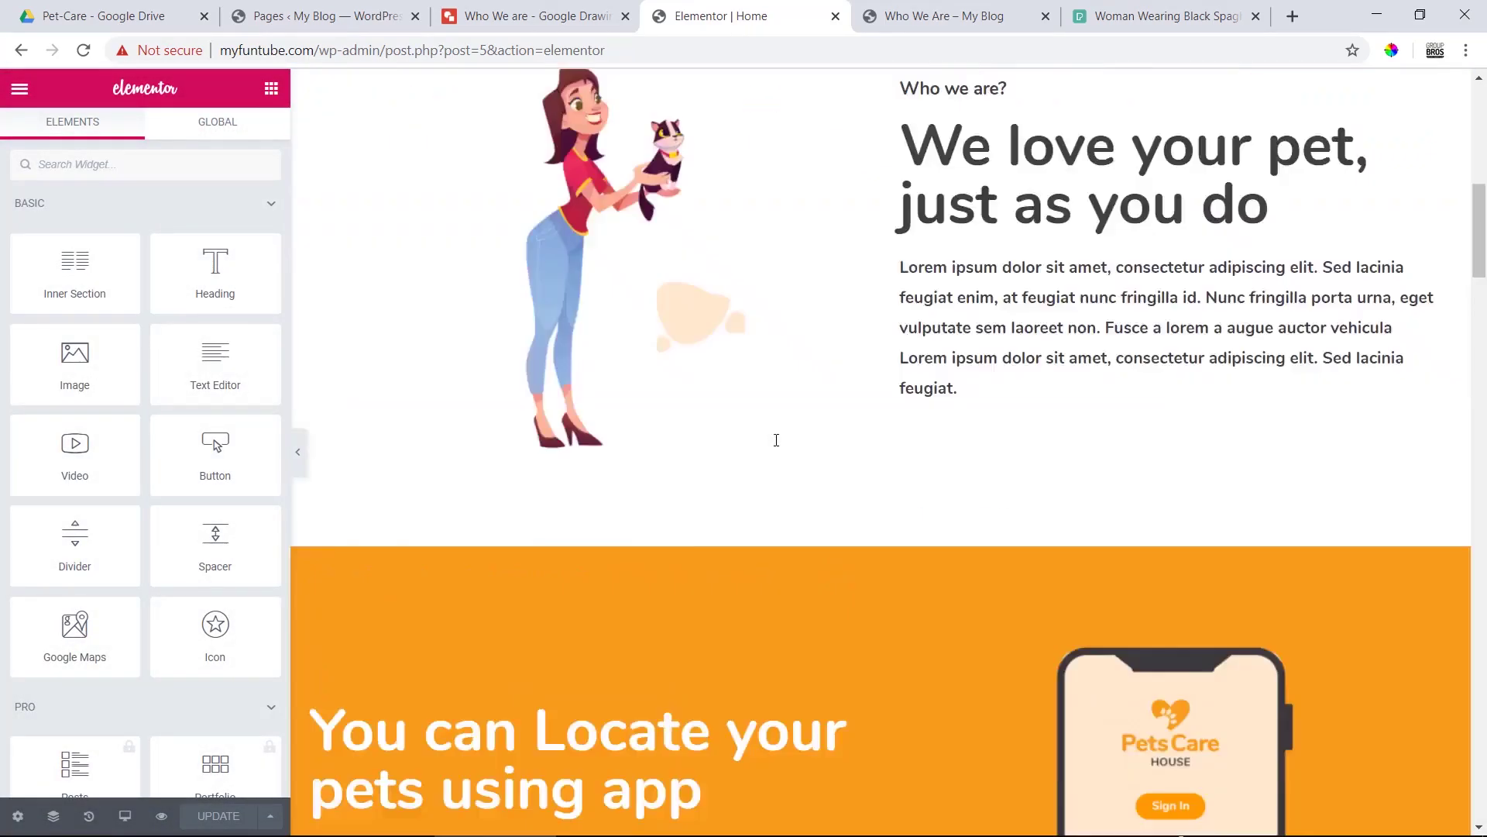
scroll(836, 542, "down", 20)
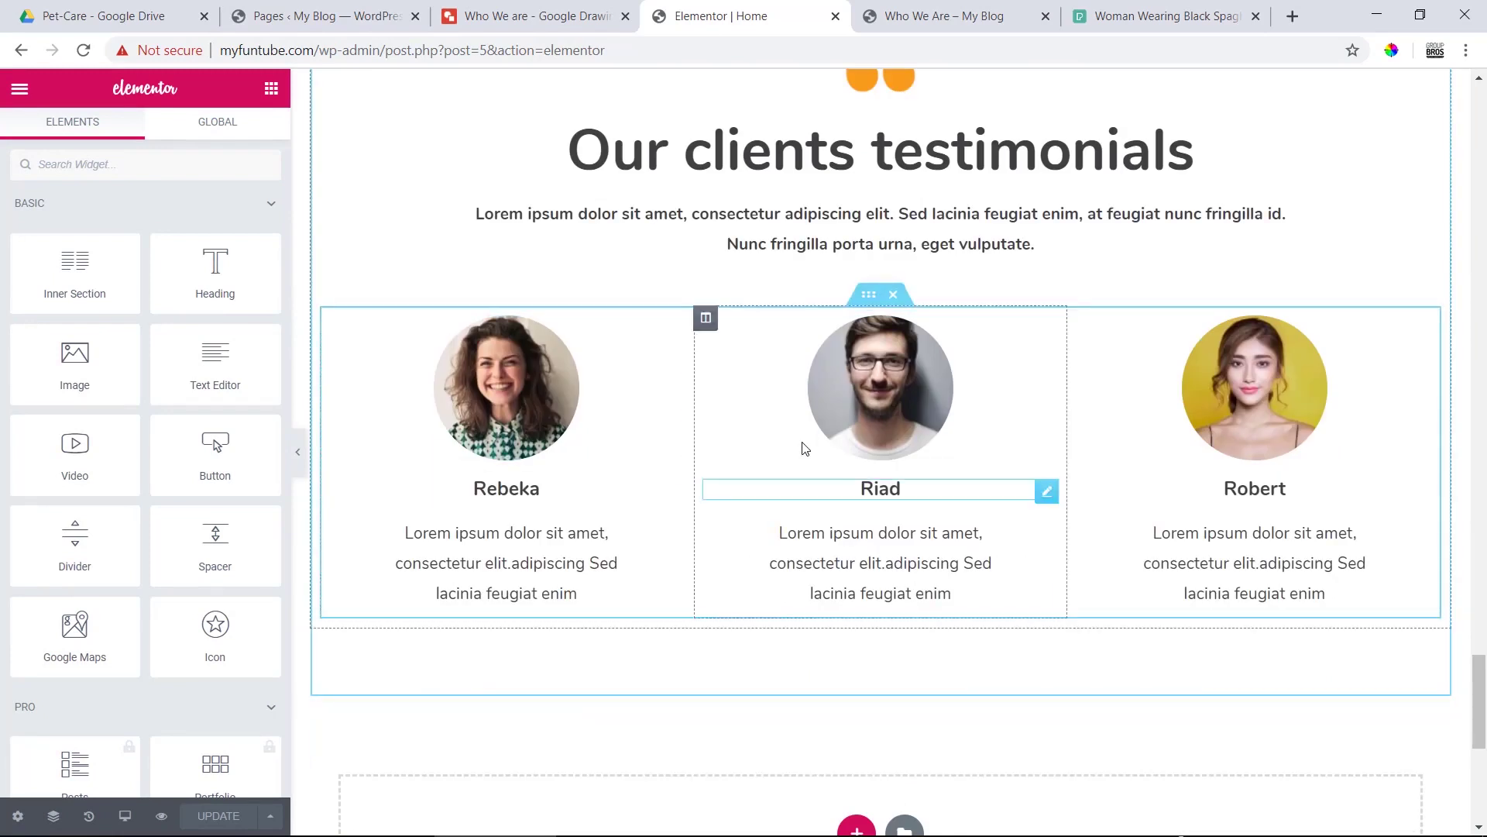
scroll(722, 458, "up", 8)
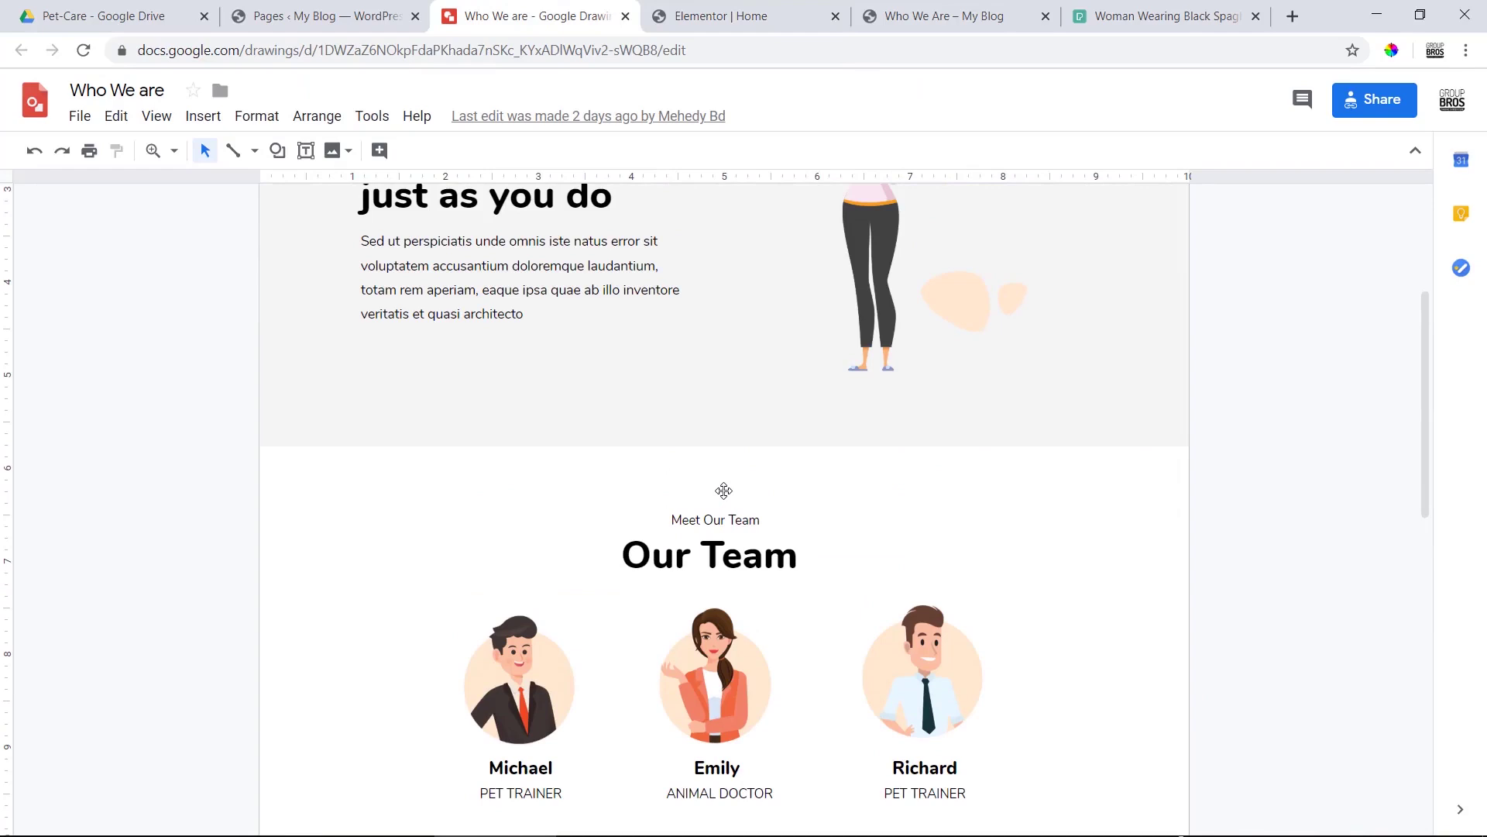
scroll(723, 490, "down", 4)
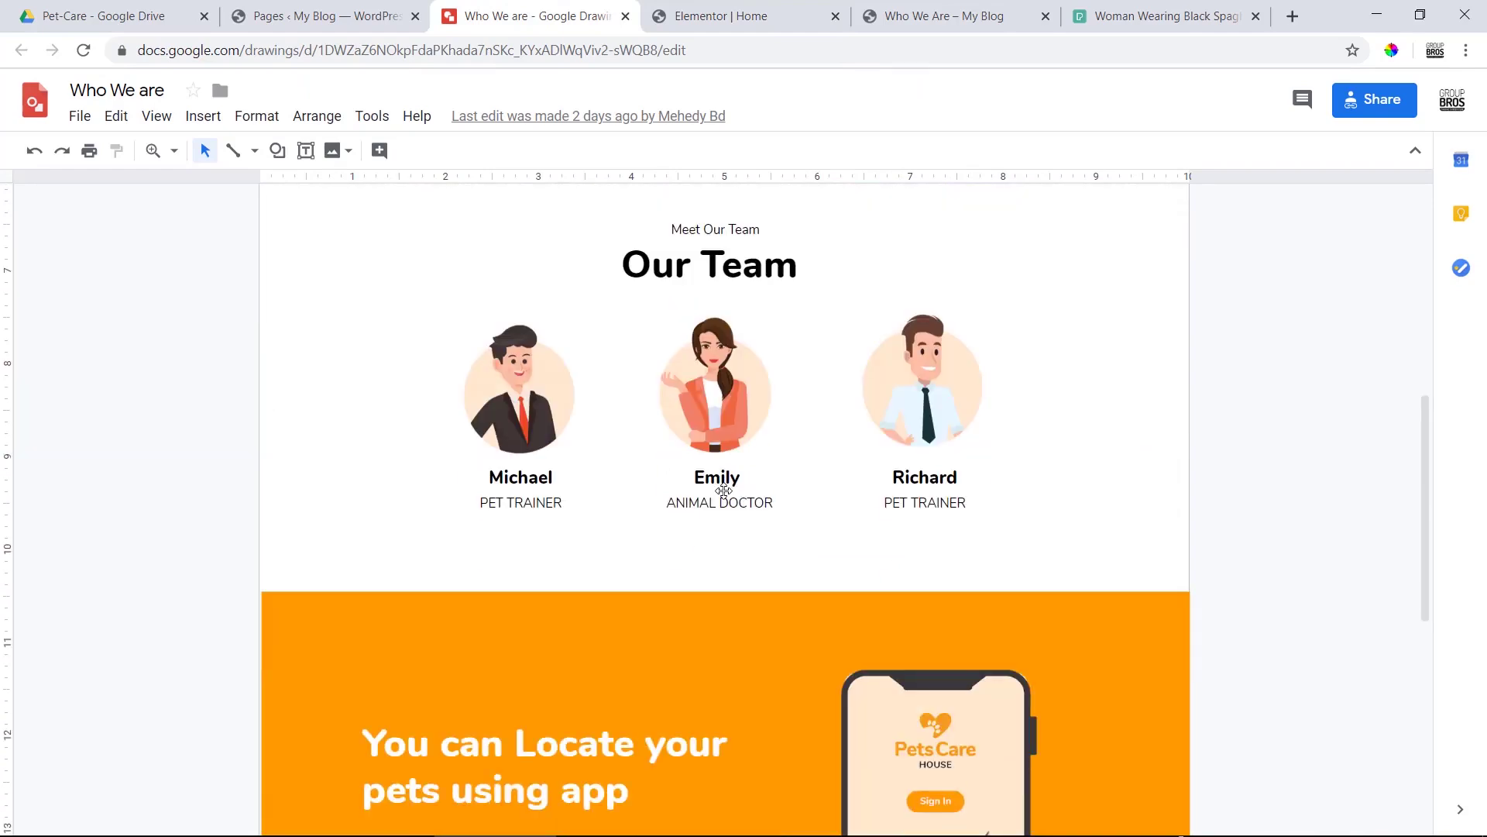
left_click(774, 16)
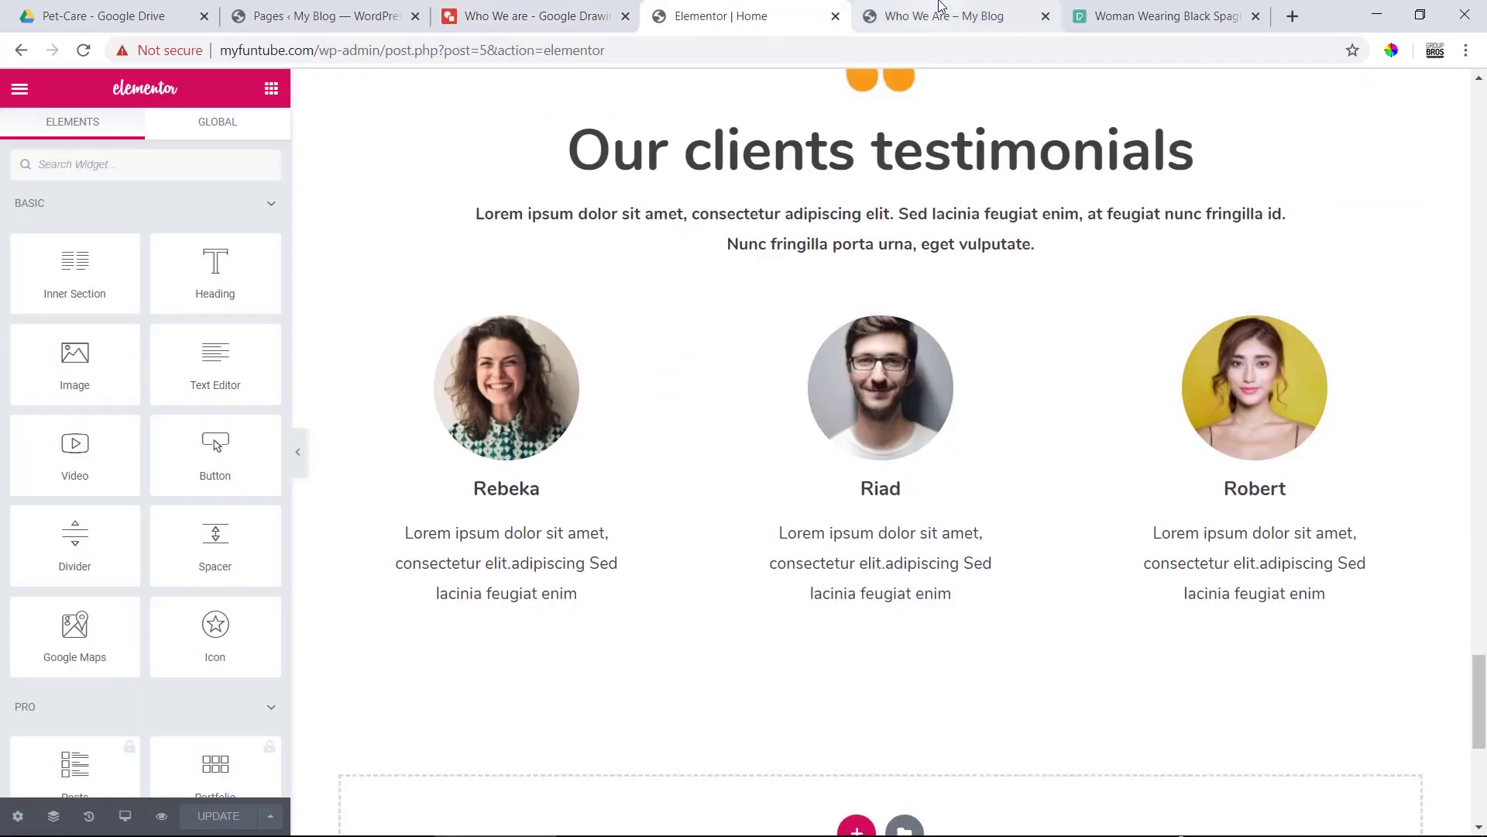
left_click(614, 6)
left_click(731, 7)
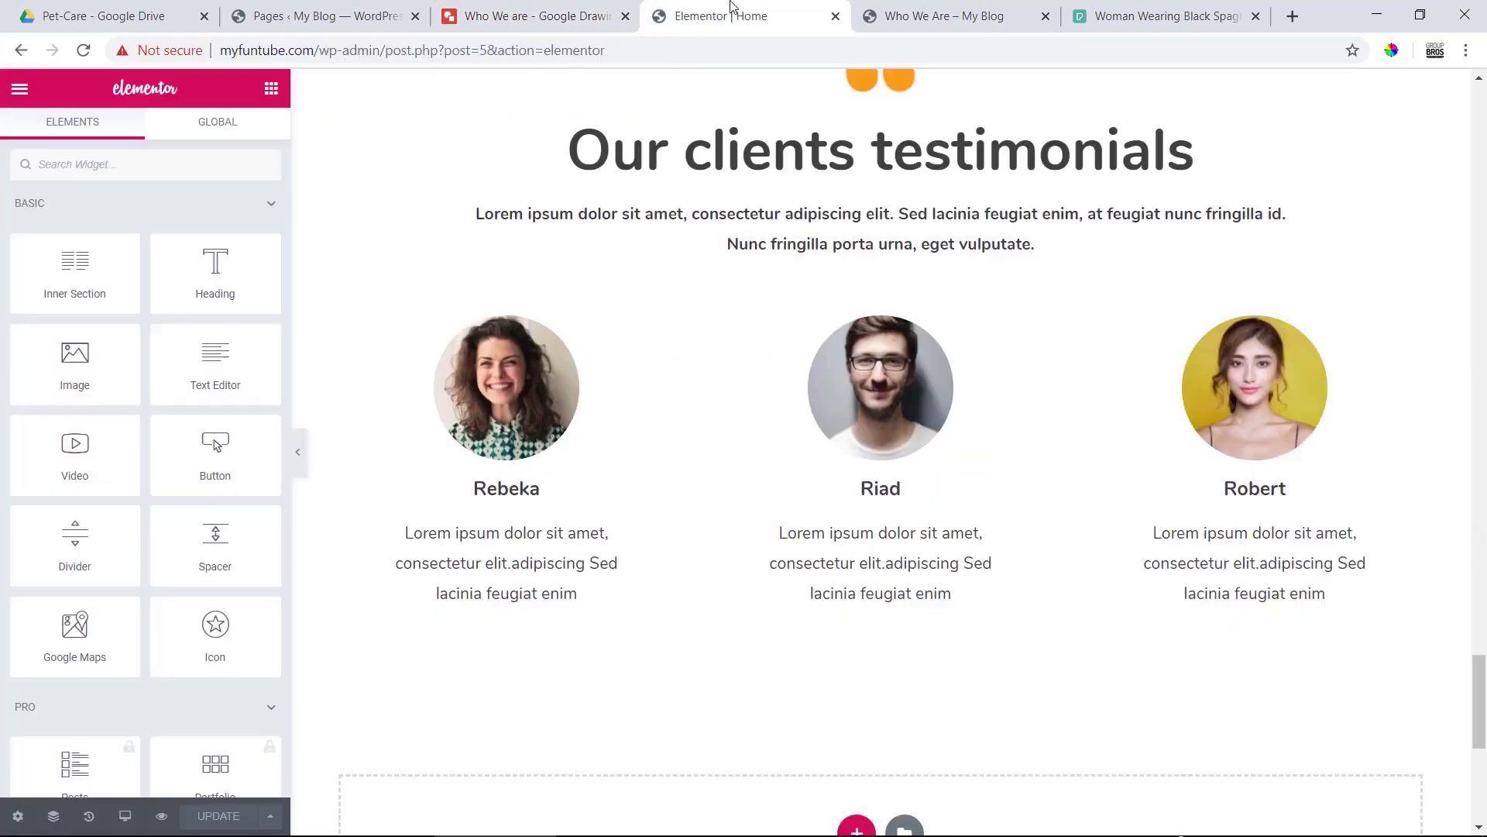
scroll(775, 305, "up", 3)
left_click(872, 16)
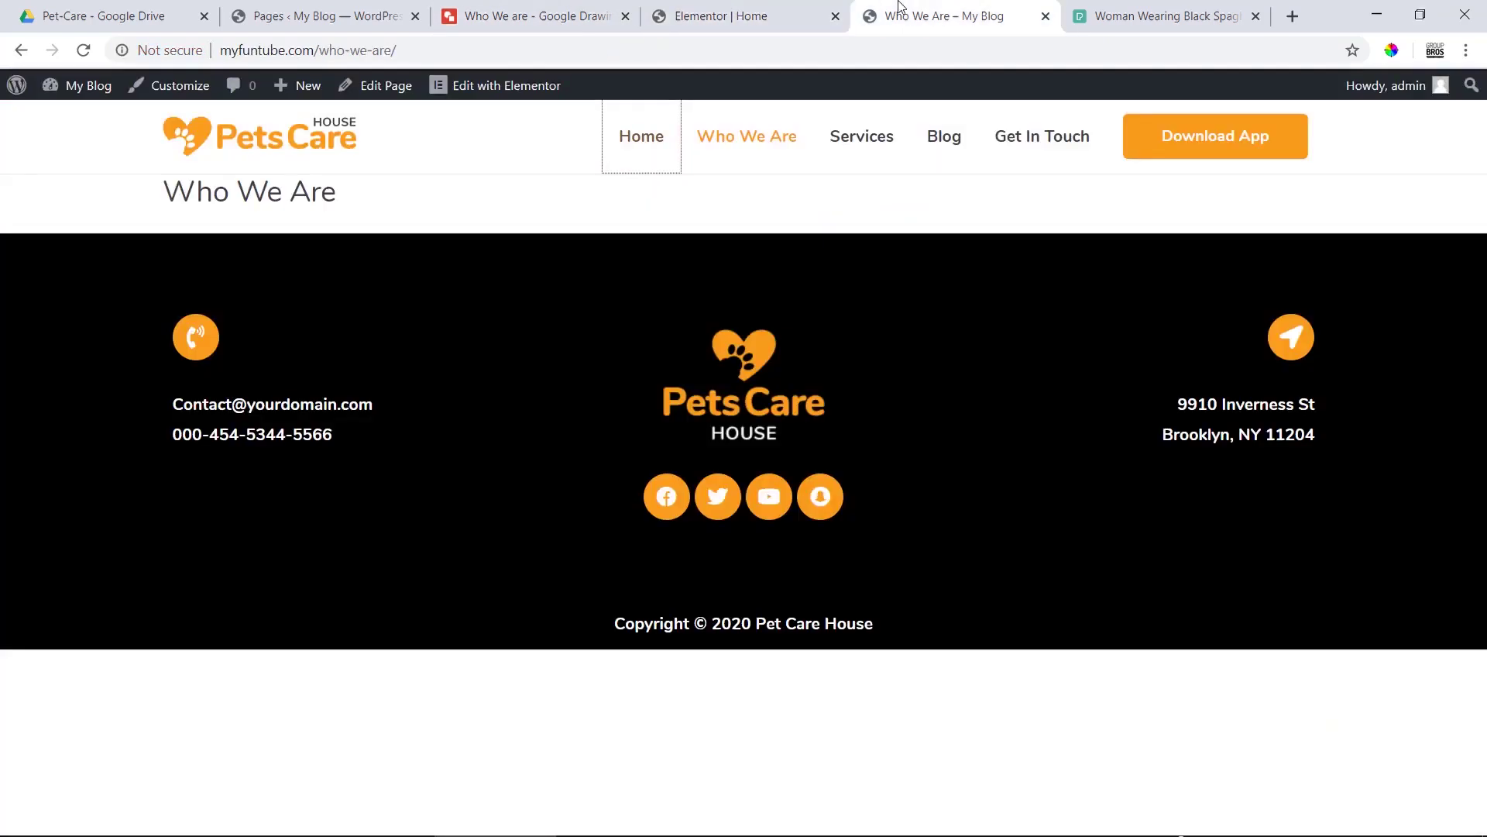
- Close the home page's Elementor editor and open the Who We Are page in the WordPress page editor
left_click(817, 6)
left_click(945, 16)
left_click(835, 15)
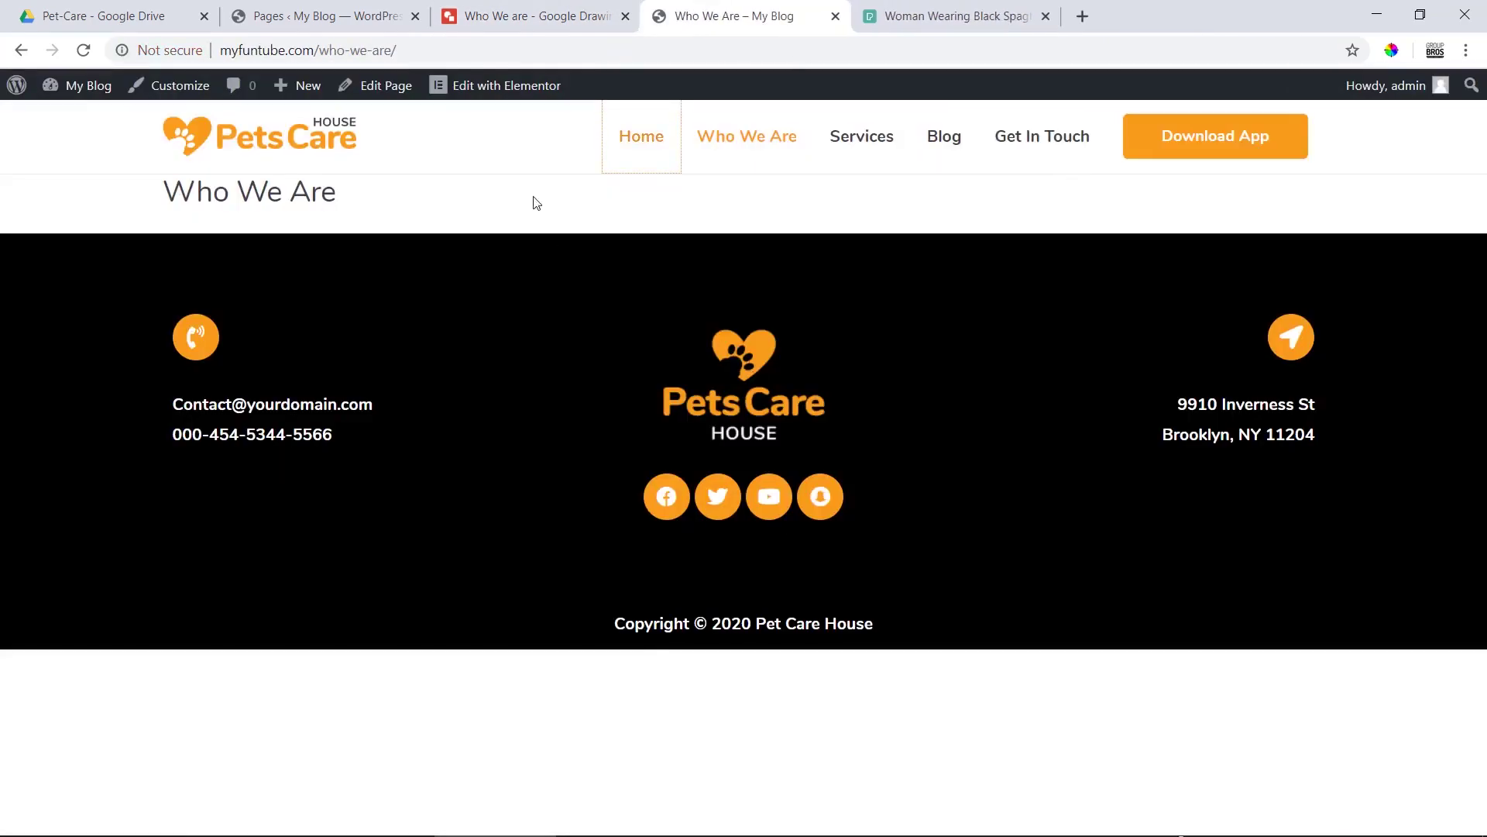
left_click(379, 93)
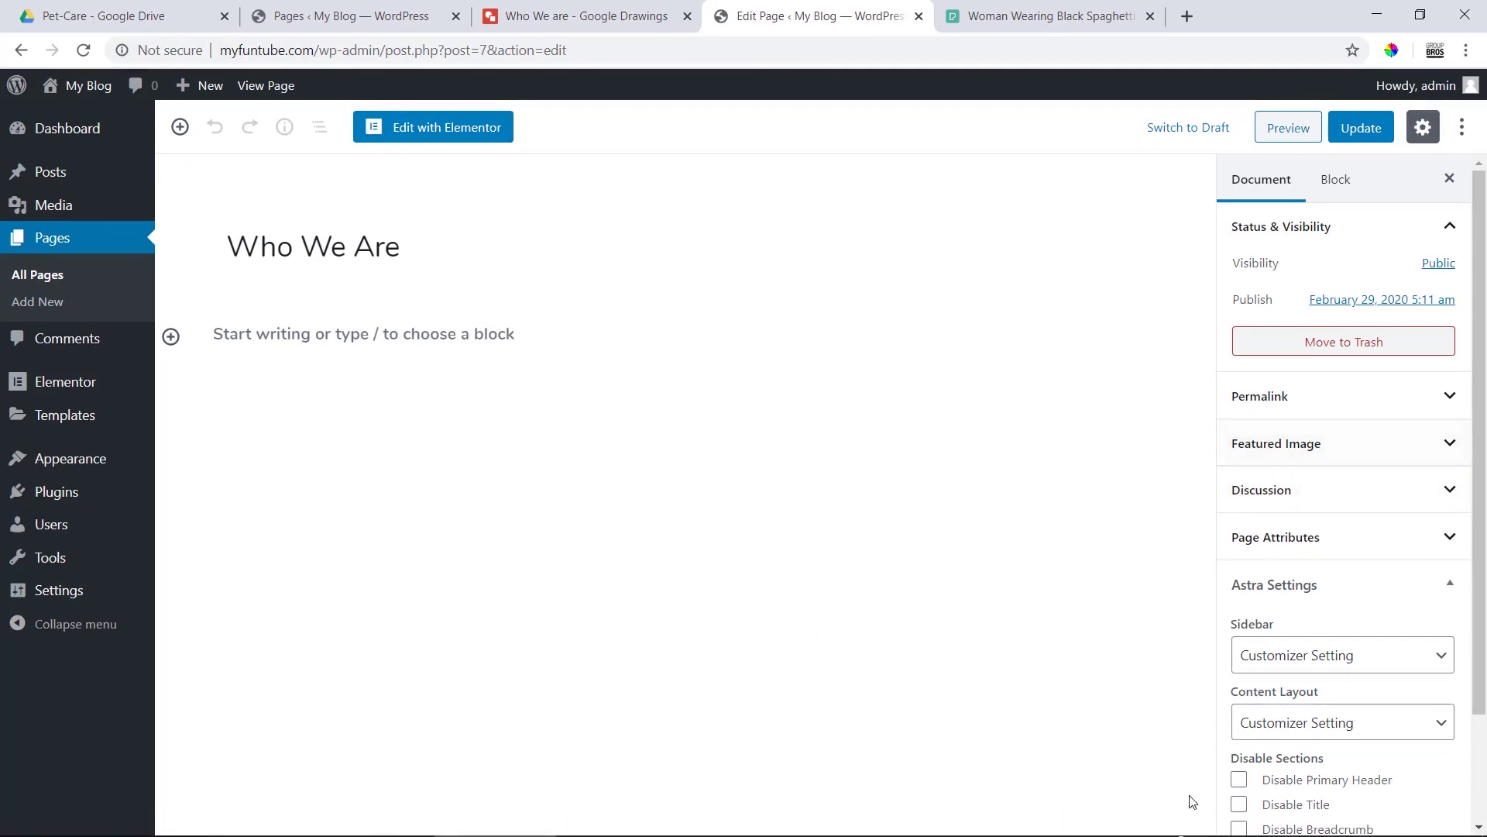
- Disable the title and featured image in the Who We Are page's Astra settings and update the page
scroll(1247, 774, "down", 2)
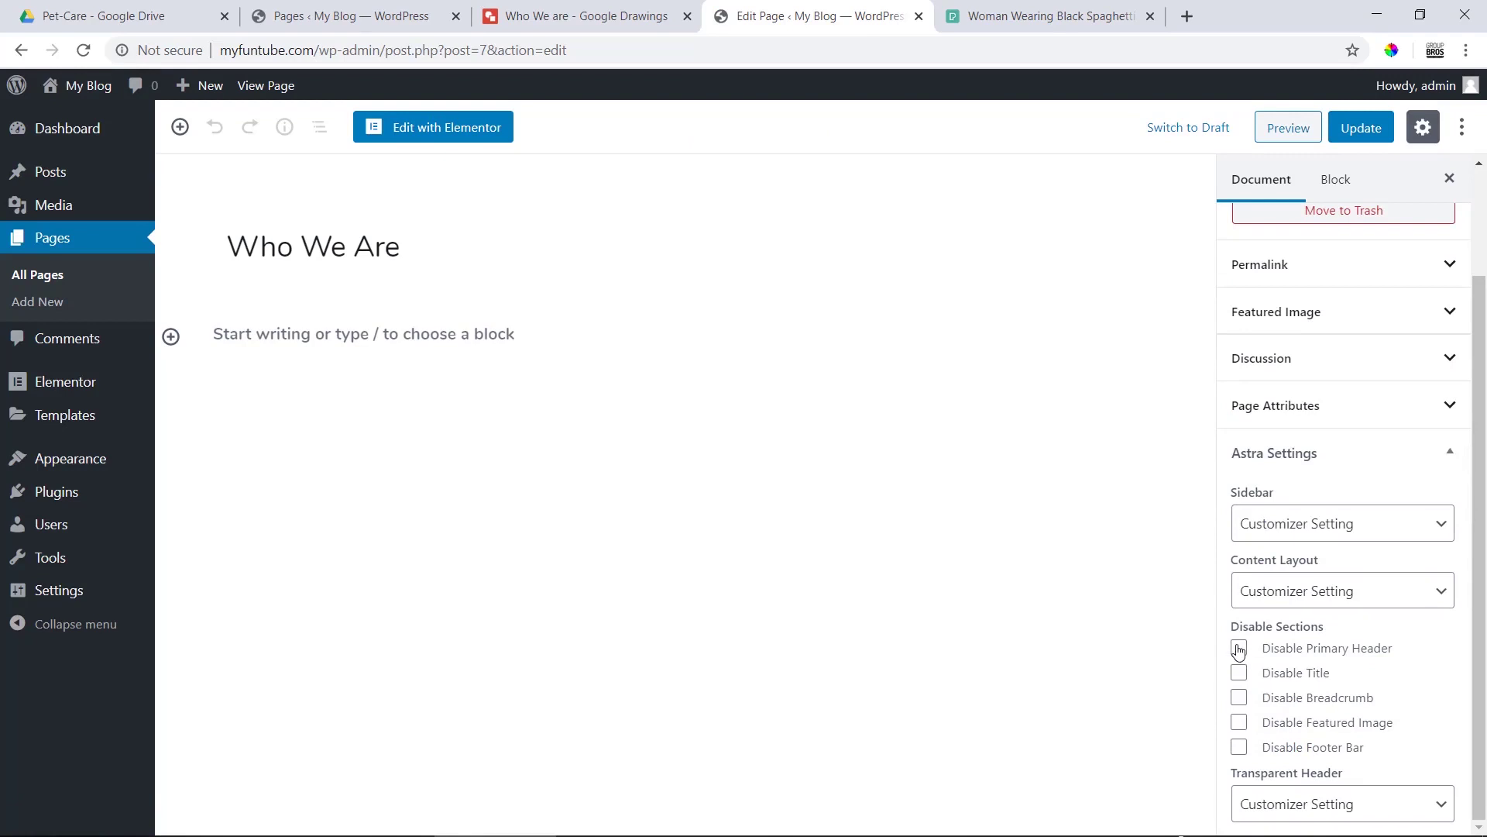
left_click(1238, 673)
left_click(1238, 725)
left_click(1364, 132)
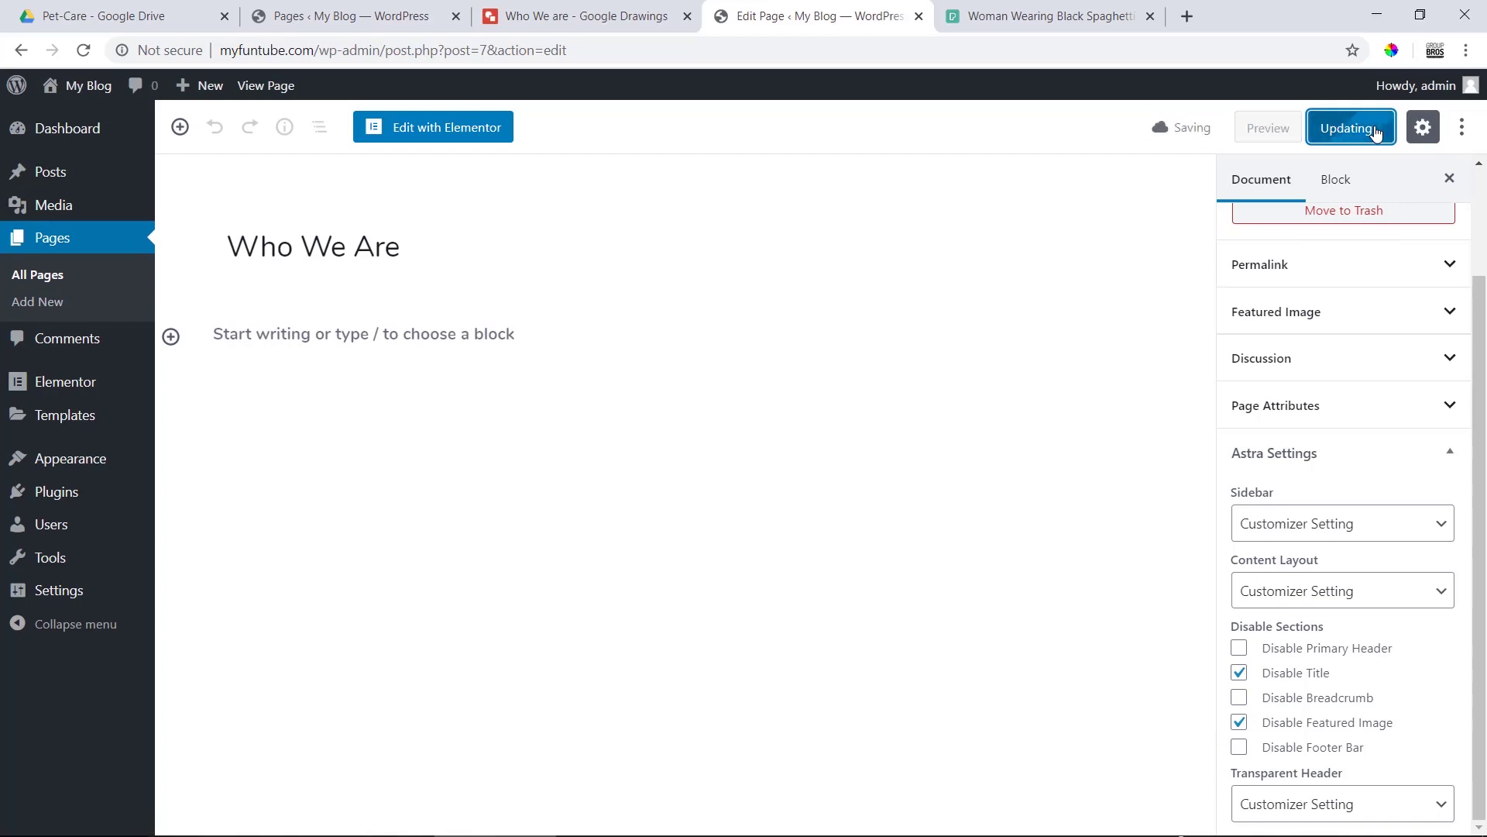
- Load the Who We Are page in the Elementor editor and open the list of saved templates
left_click(488, 135)
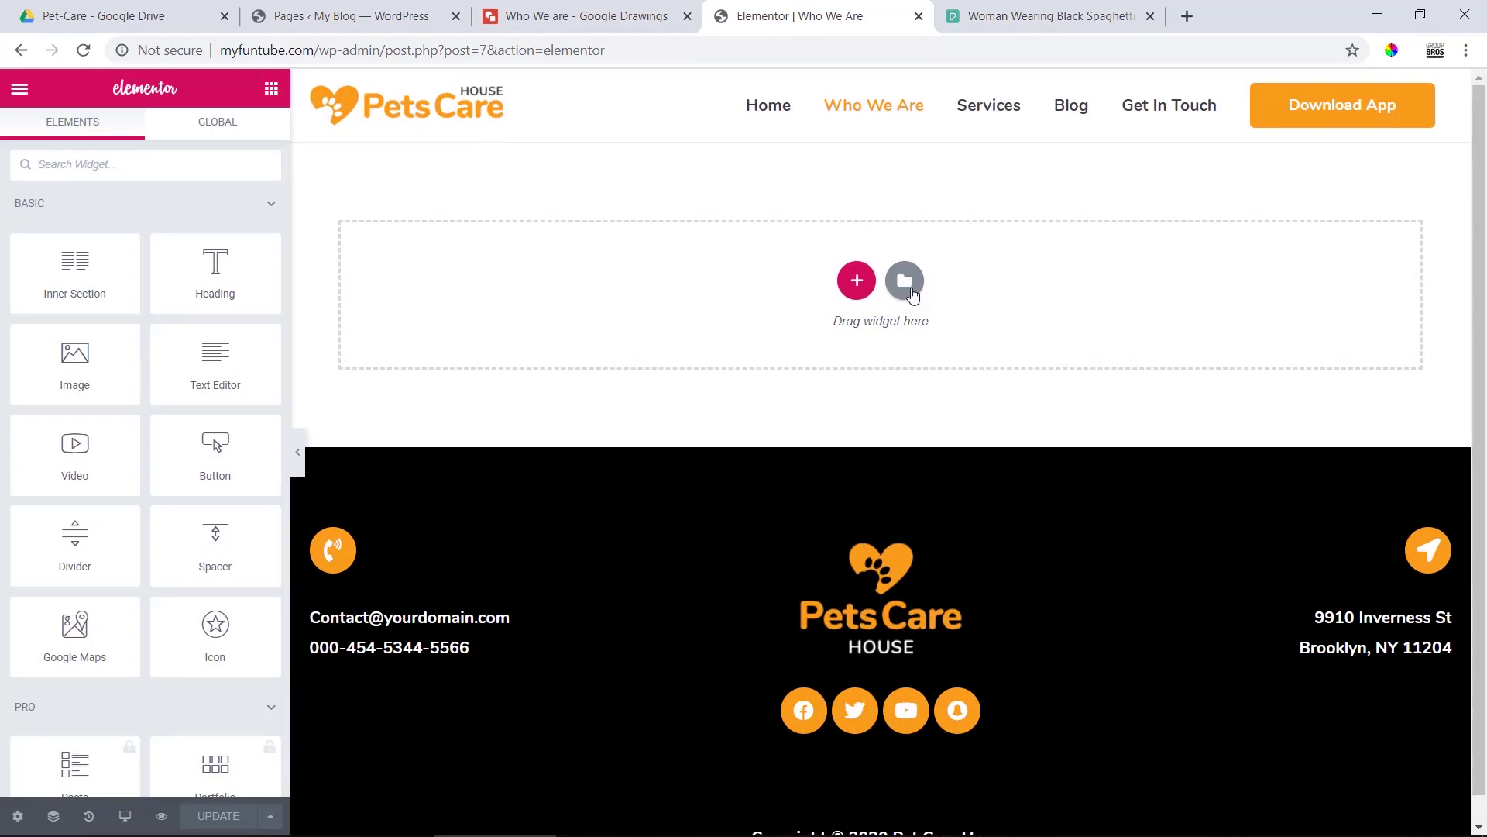
left_click(905, 281)
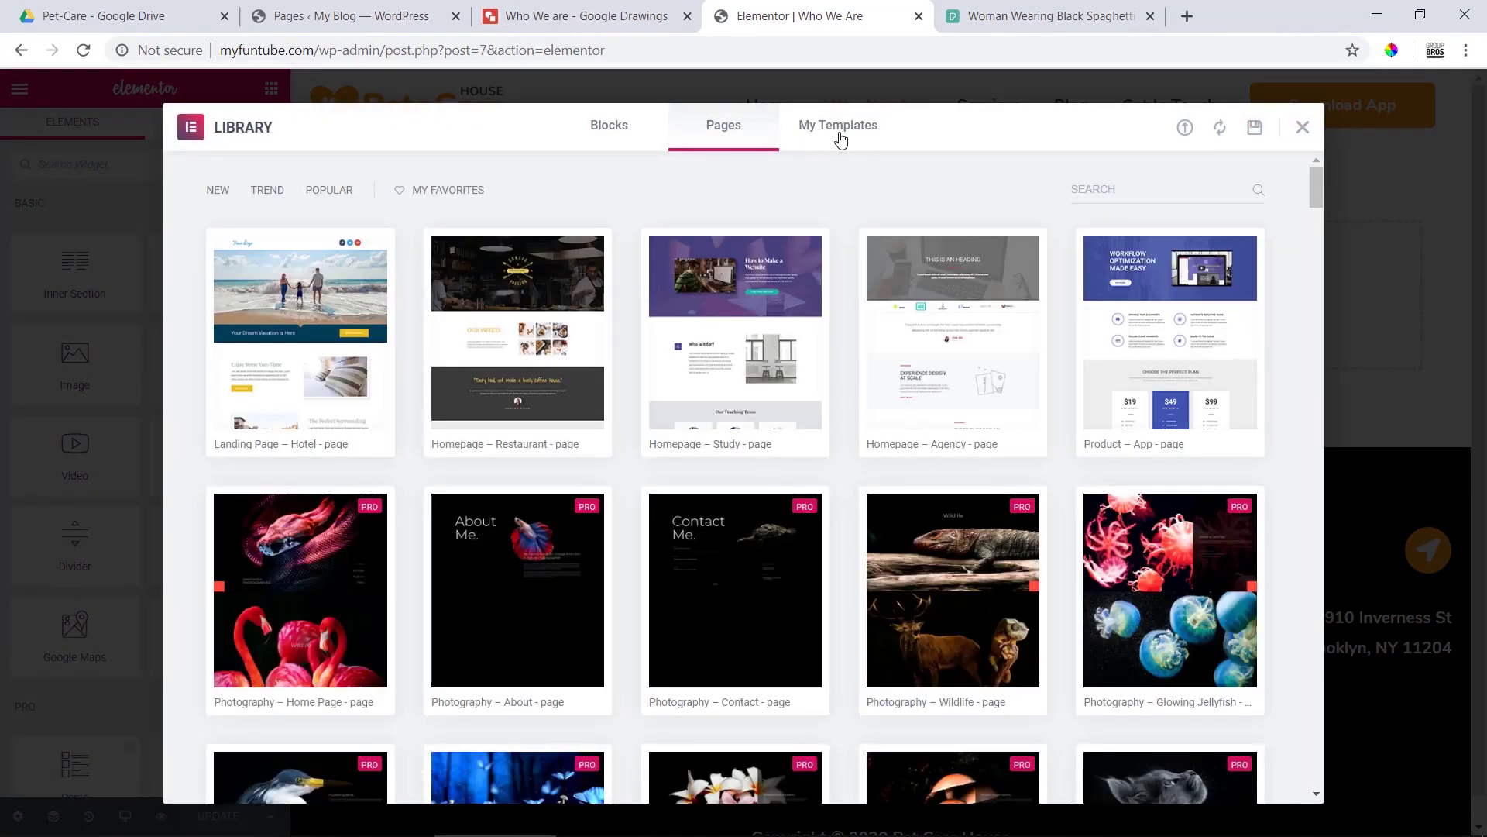
left_click(841, 133)
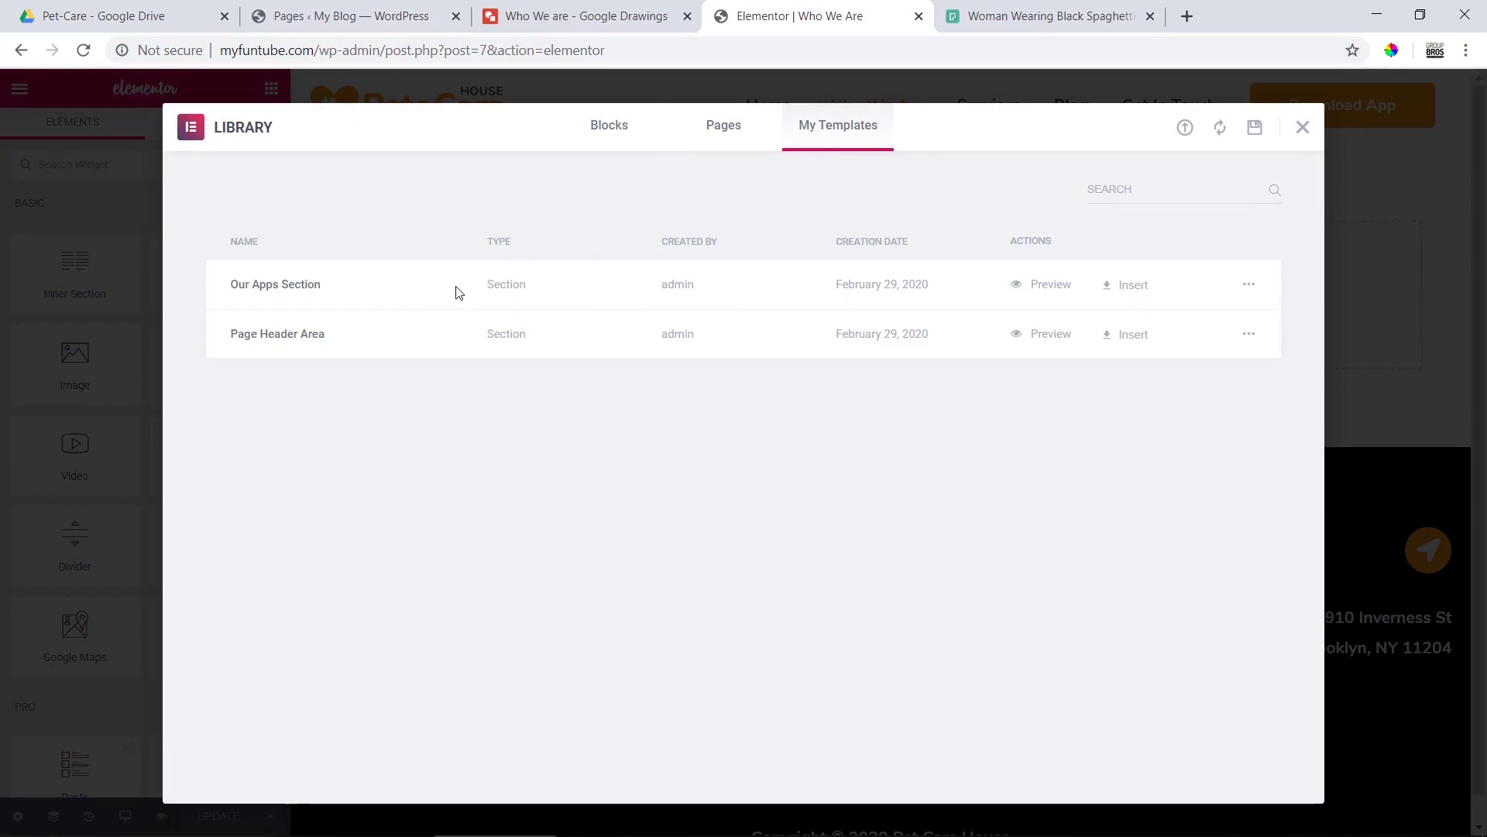
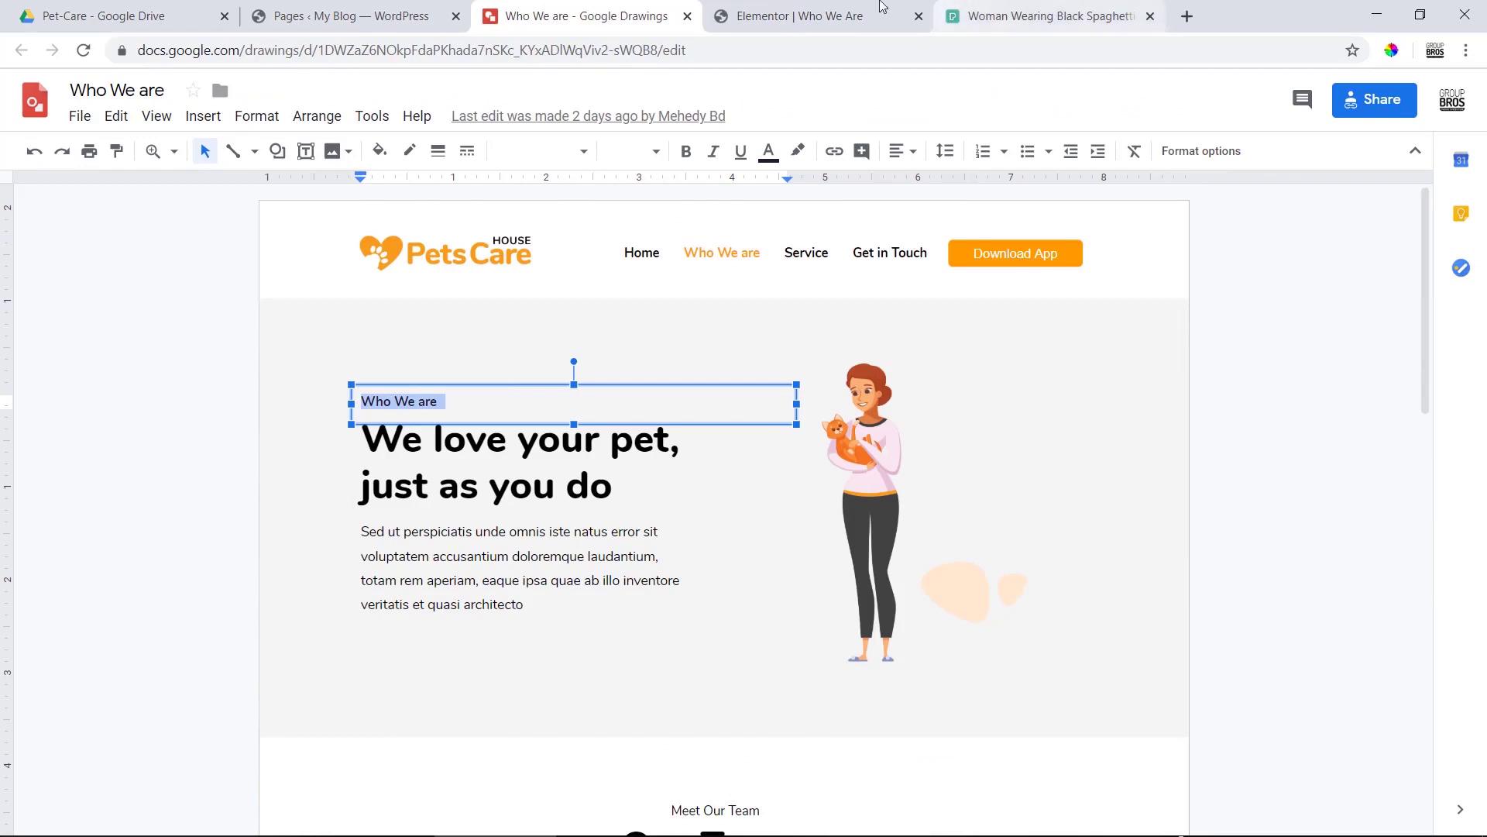
- Compare the hero section on the Elementor page with the hero section in the Who We Are drawing
left_click(614, 9)
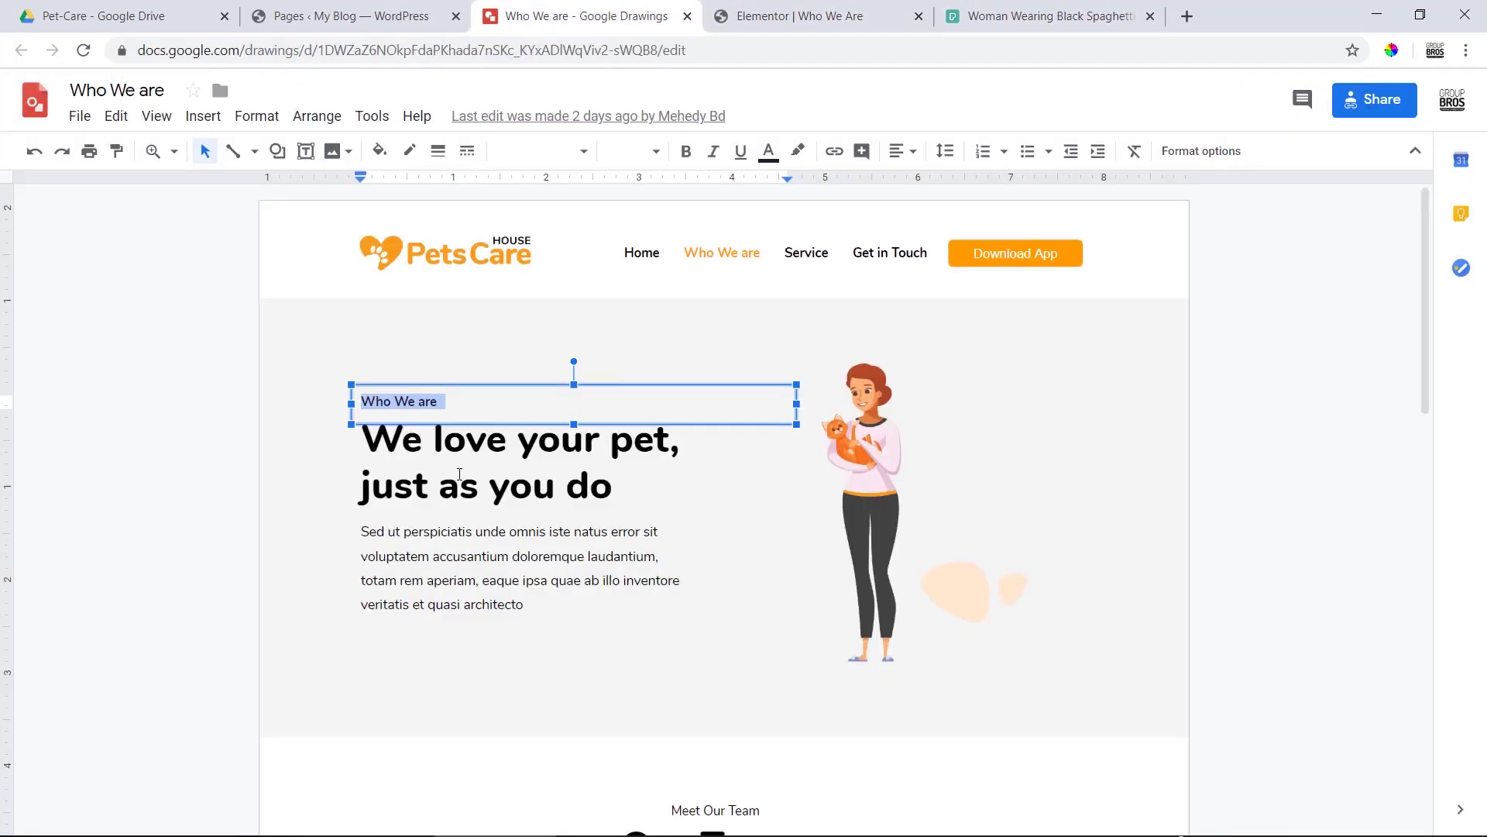
left_click(797, 9)
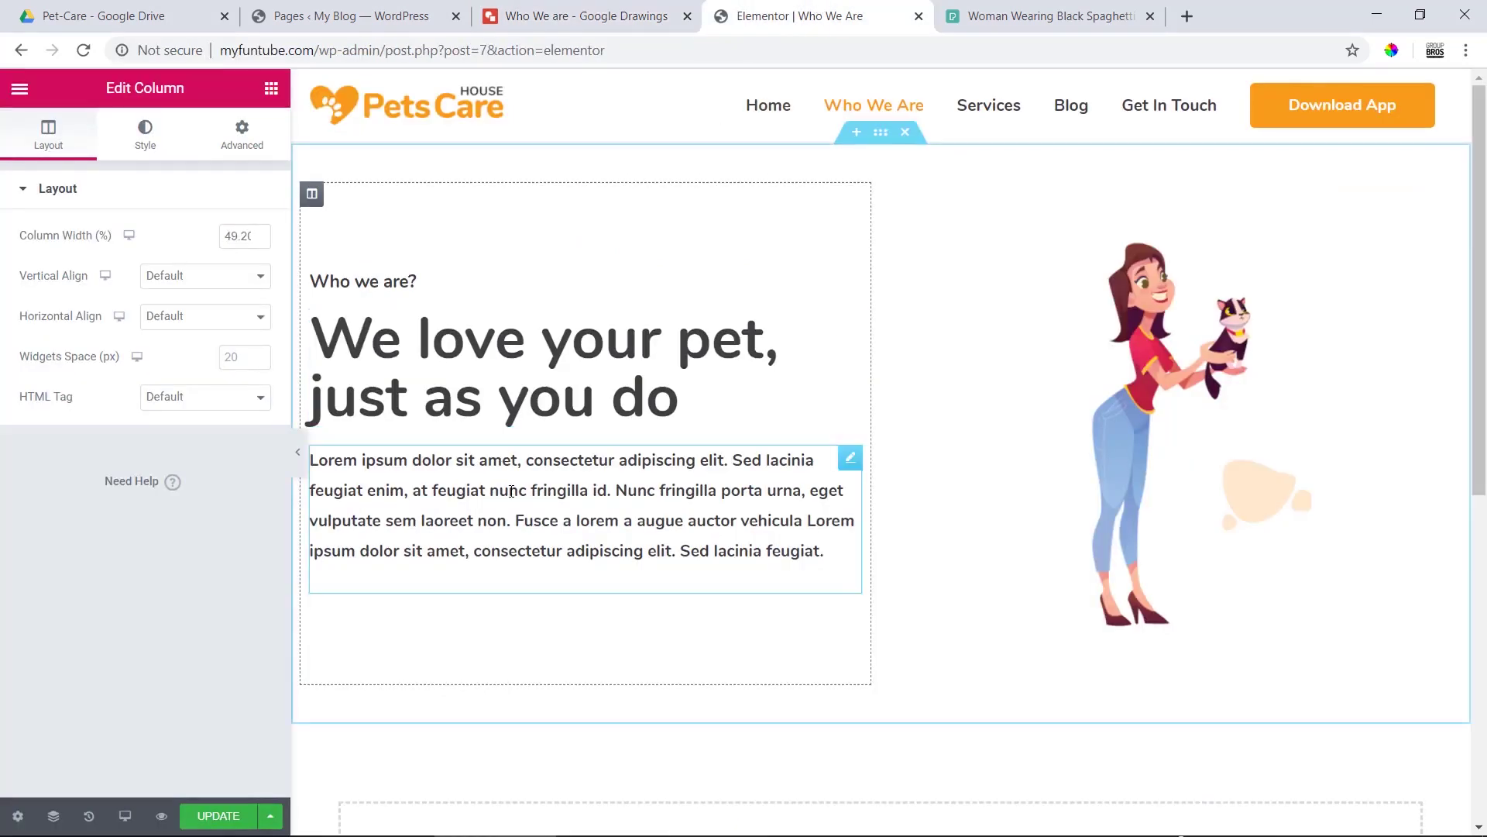
left_click(595, 9)
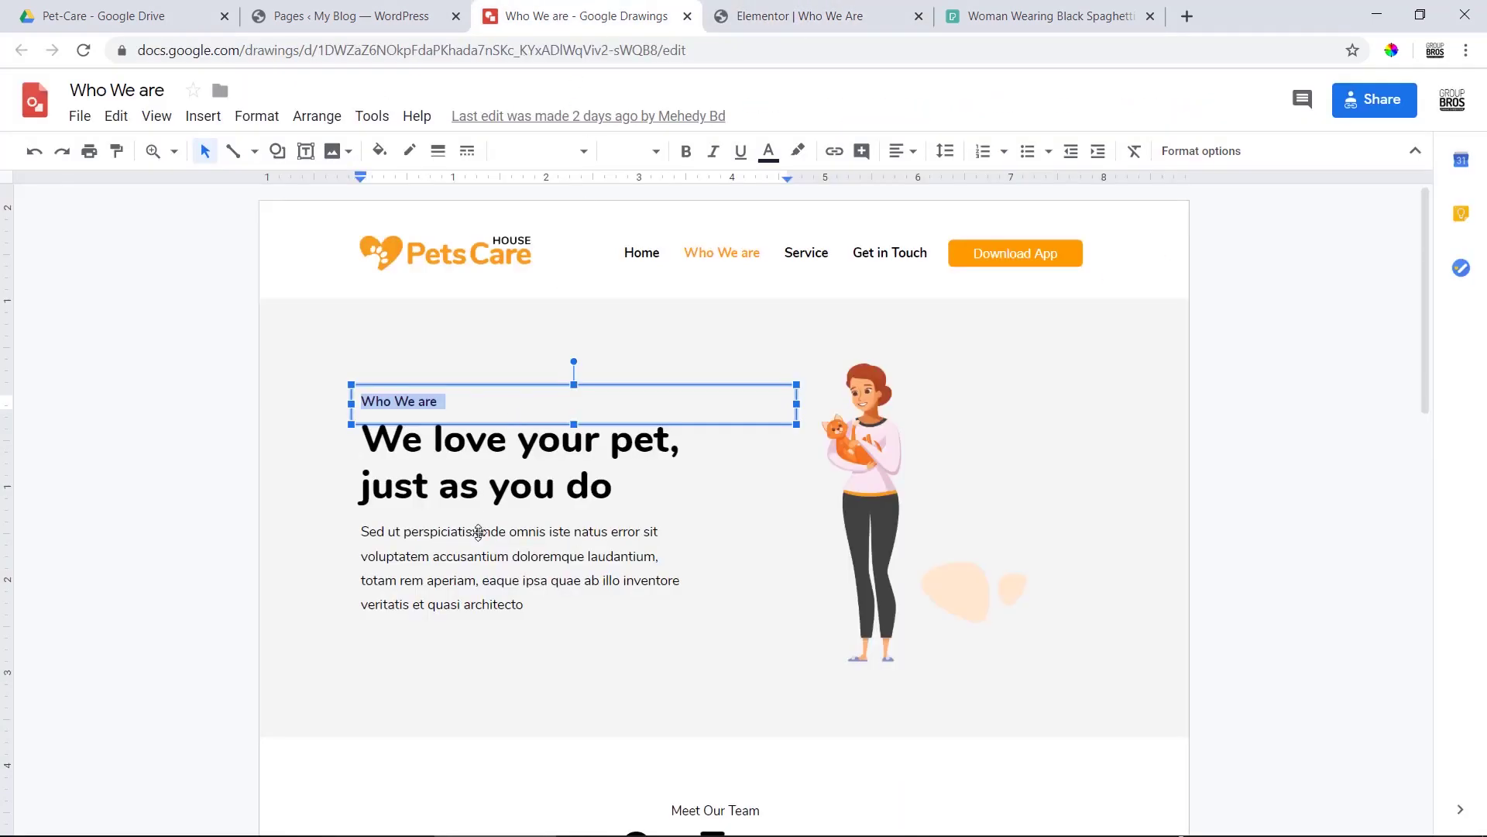
- Replace the hero section's image in Elementor with hero-right.png, uploaded from the about folder of the project source files
left_click(798, 15)
left_click(1121, 406)
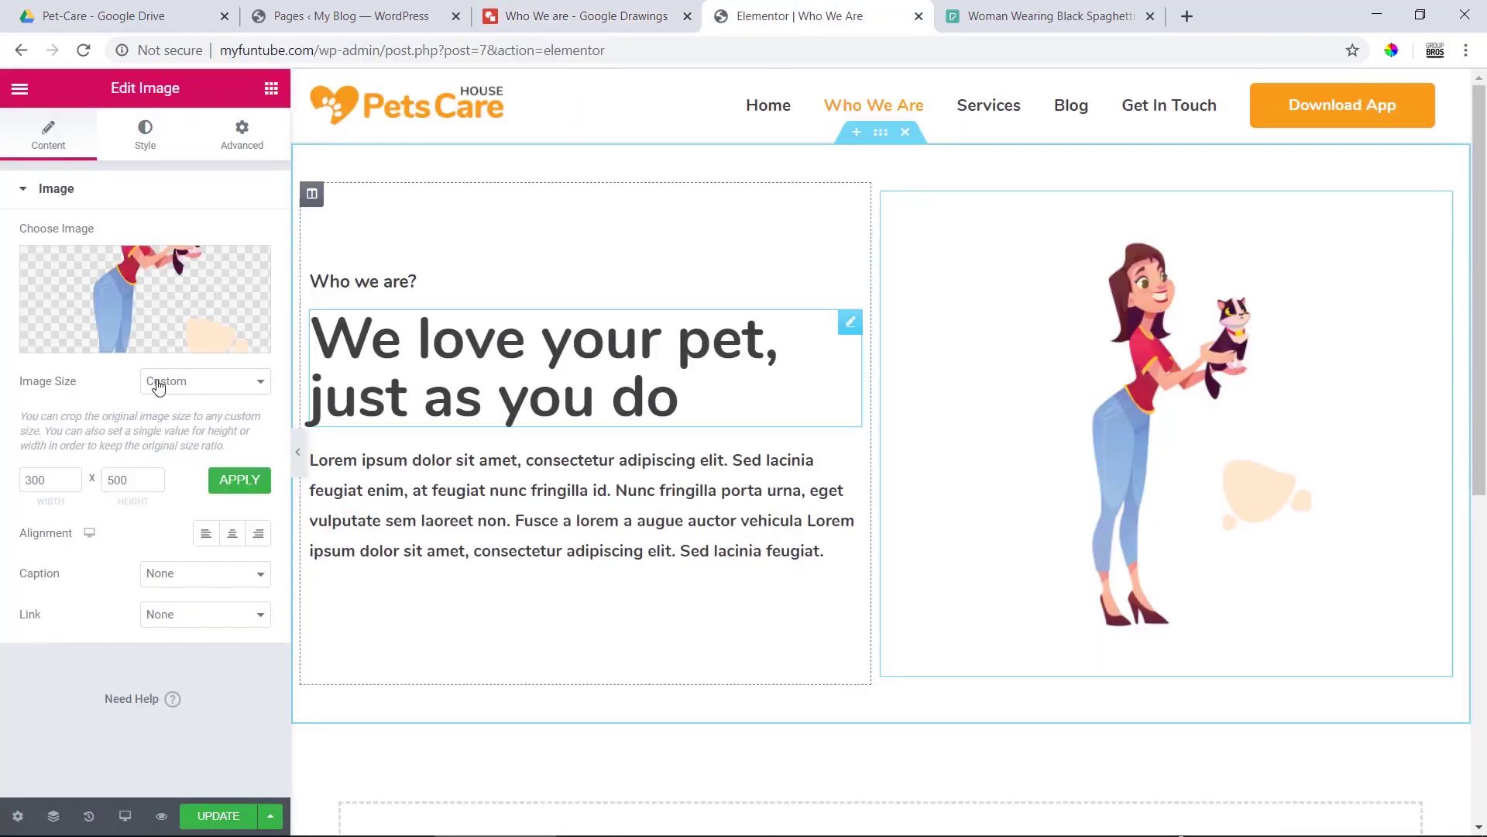
left_click(151, 298)
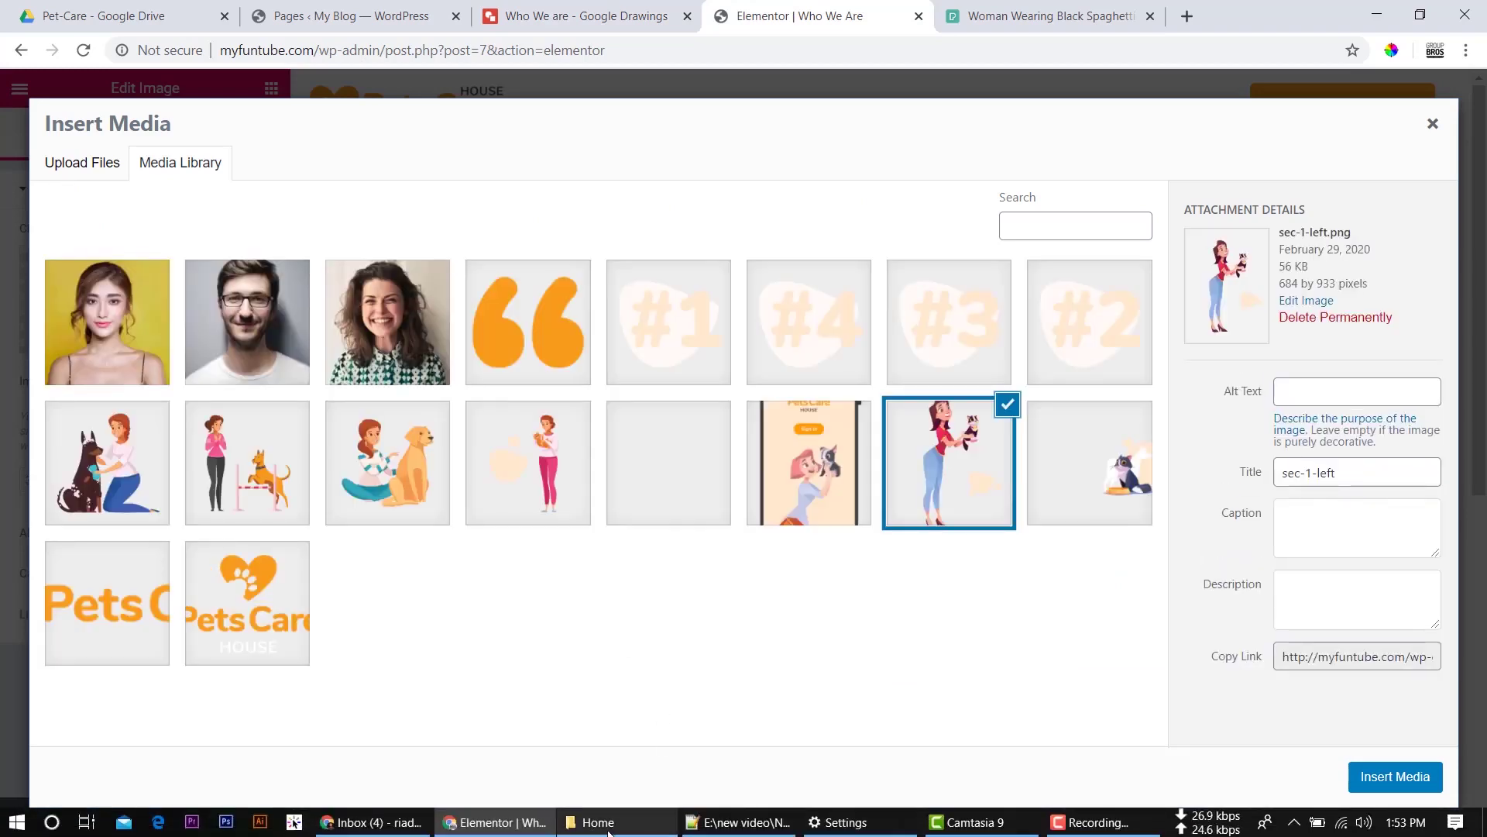
left_click(628, 823)
left_click(173, 189)
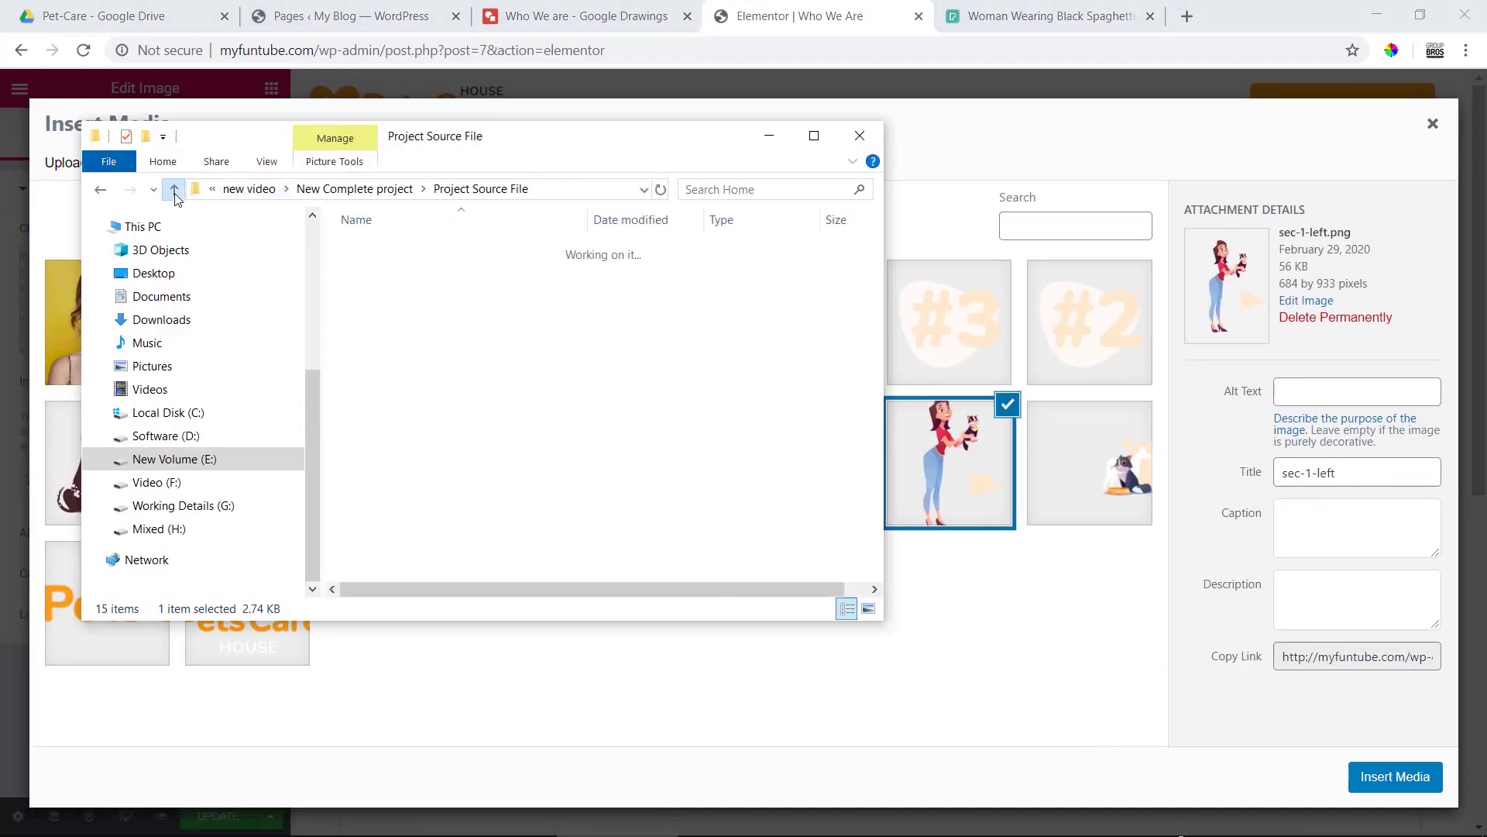
double_click(420, 258)
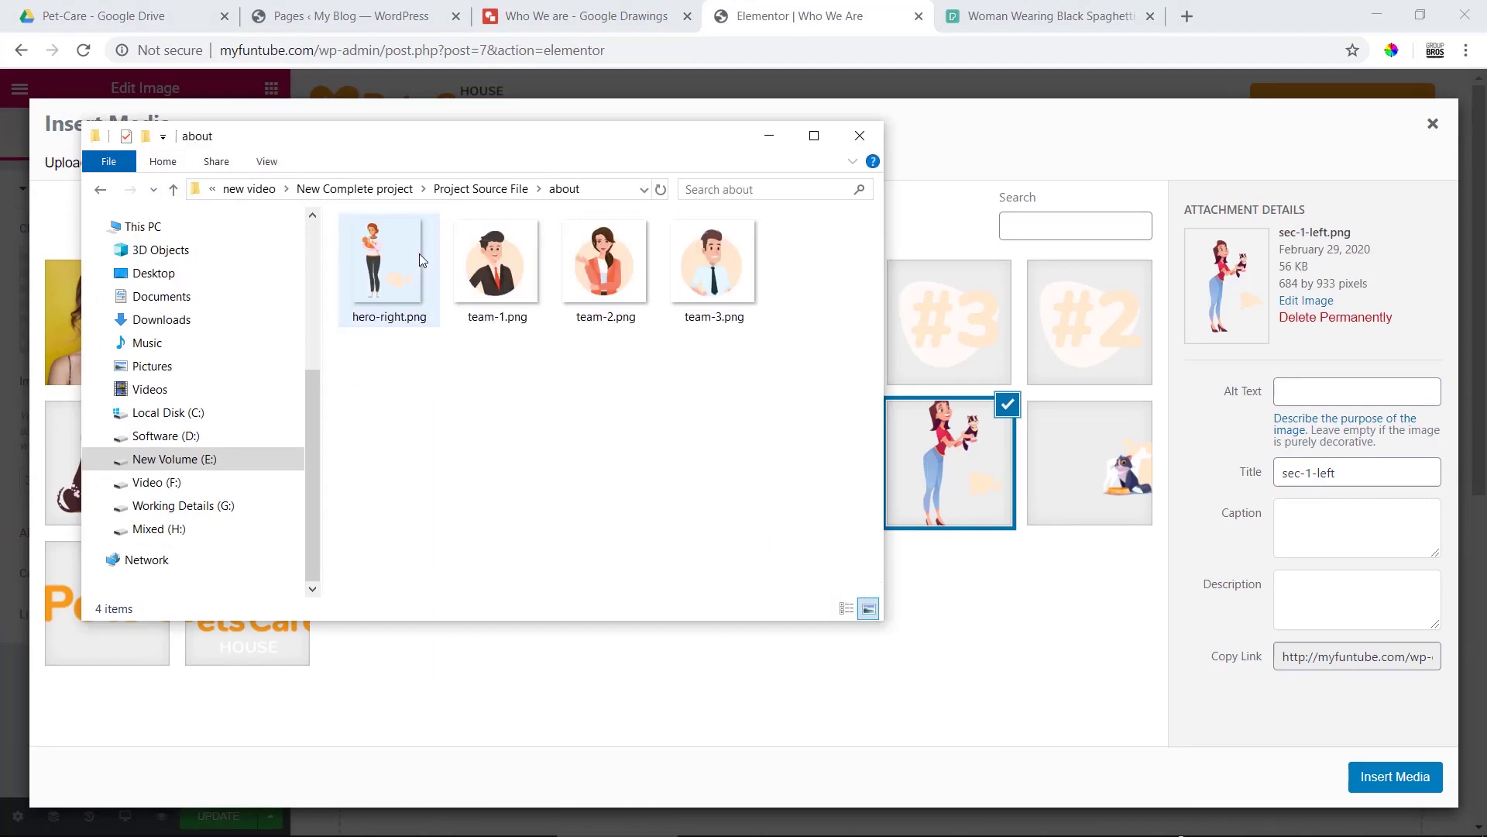
left_click_drag(385, 267, 947, 653)
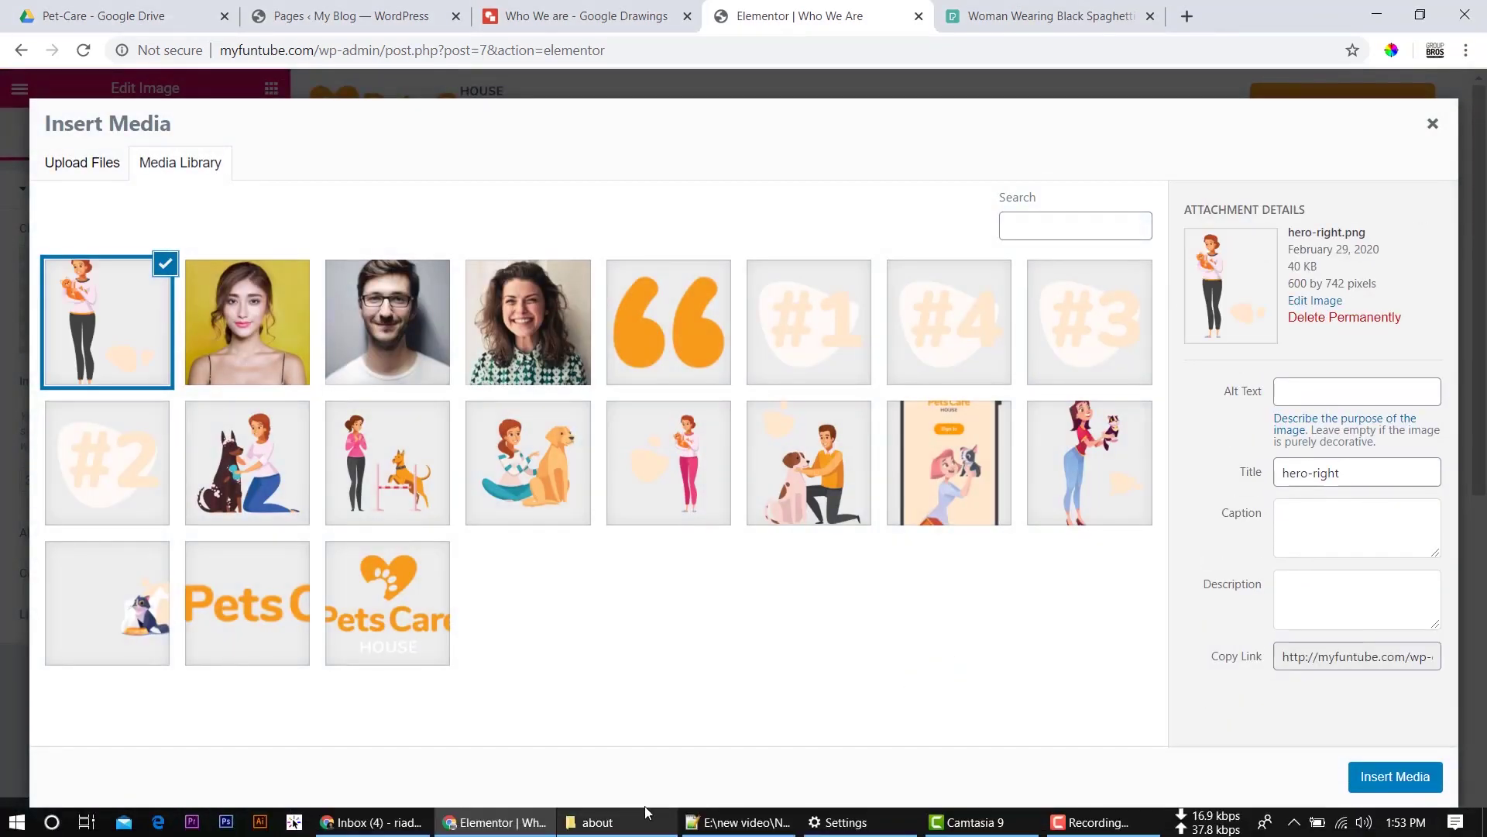
left_click(1381, 780)
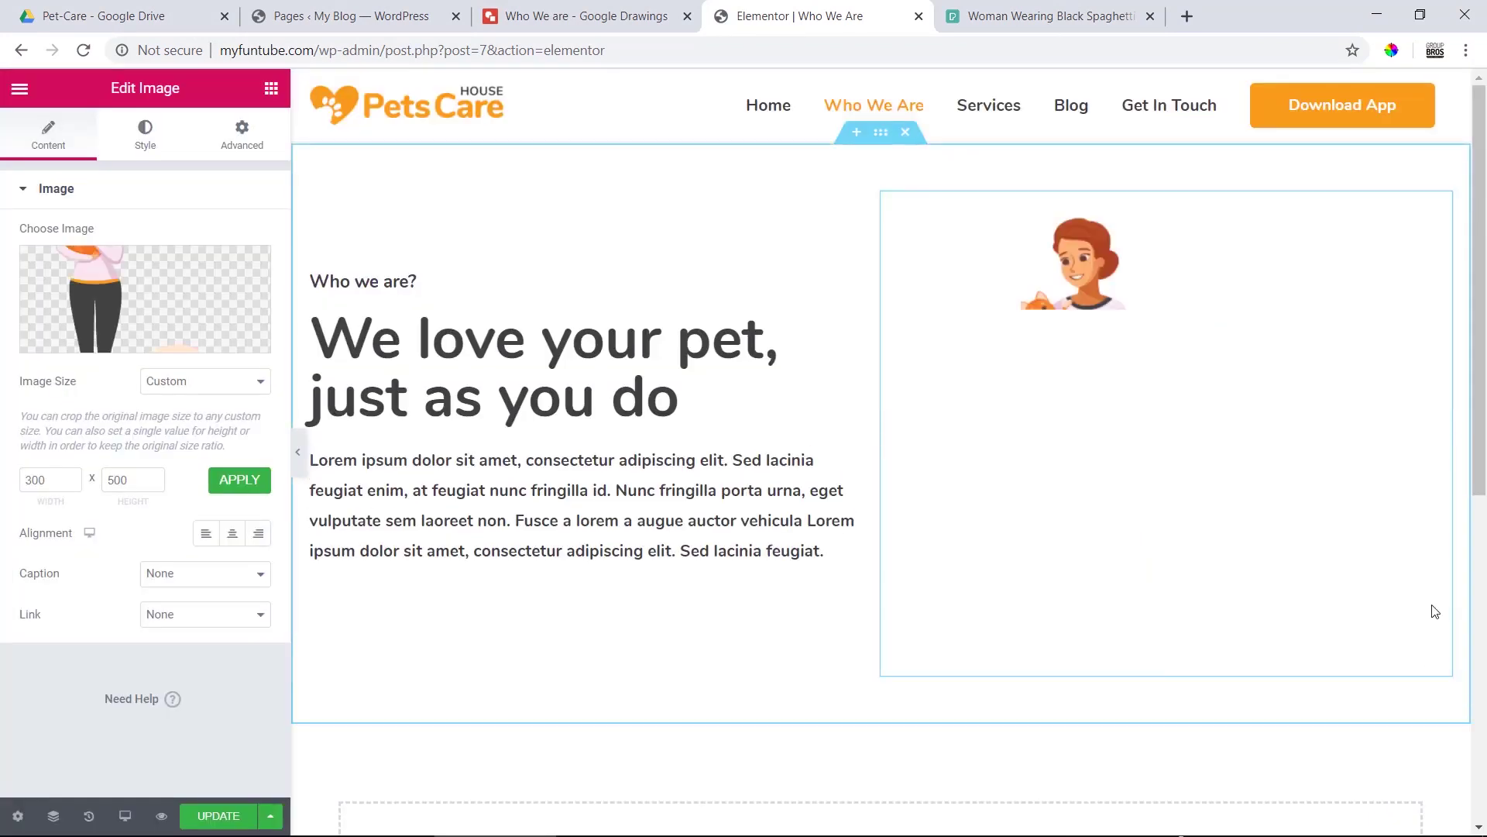
- Check the hero background in the drawing and set the Elementor hero section's background type to Classic
left_click(602, 6)
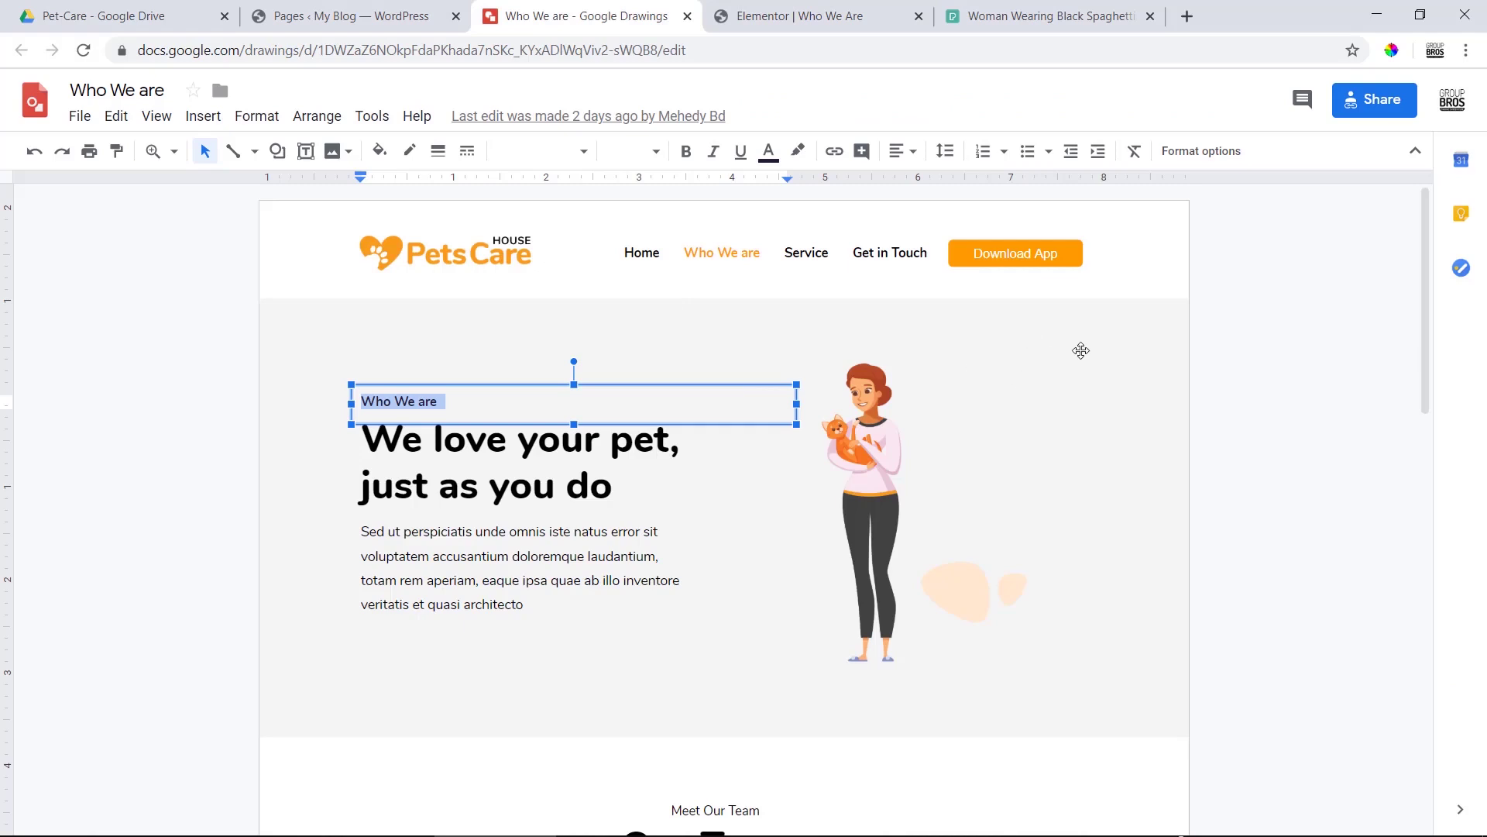
left_click(740, 9)
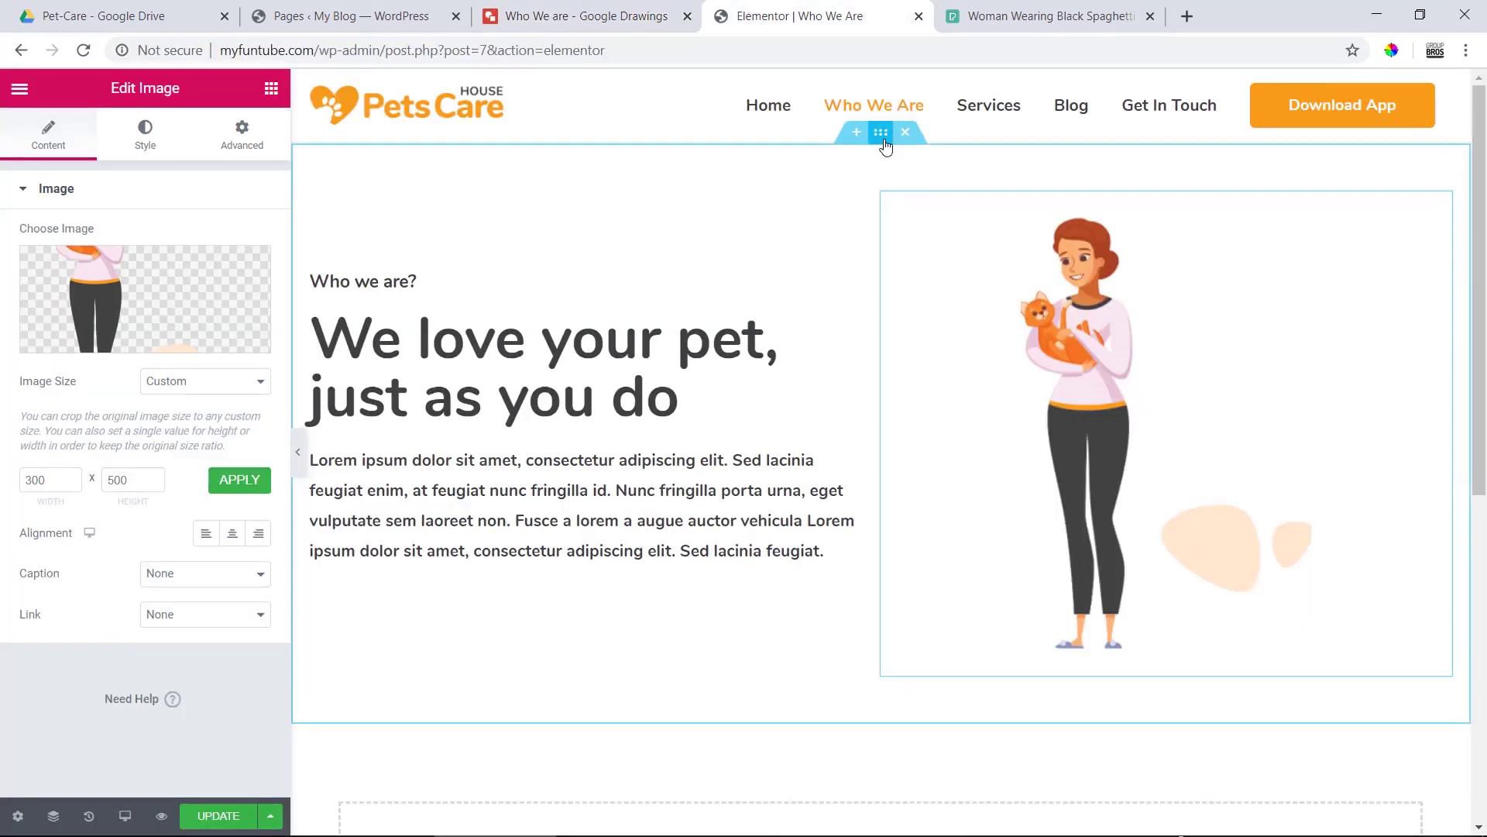
left_click(881, 132)
left_click(145, 133)
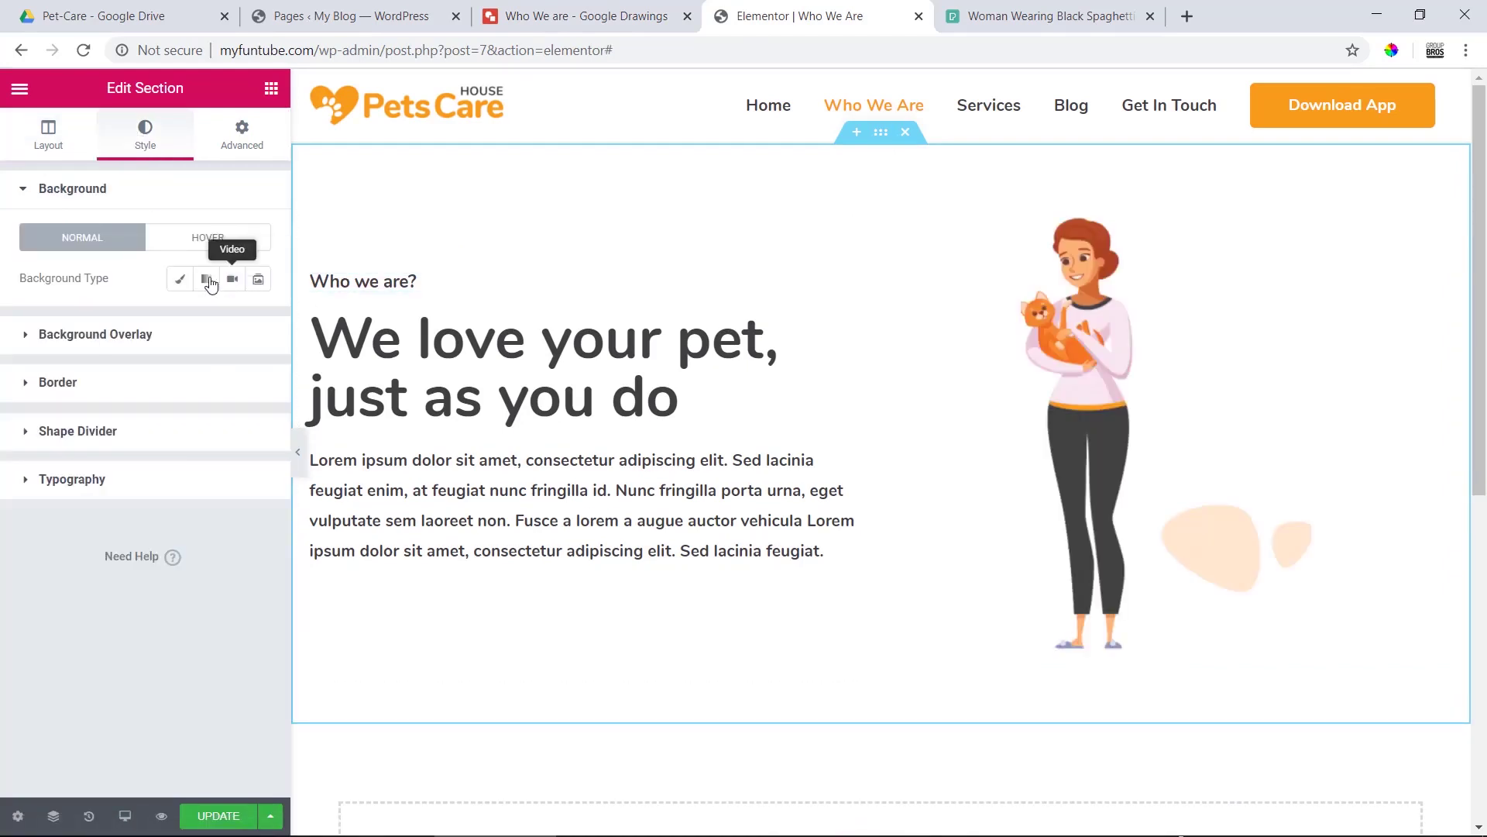
left_click(184, 280)
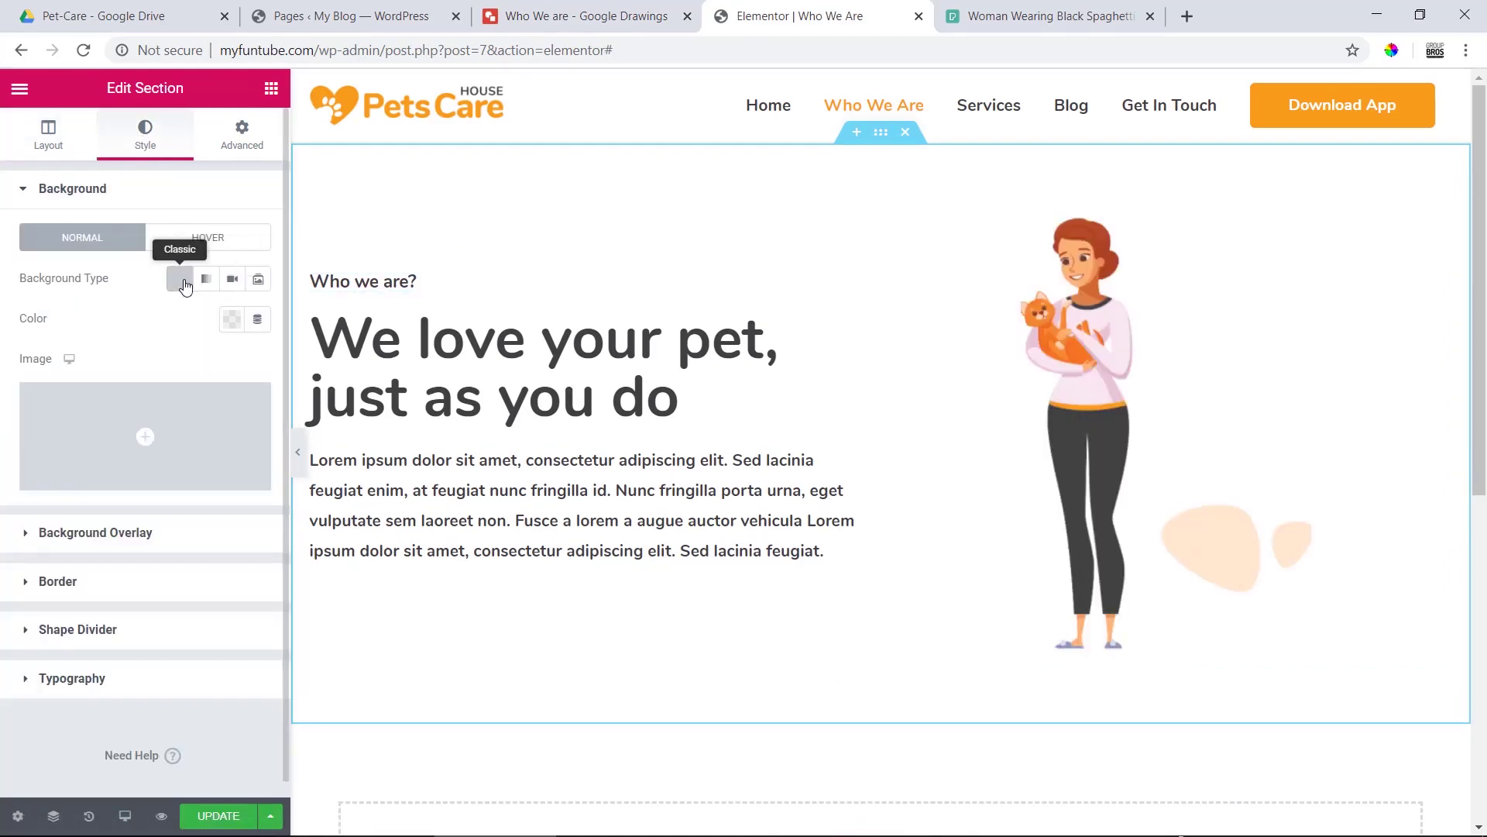
- Sample the hero background color F4F4F4 in the Who We Are drawing with ColorPick Eyedropper and copy its value
left_click(601, 11)
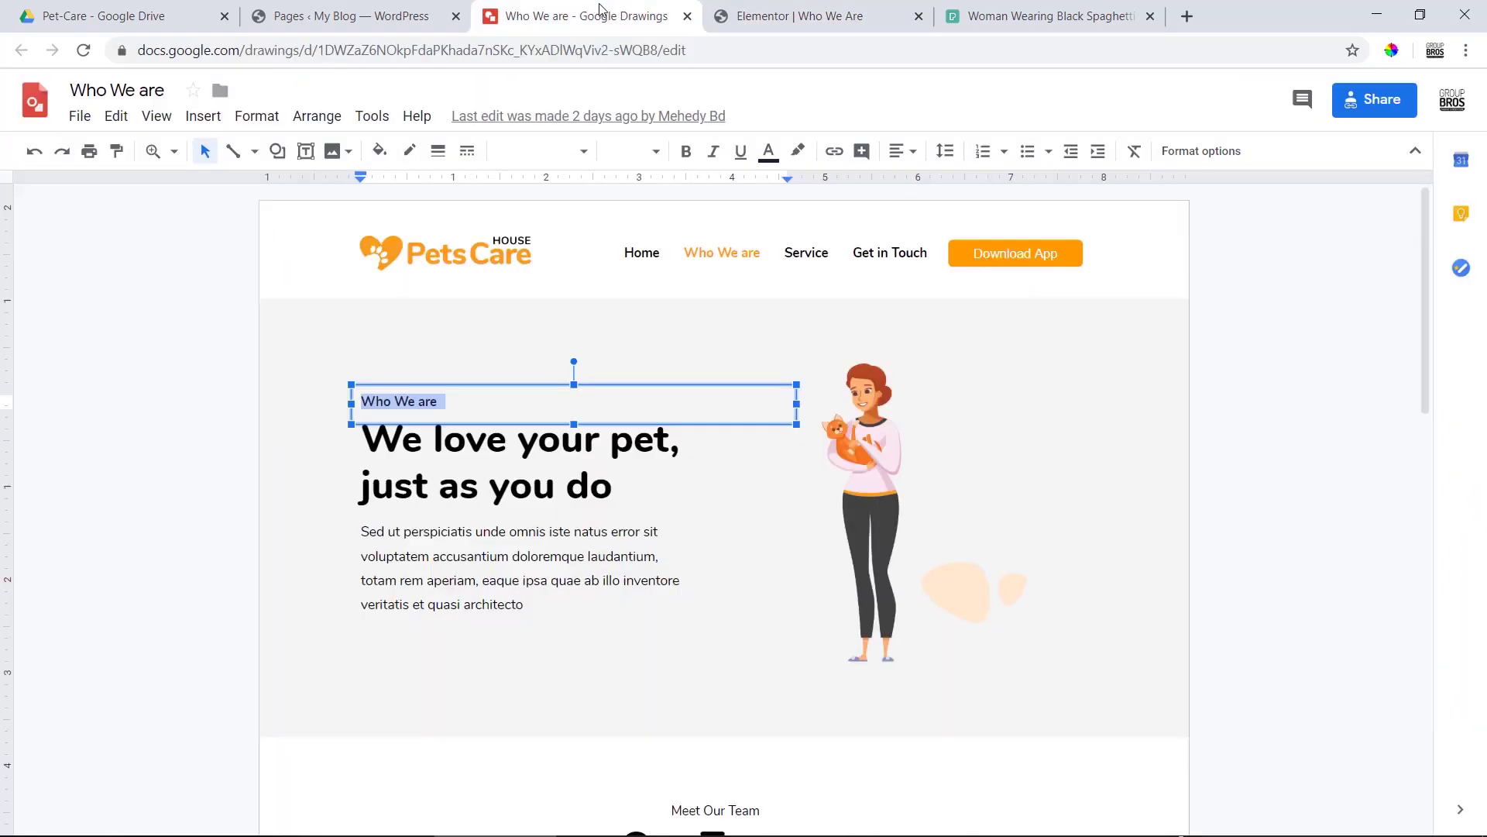
left_click(1391, 53)
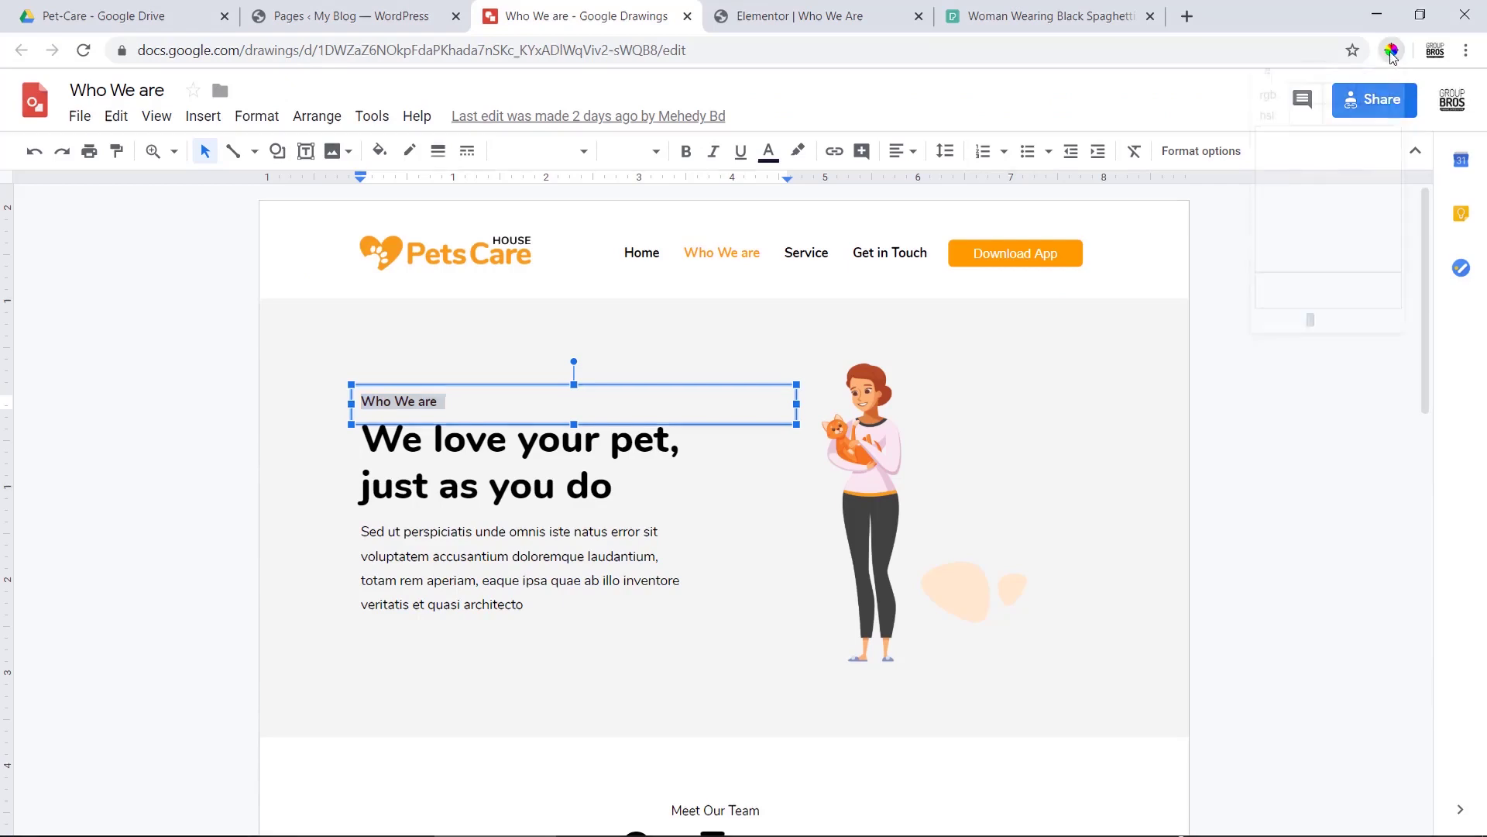
left_click(1042, 363)
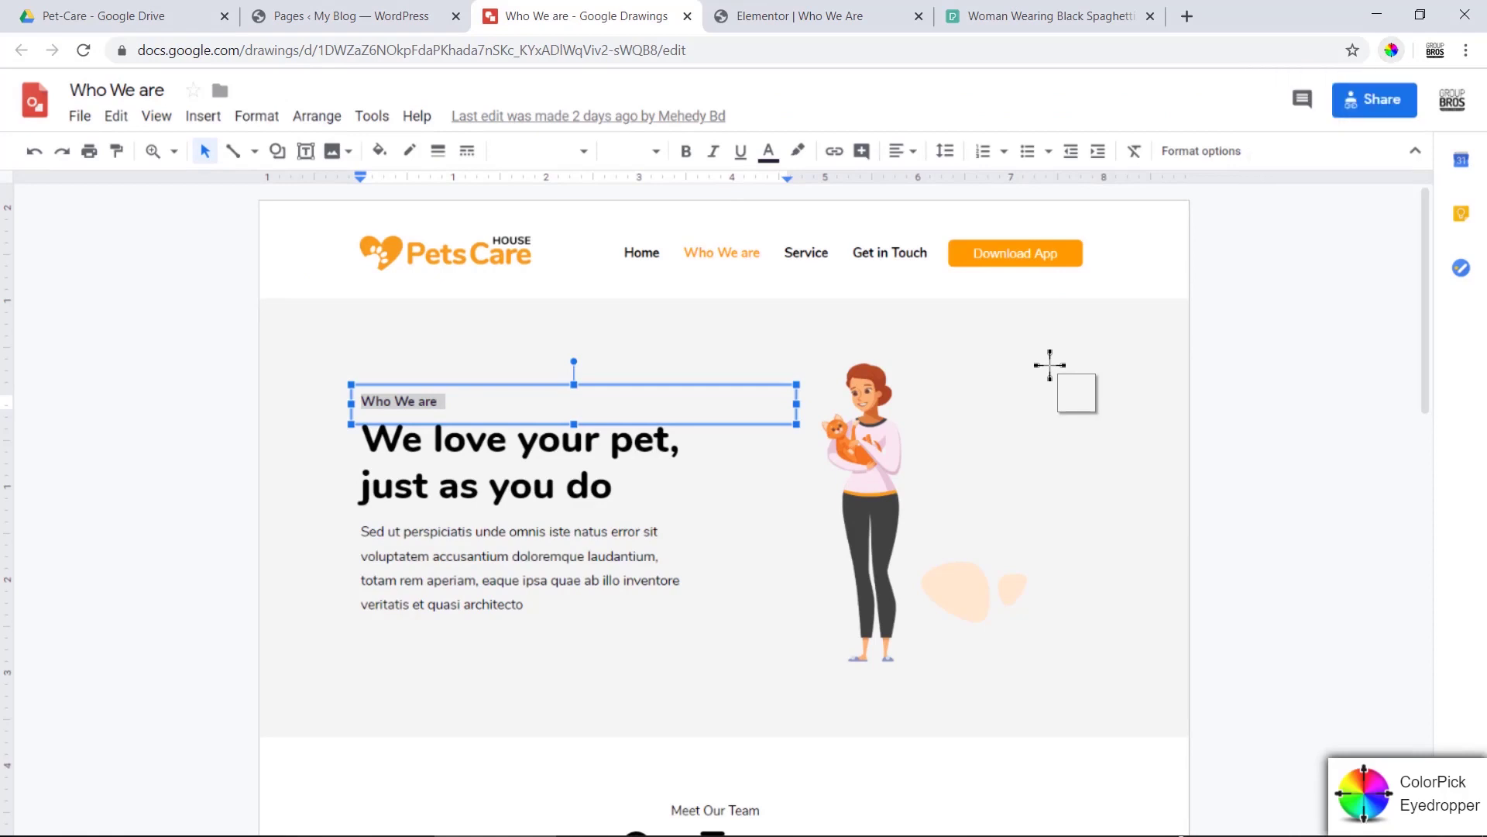
left_click(1105, 425)
left_click(1108, 397)
left_click(1107, 396)
left_click(1108, 397)
right_click(1119, 402)
left_click(1153, 413)
left_click(1108, 425)
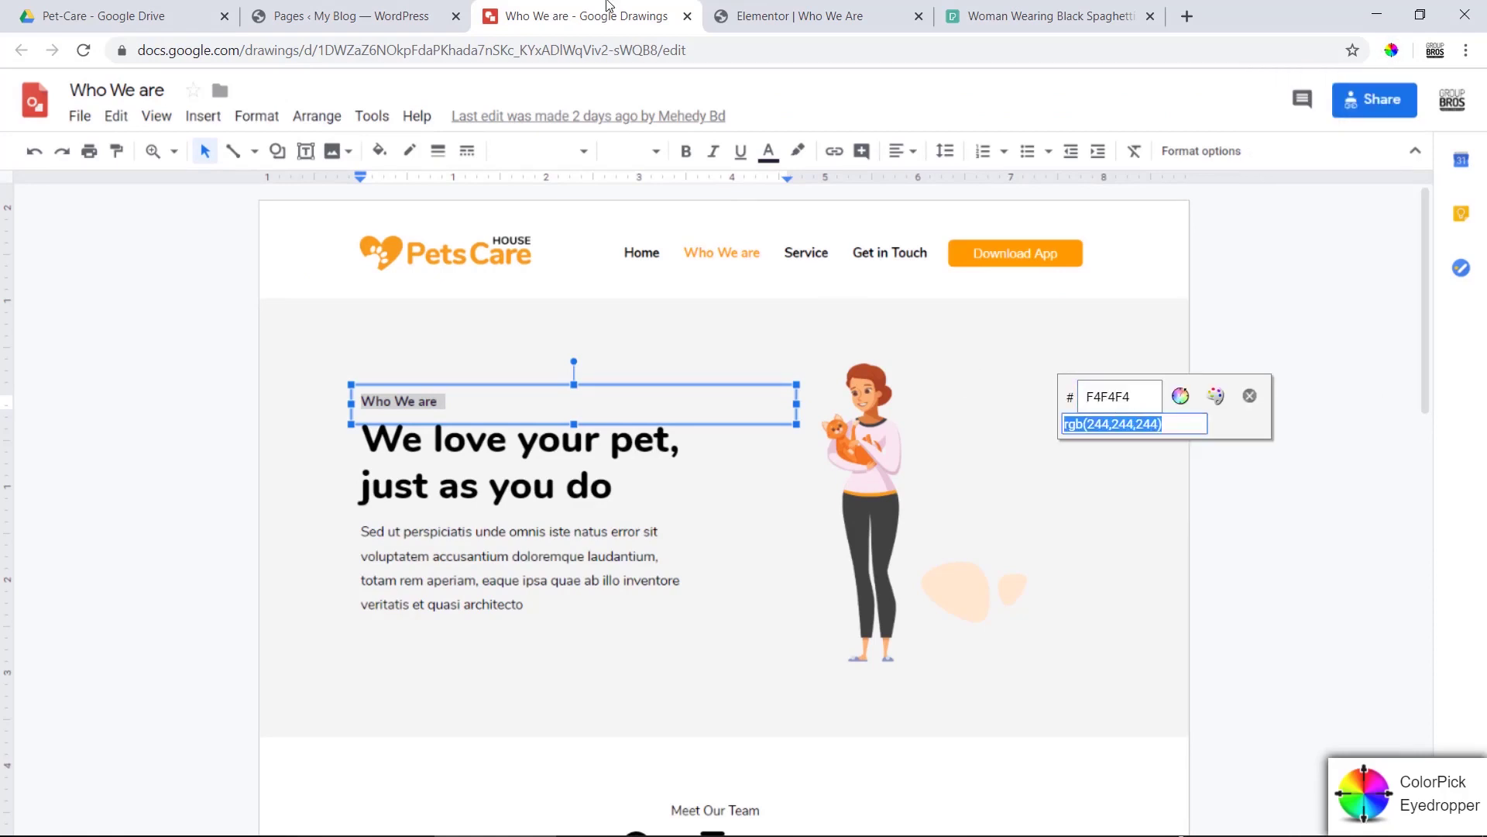
- Apply the copied color rgb(244,244,244) as the Elementor hero section's background and preview the section at full width
left_click(848, 11)
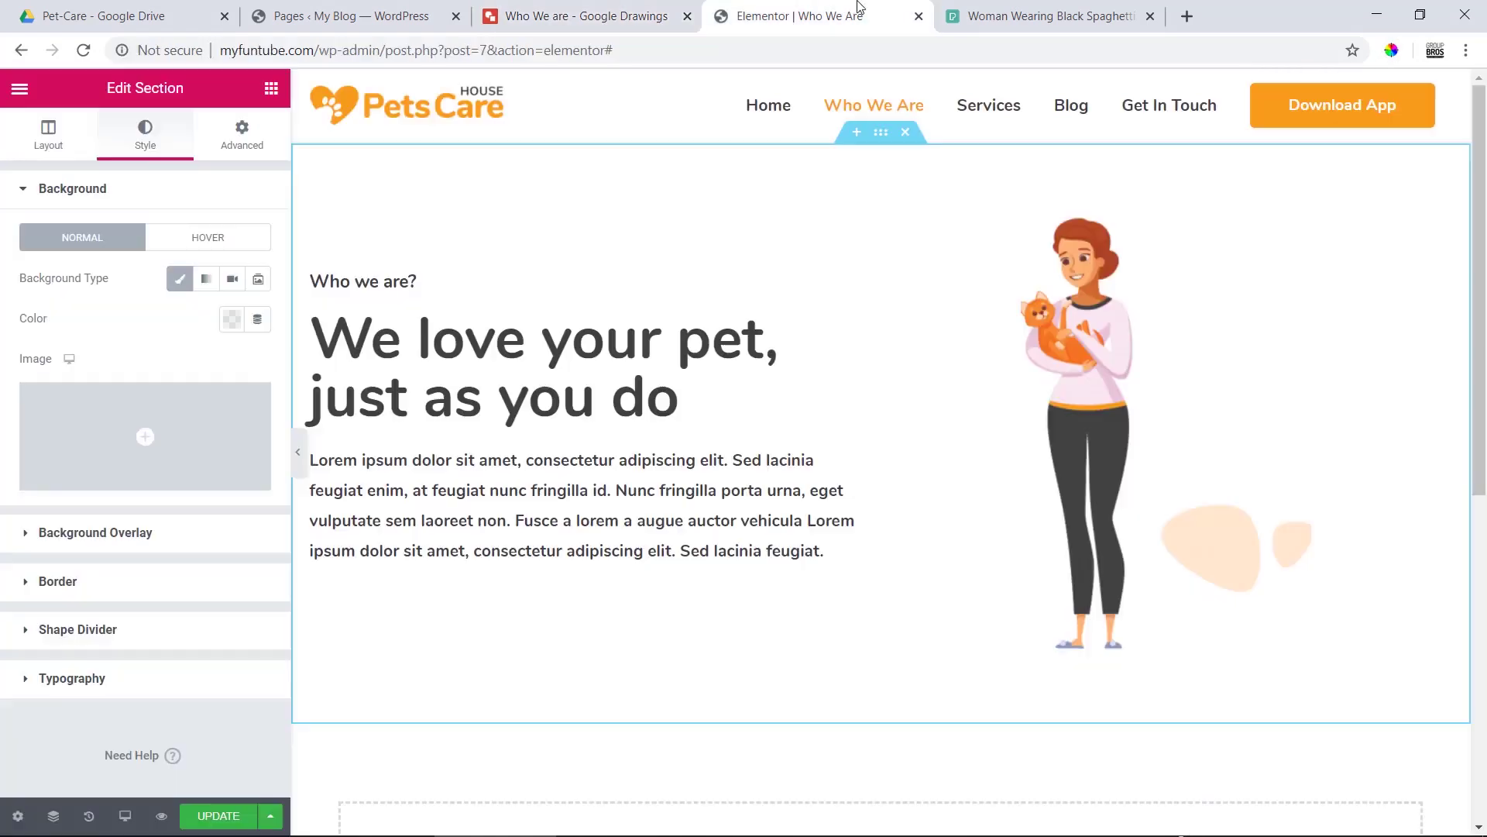
left_click(231, 325)
right_click(172, 617)
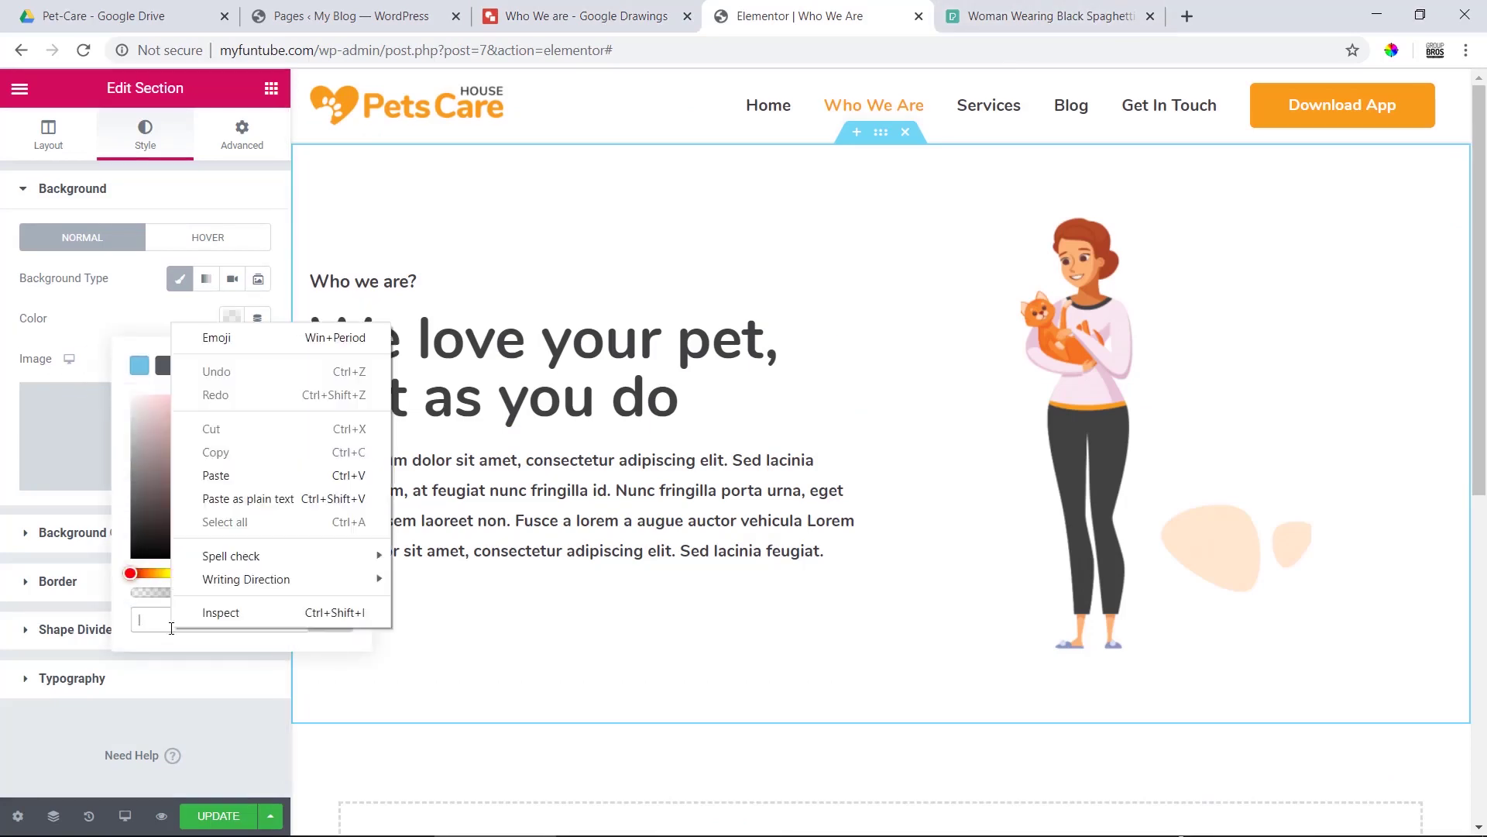
left_click(234, 475)
left_click(300, 446)
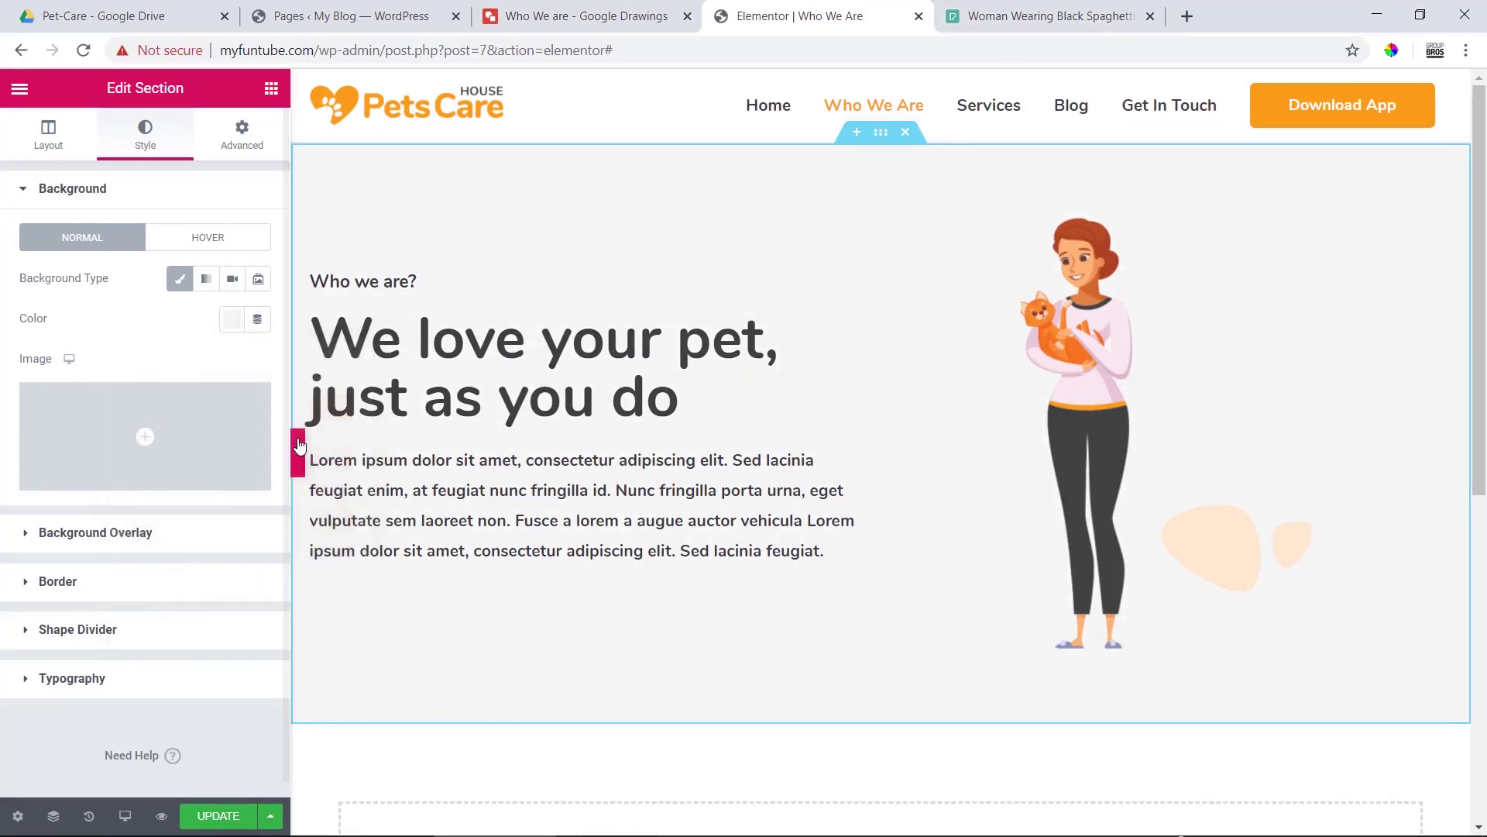
left_click(299, 445)
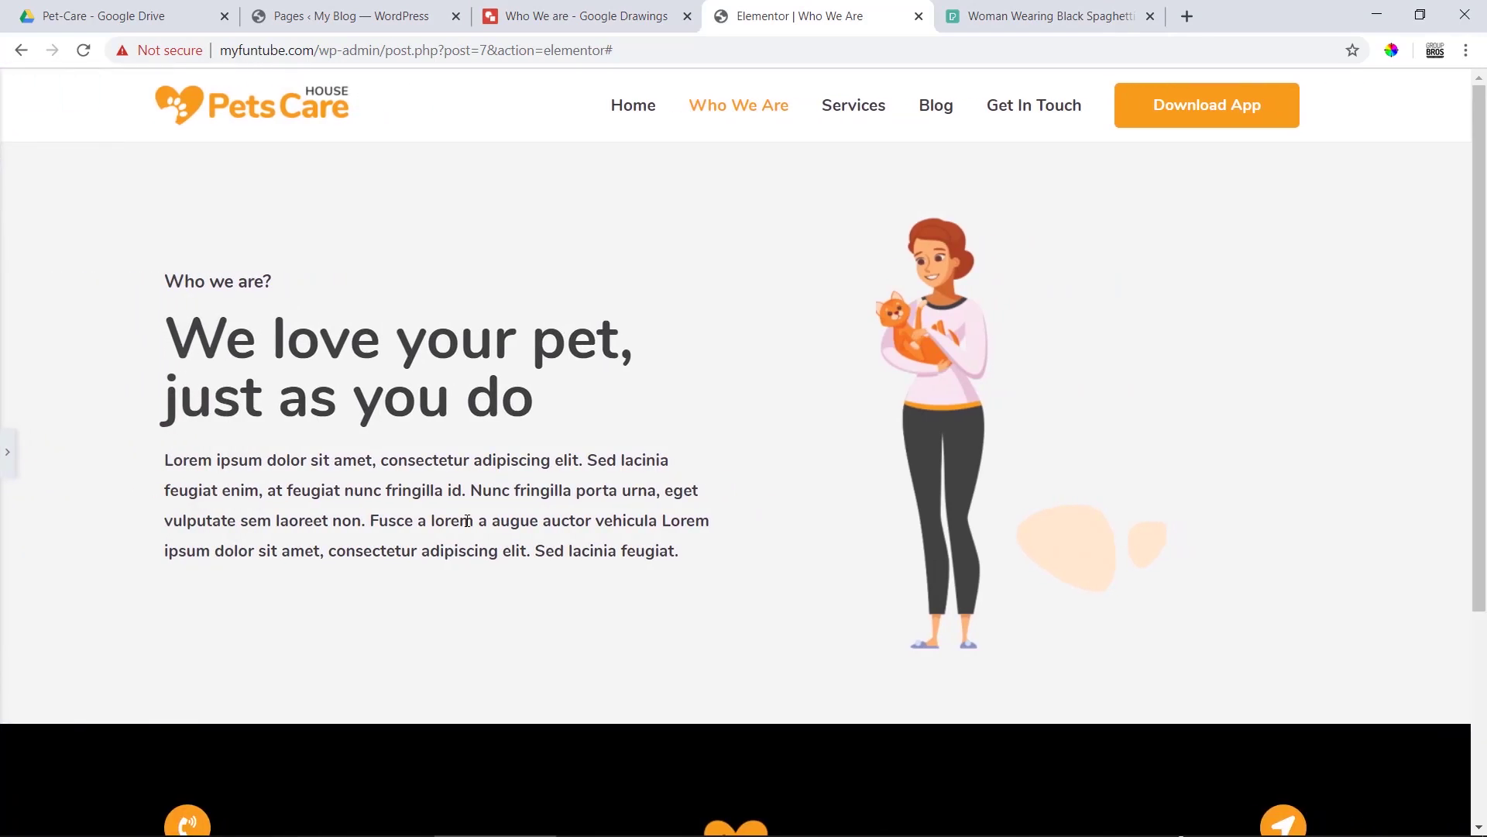
left_click(7, 452)
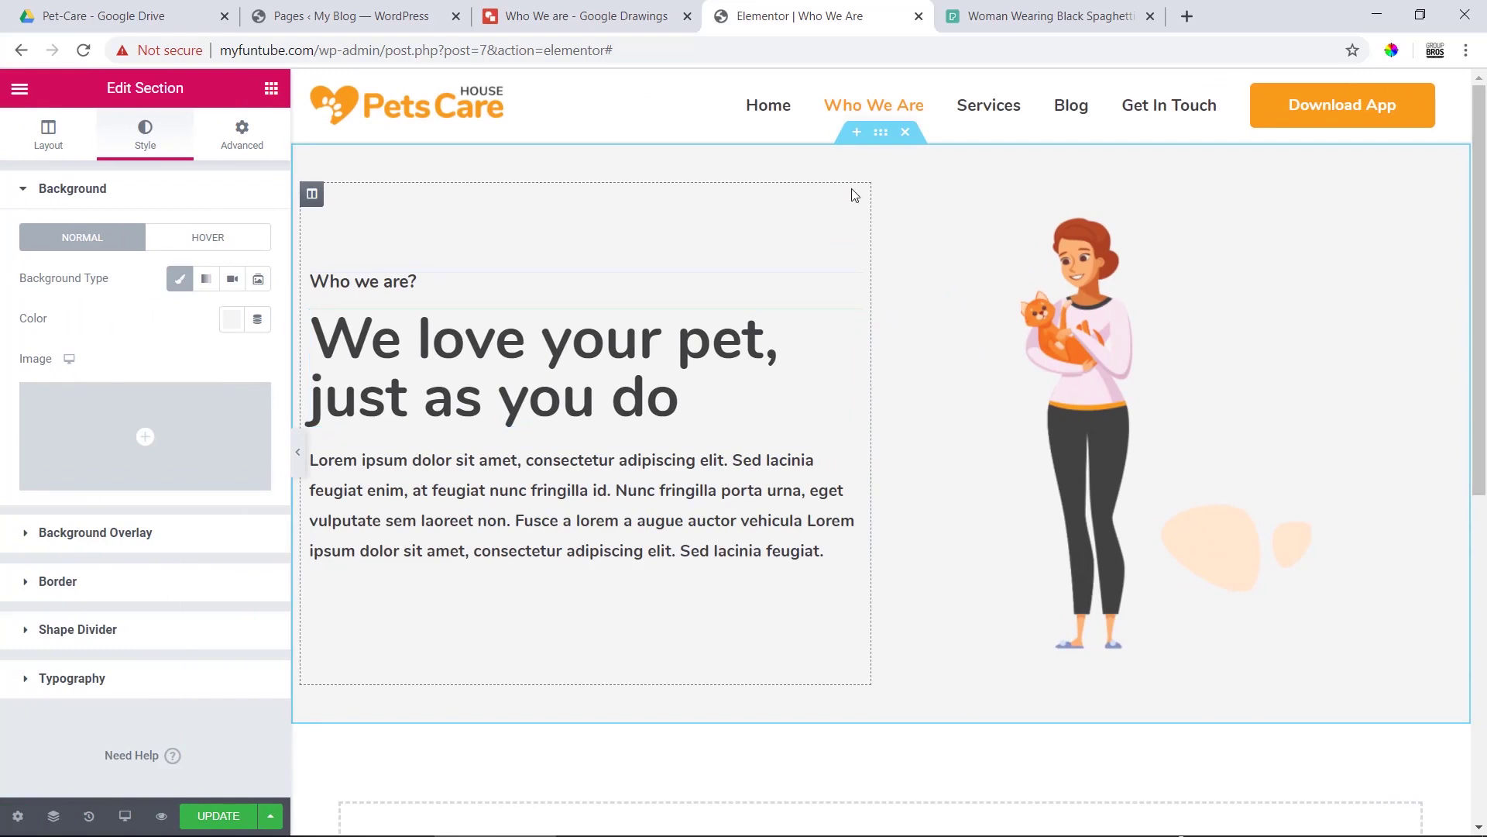
- Delete the last sentence, "Sed lacinia feugiat.", from the hero paragraph and preview the section at full width
left_click(688, 556)
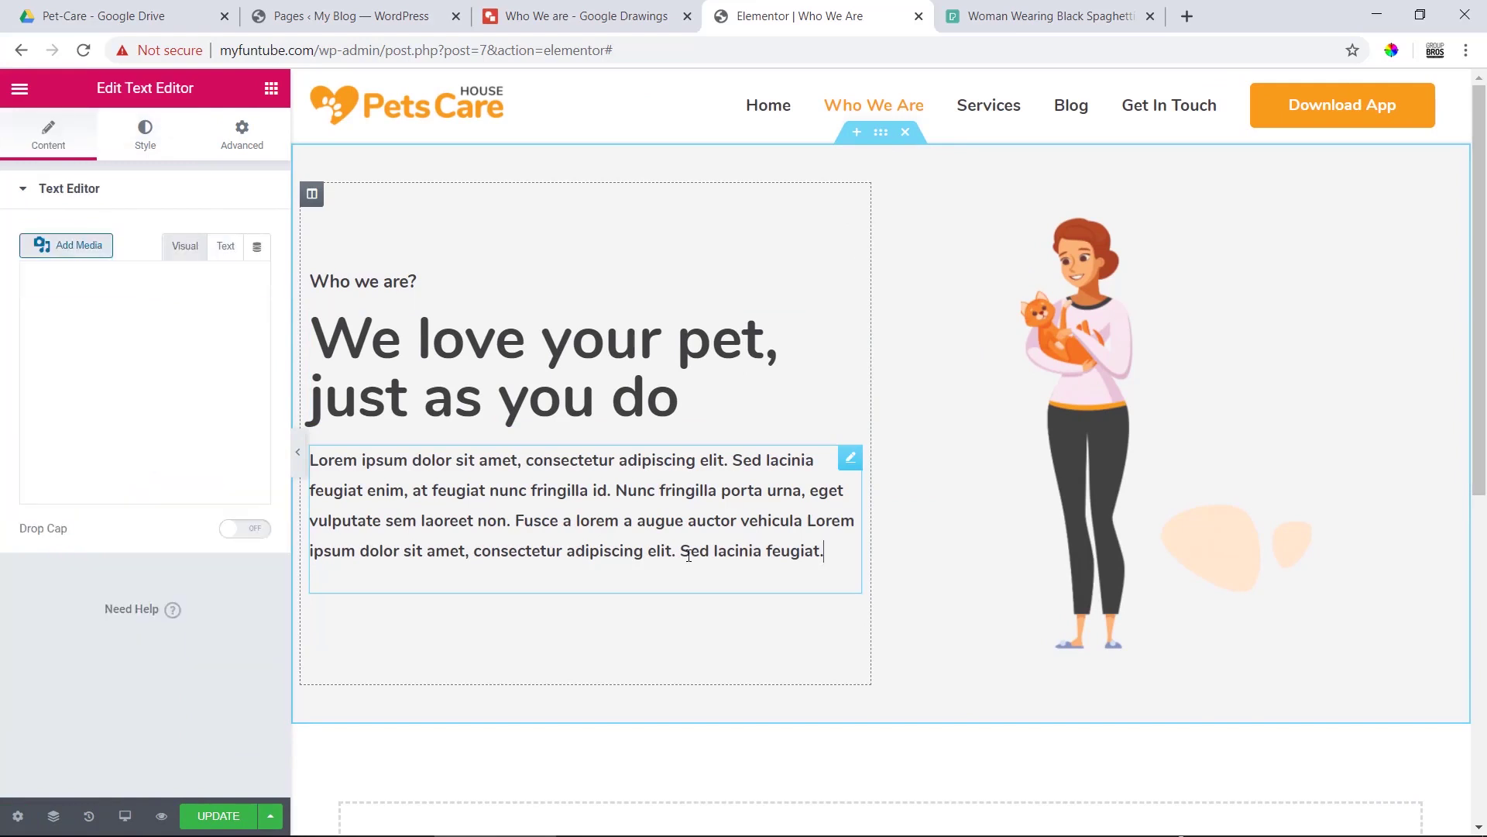
scroll(529, 494, "down", 4)
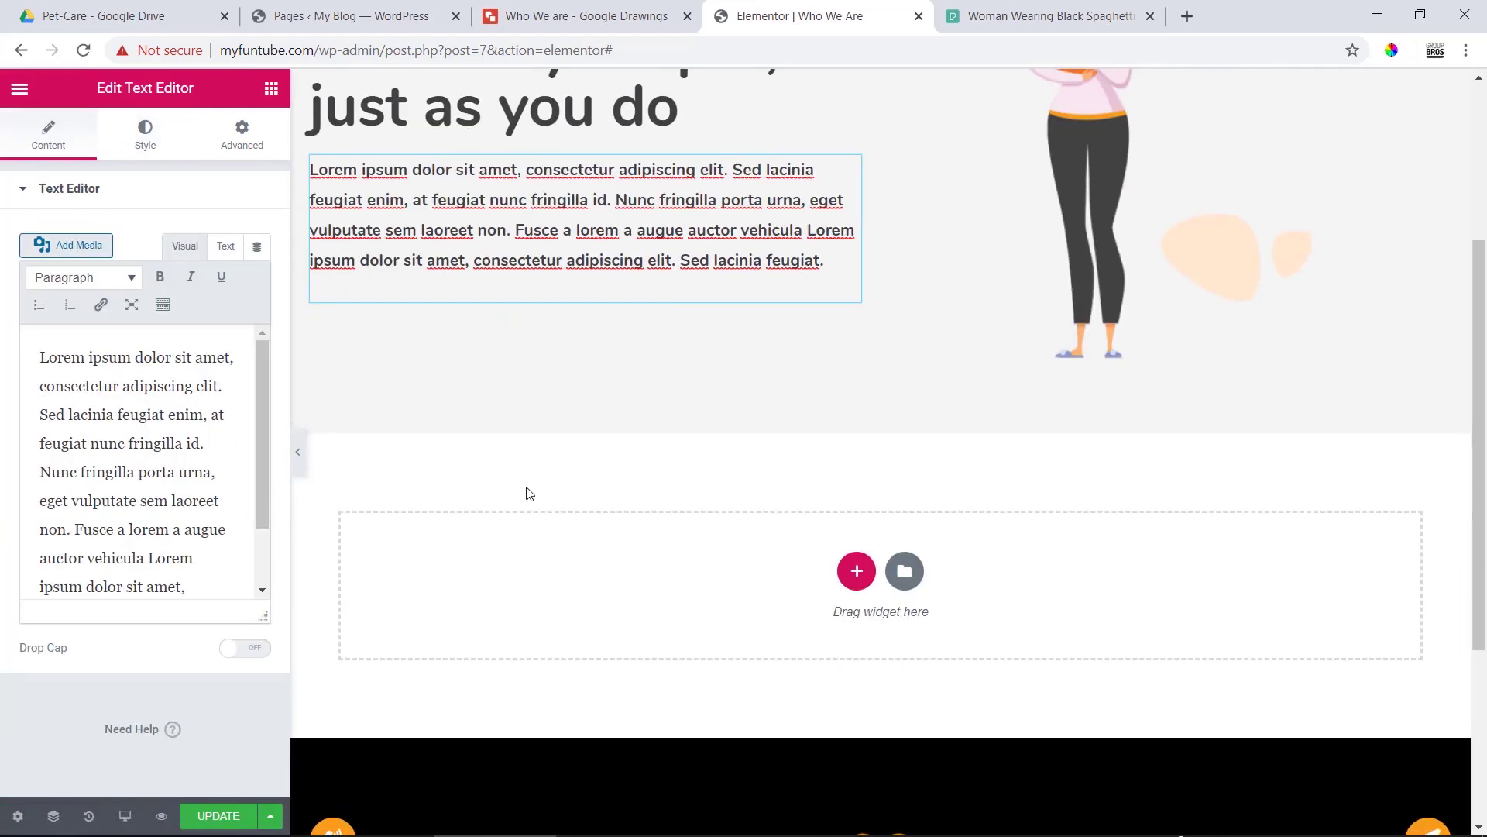
left_click_drag(680, 260, 858, 259)
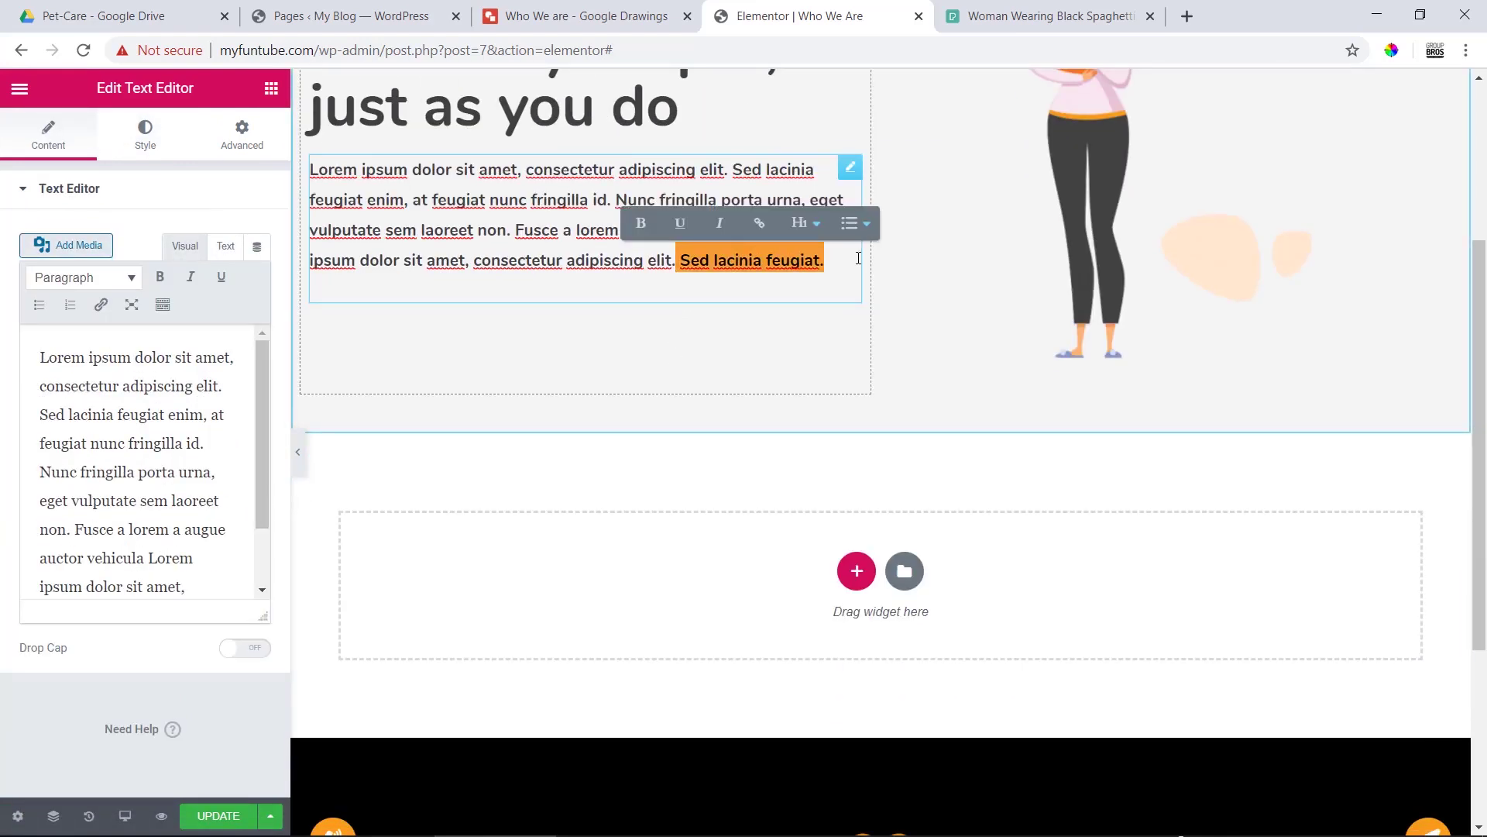
key("BackSpace")
left_click(300, 457)
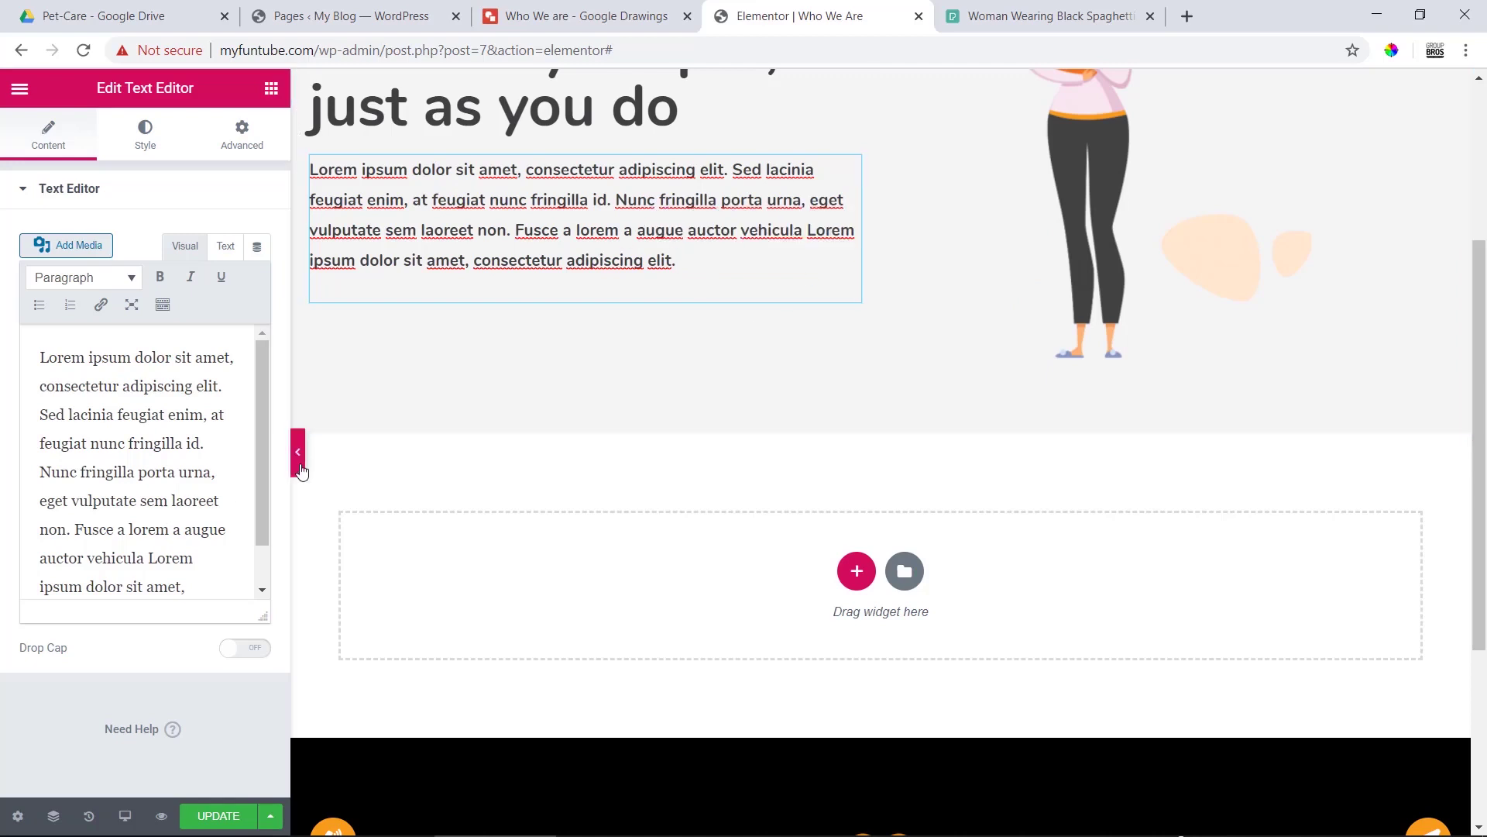
scroll(852, 418, "up", 4)
left_click(7, 451)
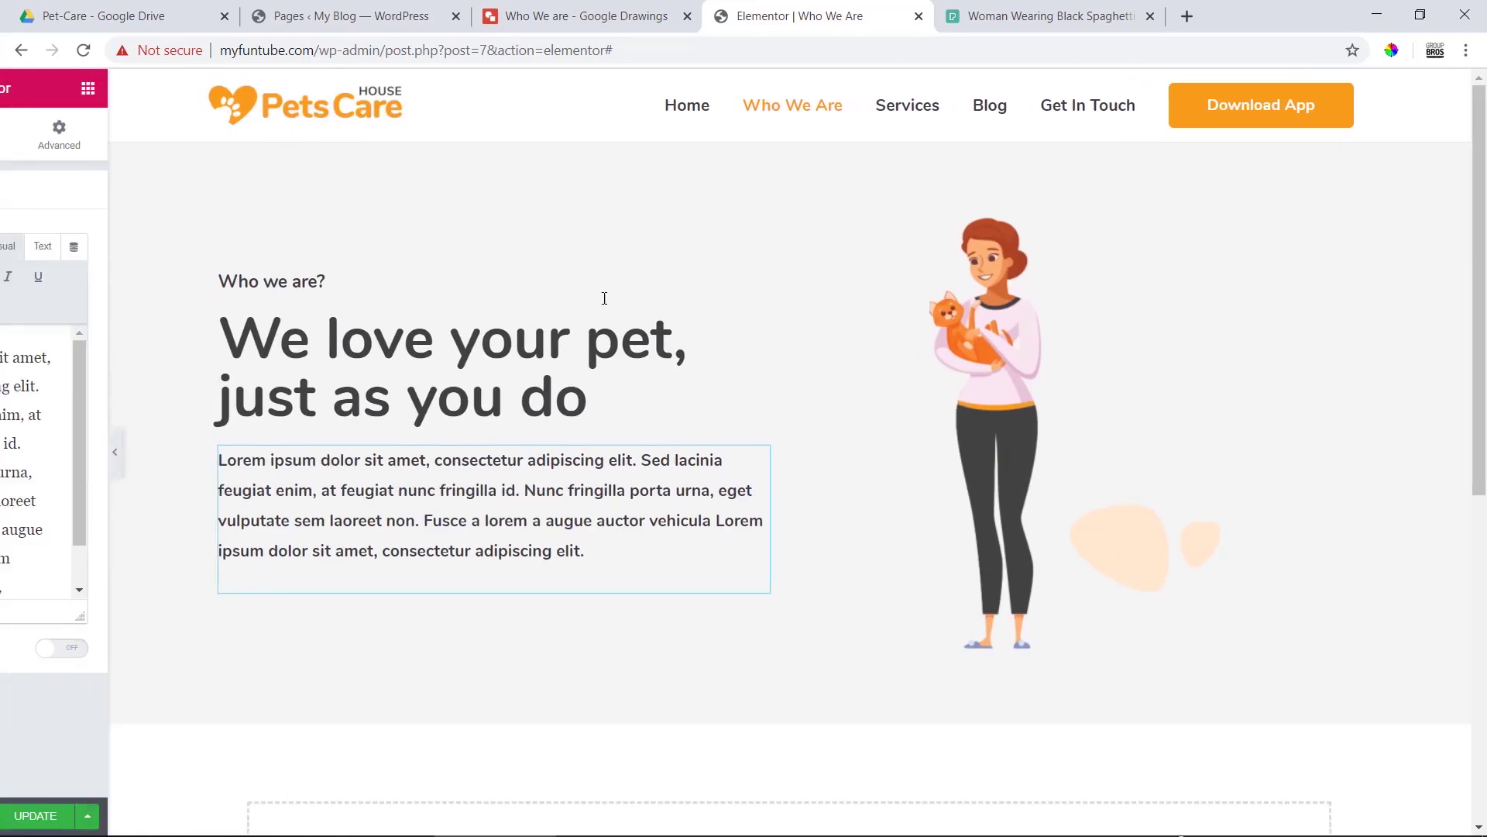
- Close the color sampler in the Who We Are drawing and copy the "Meet Our Team" text above the Our Team title
left_click(1038, 16)
left_click(581, 16)
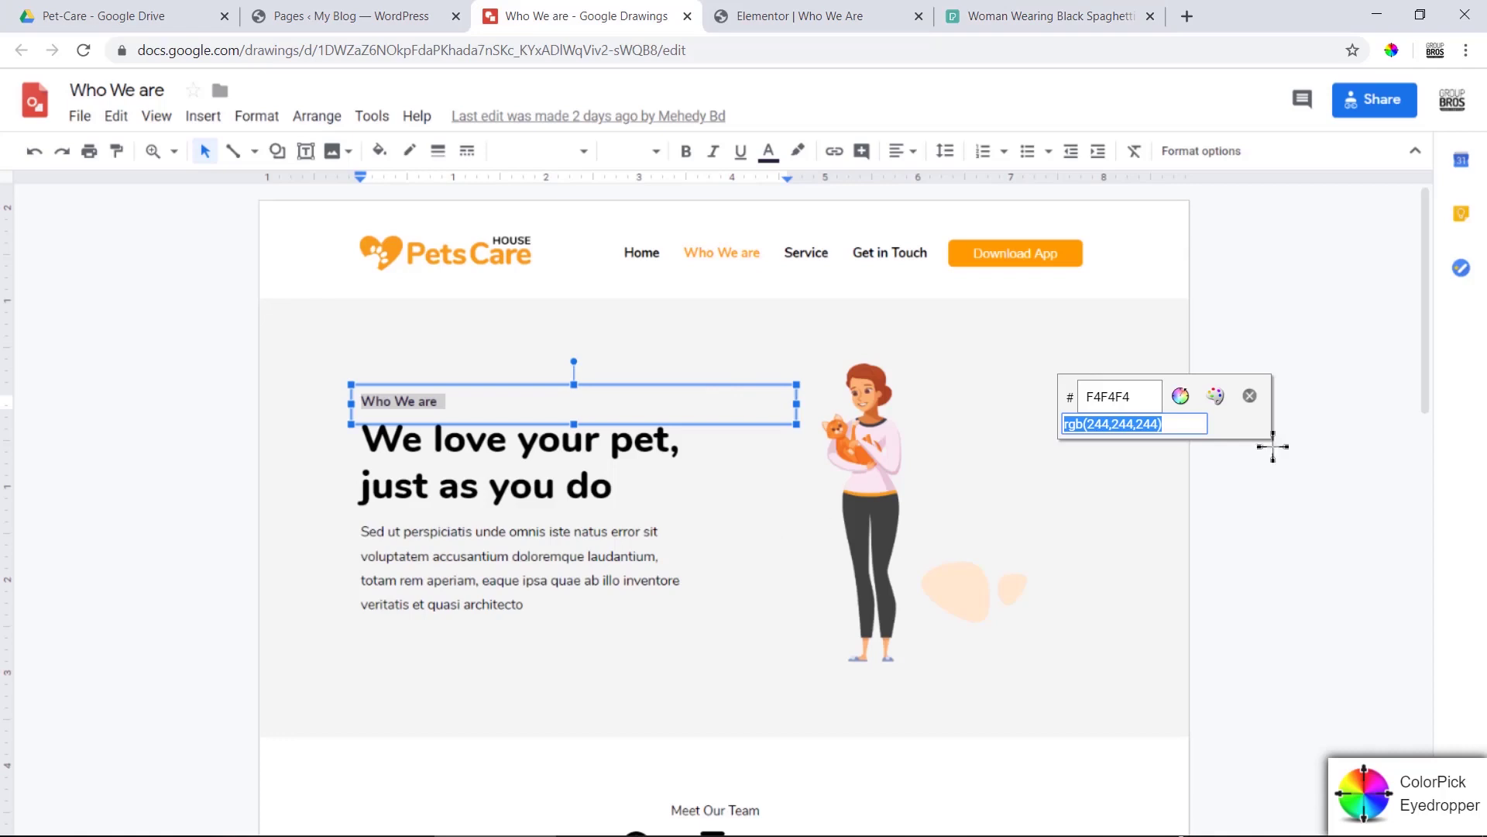
left_click(1250, 396)
left_click(1270, 476)
scroll(1267, 477, "down", 7)
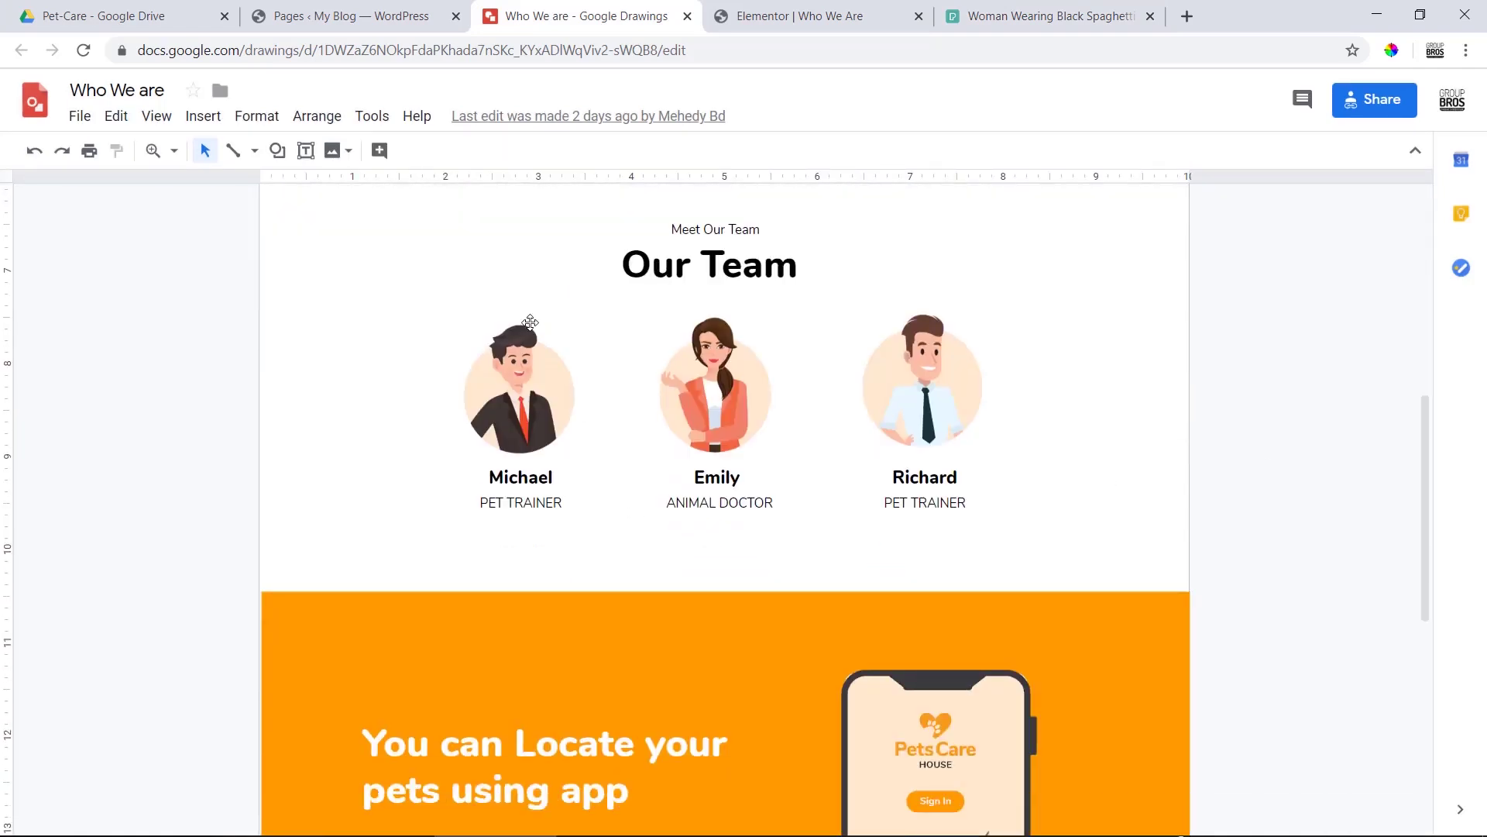
double_click(691, 229)
key("ctrl+c")
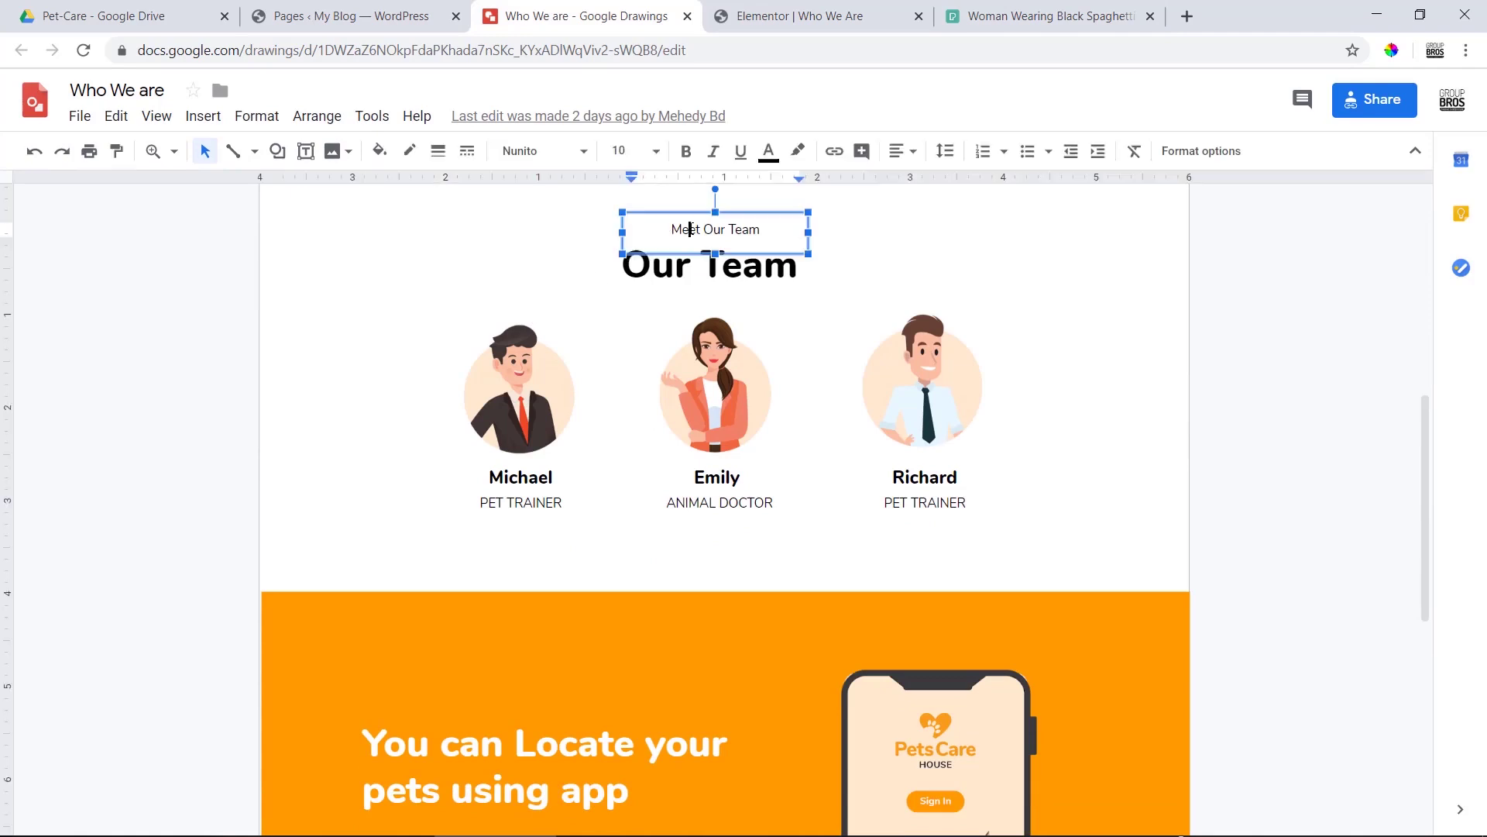
- Add an empty single-column section below the hero section on the Elementor page
left_click(798, 15)
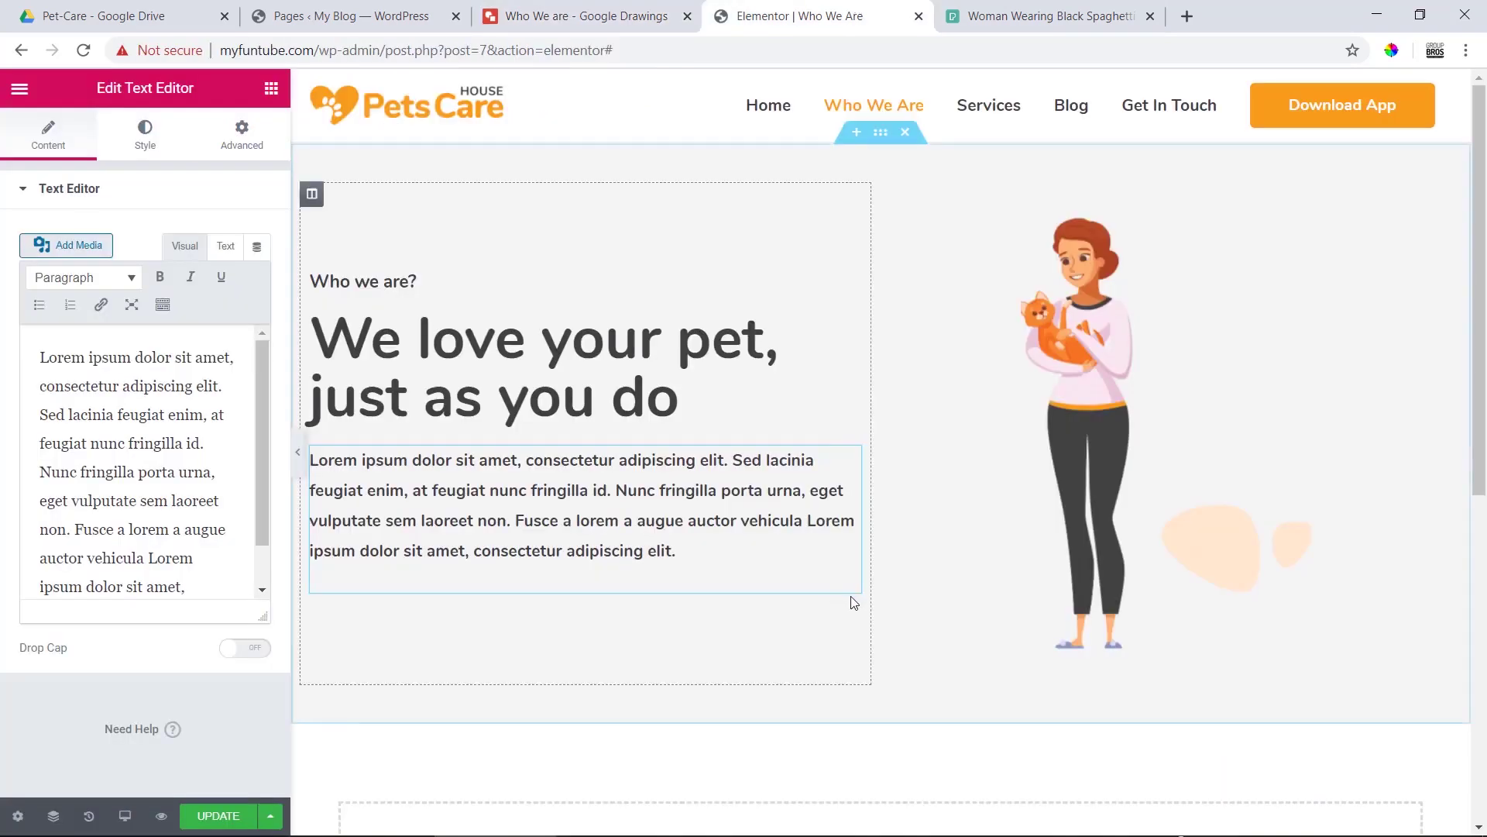
scroll(852, 387, "down", 4)
left_click(857, 569)
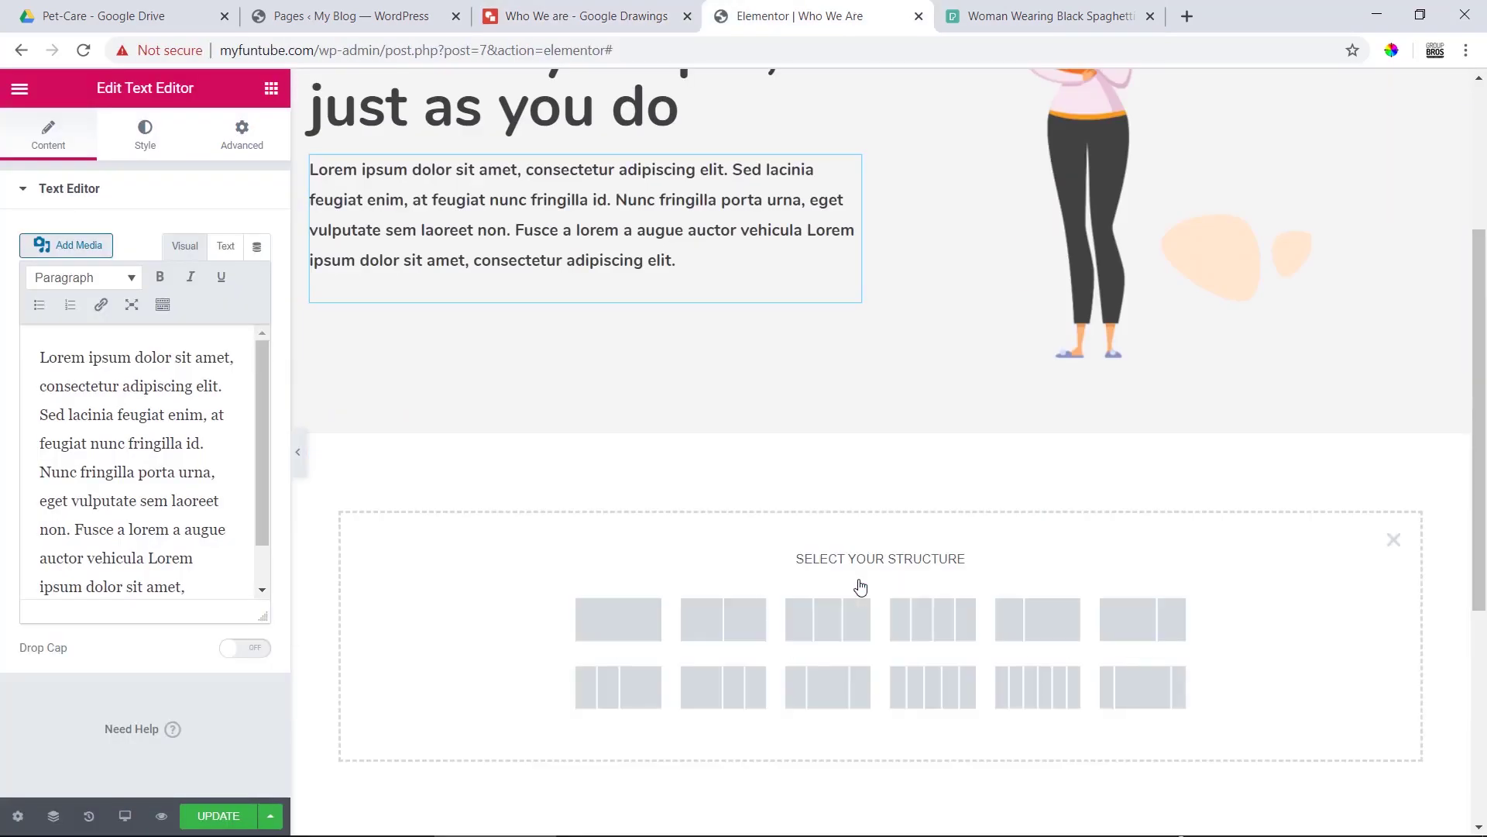
left_click(631, 629)
left_click(882, 463)
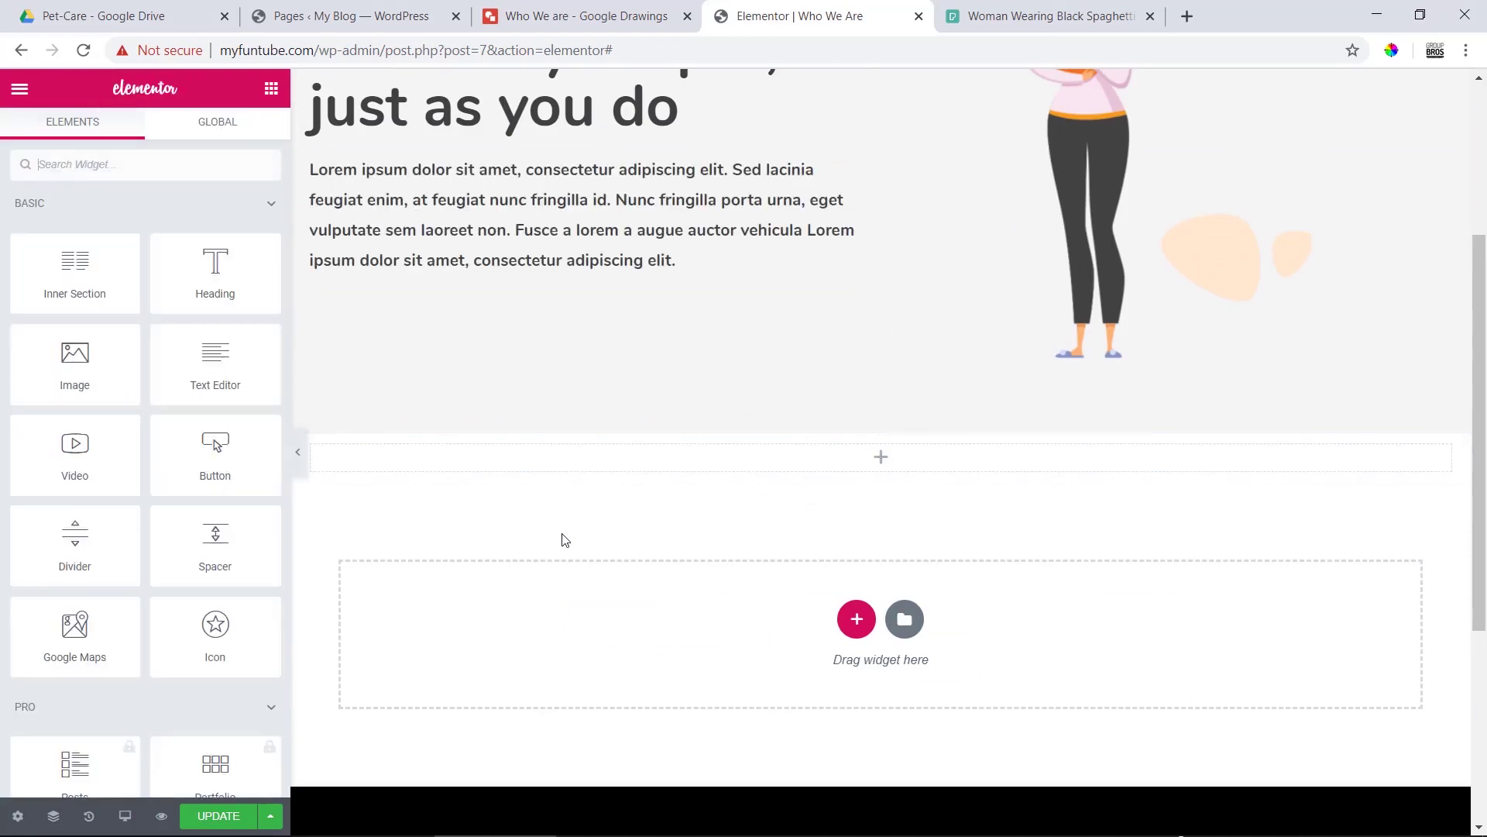
- Duplicate the "Who we are?" and "We love your pet, just as you do" headings in the hero section
scroll(585, 308, "up", 4)
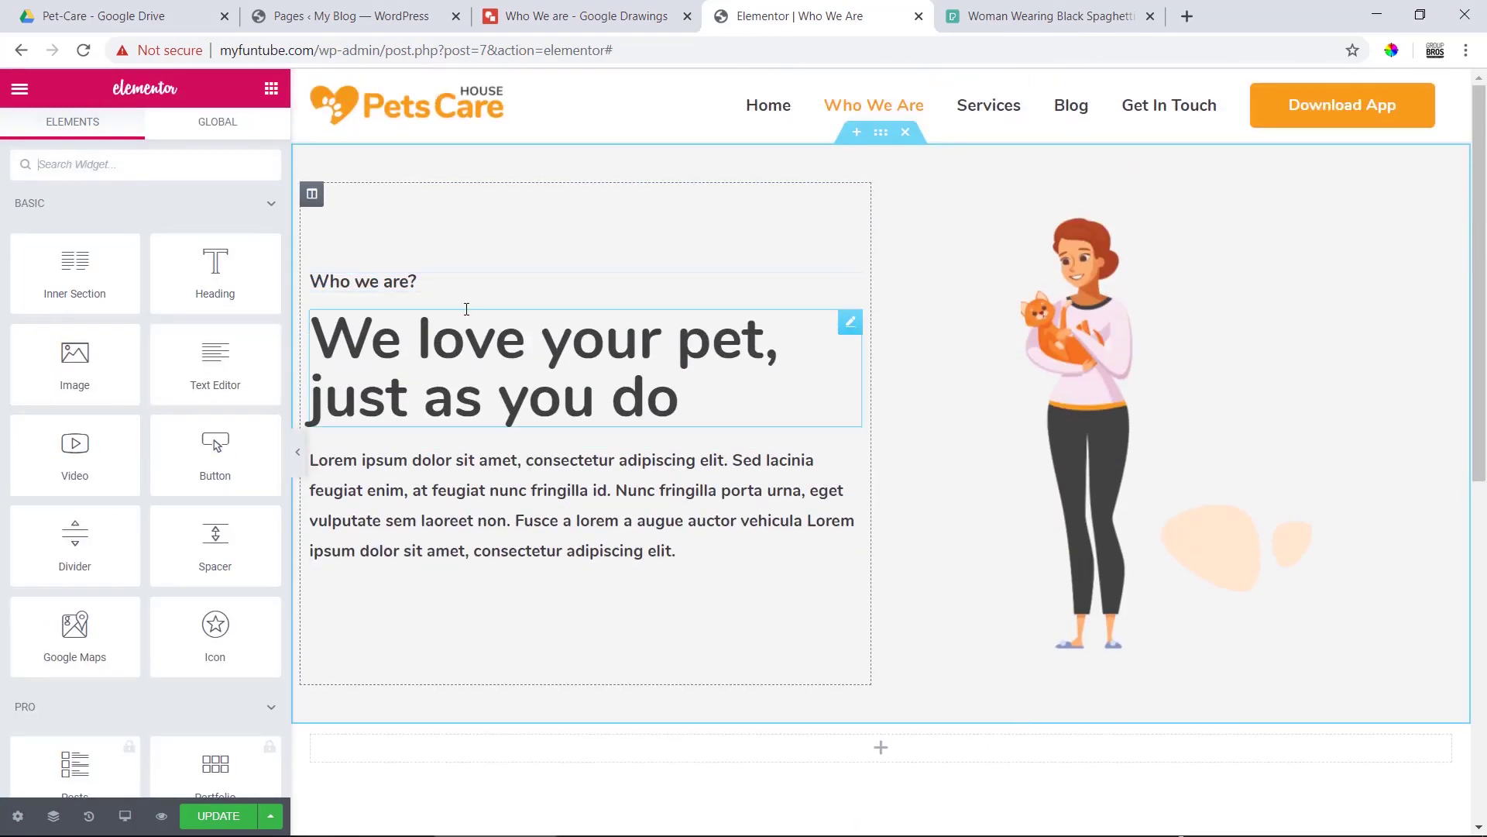
right_click(851, 294)
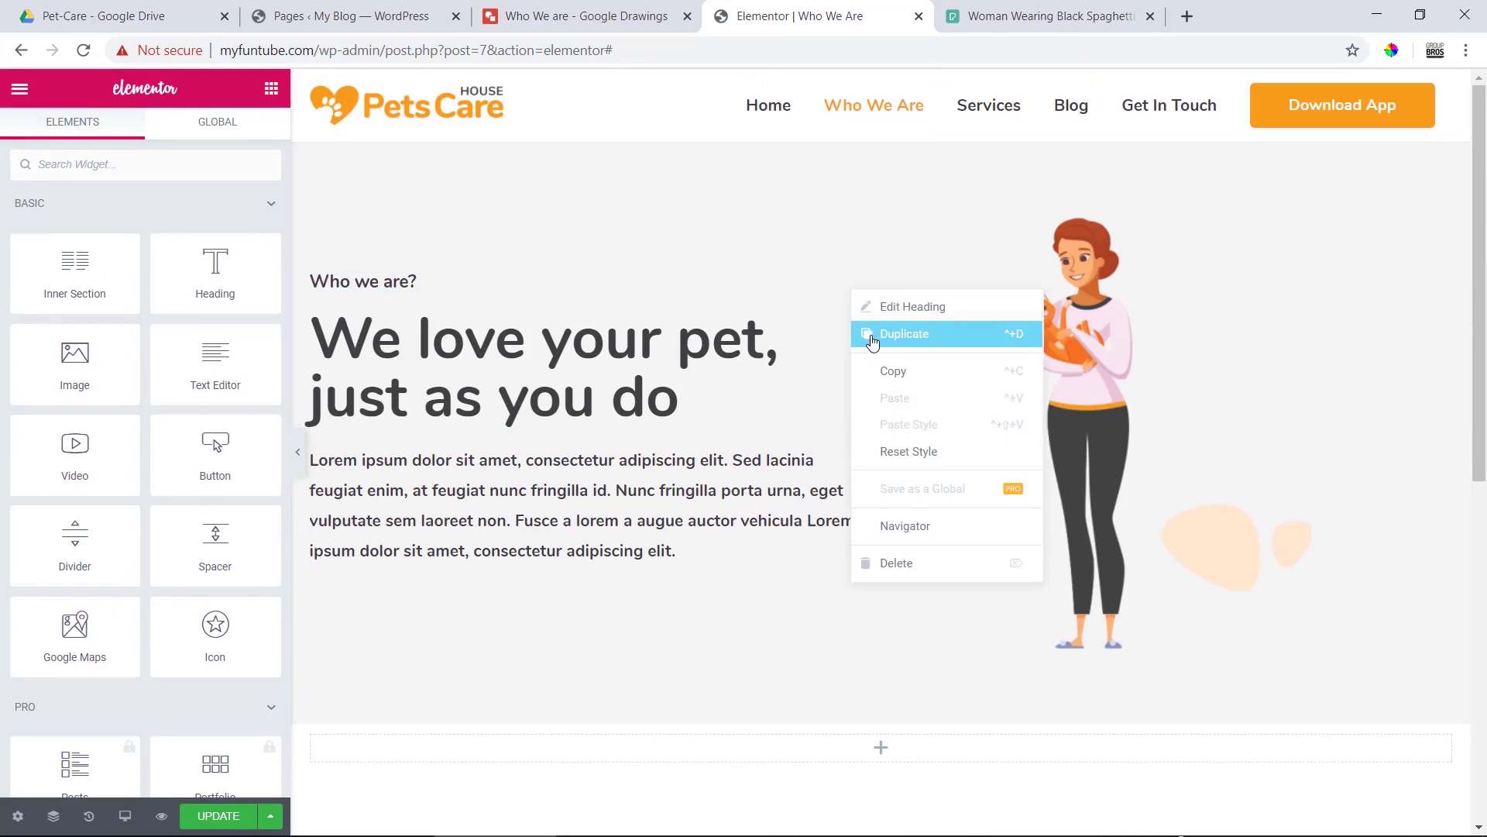
left_click(883, 334)
right_click(858, 341)
left_click(898, 393)
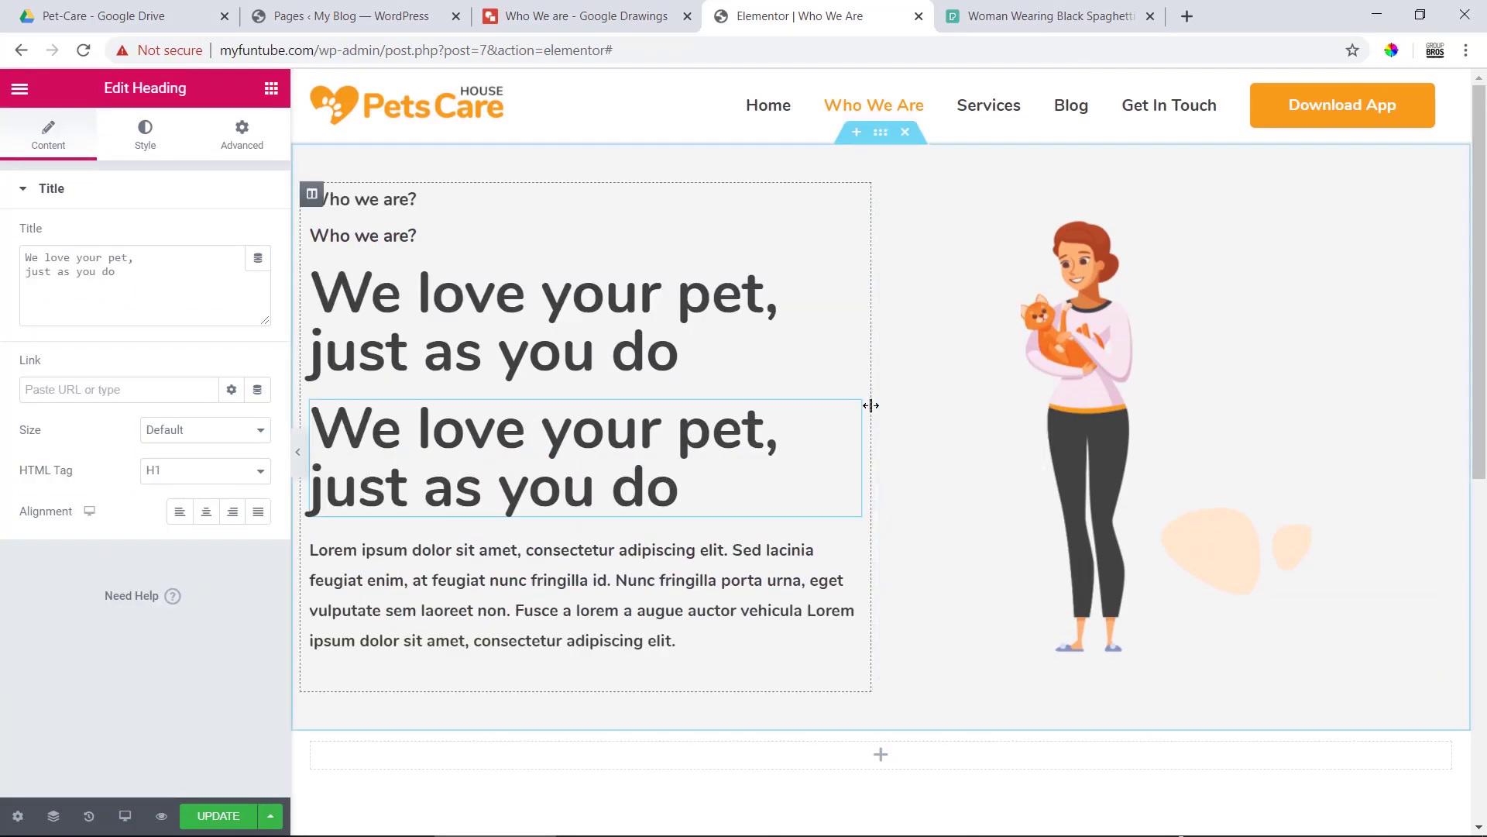
- Move the two duplicated headings into the empty section below the hero, with "Who we are?" above the large one, and center-align both
left_click_drag(856, 229, 850, 165)
scroll(850, 301, "up", 4)
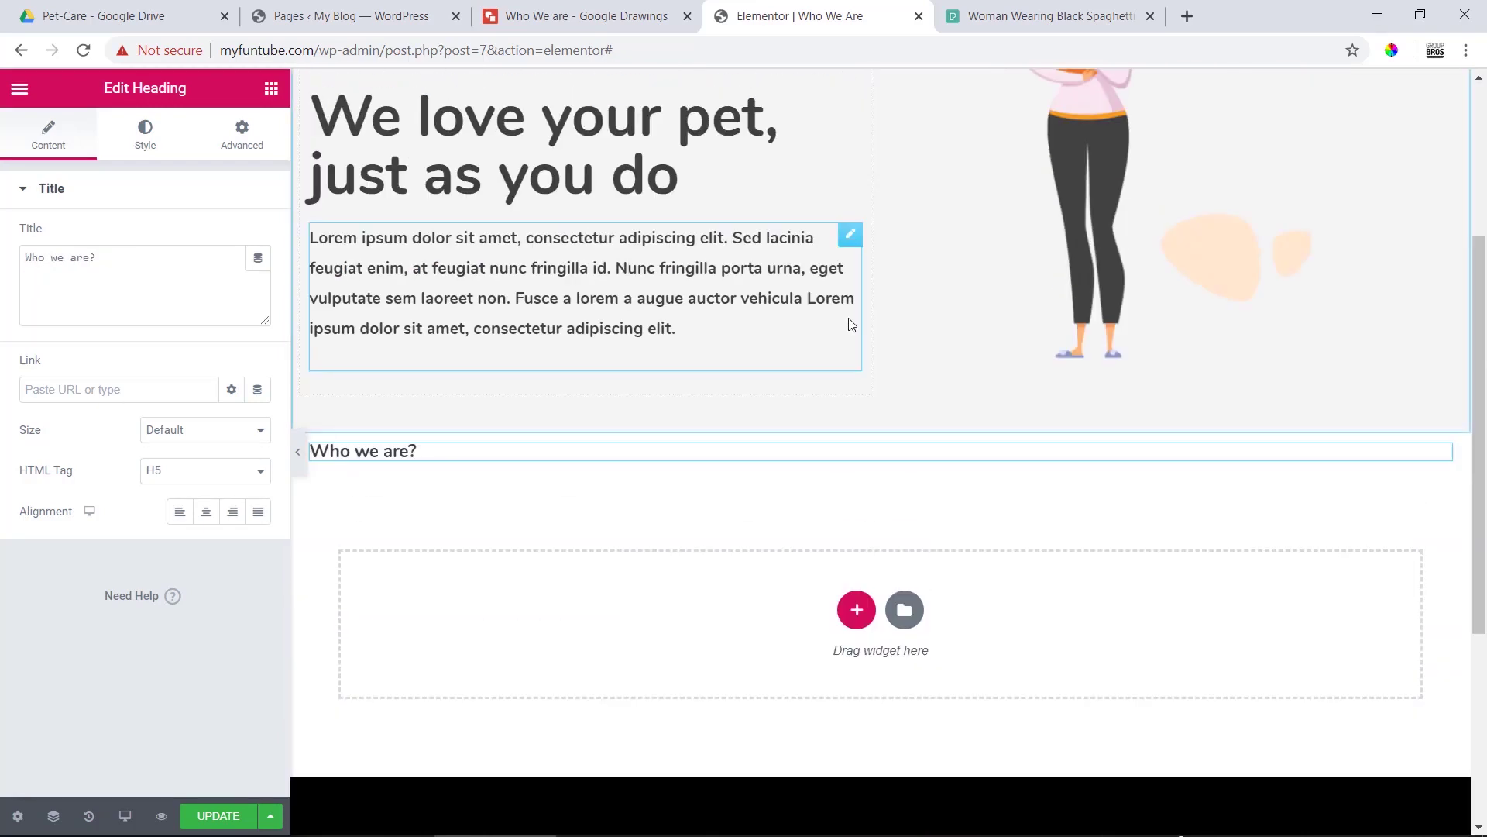
left_click_drag(844, 96, 1044, 545)
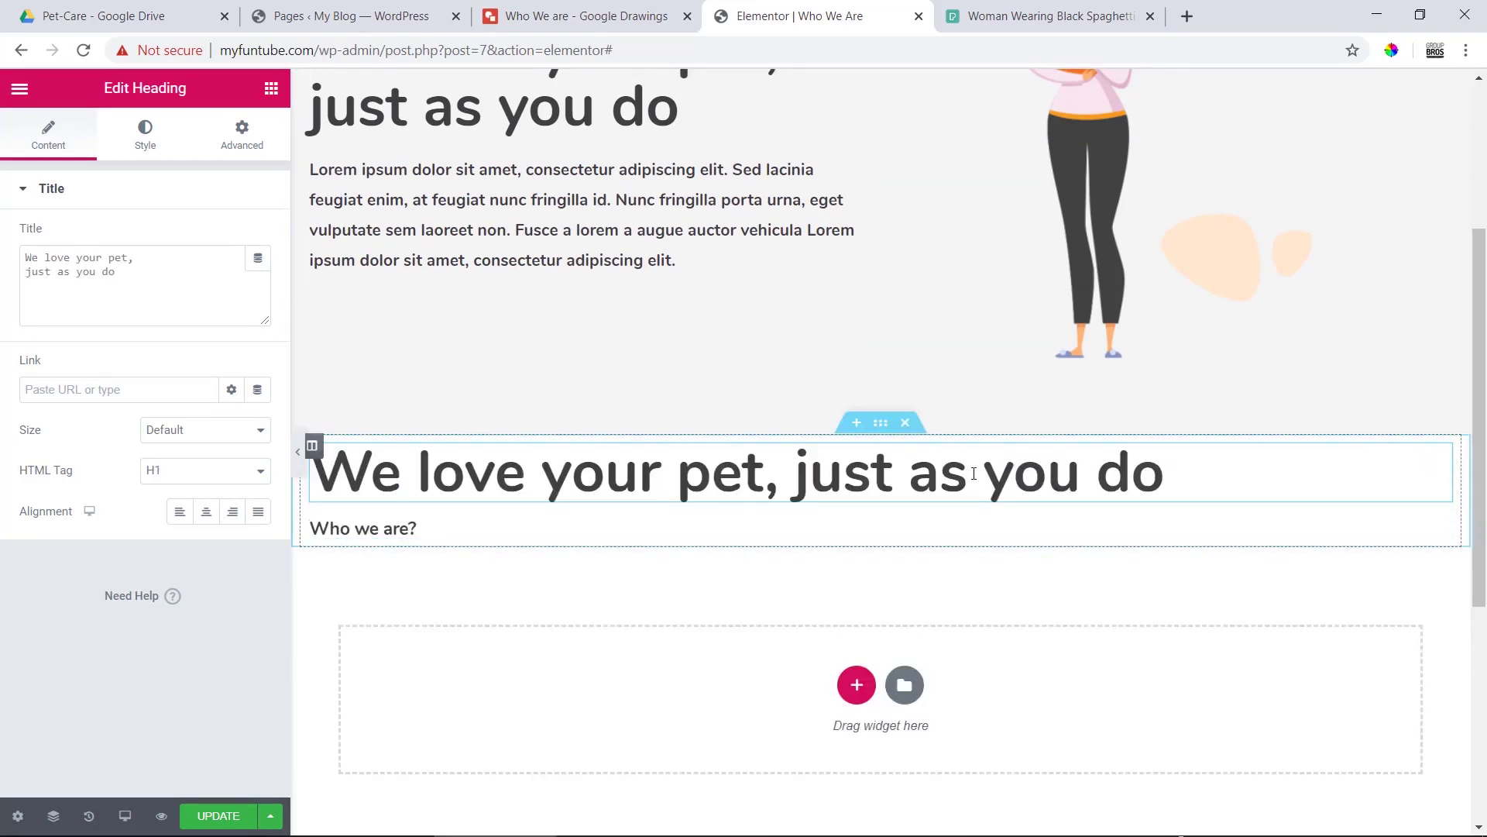
left_click_drag(1429, 531, 1118, 441)
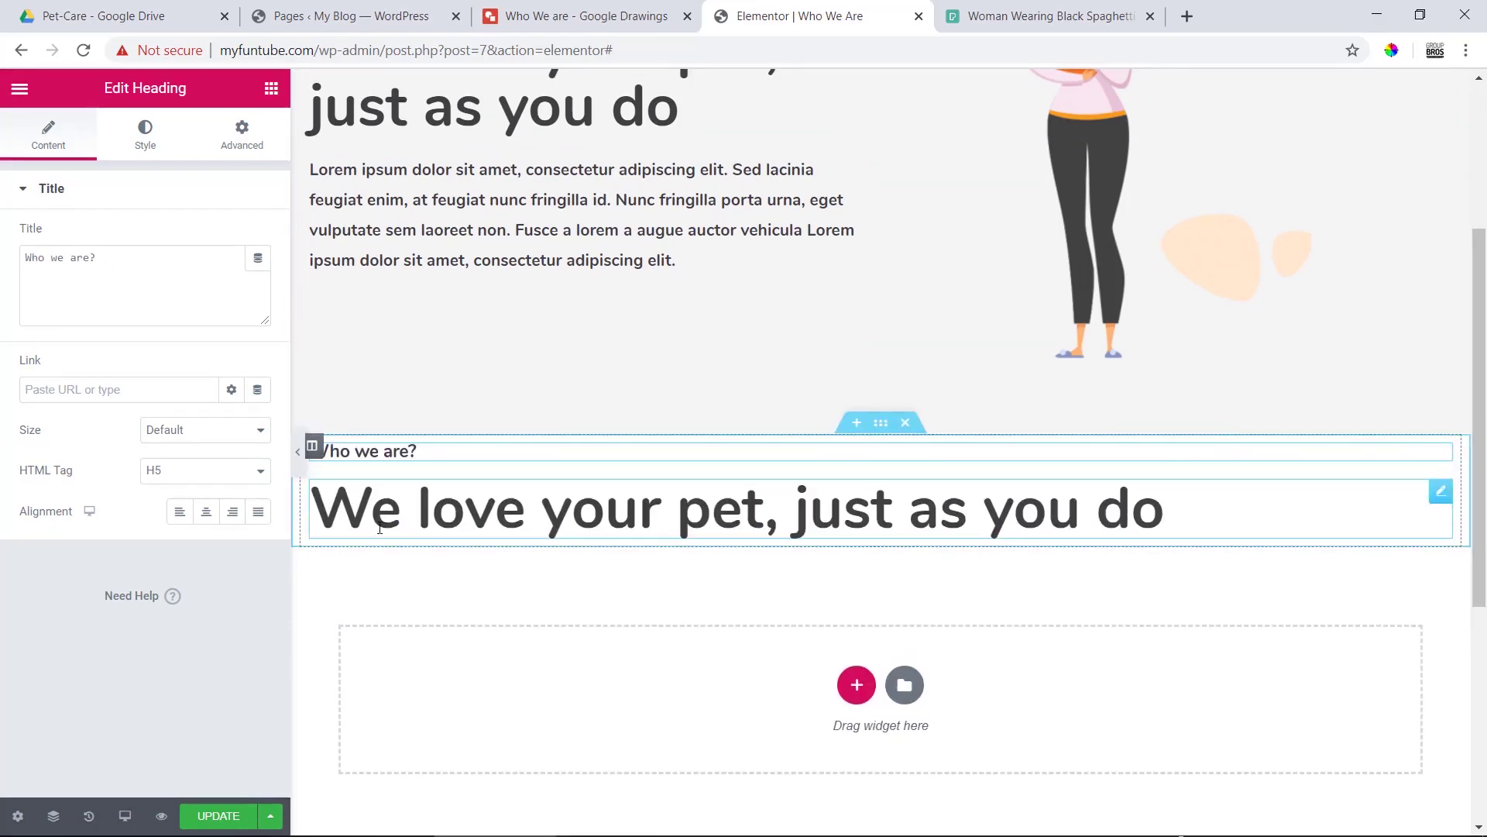
left_click(206, 511)
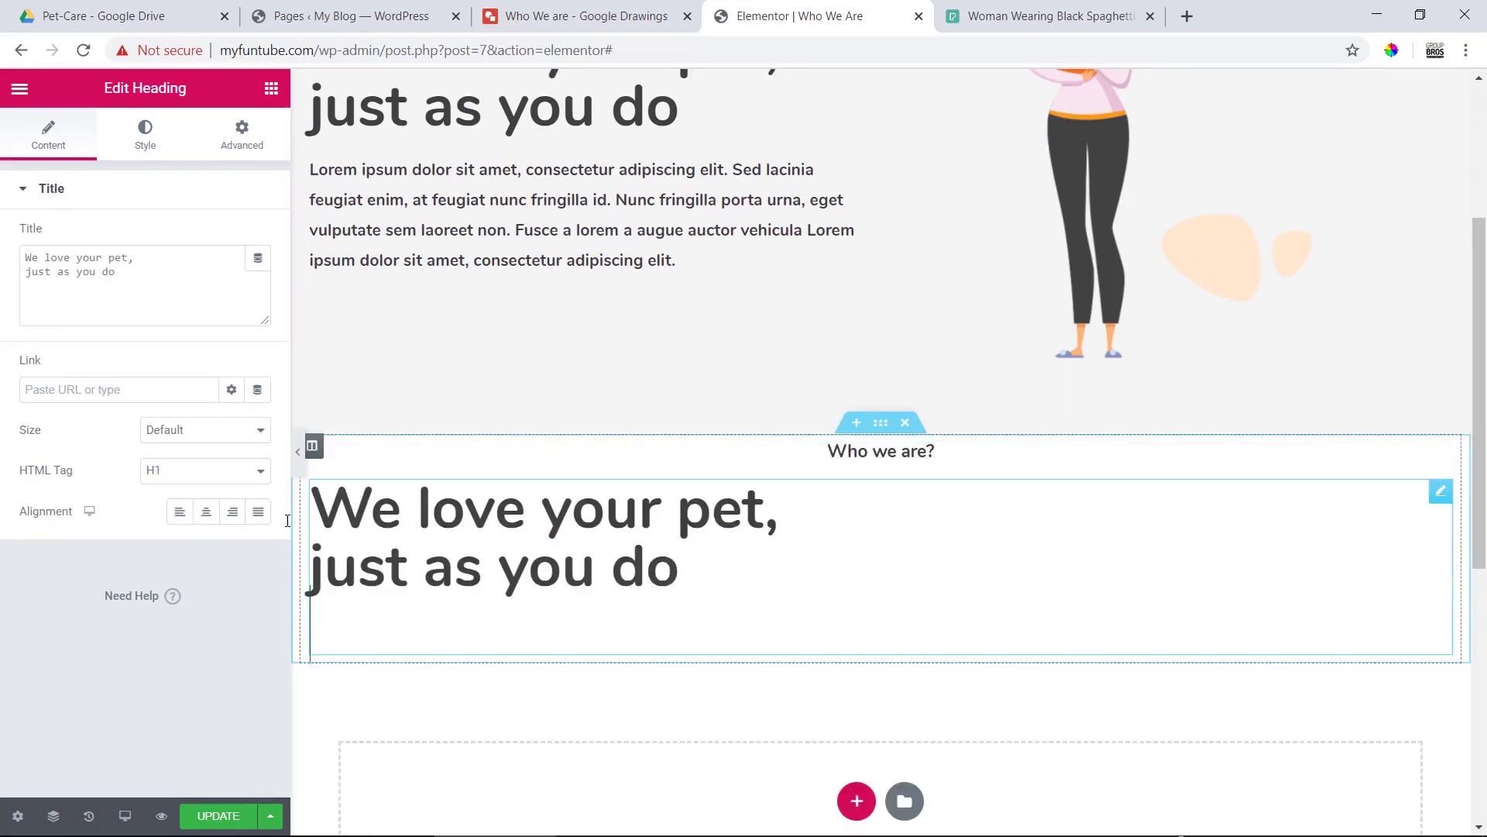
left_click(206, 511)
left_click_drag(182, 275, 2, 240)
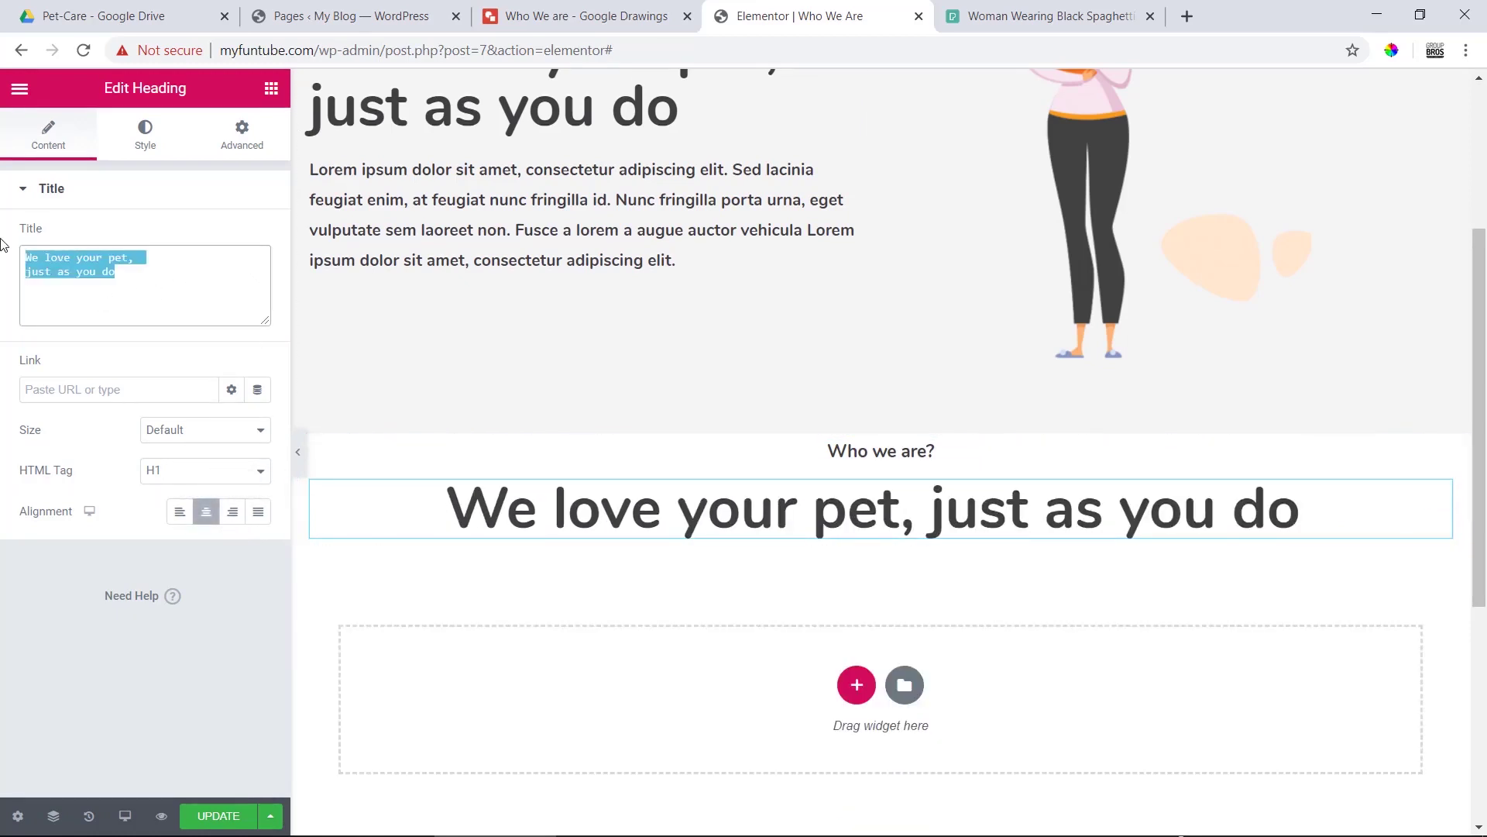
type("F4F4F4")
key("ctrl+z")
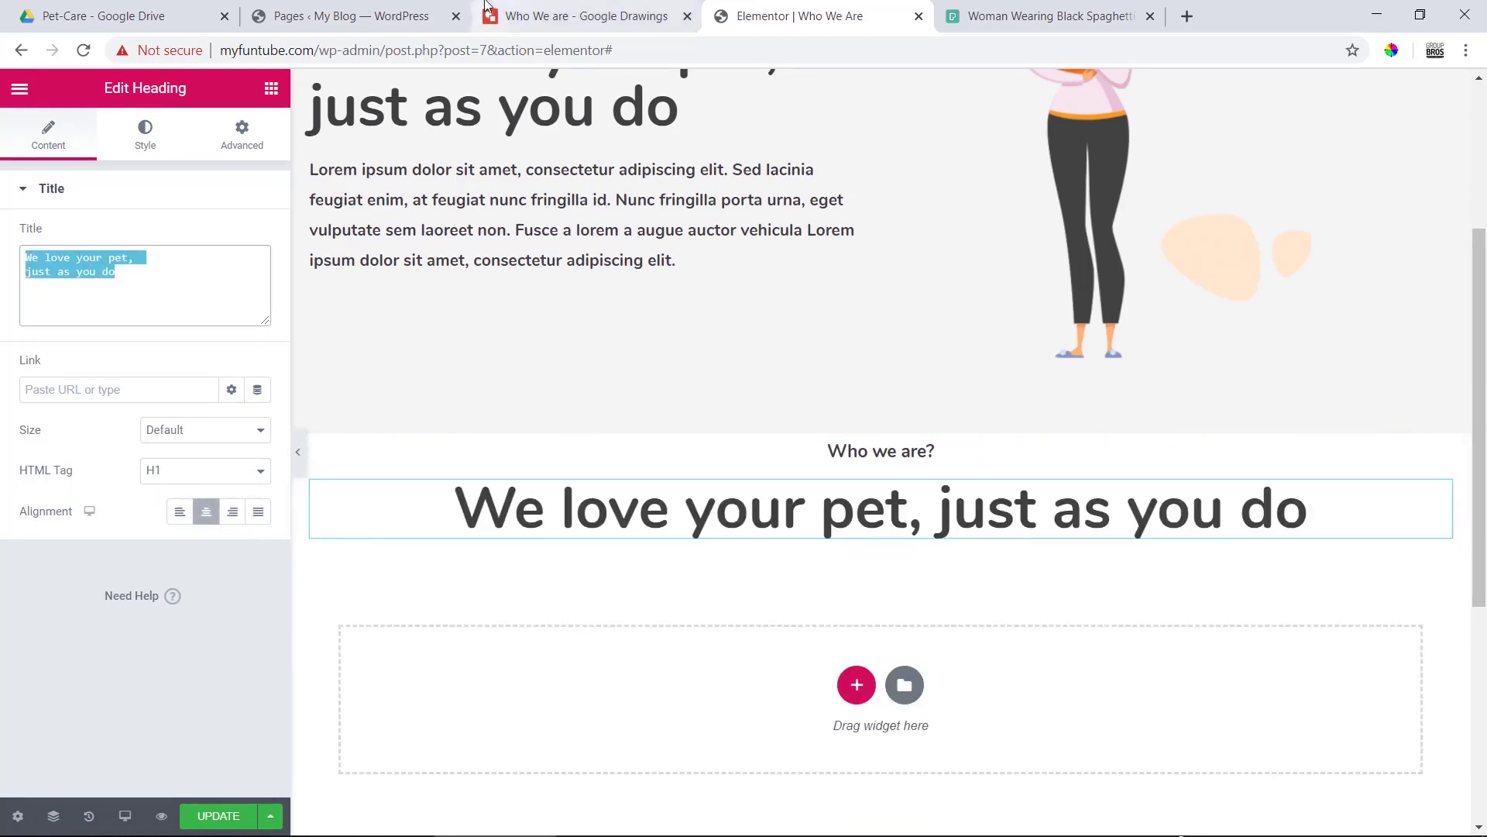
- Copy "Meet Our Team" from the Who We Are drawing and replace the new section's small heading text with it in Elementor
left_click(586, 16)
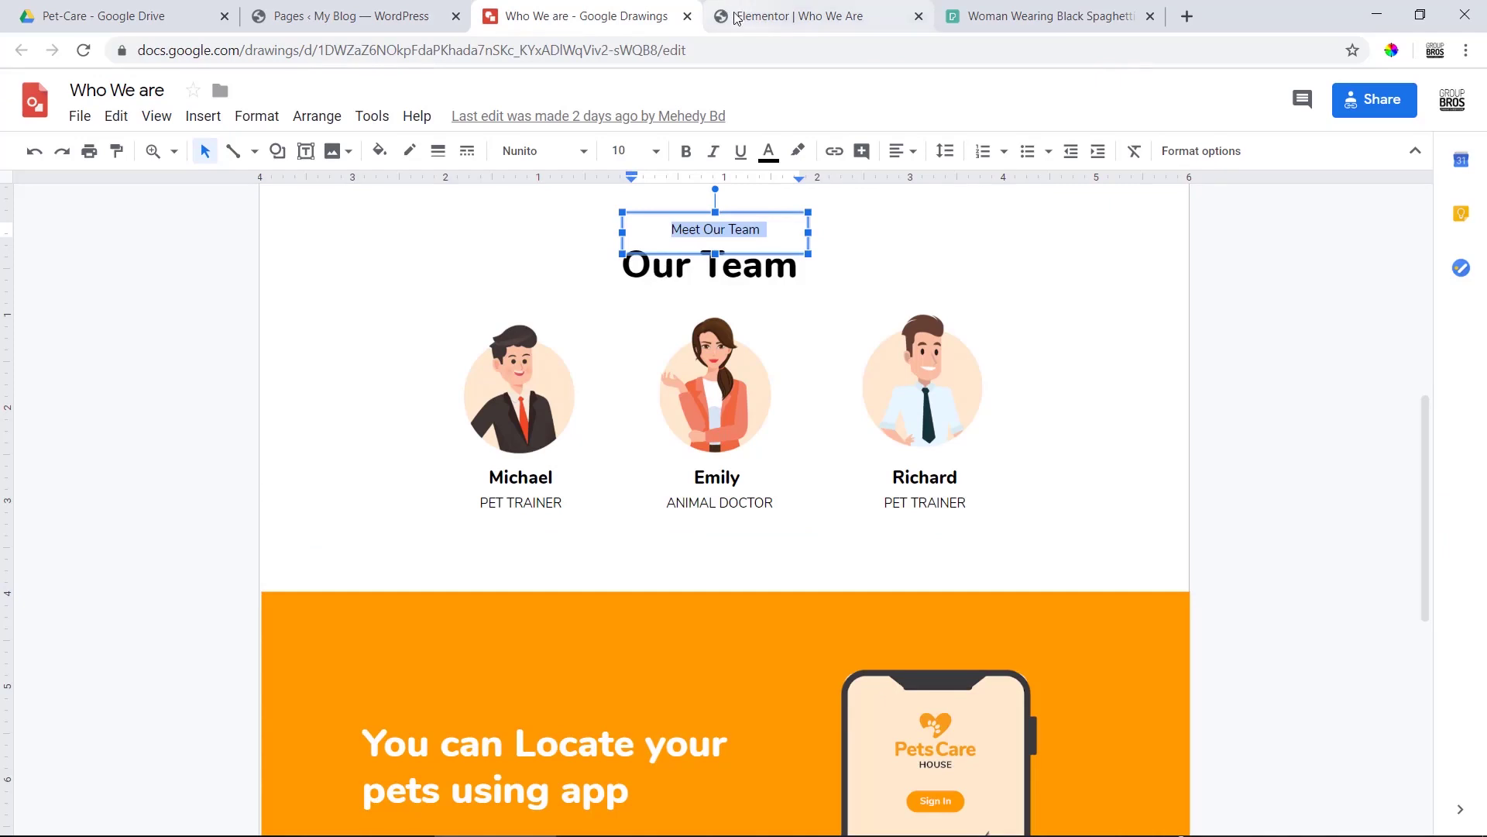
left_click(833, 6)
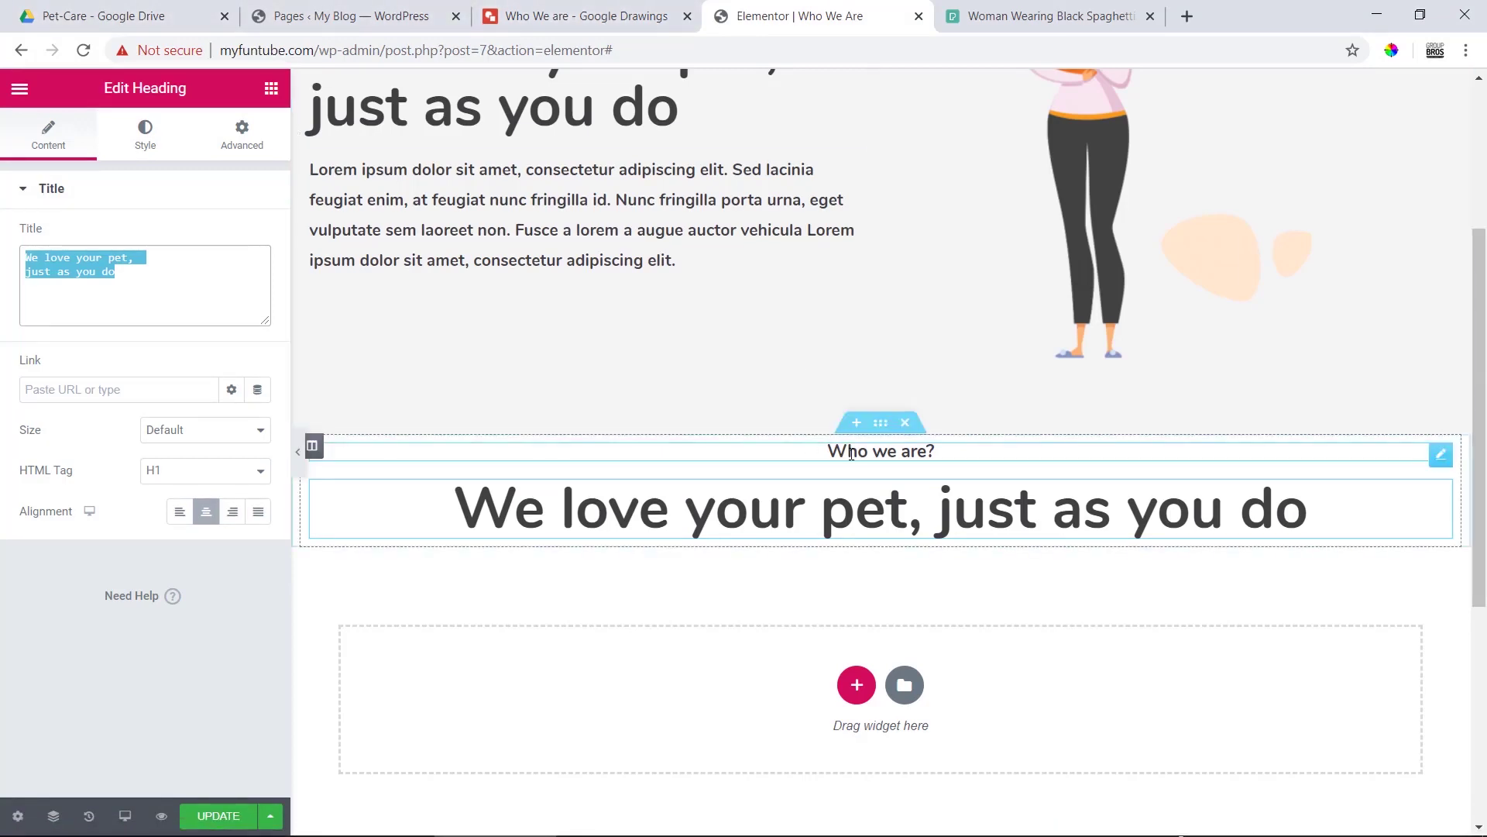
left_click(930, 451)
left_click_drag(99, 259, 4, 255)
key("ctrl+v")
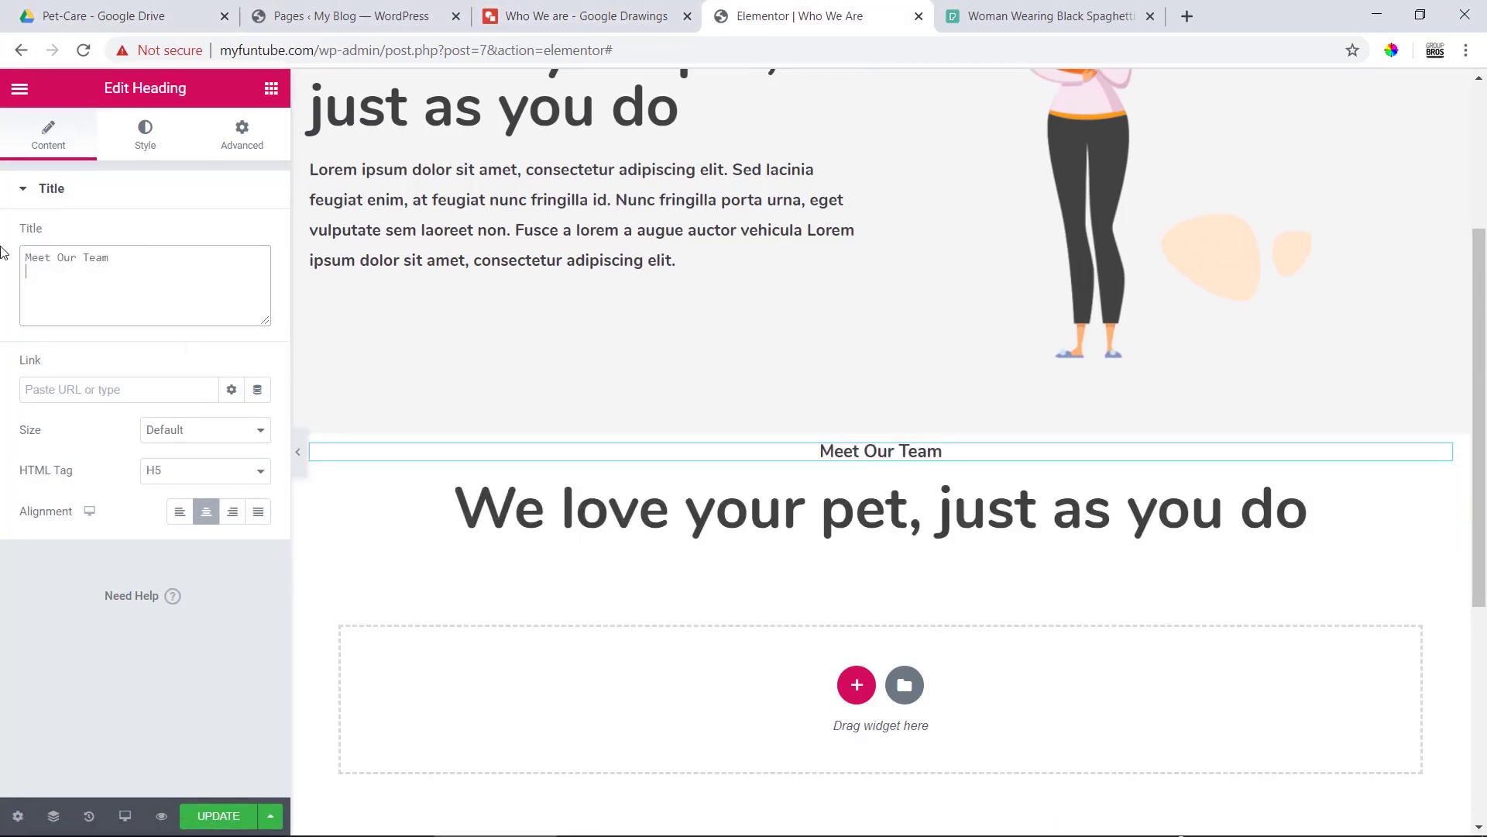
- Copy the "Our Team" title from the Who We Are drawing and replace the new section's large heading text with it in Elementor
left_click(586, 15)
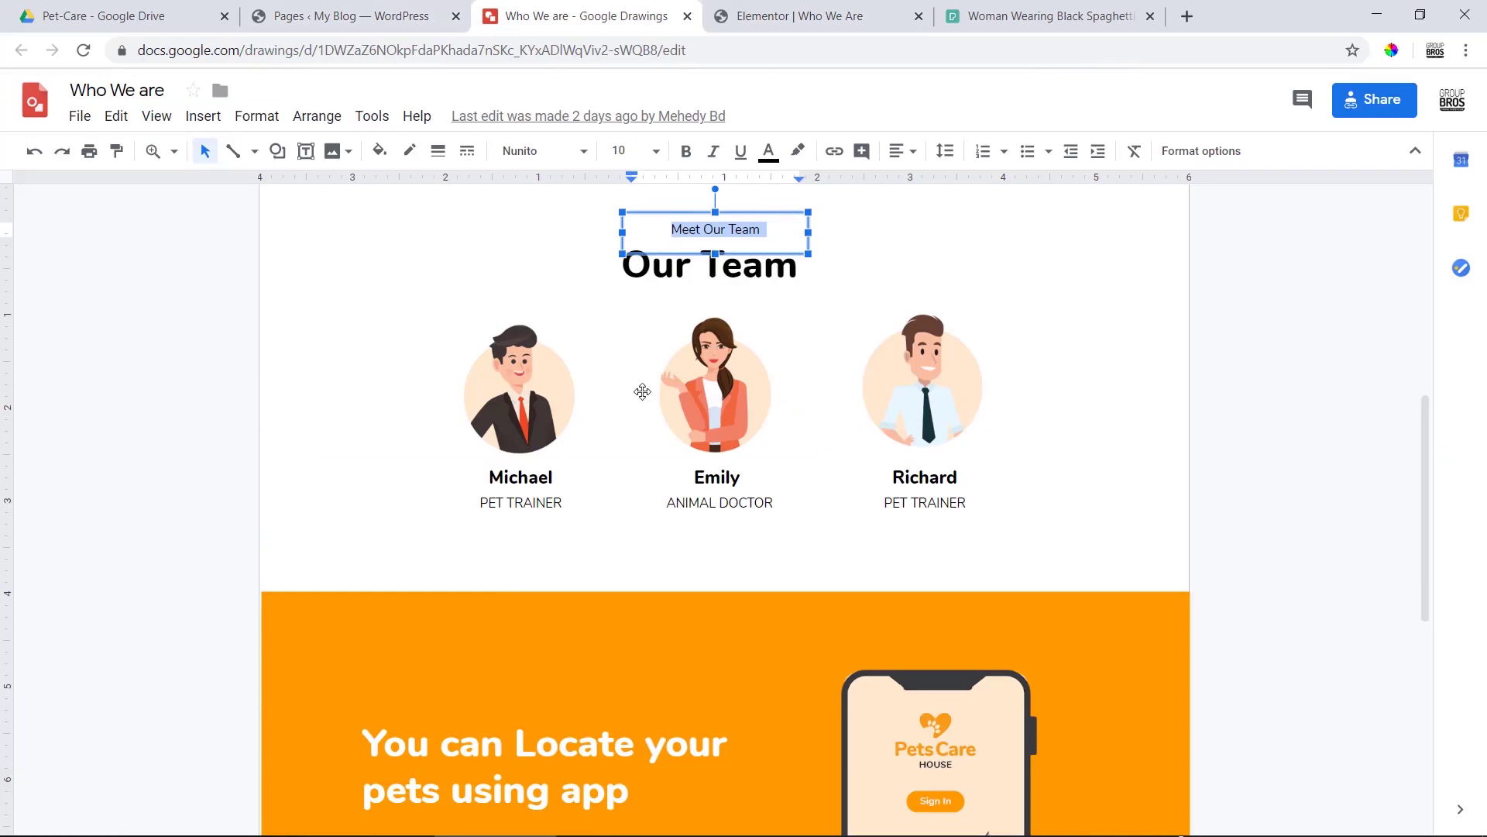
double_click(743, 277)
triple_click(743, 277)
key("ctrl+c")
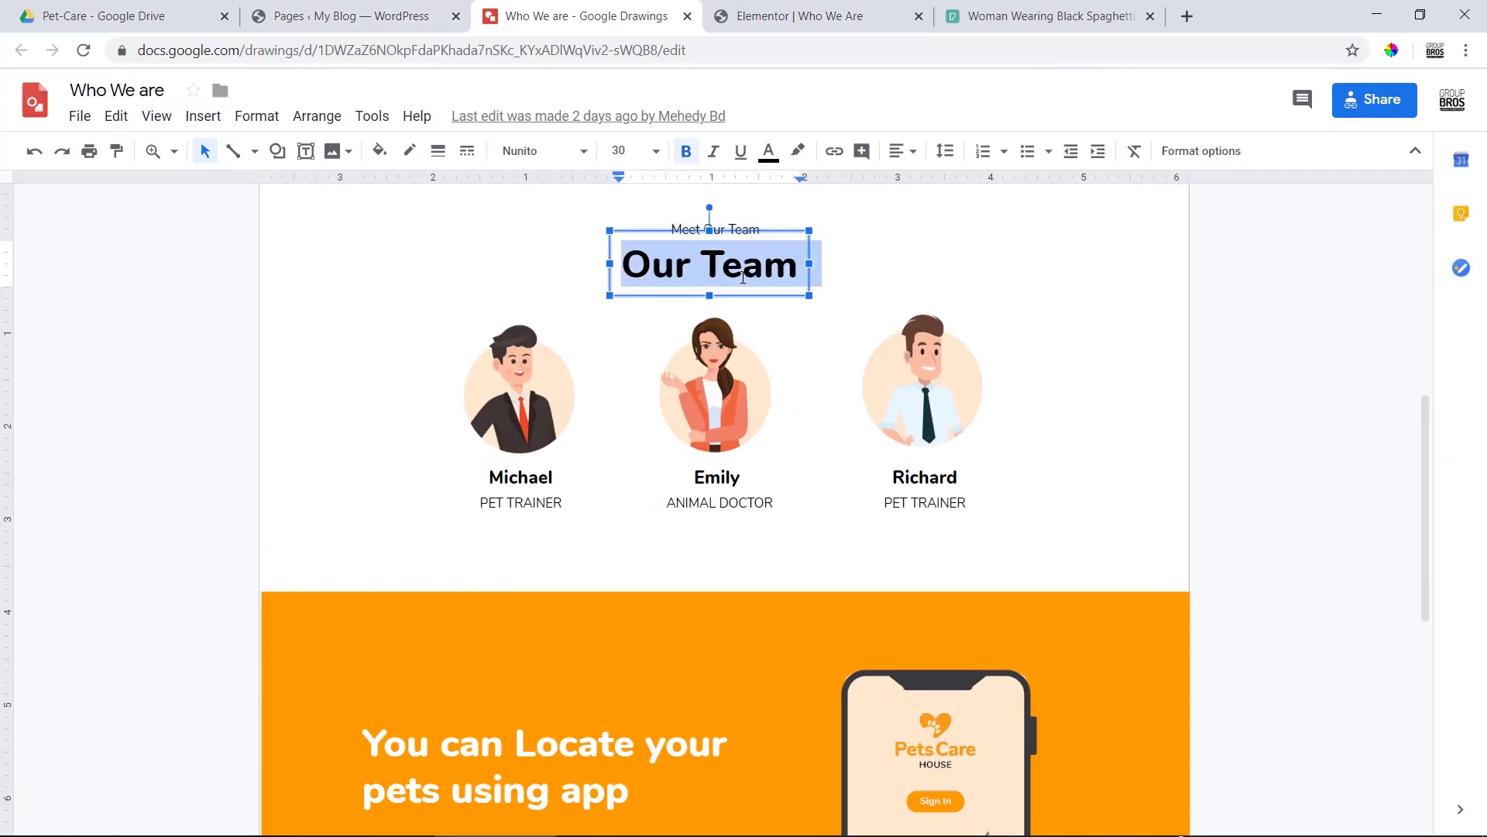
left_click(798, 16)
triple_click(801, 564)
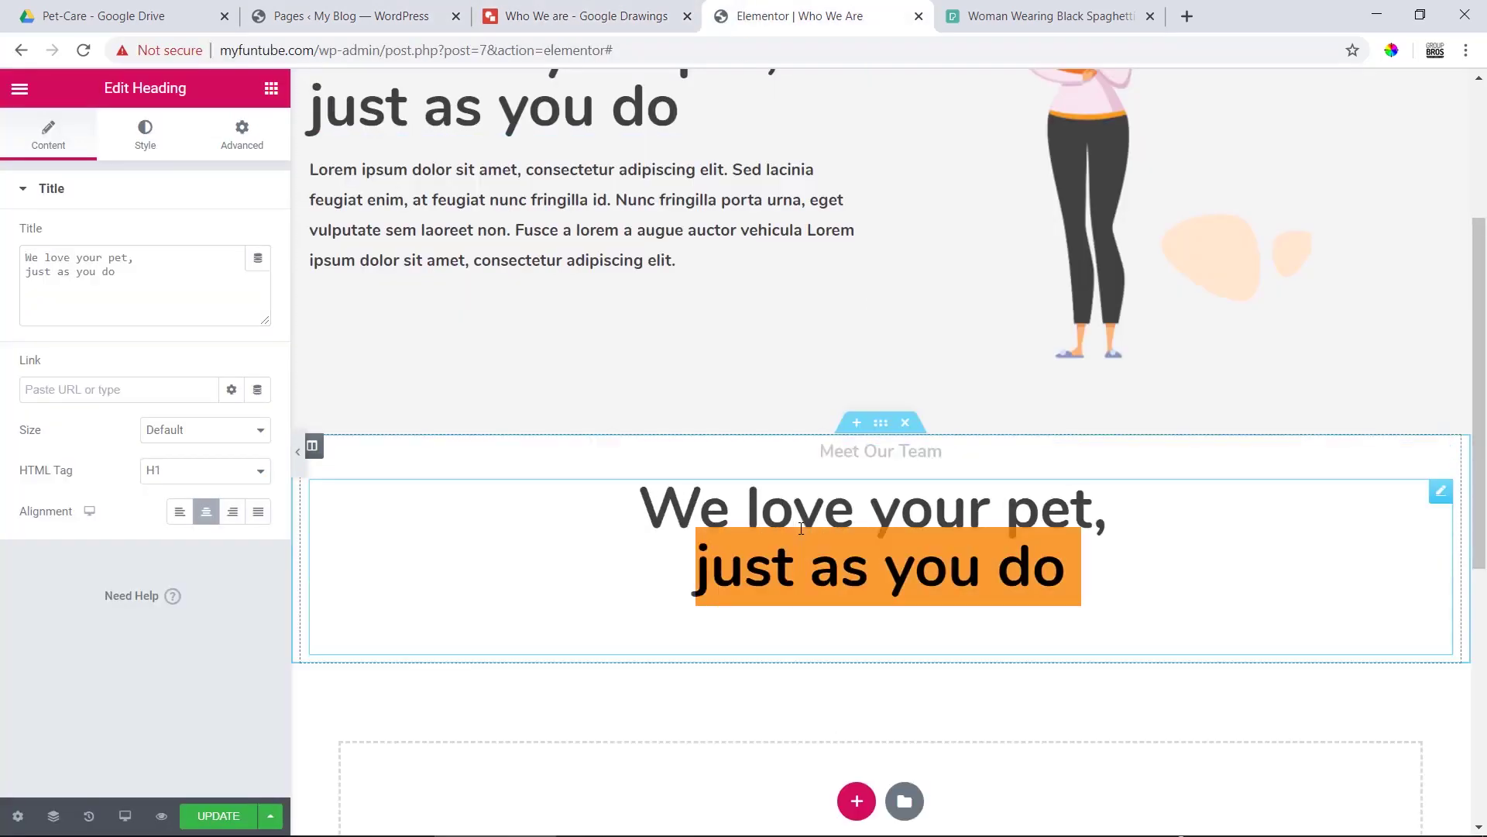
left_click_drag(138, 332, 1, 241)
key("ctrl+v")
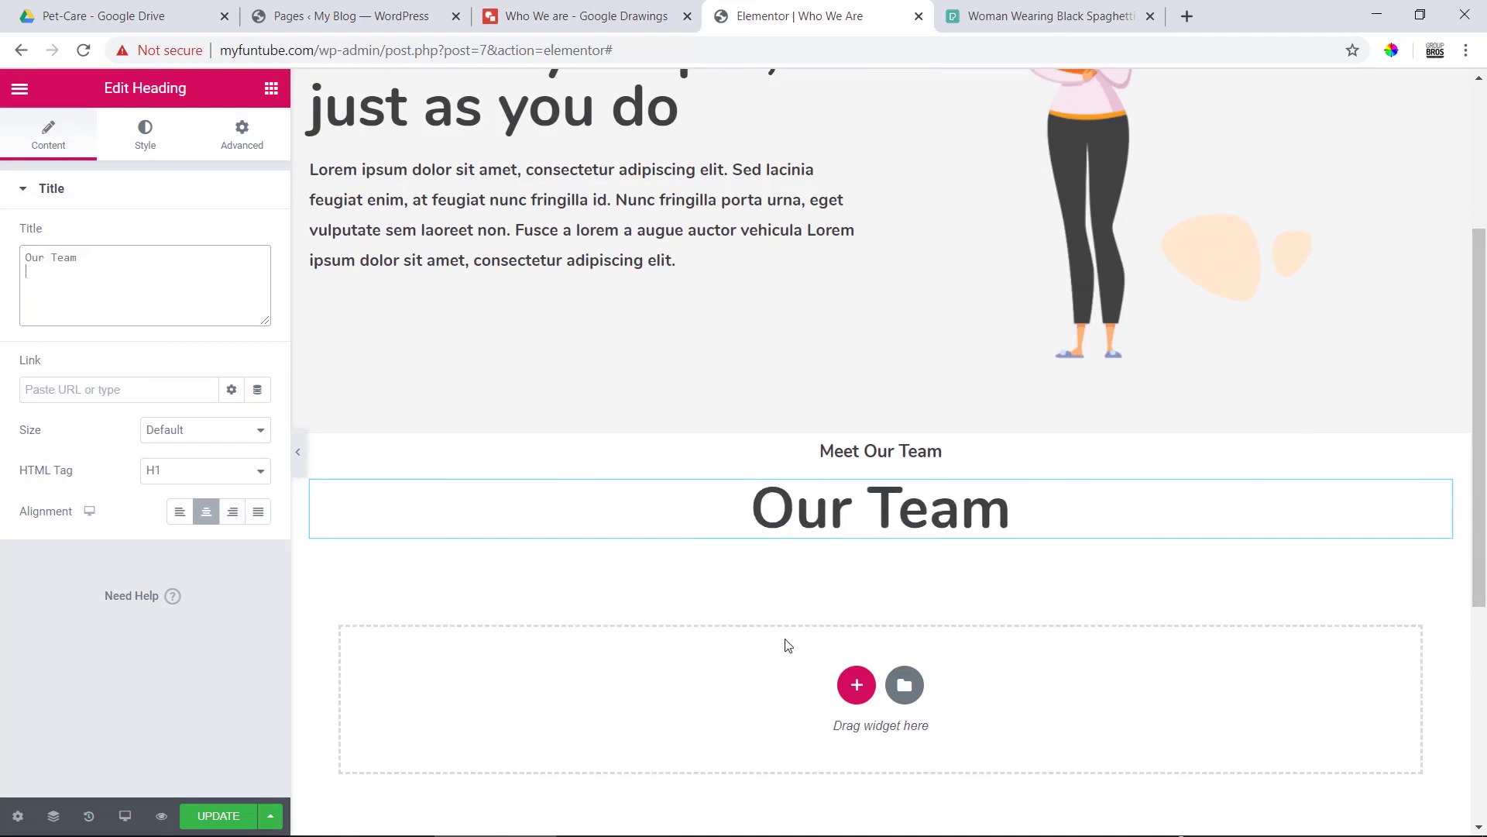
- Add a two-column inner section below the Our Team heading and set its boxed content width to 786
left_click(267, 89)
left_click_drag(77, 272, 814, 542)
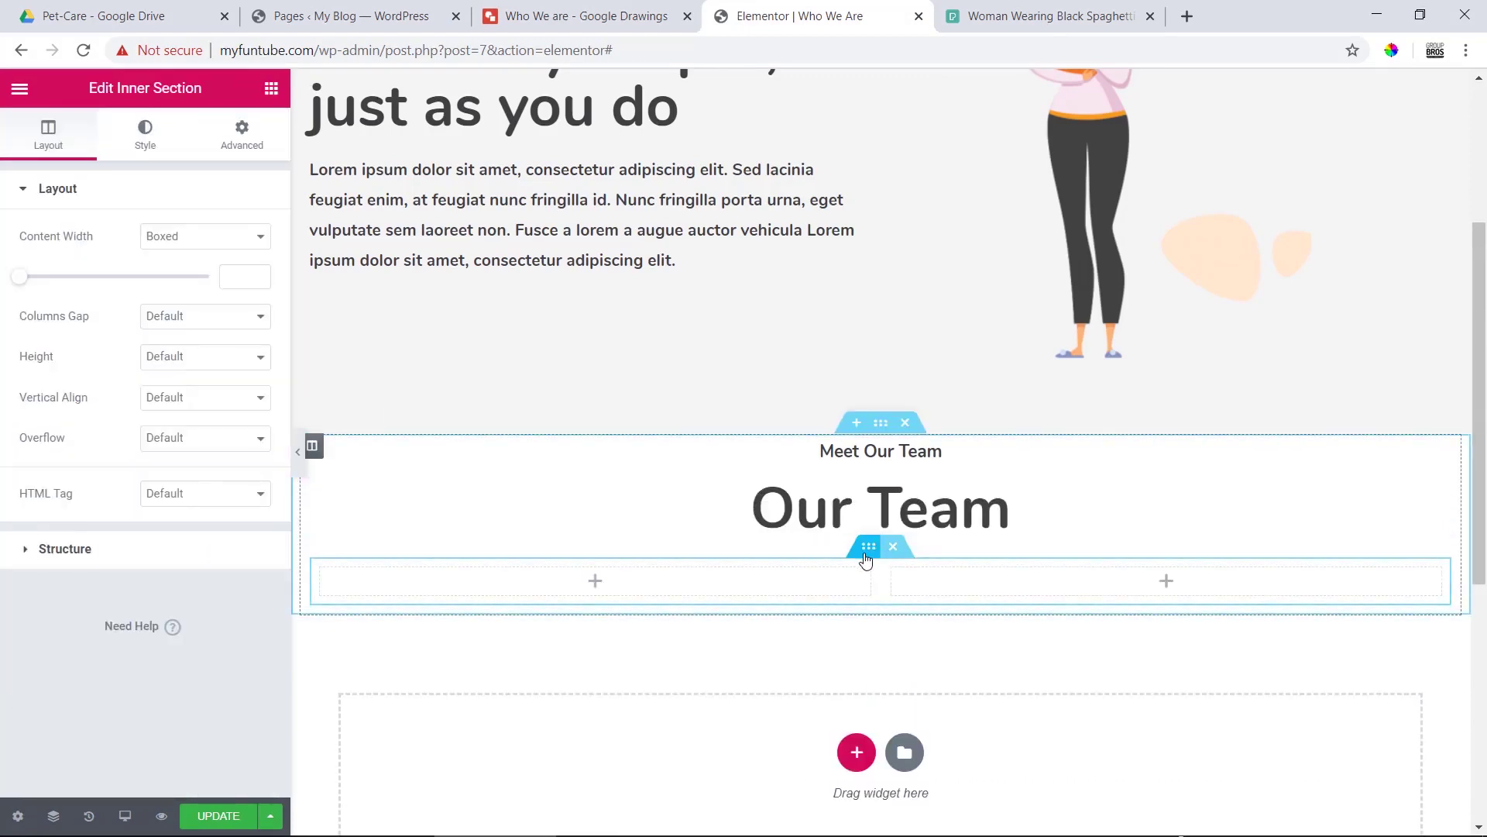
left_click_drag(25, 277, 68, 293)
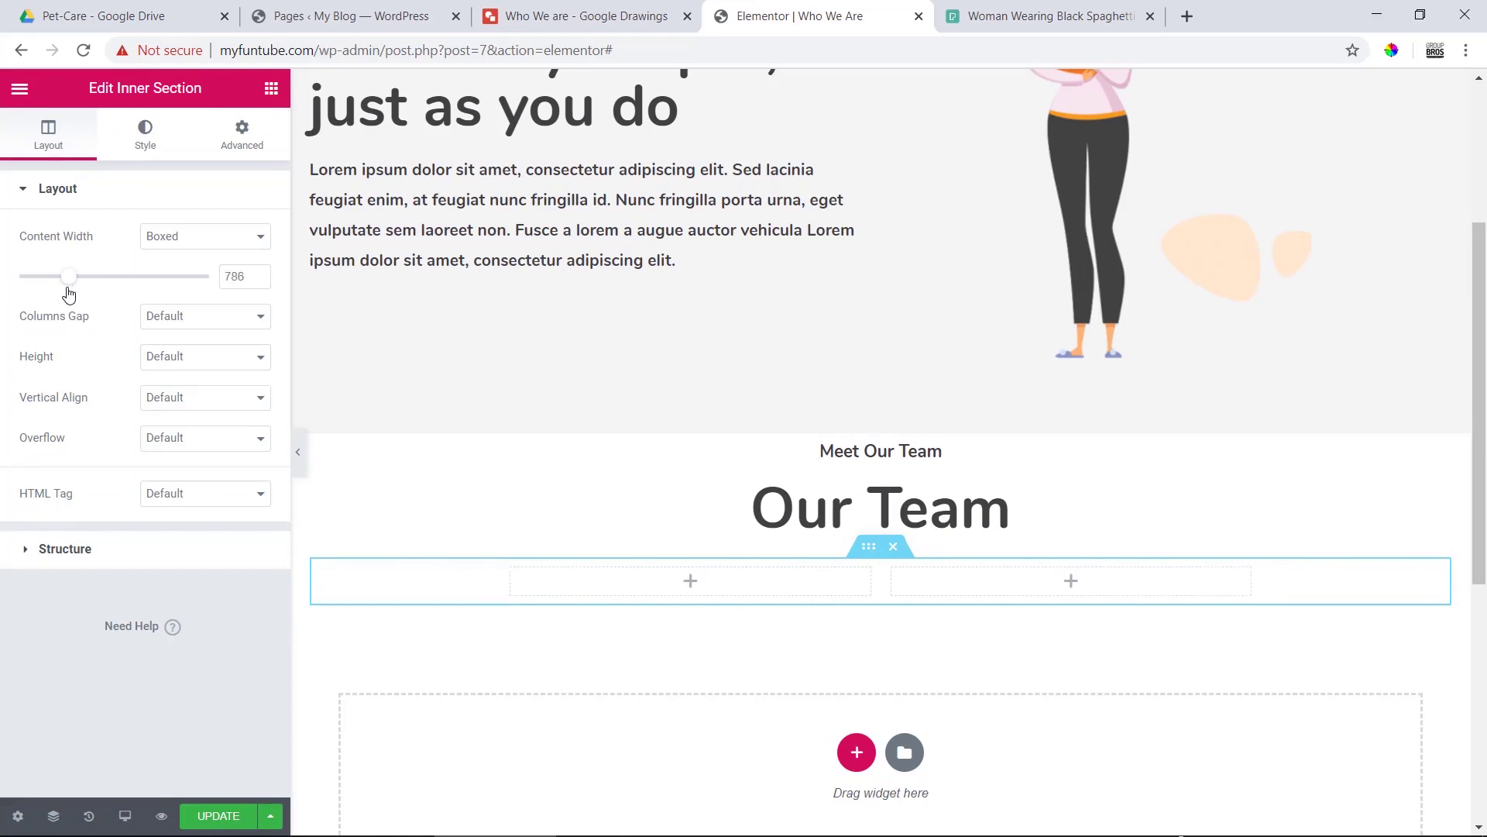
- Add an Image widget to the inner section's first column and upload the three team portraits to the media library
left_click(690, 581)
left_click_drag(58, 370, 625, 604)
left_click(209, 322)
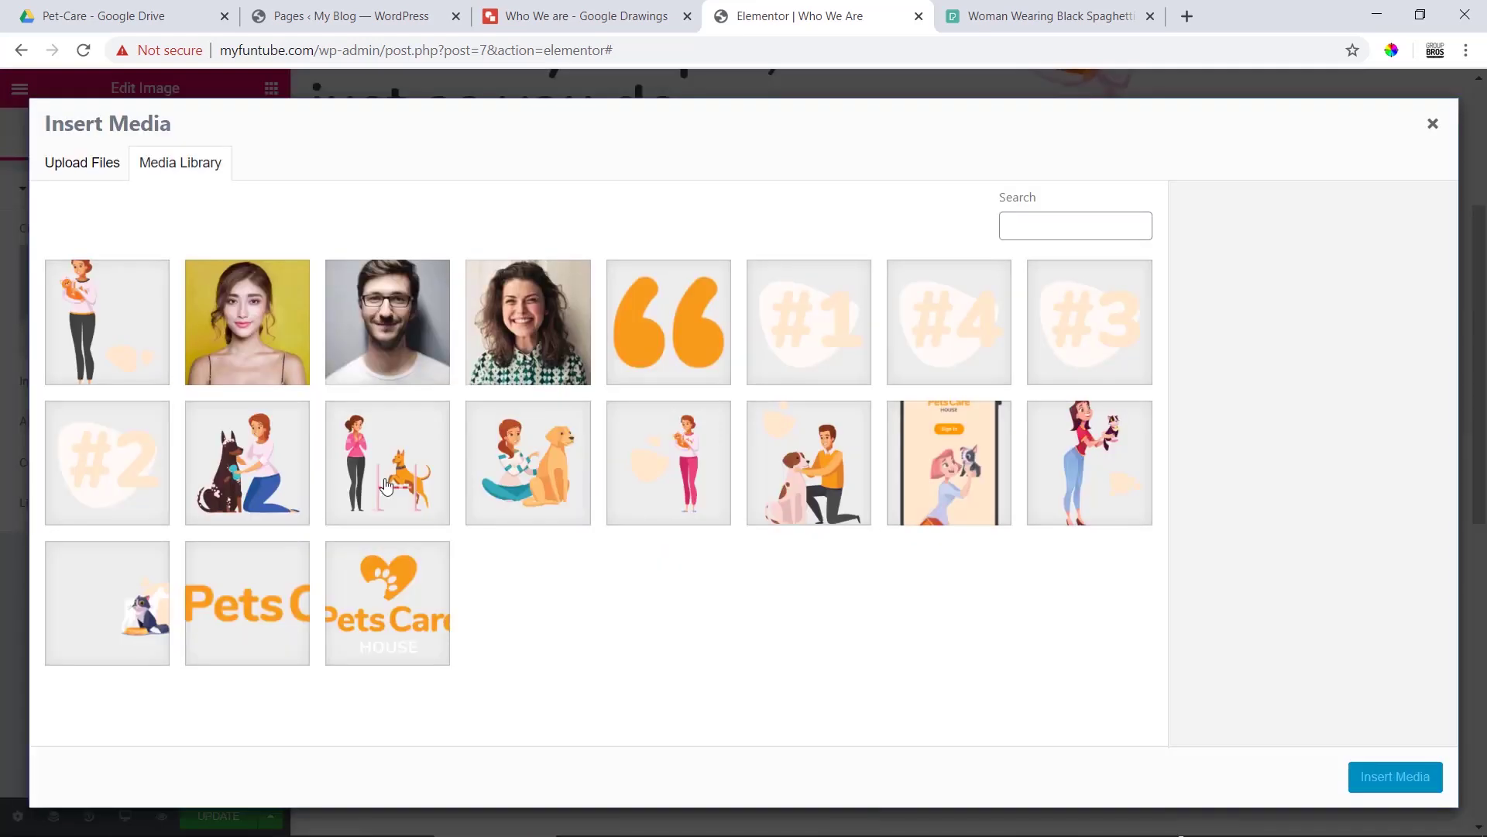
left_click(598, 821)
left_click_drag(804, 386, 449, 217)
left_click_drag(495, 268, 1053, 399)
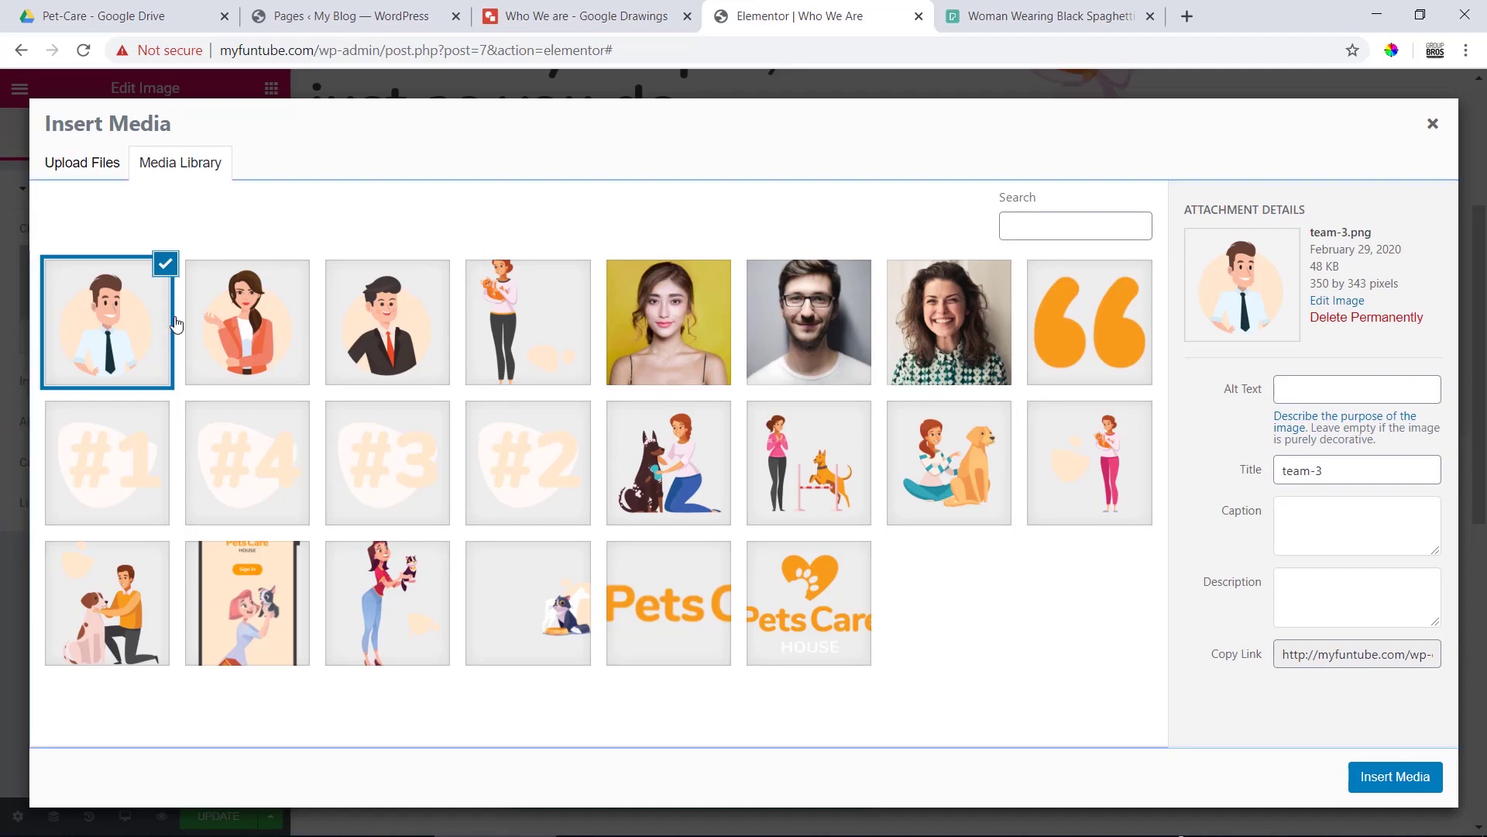
- Compare the portraits with the team order in the Who We Are drawing and insert team-1.png into the first column's Image widget
left_click(147, 346)
left_click(393, 347)
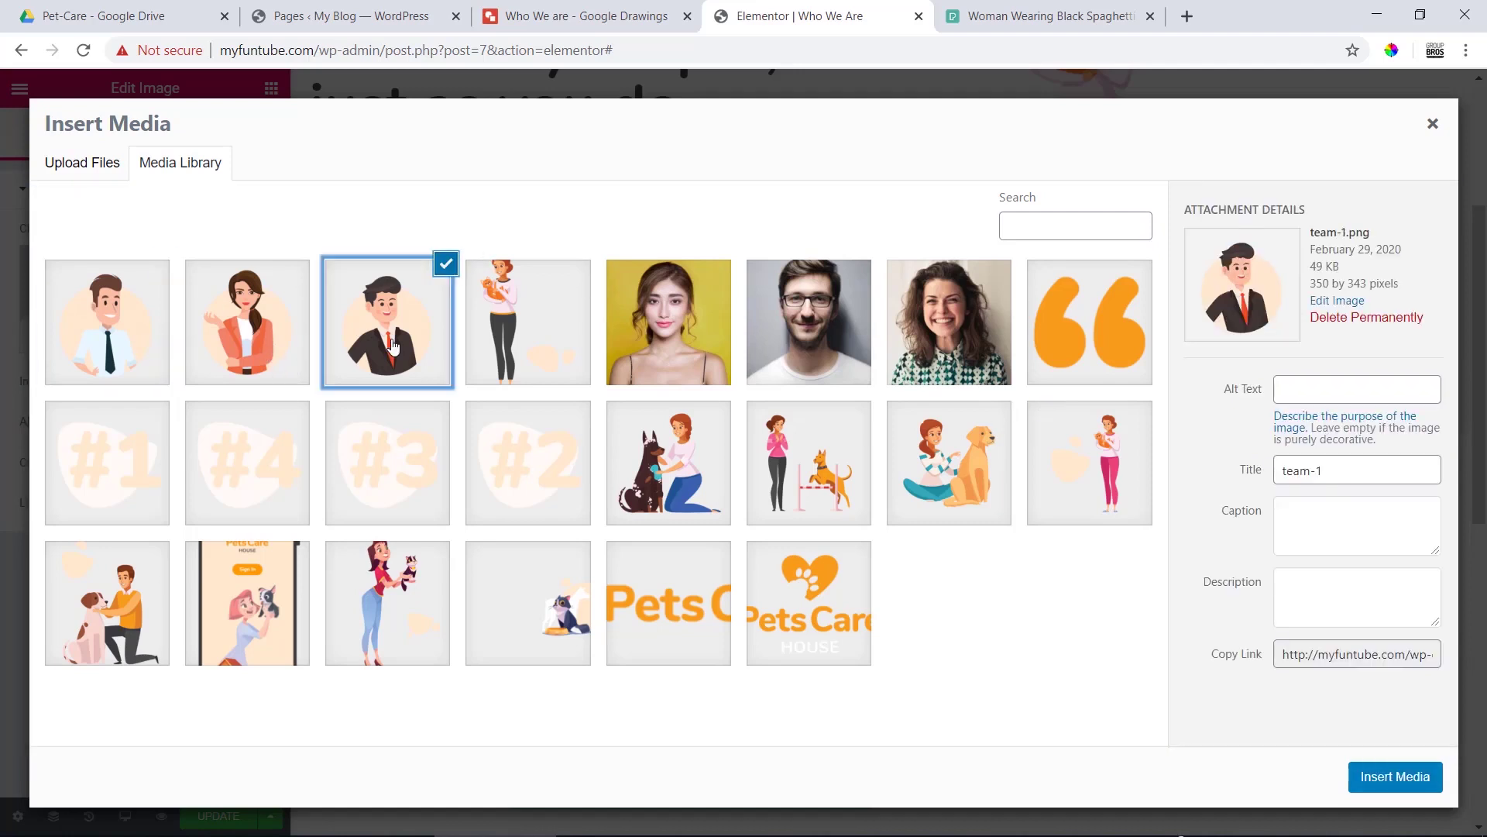
left_click(364, 15)
left_click(659, 16)
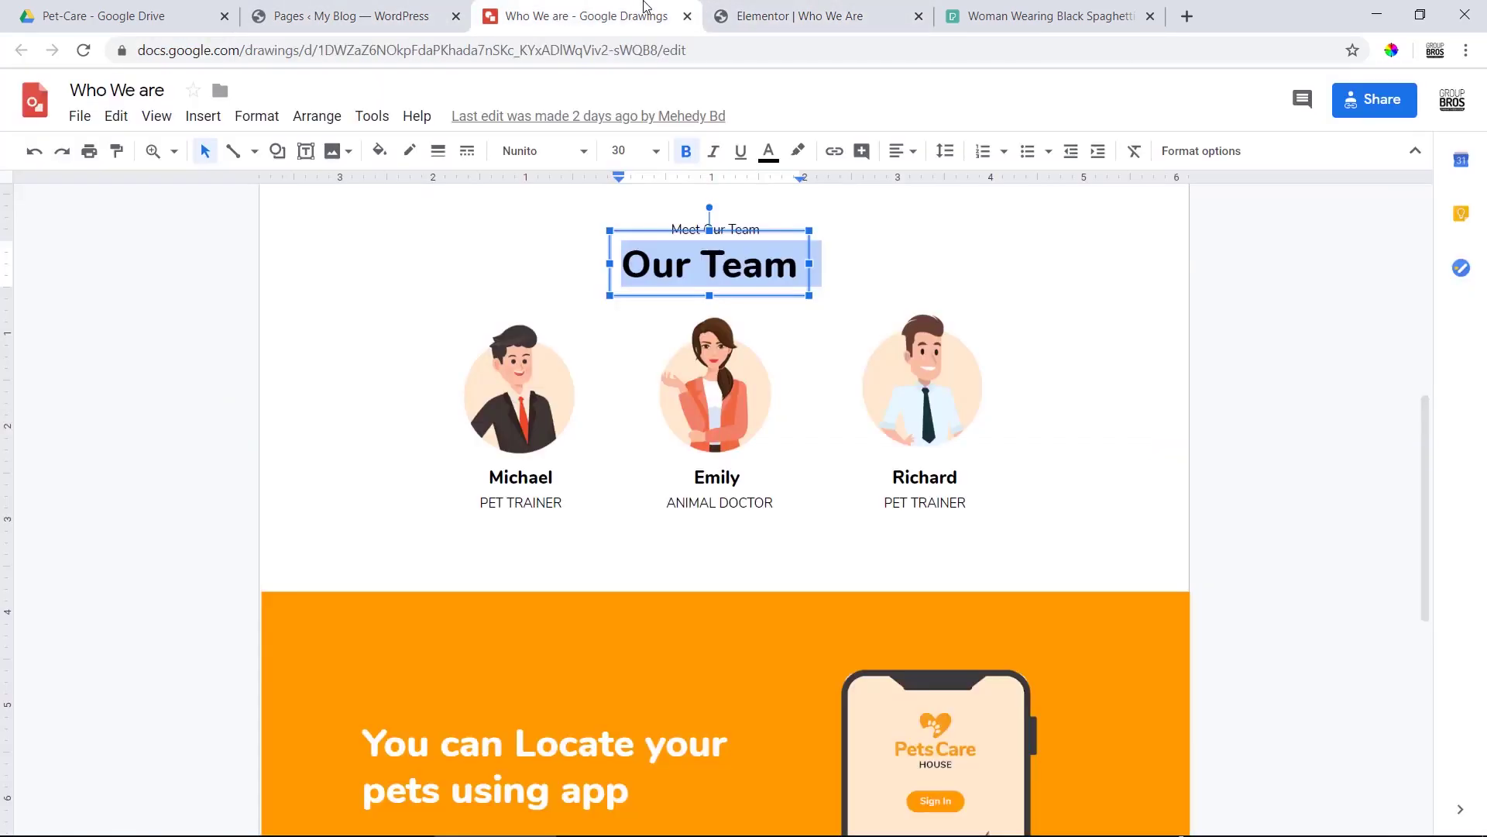
left_click(760, 6)
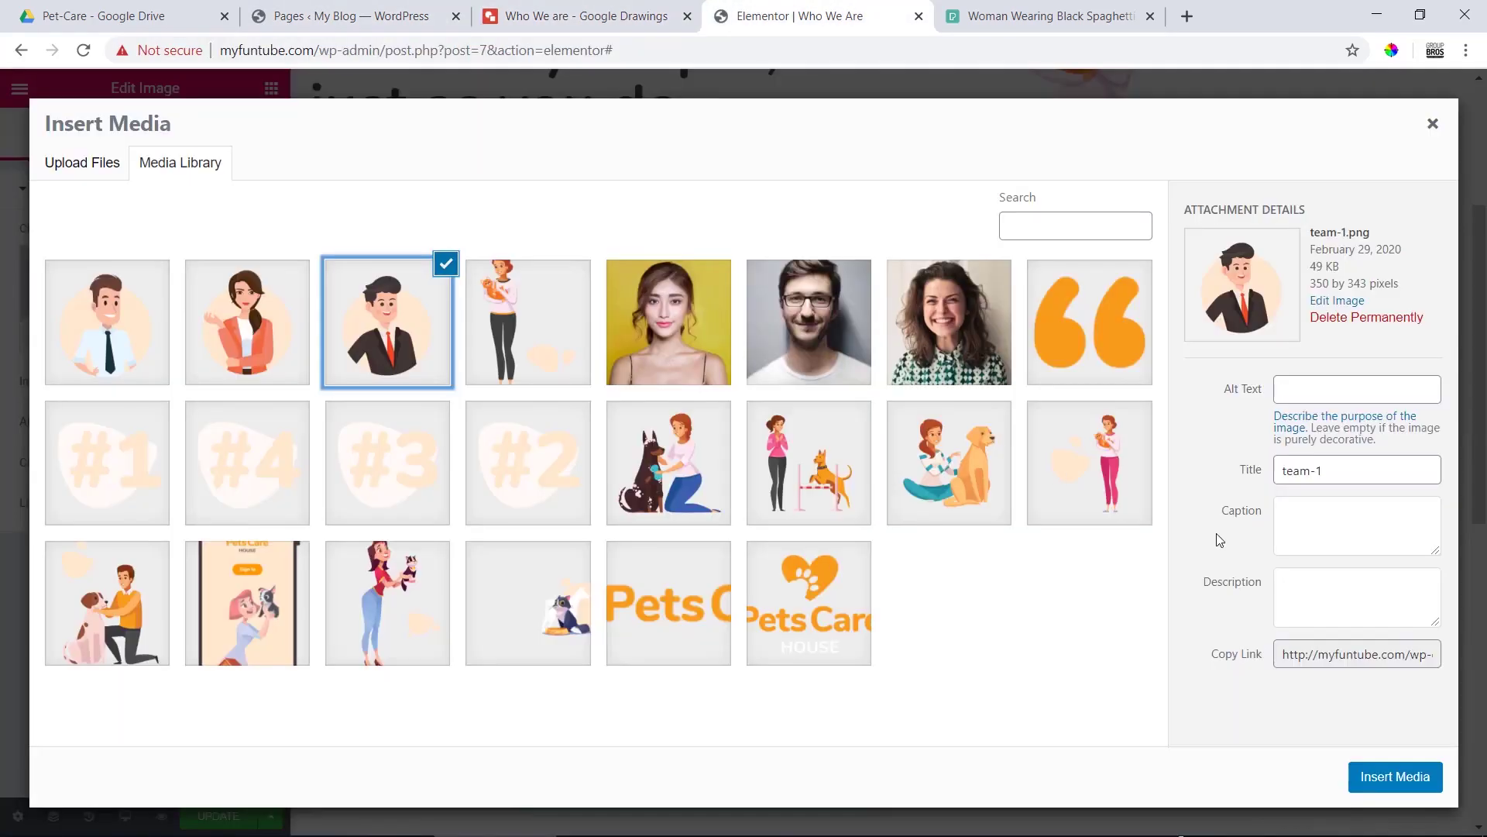
left_click(1393, 776)
- Try the Full, Medium - 300 x 300 and Thumbnail image sizes on the portrait and compare it with the drawing
scroll(787, 621, "down", 3)
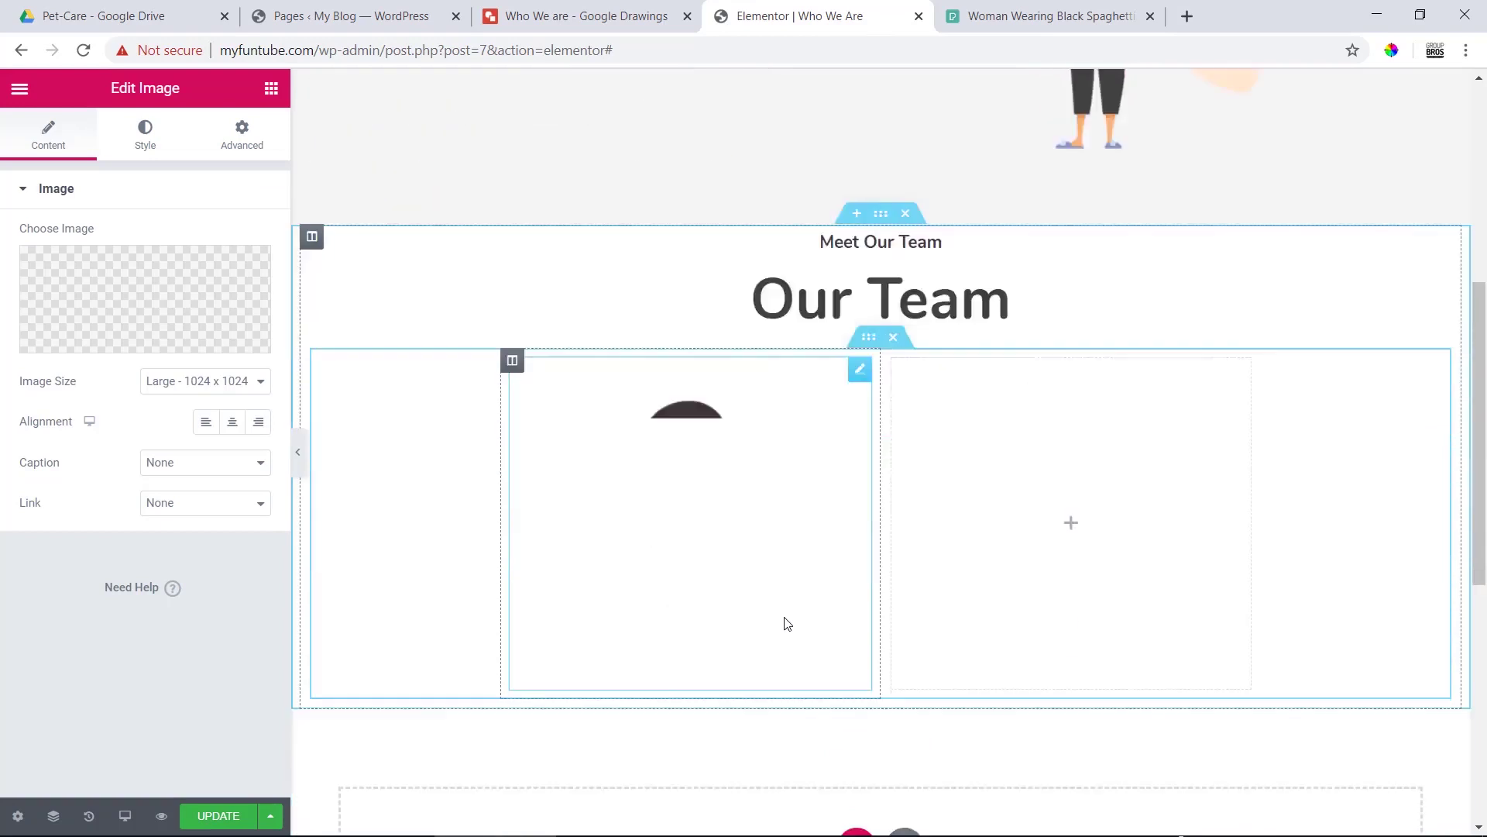
left_click(189, 383)
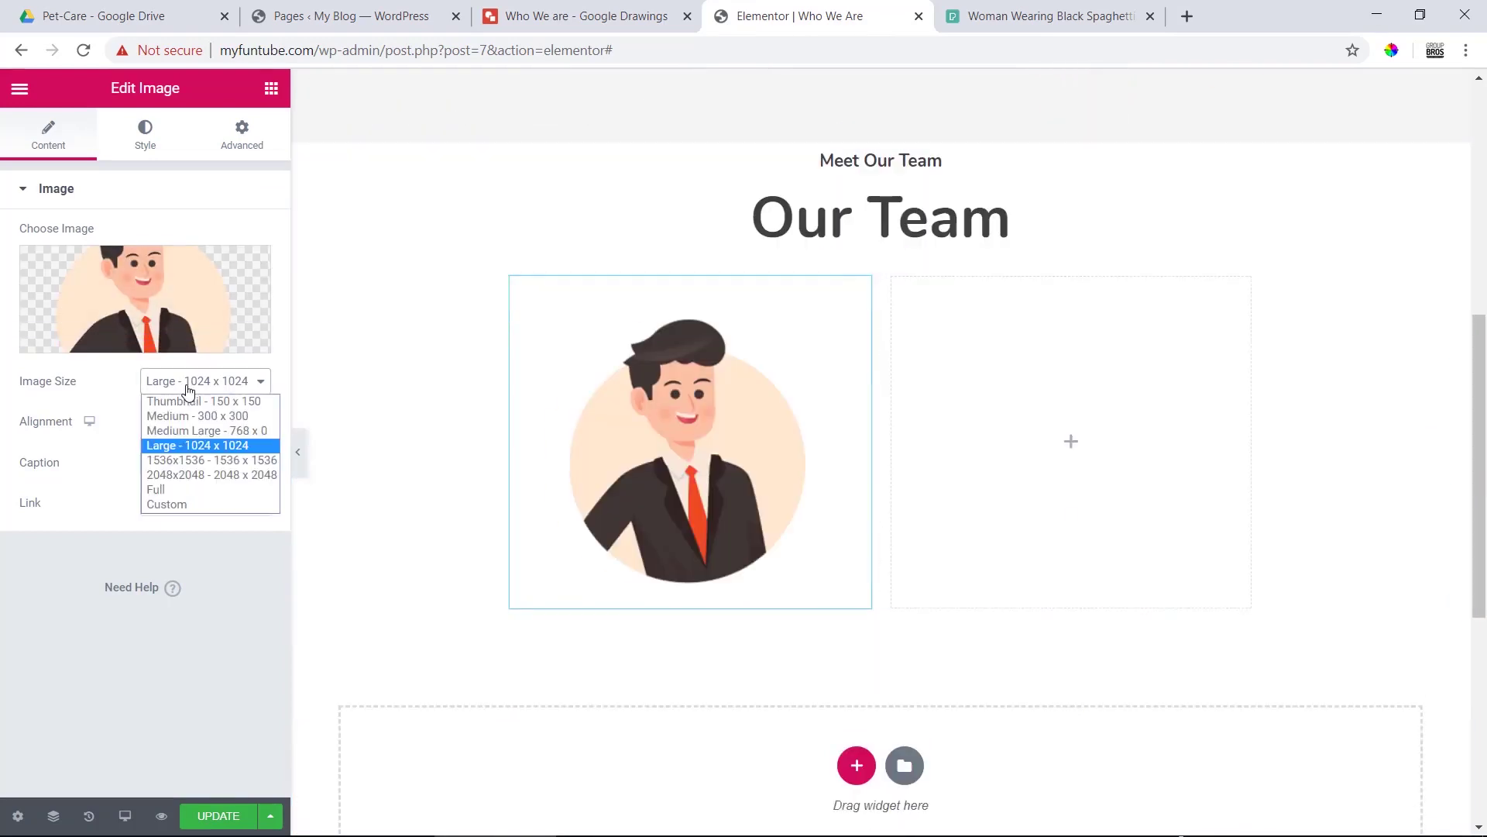
left_click(198, 493)
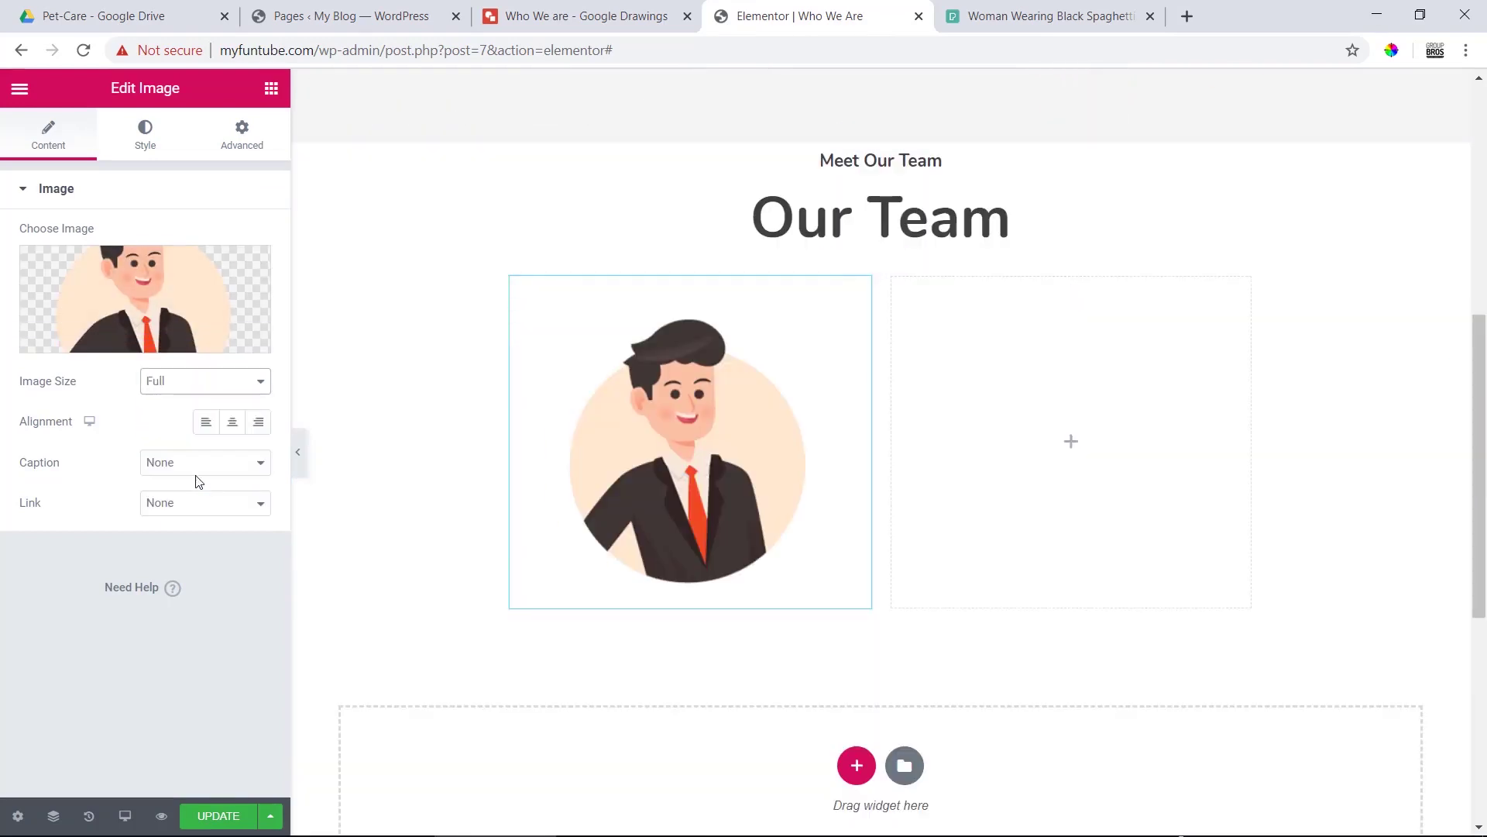
left_click(215, 383)
left_click(219, 416)
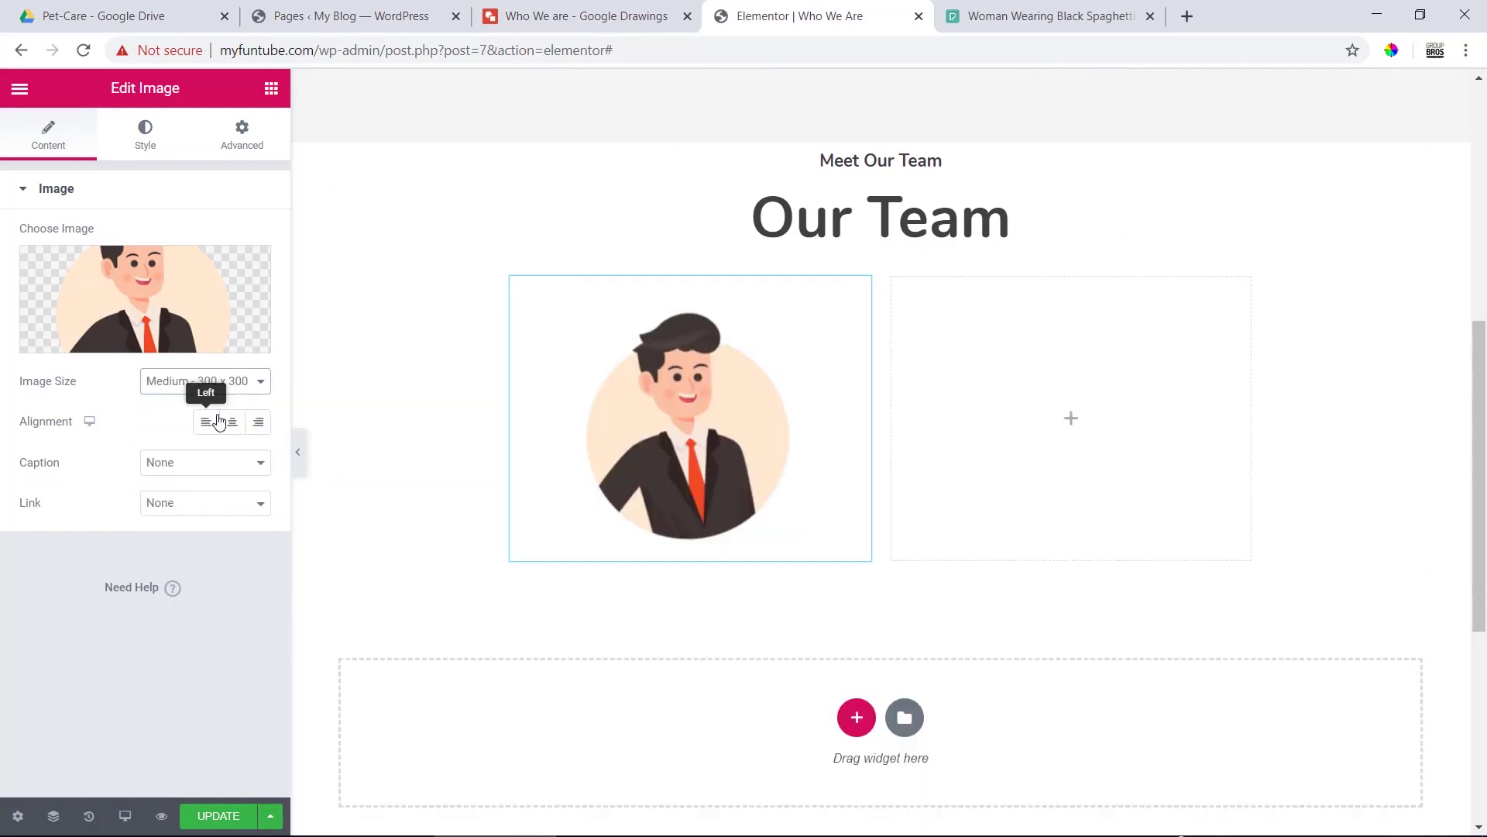
left_click(187, 384)
left_click(190, 417)
left_click(190, 384)
left_click(194, 401)
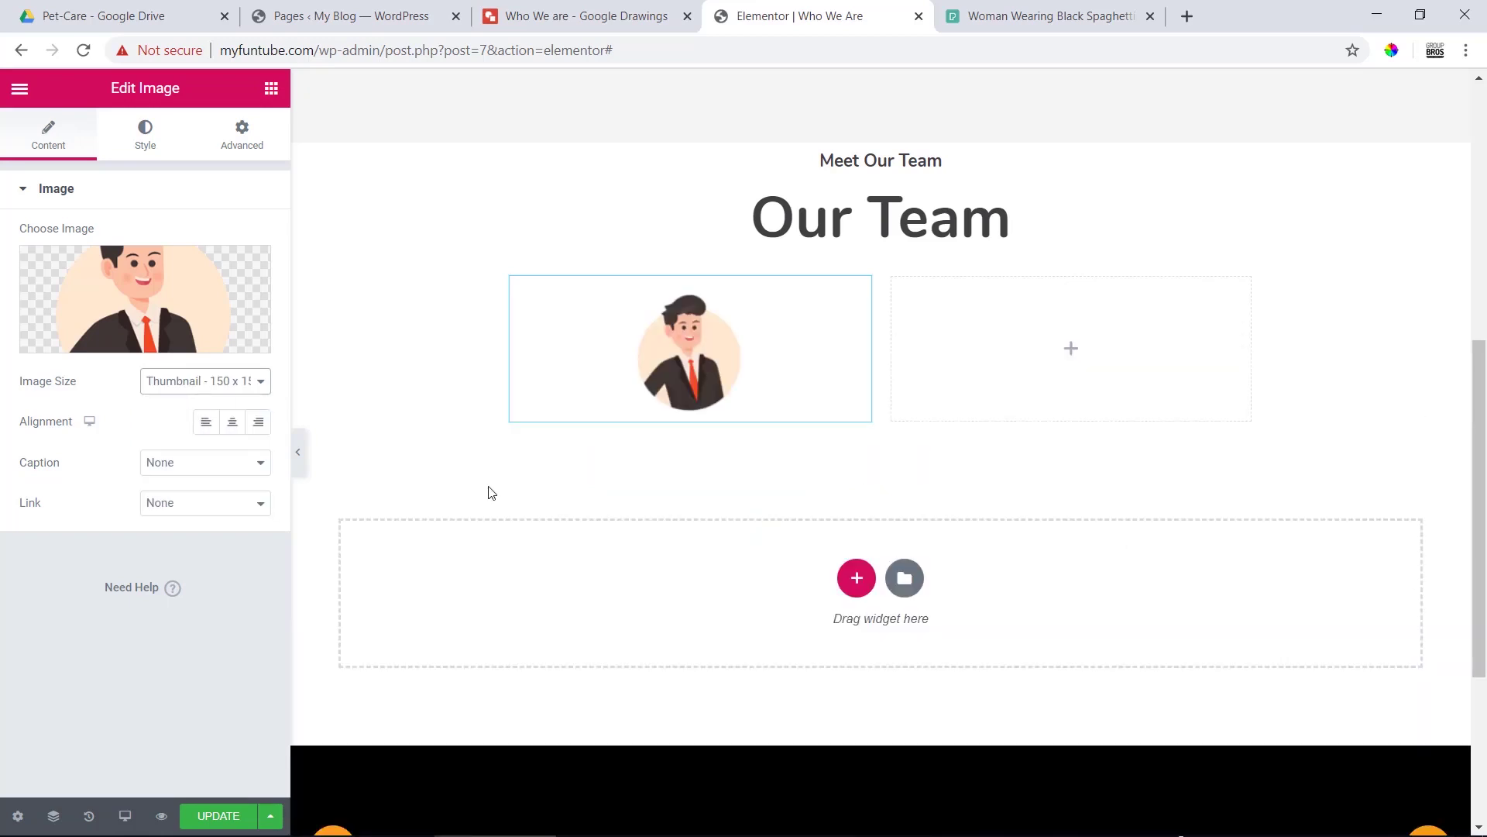
left_click(605, 14)
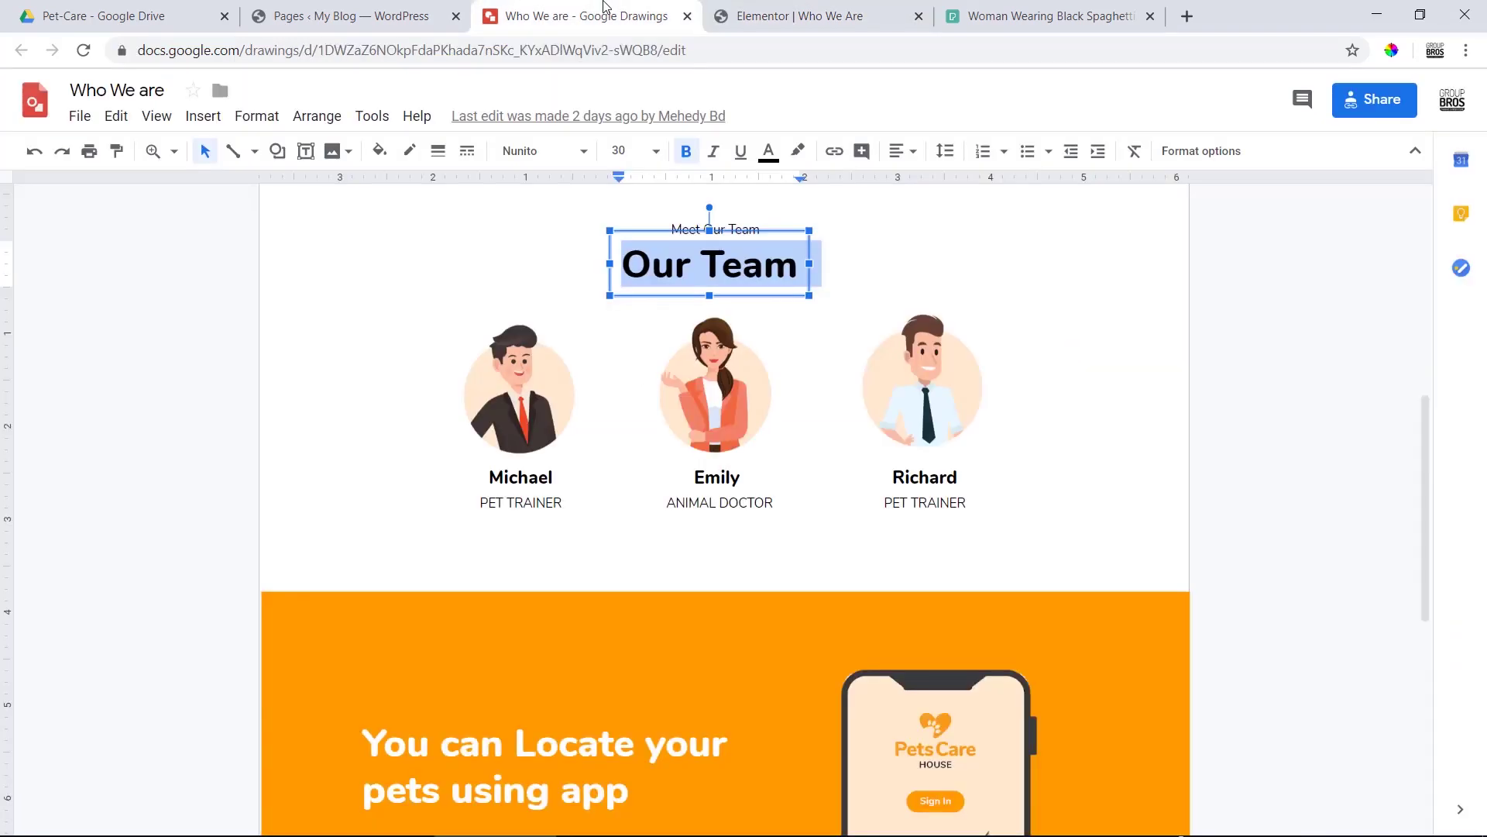
left_click(725, 9)
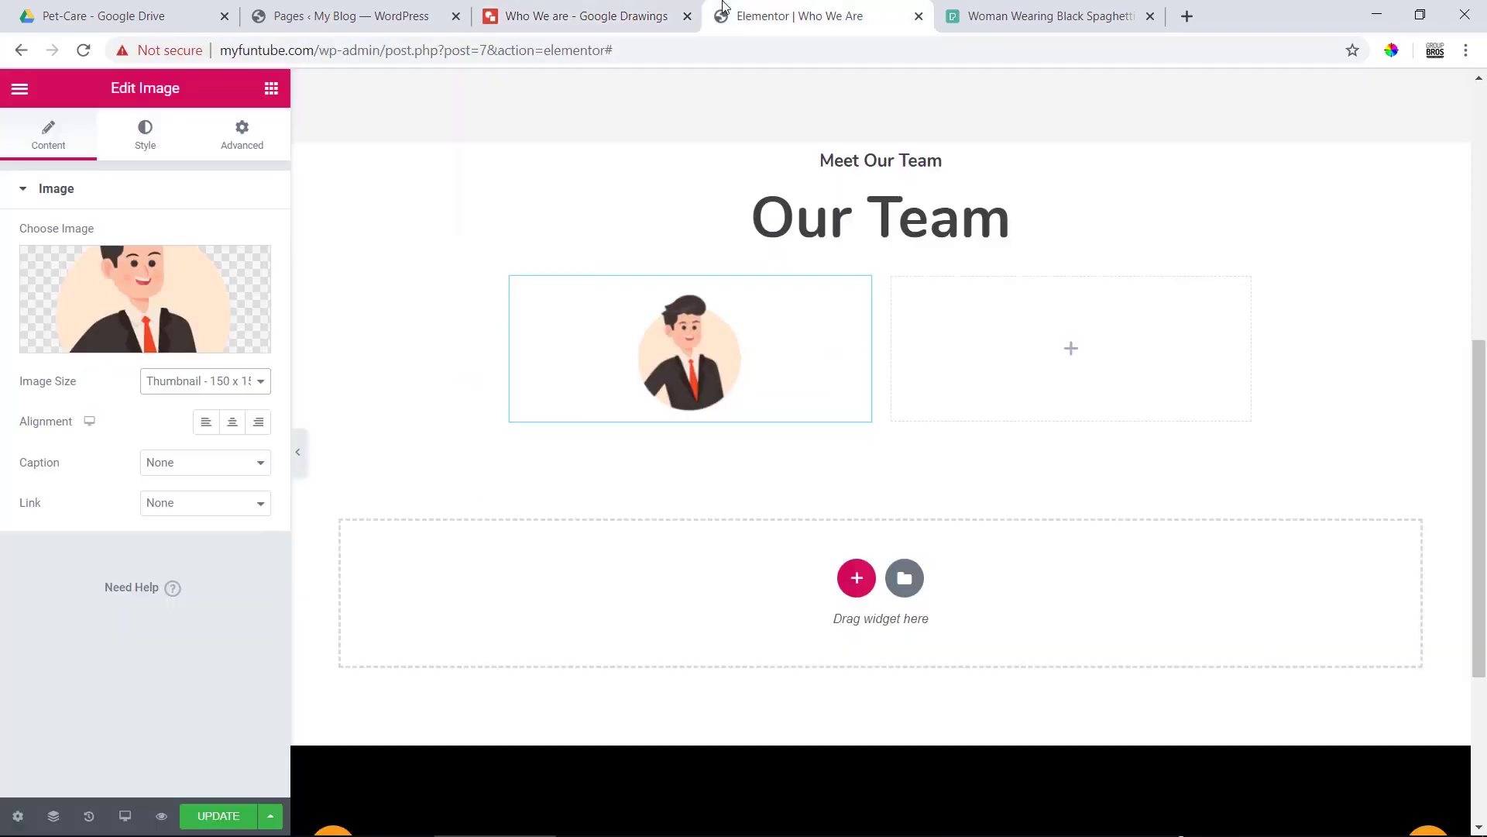
- Check the portrait's file details in the media library and set its image size to Medium - 300 x 300
left_click(147, 287)
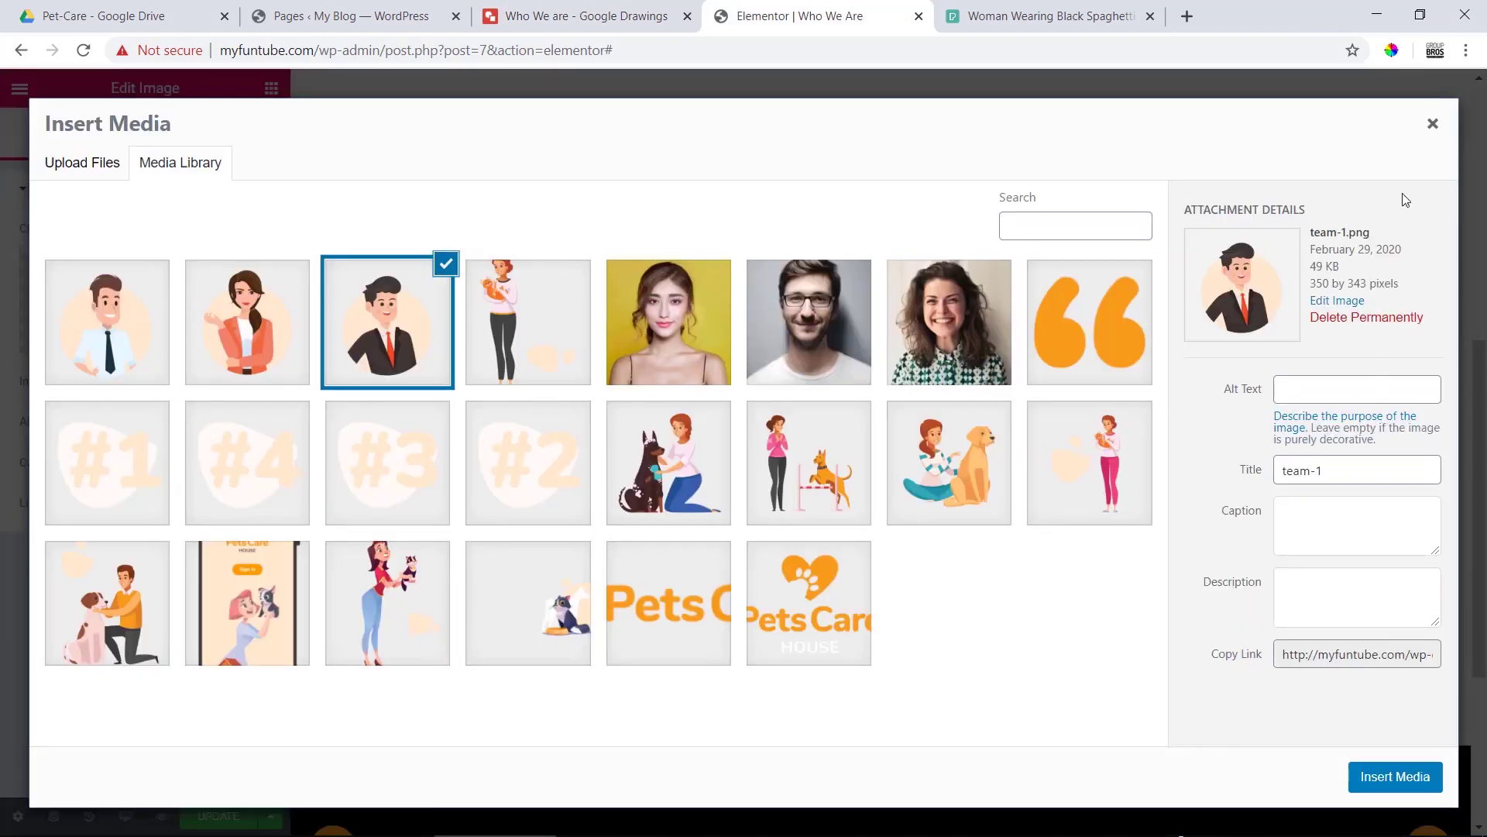
left_click(1432, 126)
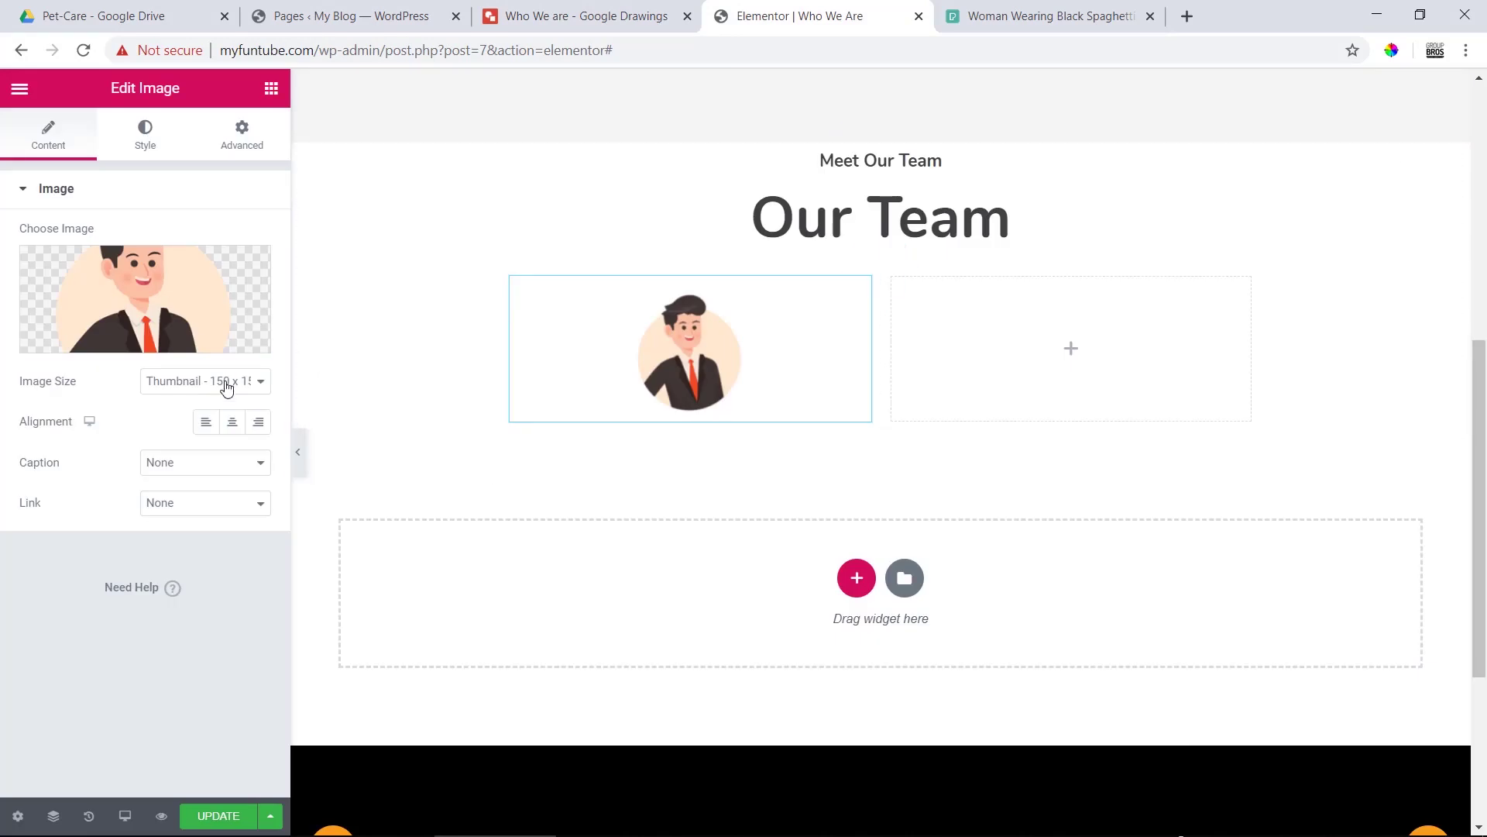
left_click(224, 380)
left_click(199, 418)
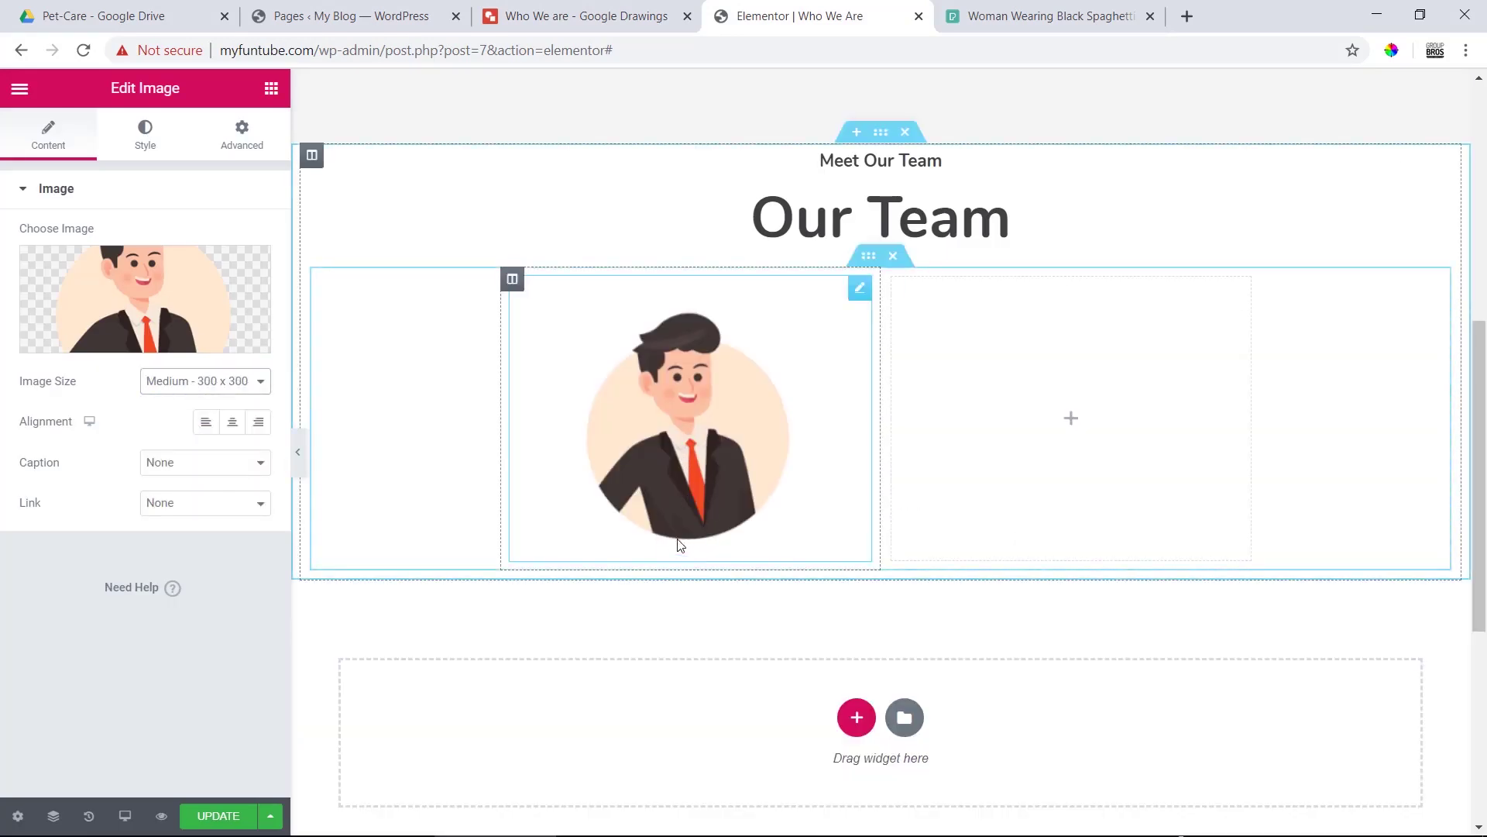
- Duplicate the inner section's portrait column, select the first portrait and switch to the Our Team area of the Who We Are drawing
right_click(508, 290)
left_click(553, 328)
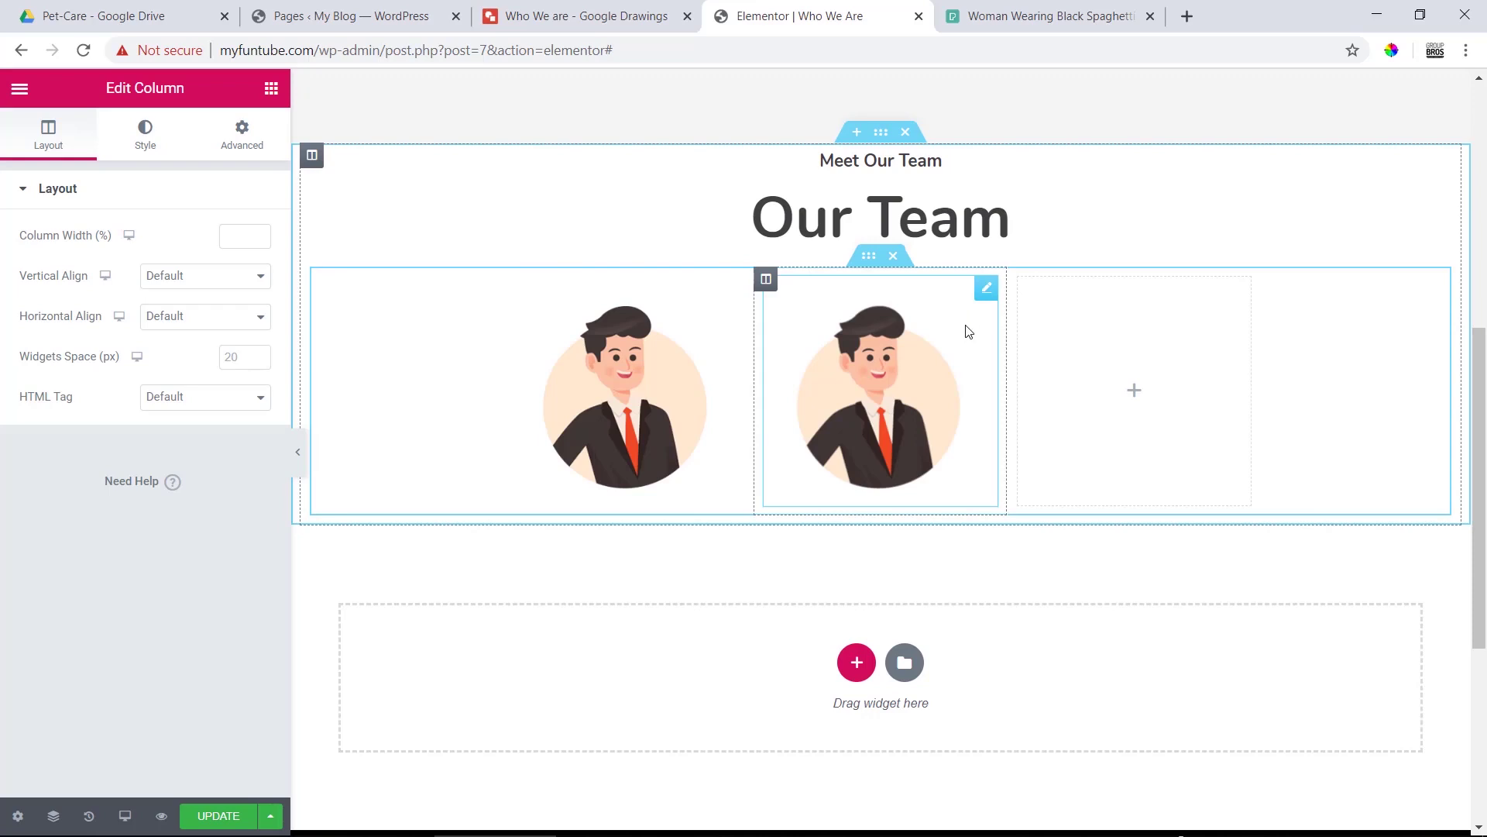
left_click(621, 497)
left_click(557, 9)
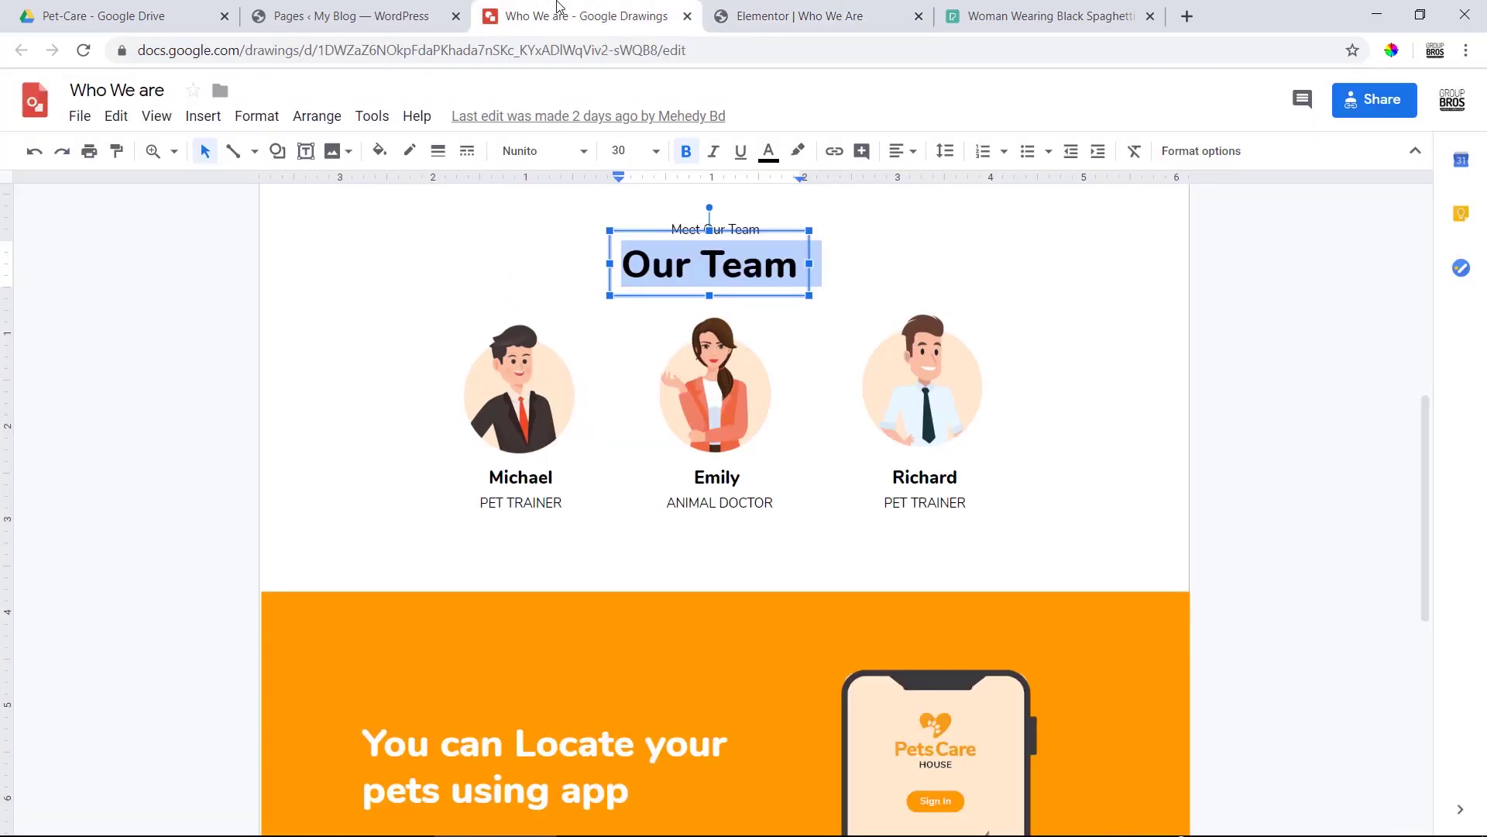
- Copy the first team member's name from the Who We Are drawing and add a Heading widget below the first portrait in Elementor
double_click(513, 473)
right_click(513, 476)
left_click(550, 408)
left_click(791, 14)
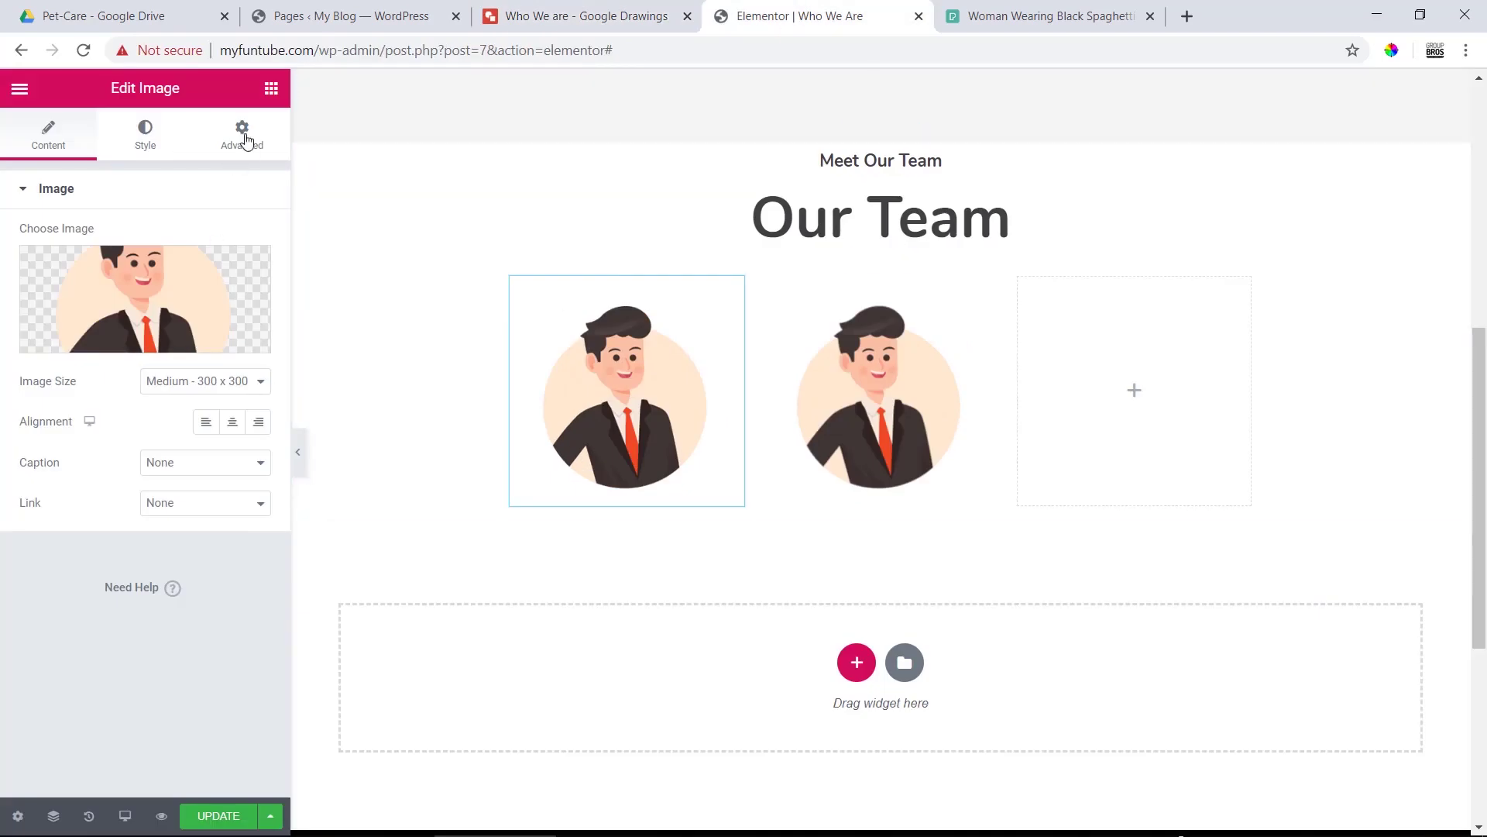
left_click(271, 87)
left_click_drag(213, 279, 580, 472)
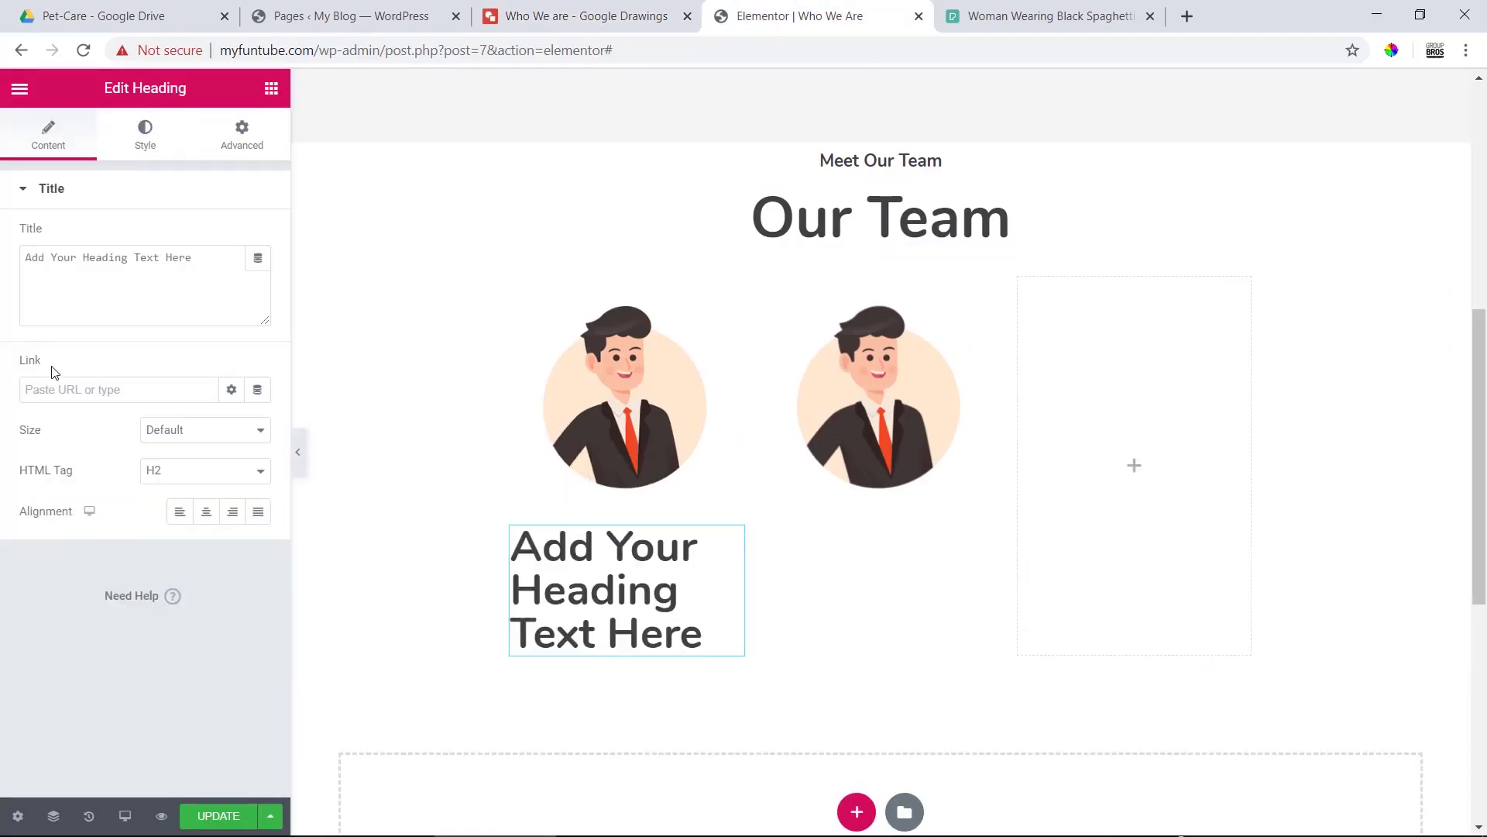
- Set the new heading's HTML tag to H5, replace its title with the copied member name and center it
left_click(234, 474)
left_click(201, 551)
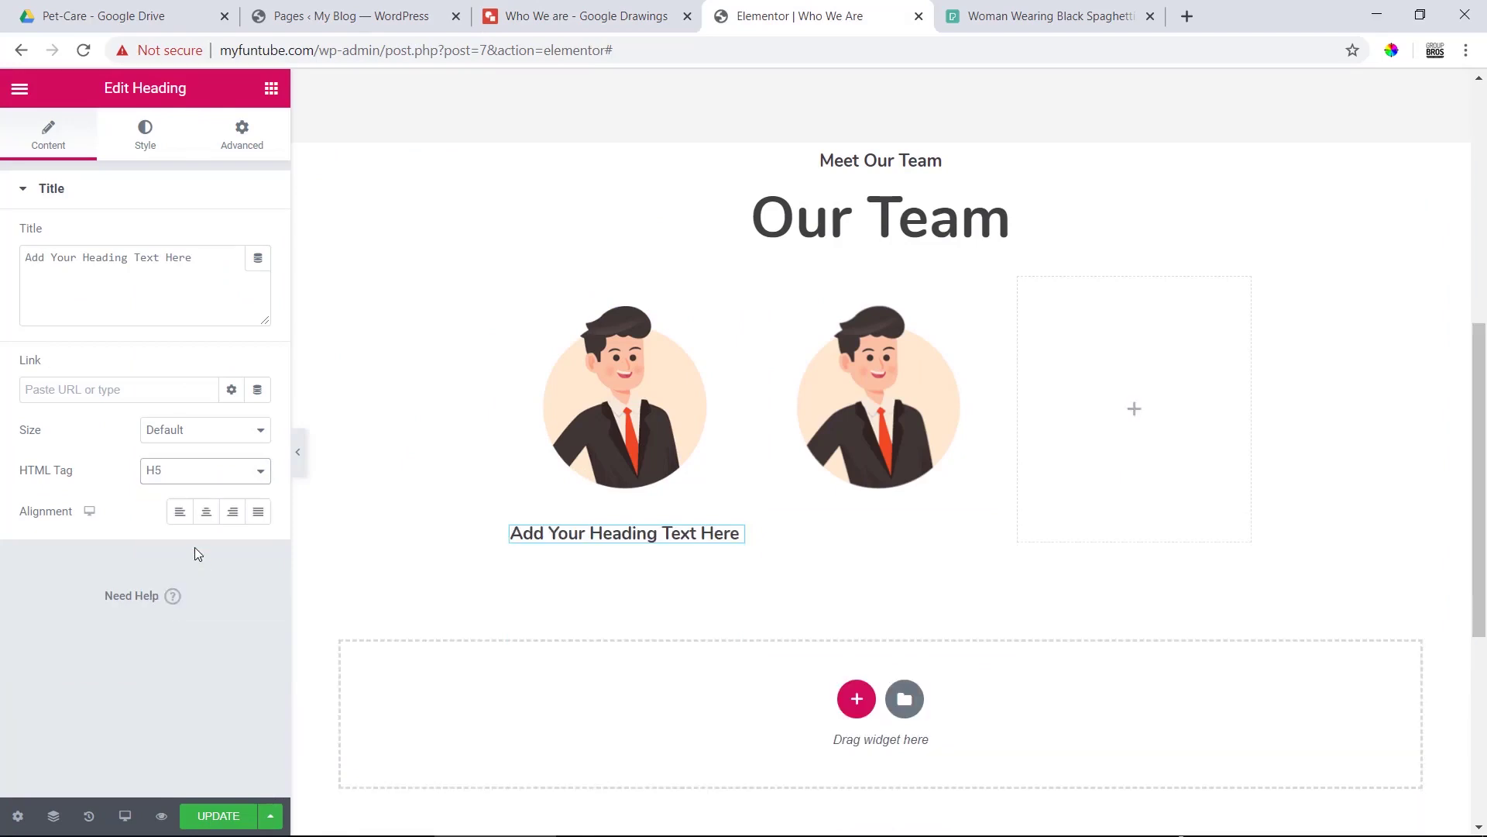
triple_click(116, 259)
right_click(116, 262)
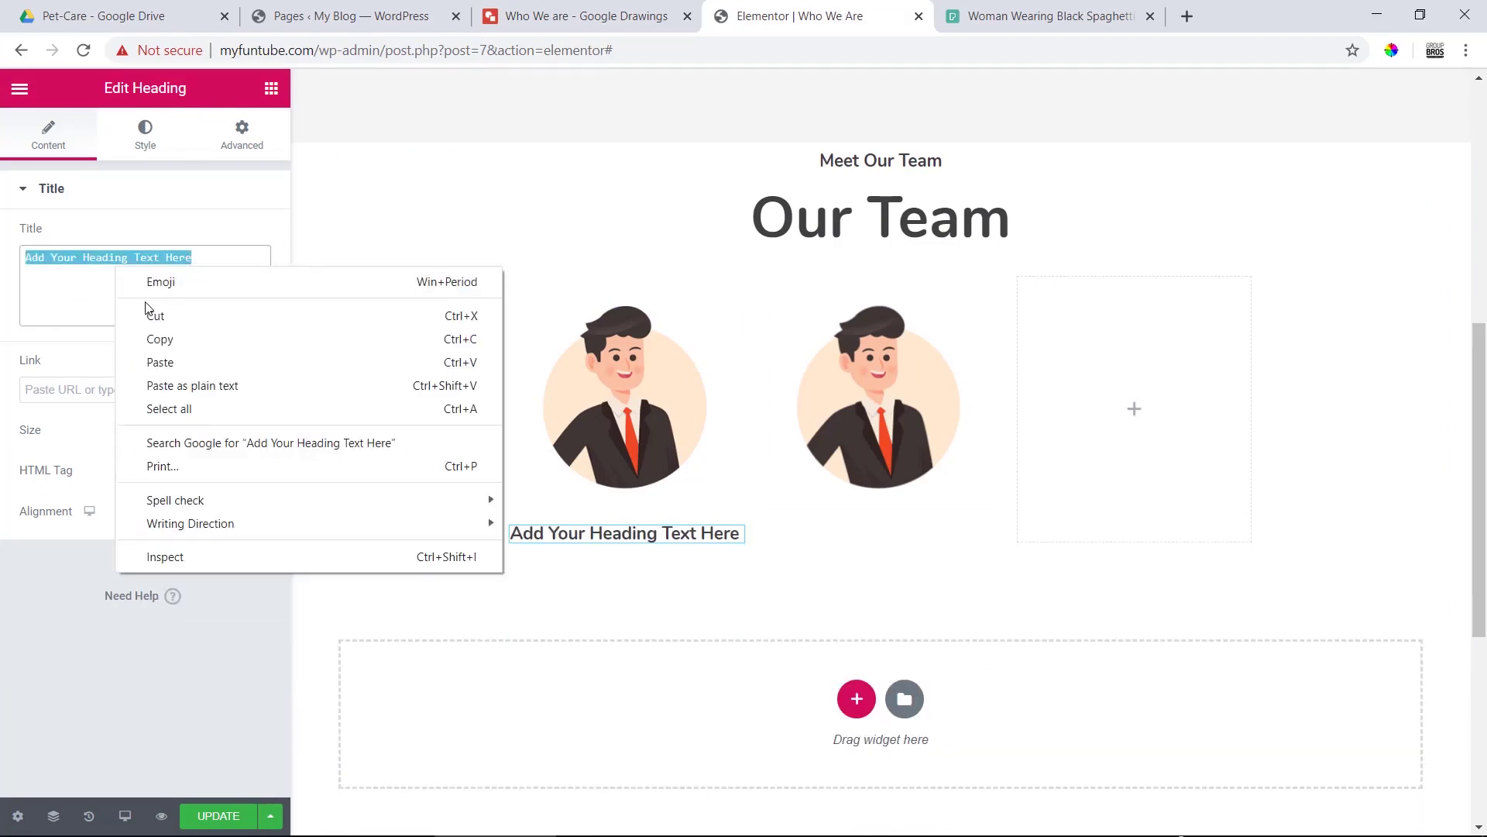
left_click(160, 357)
left_click(206, 512)
- Copy the job title PET TRAINER from the Who We Are drawing and add a Text Editor widget below the name heading in Elementor
left_click(651, 7)
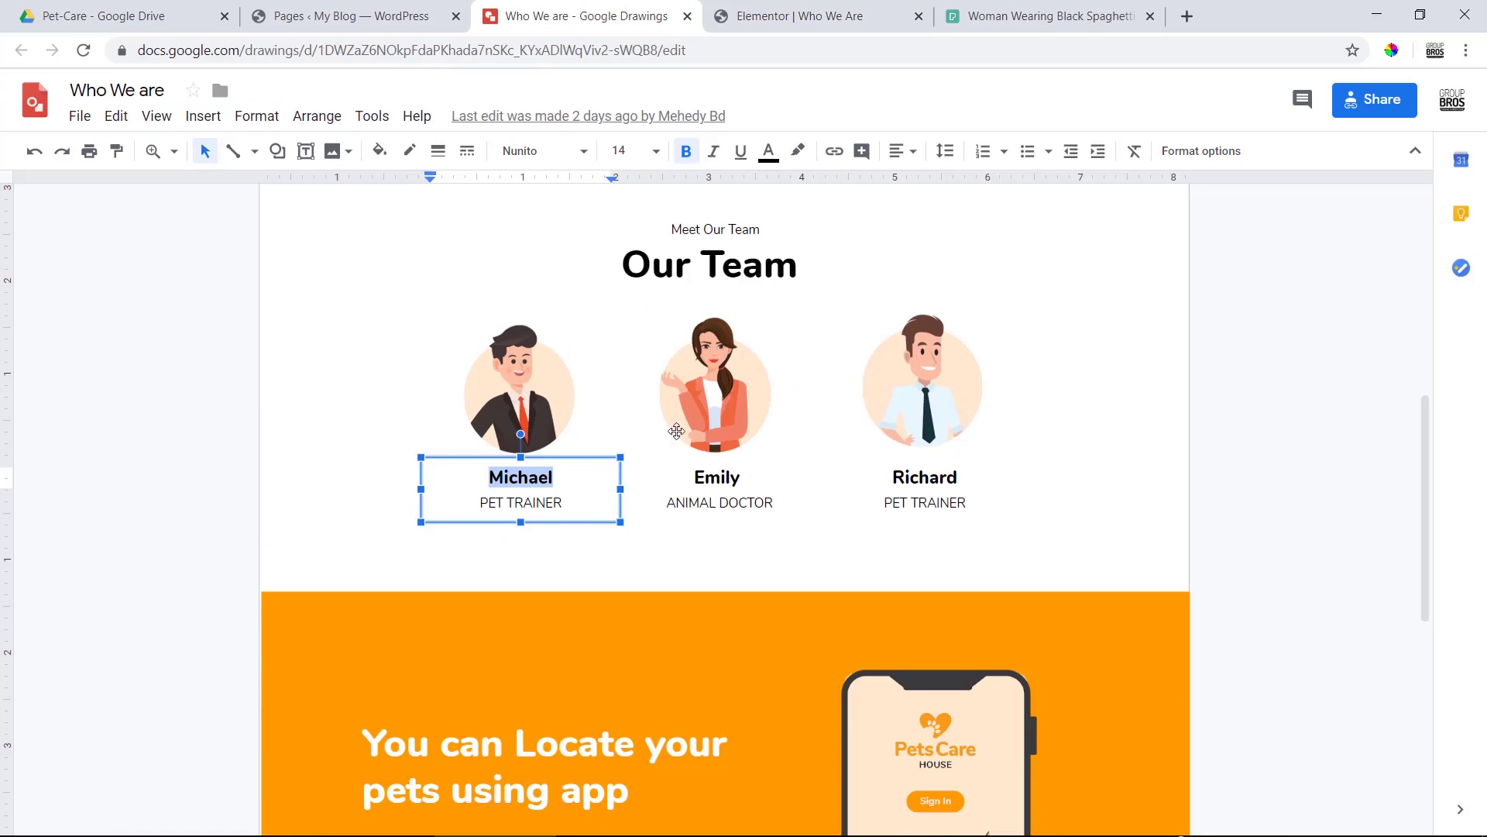
triple_click(504, 504)
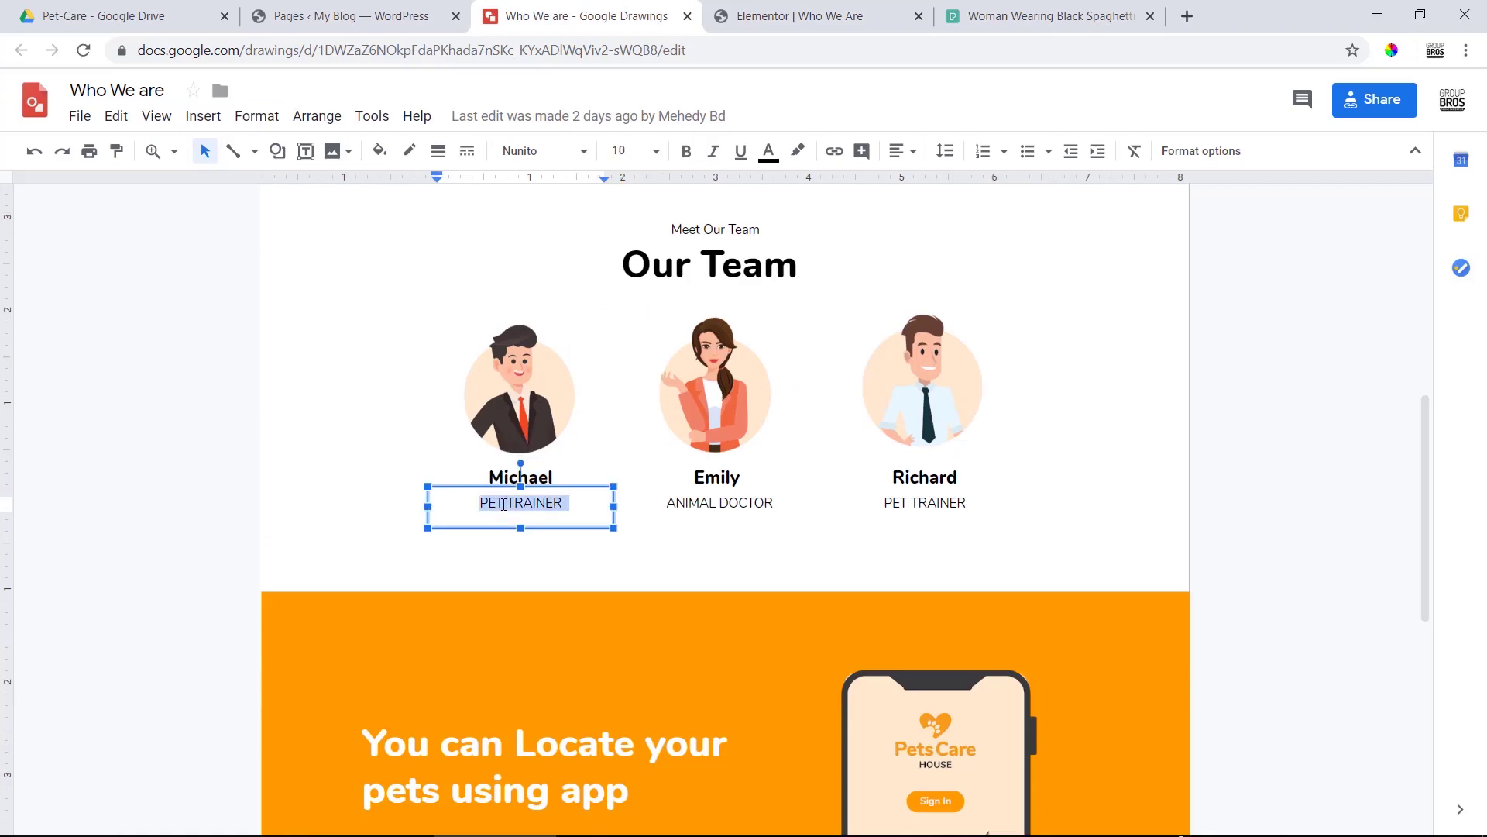
right_click(550, 507)
left_click(601, 403)
left_click(792, 11)
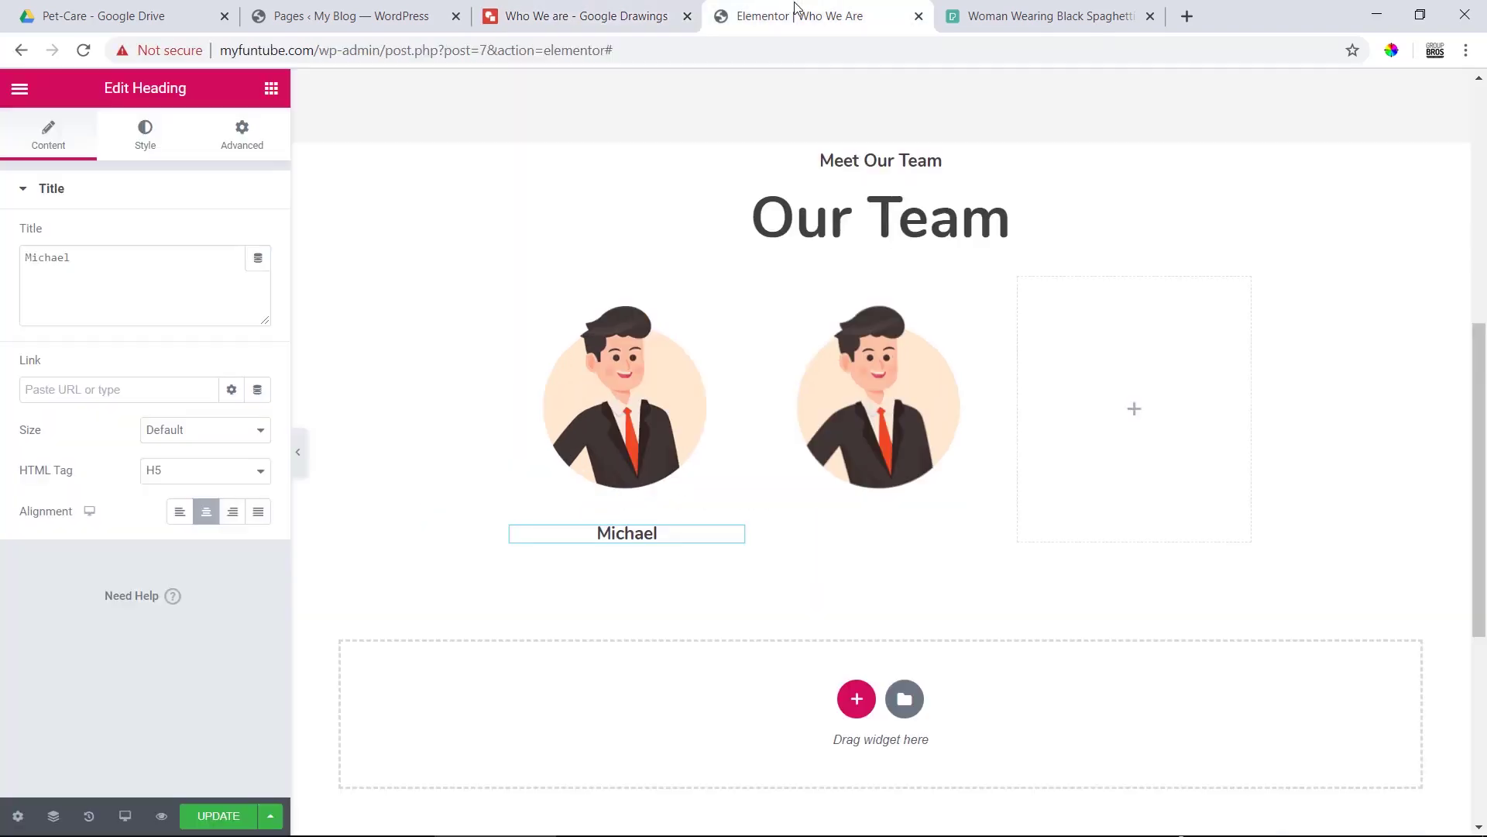
left_click(271, 87)
left_click_drag(207, 361, 634, 546)
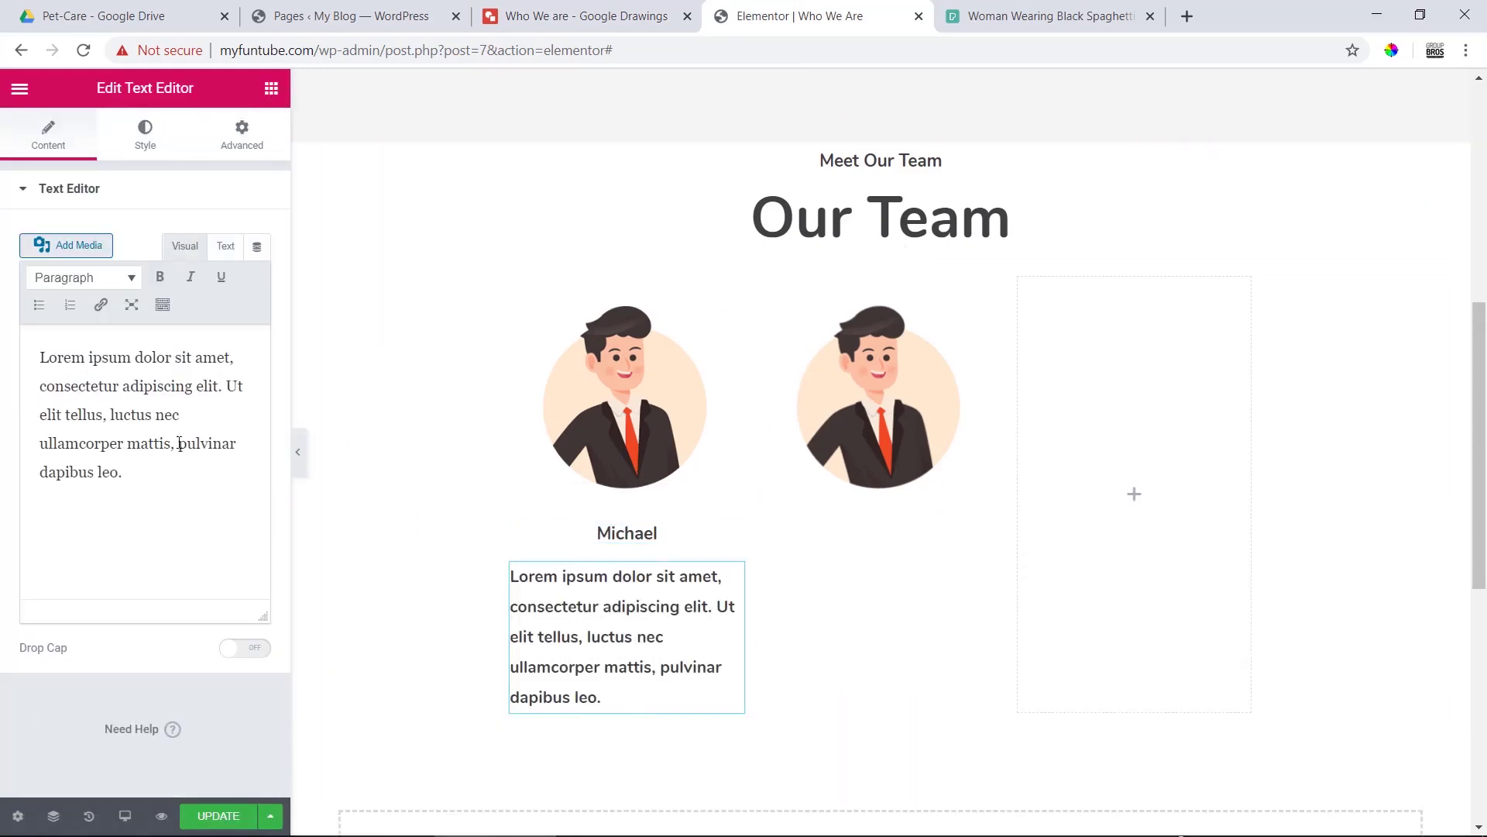
- Replace the Text Editor's placeholder paragraph with the copied plain text PET TRAINER
left_click(226, 246)
left_click_drag(206, 405, 23, 310)
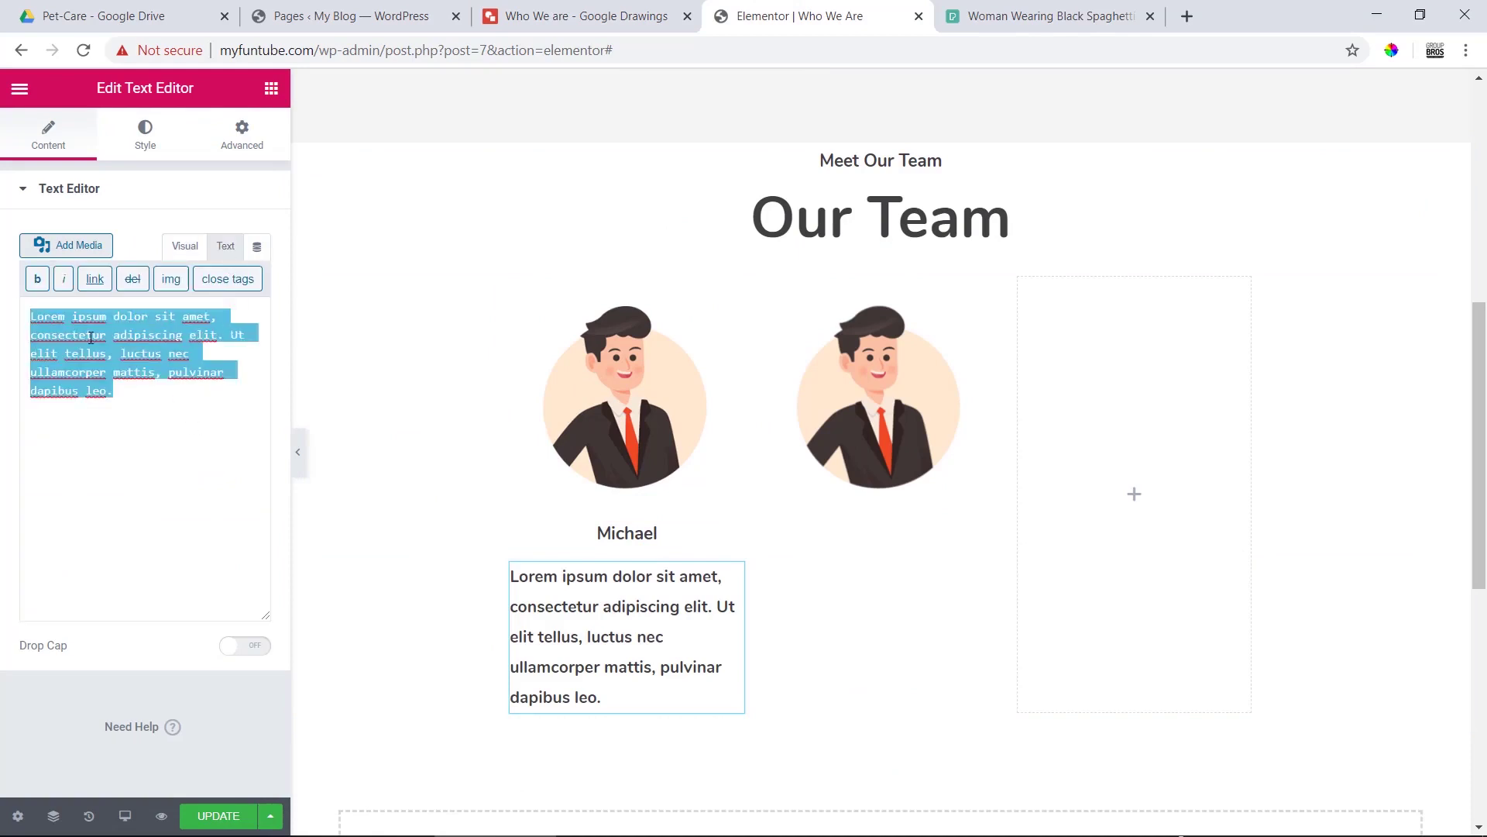
right_click(91, 339)
left_click(154, 424)
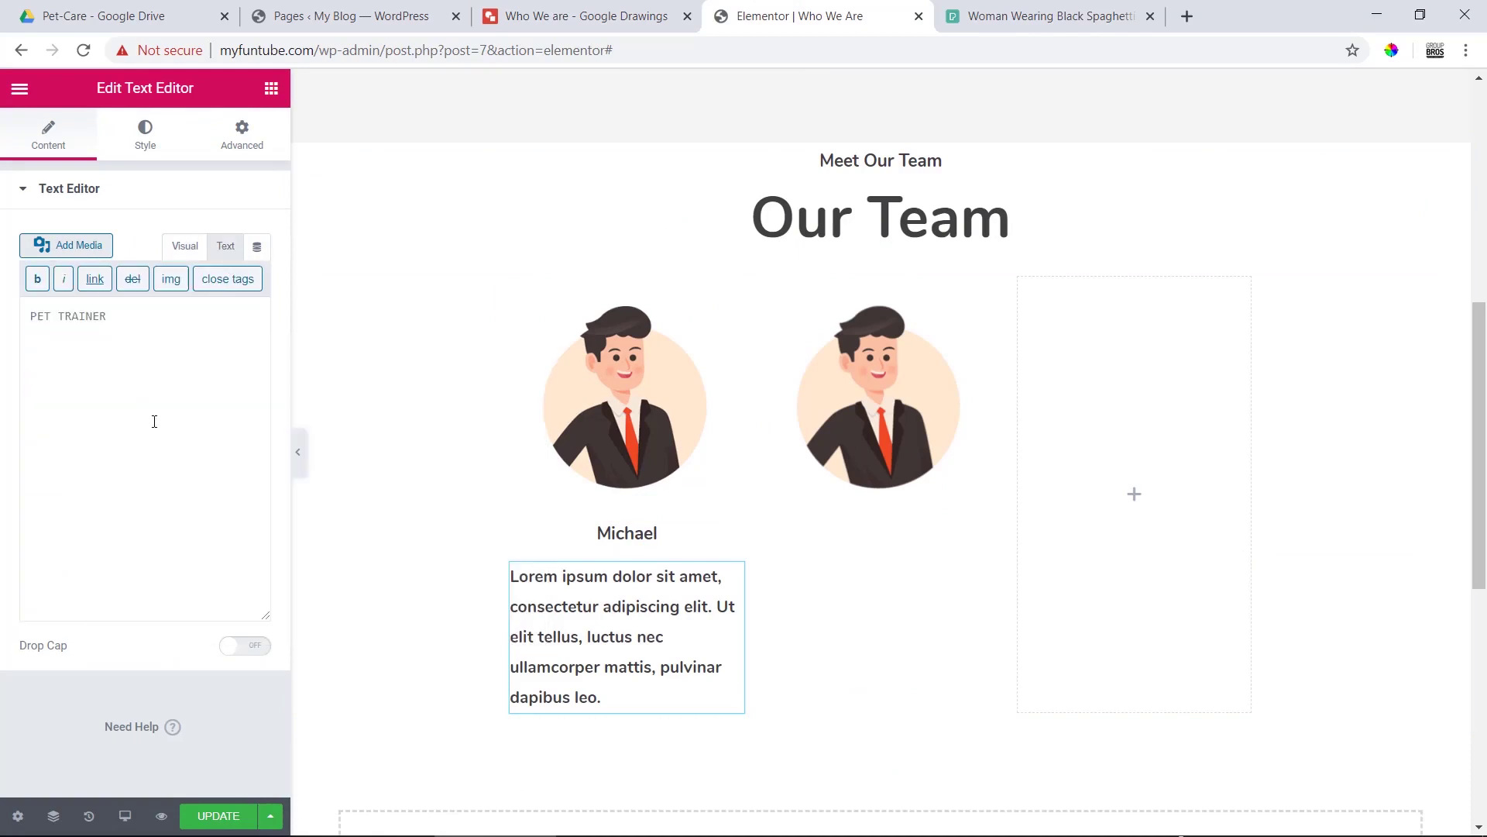
- Center the PET TRAINER text and set its typography to weight 300 and size 14 px
left_click(133, 127)
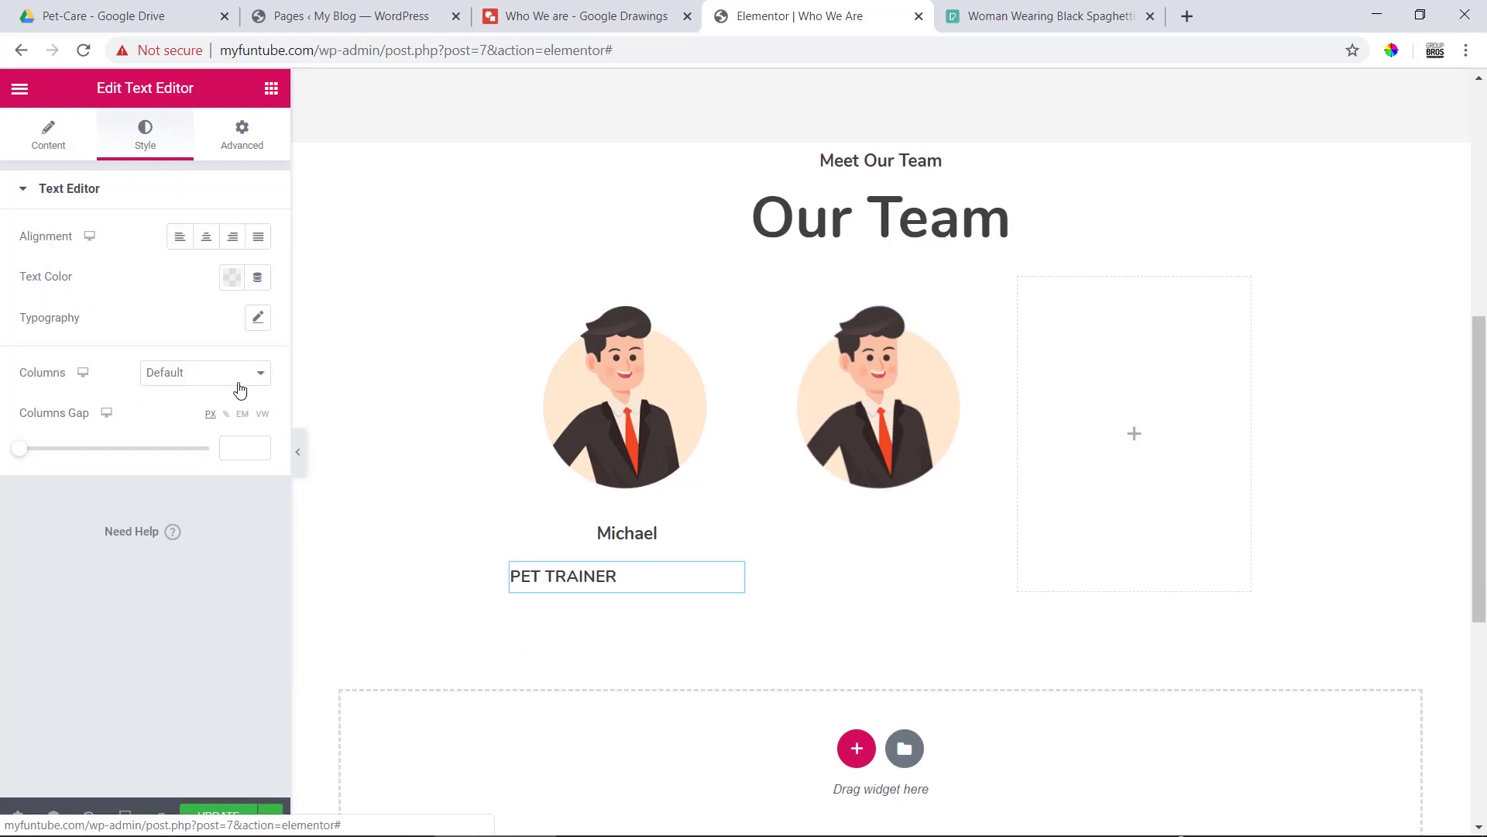
left_click(205, 237)
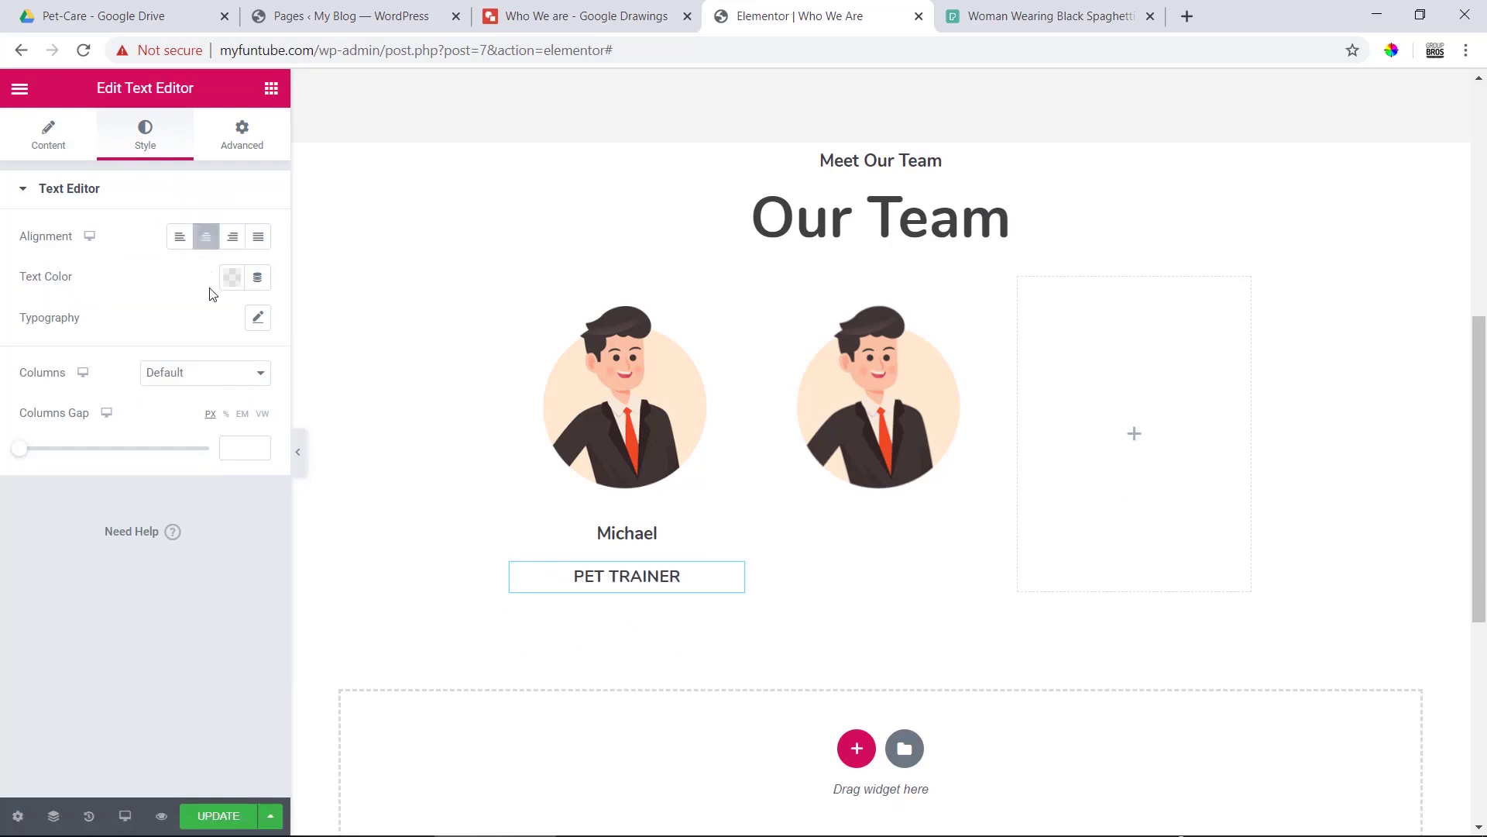
left_click(258, 319)
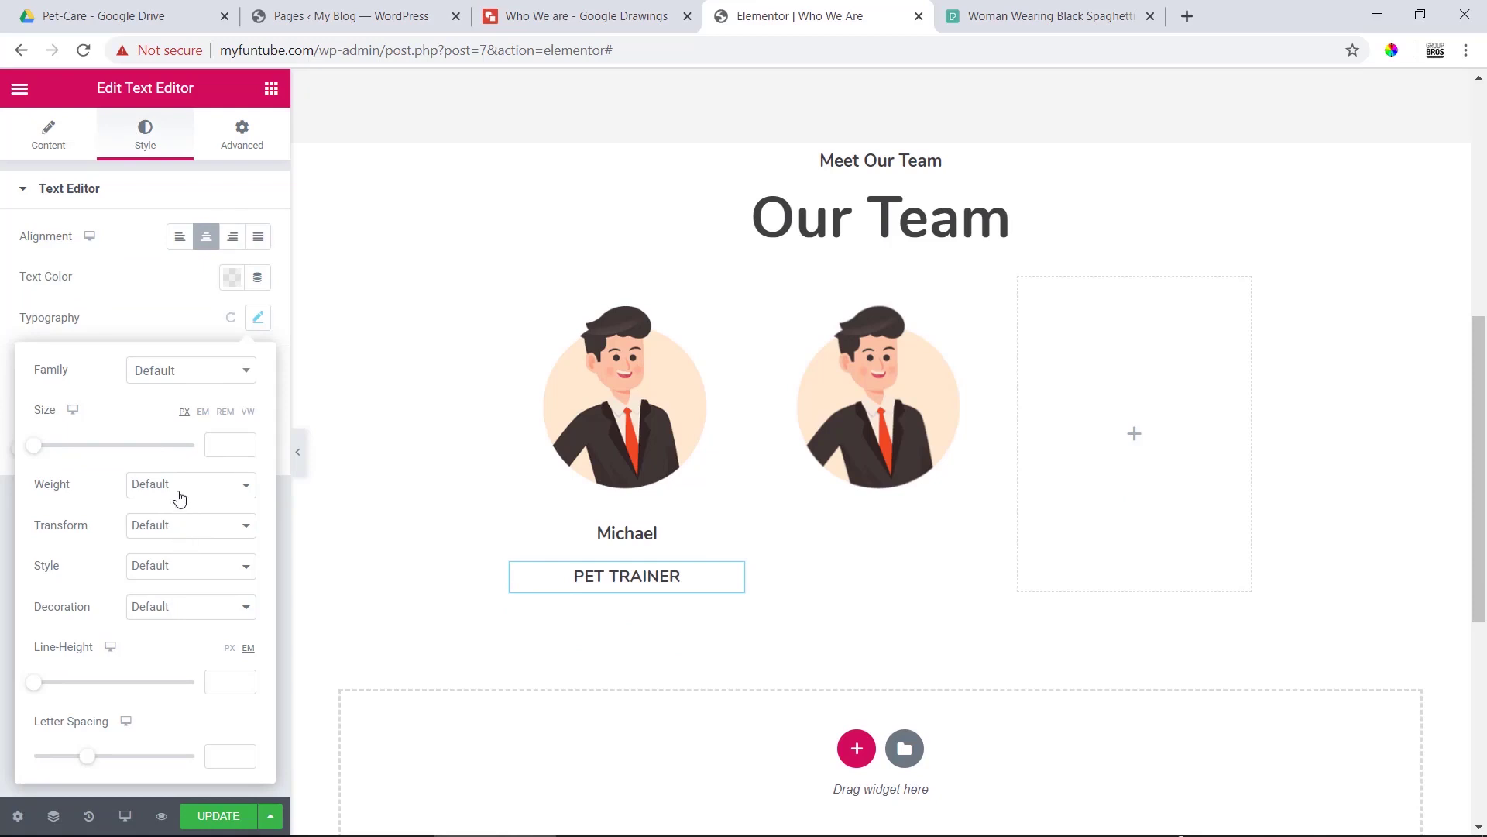
left_click(179, 498)
left_click(178, 540)
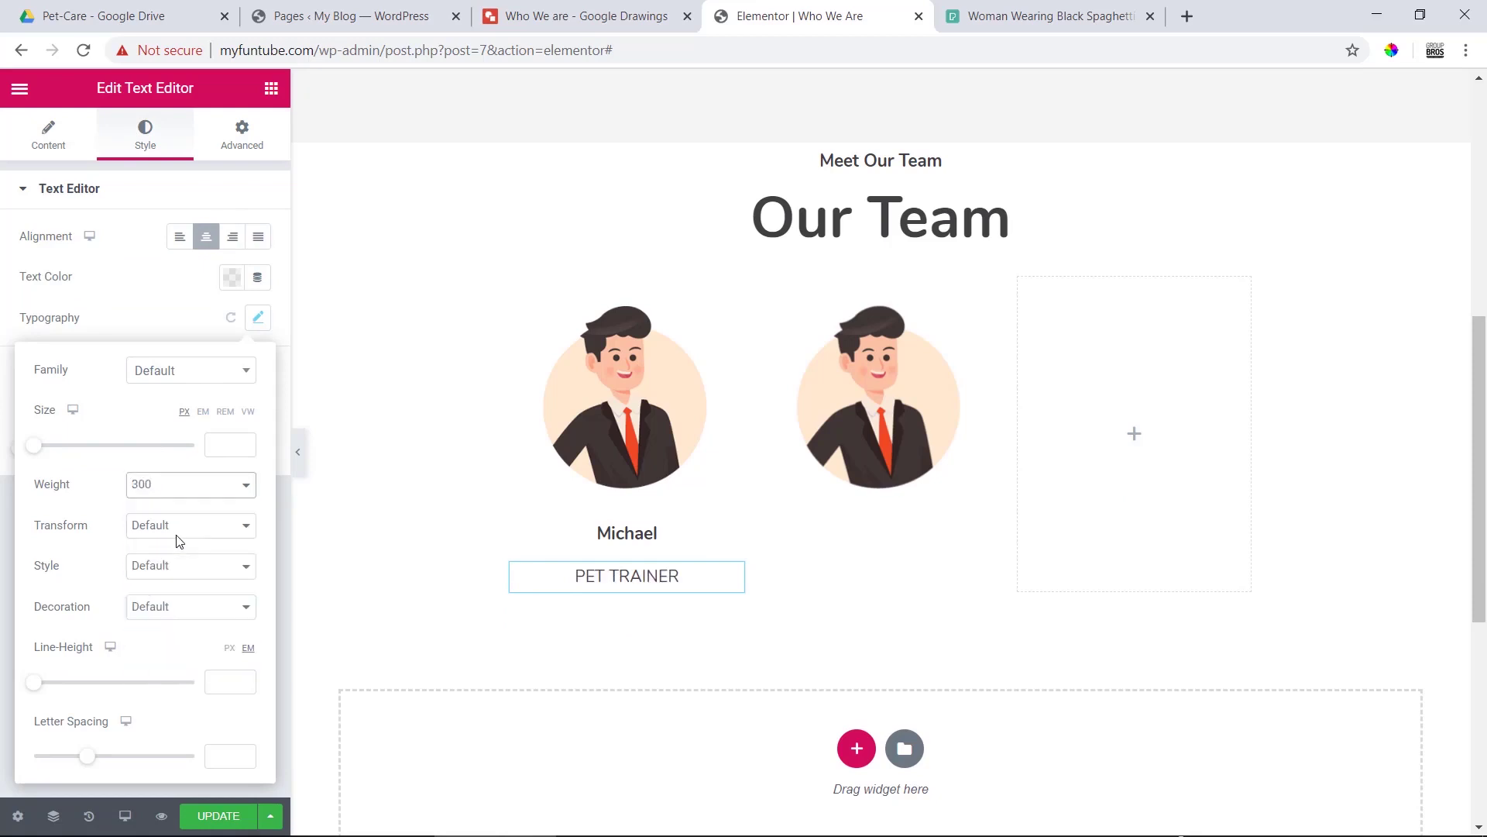
left_click(49, 452)
left_click_drag(48, 452, 51, 453)
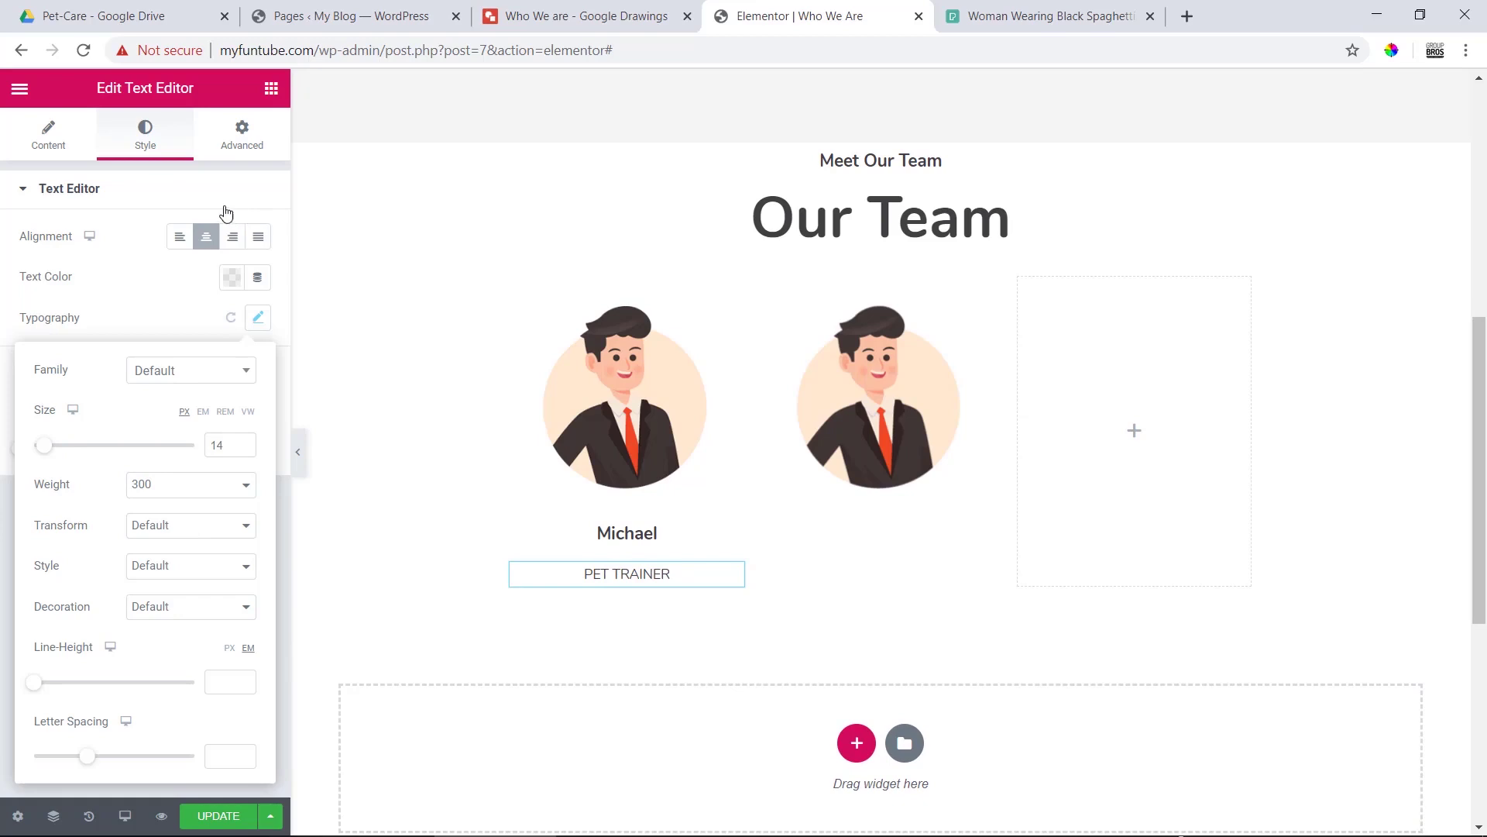
- Unlink the PET TRAINER text's margins, set the top margin to -17 px and preview the layout without the editing panel
left_click(242, 136)
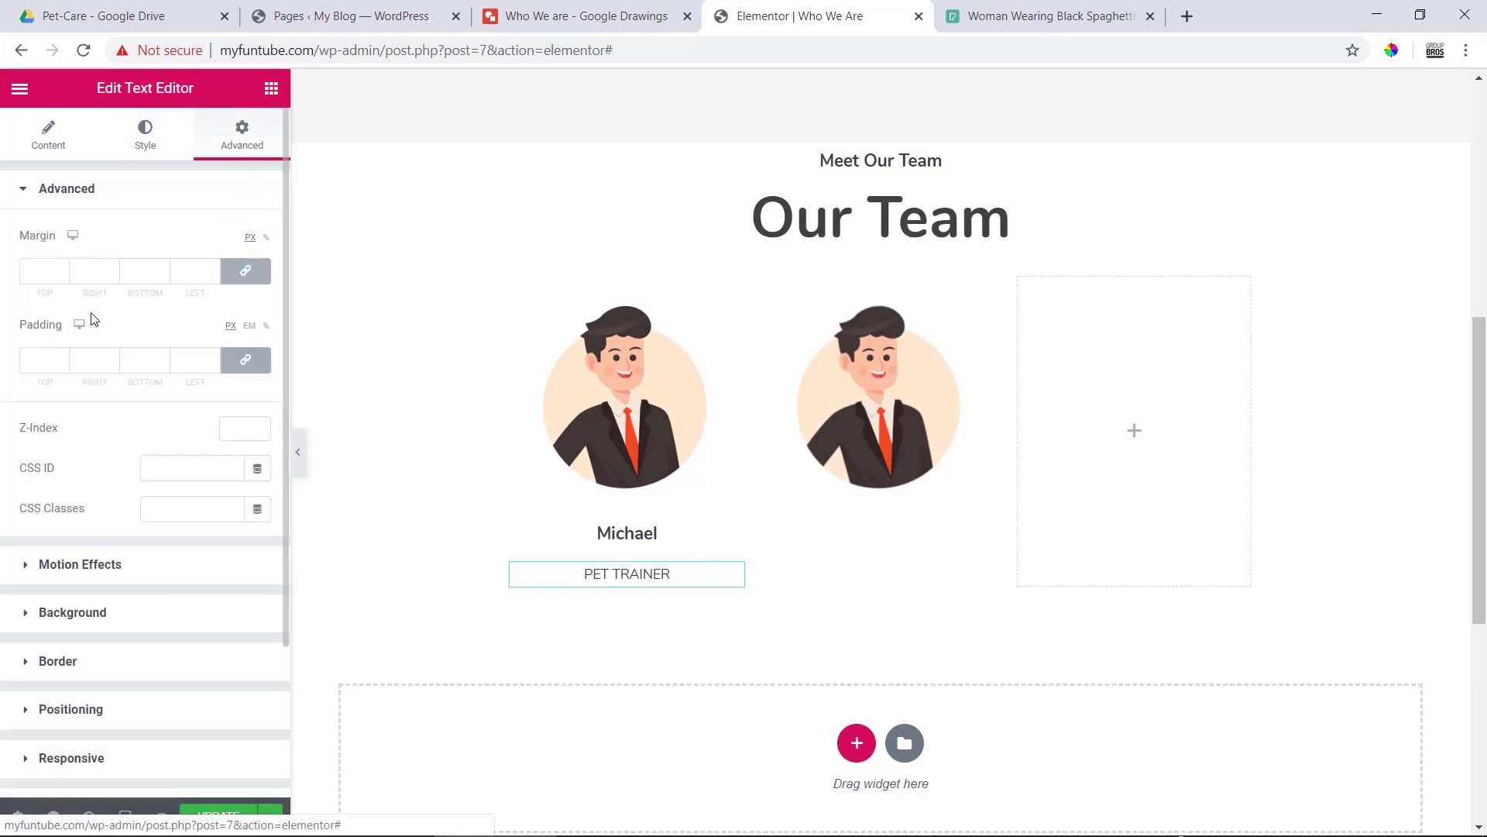
left_click(249, 272)
left_click(29, 269)
type("-16")
key("Down")
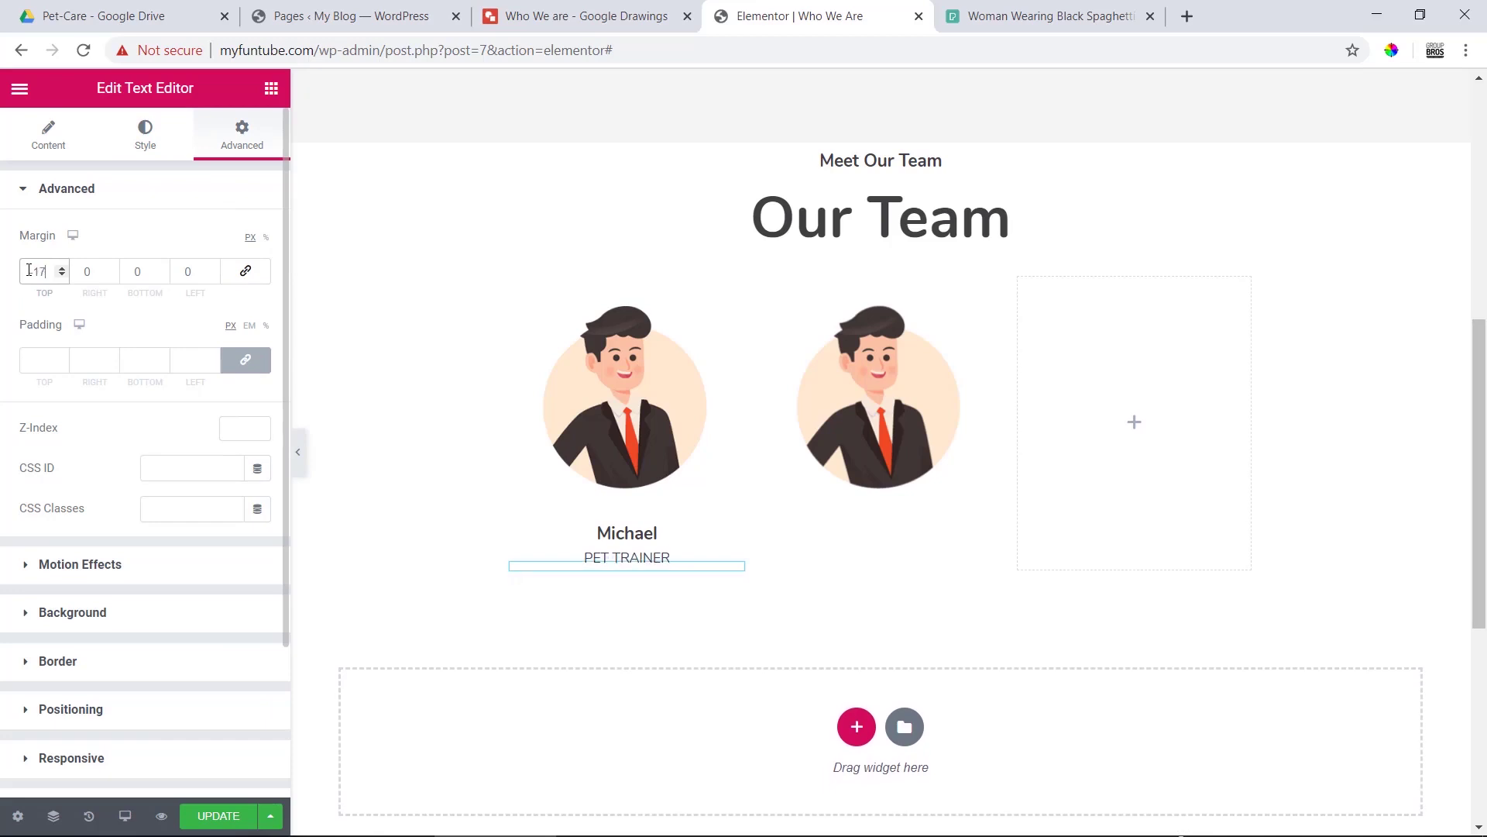
left_click(296, 452)
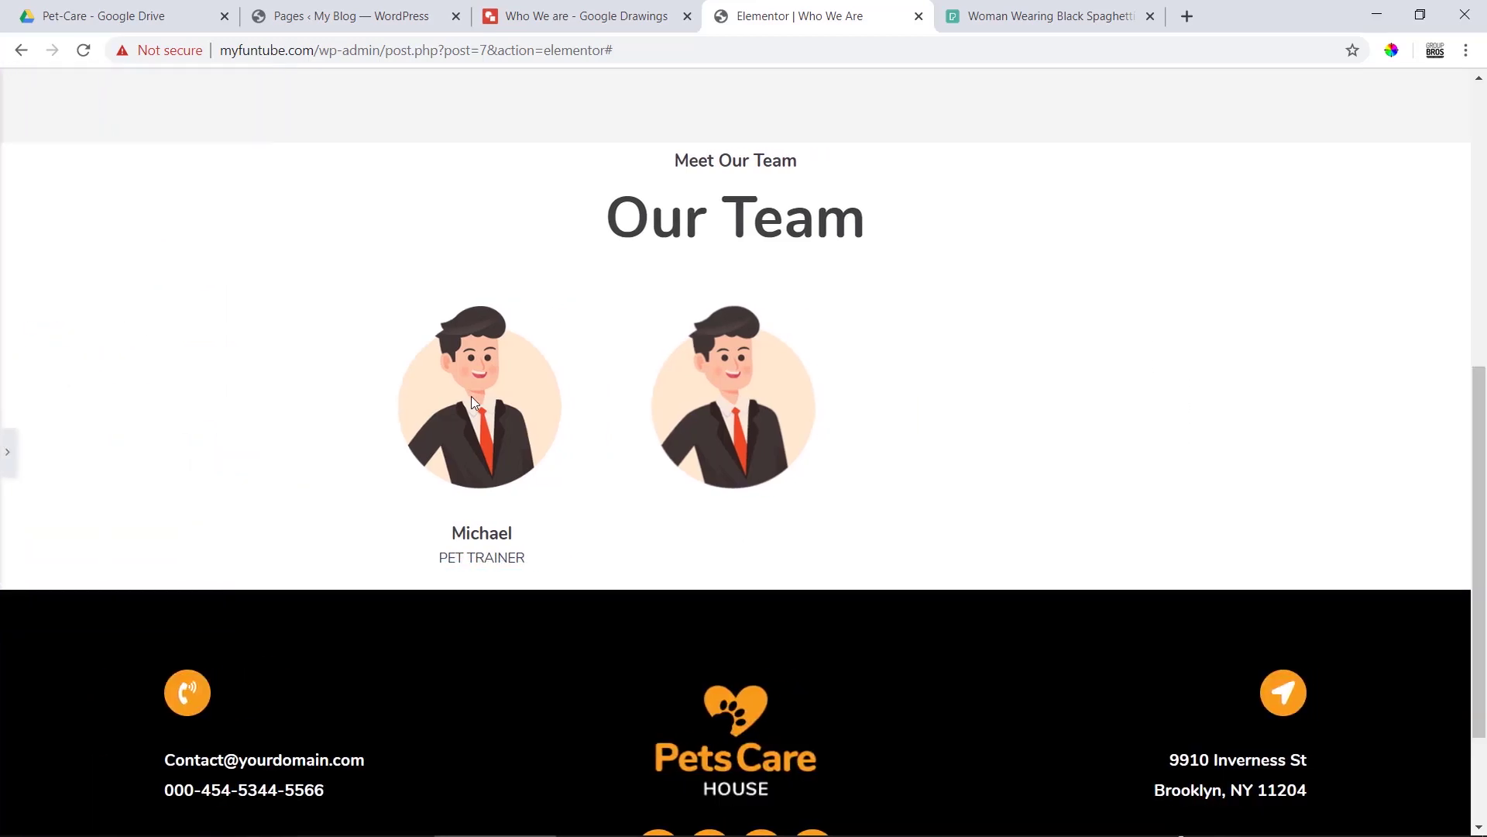
left_click(7, 452)
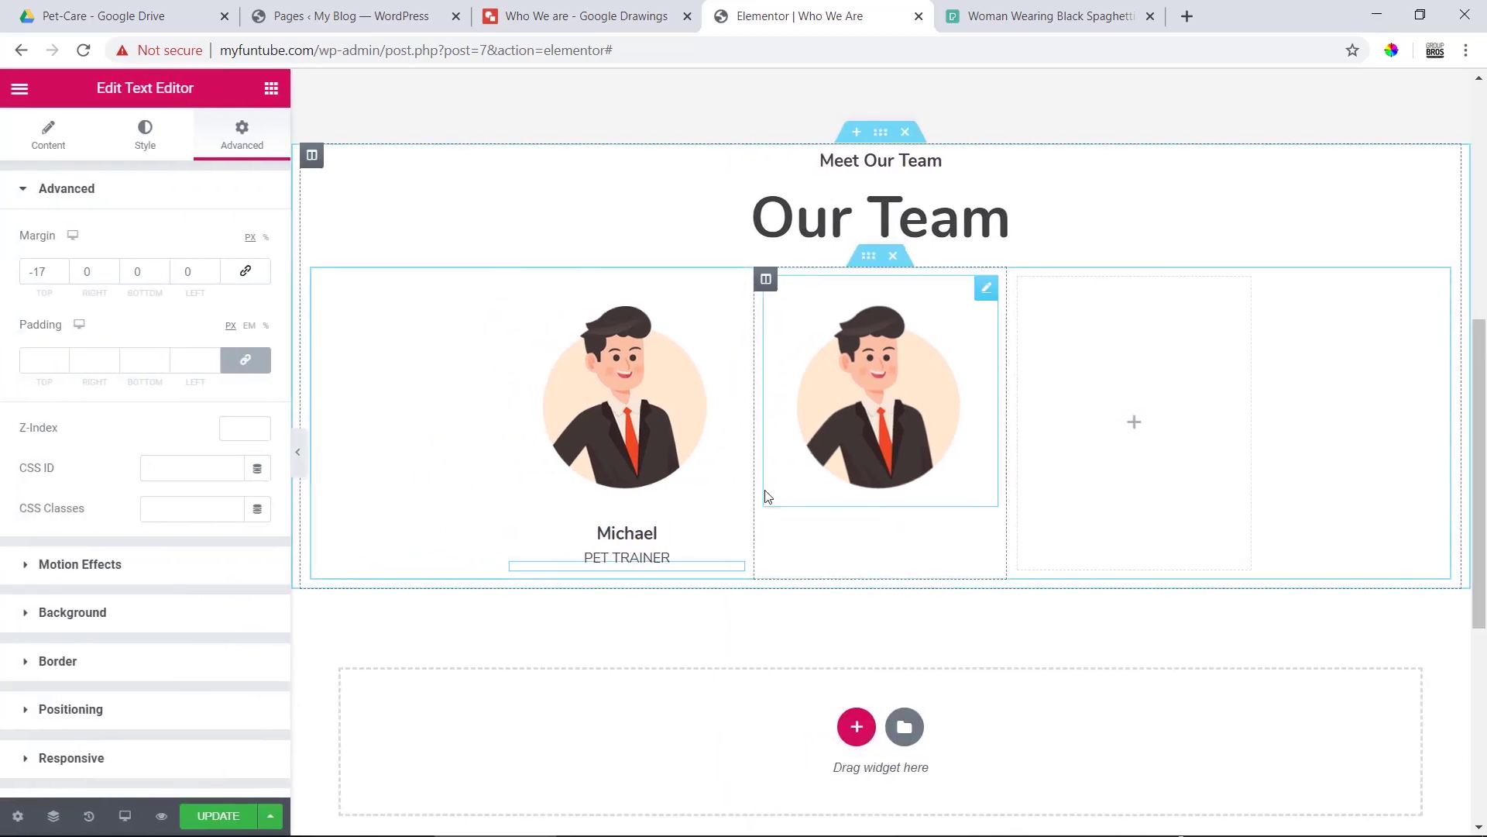
- Unlink the first portrait's margins, set its bottom margin to -18 px and preview the spacing without the editing panel
left_click(655, 495)
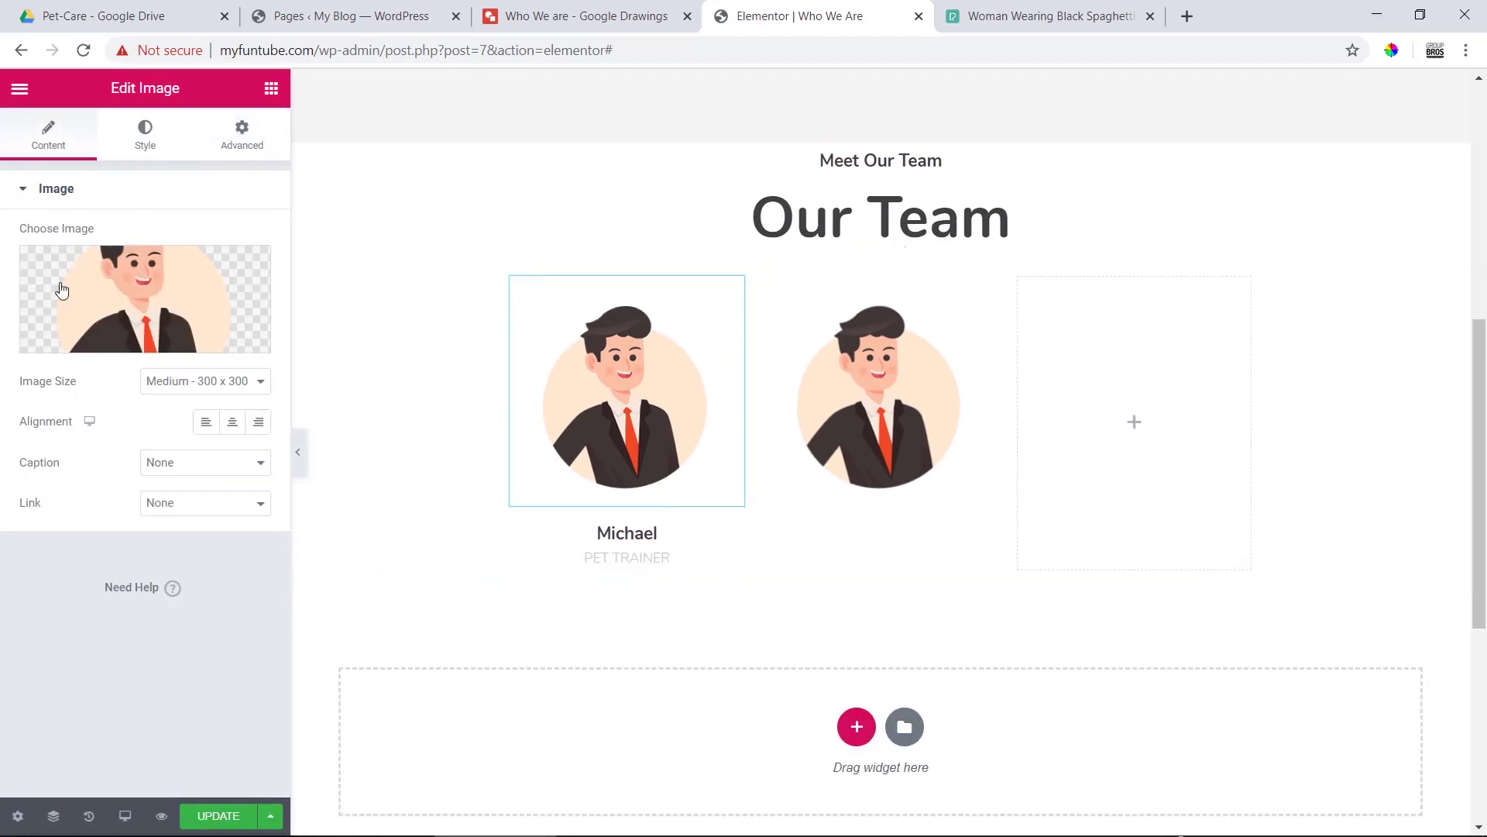
left_click(234, 144)
left_click(245, 270)
left_click(125, 273)
type("-16")
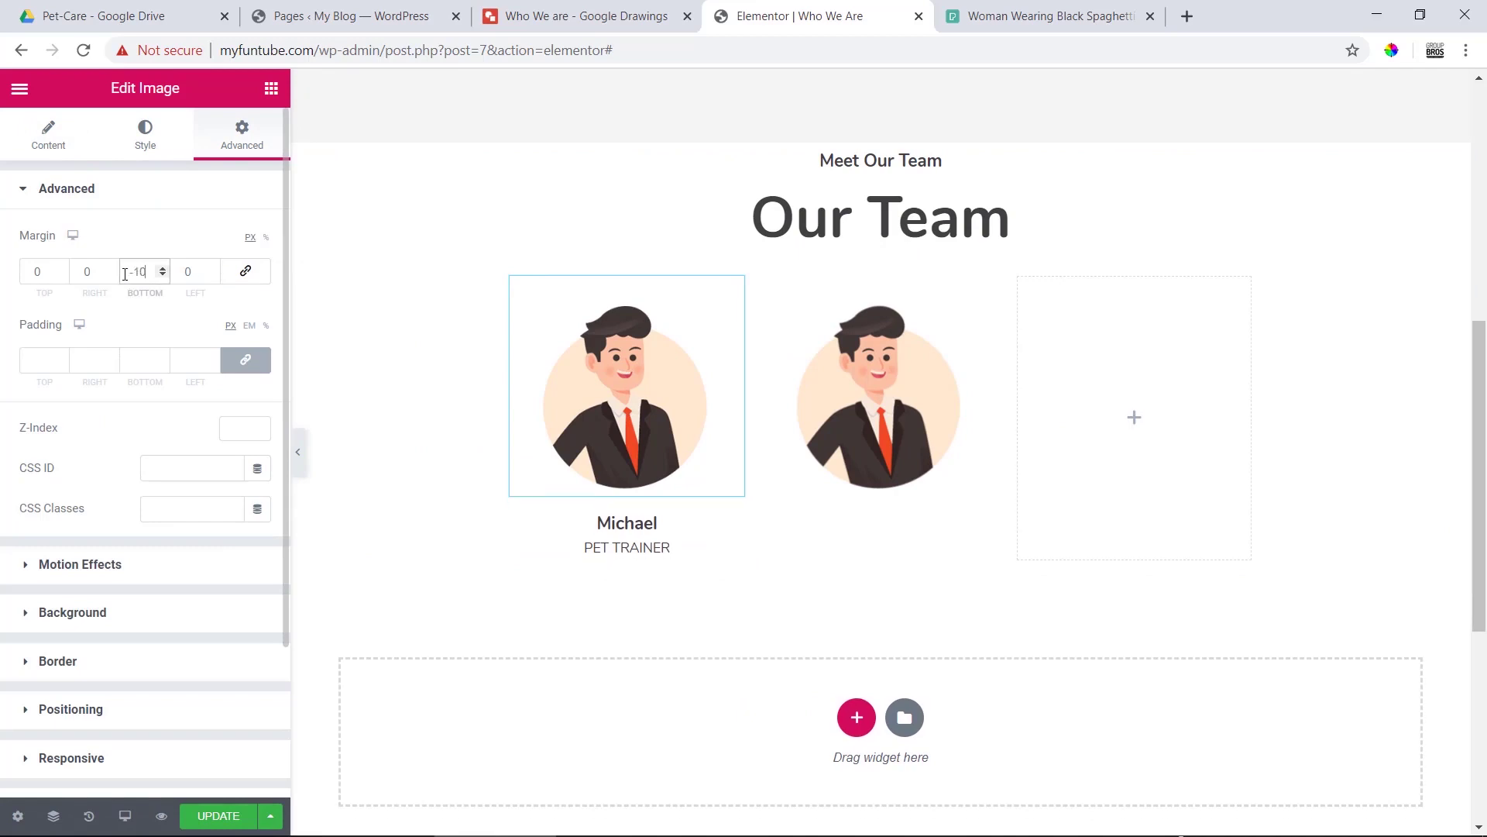
key("Down")
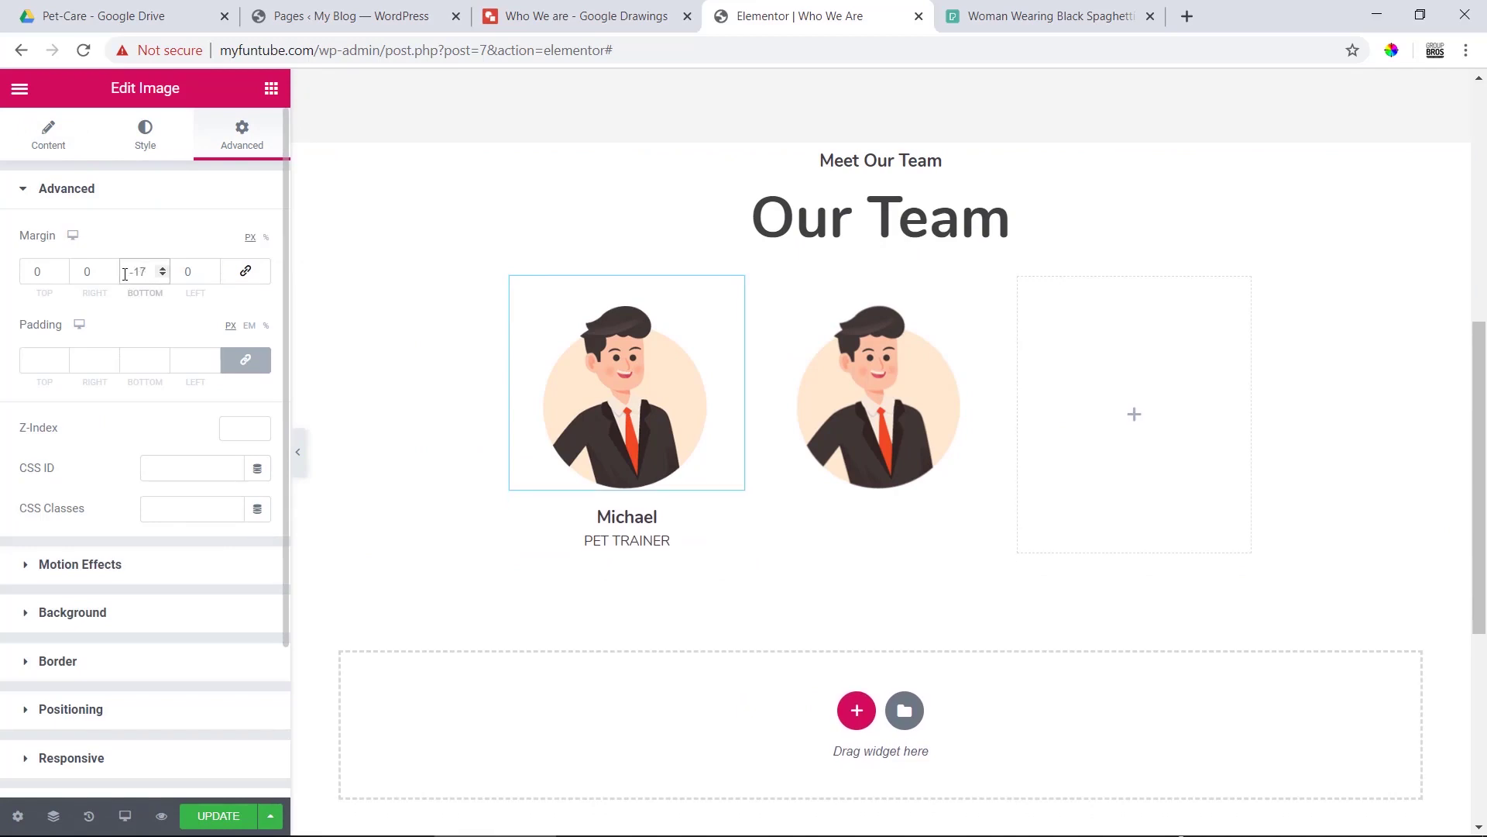
key("Down")
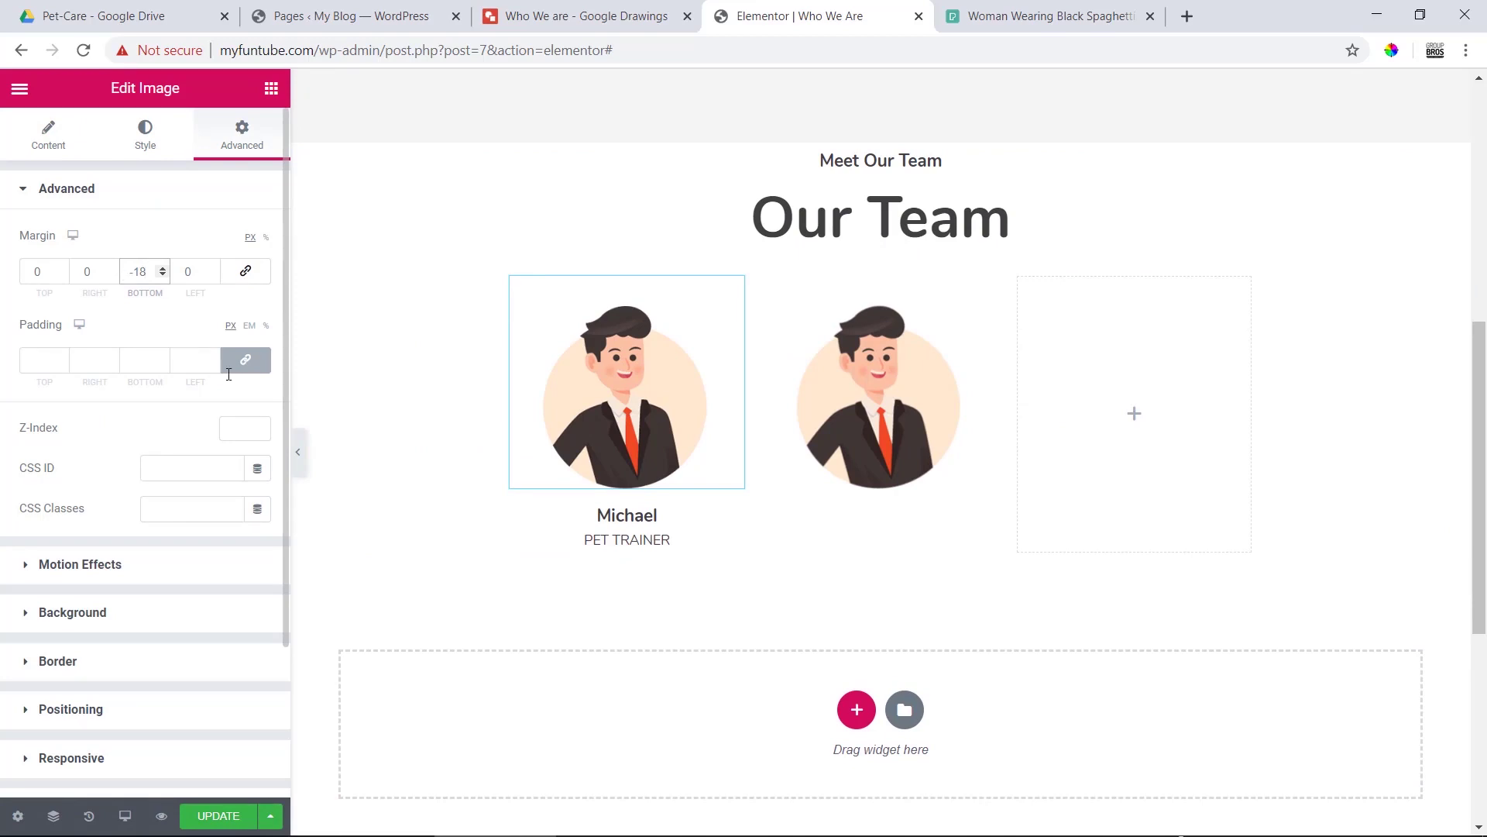
left_click(297, 452)
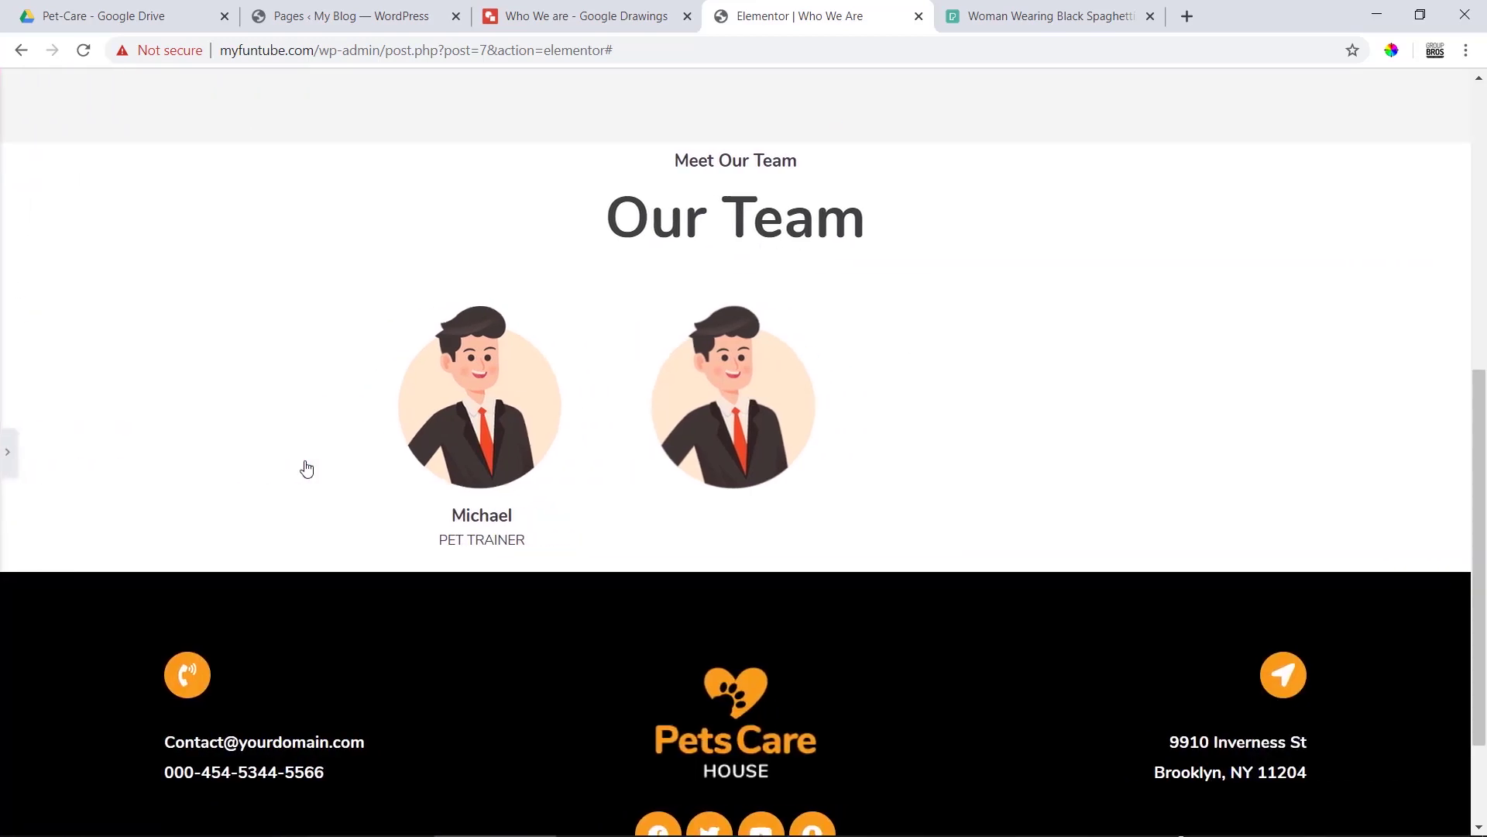
left_click(8, 459)
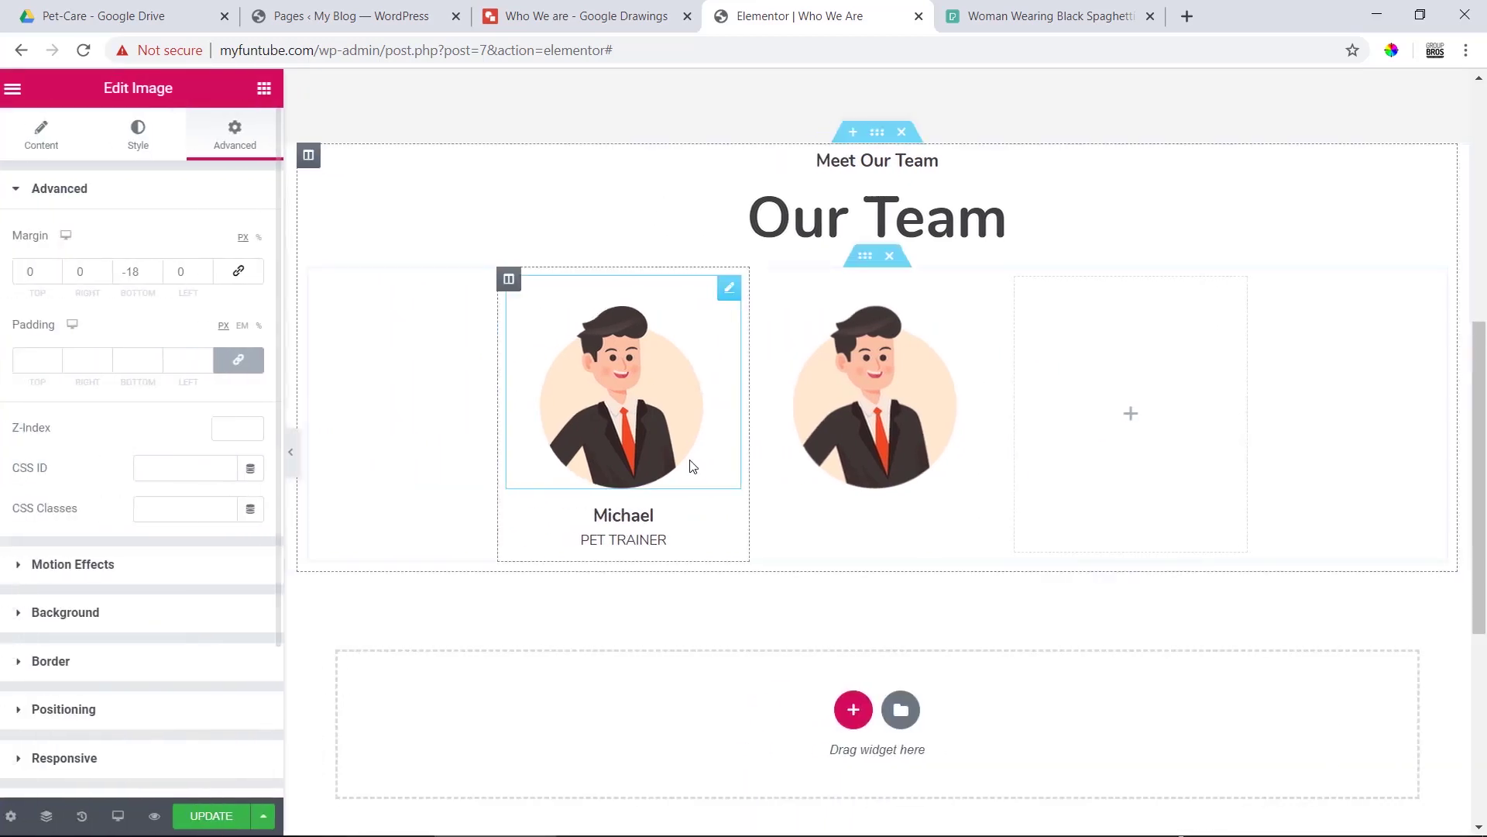
- Delete the second portrait column and duplicate the completed first team member column twice
right_click(766, 284)
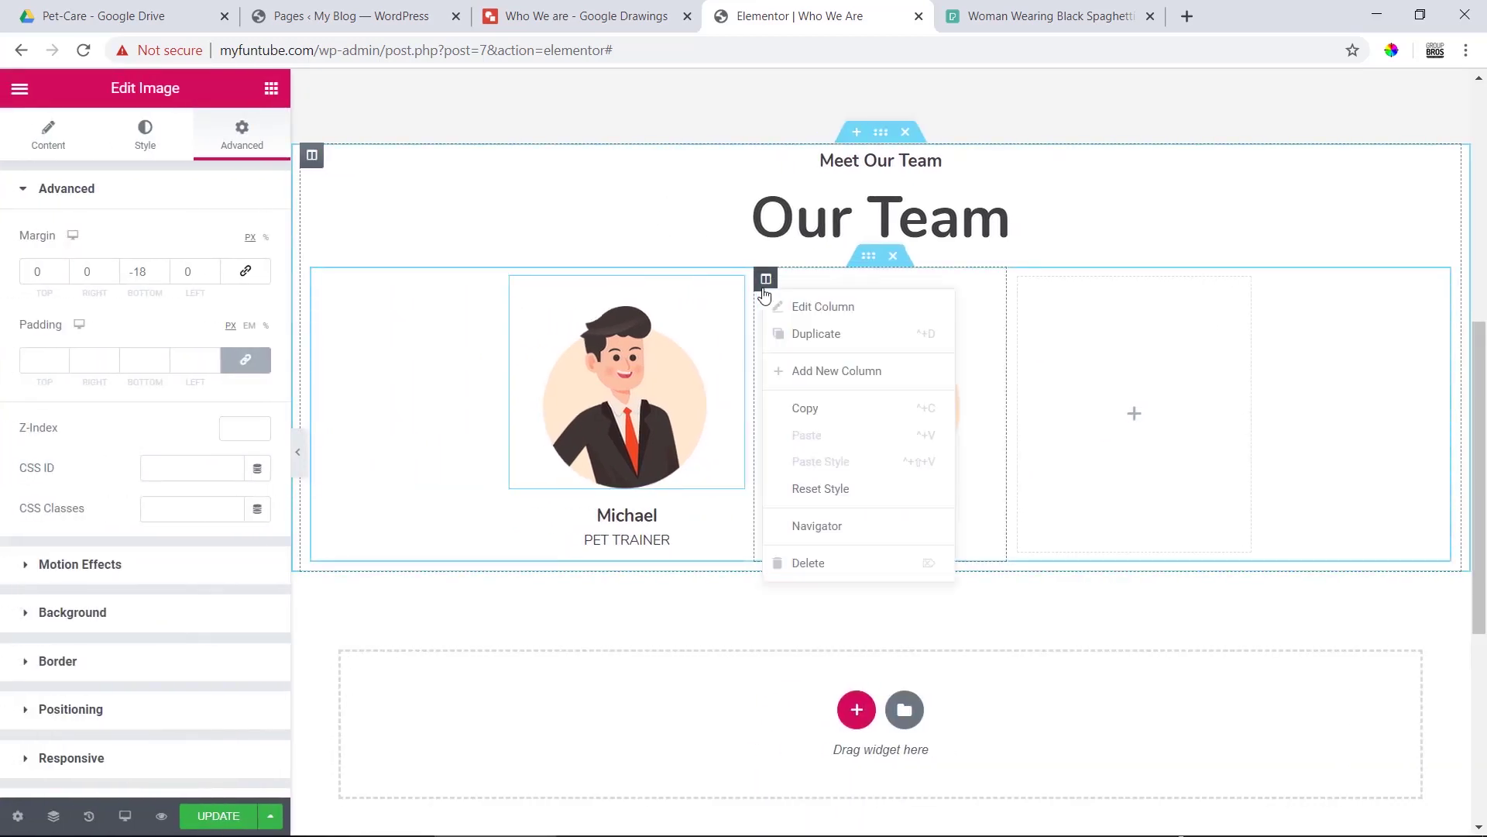
left_click(809, 560)
right_click(512, 280)
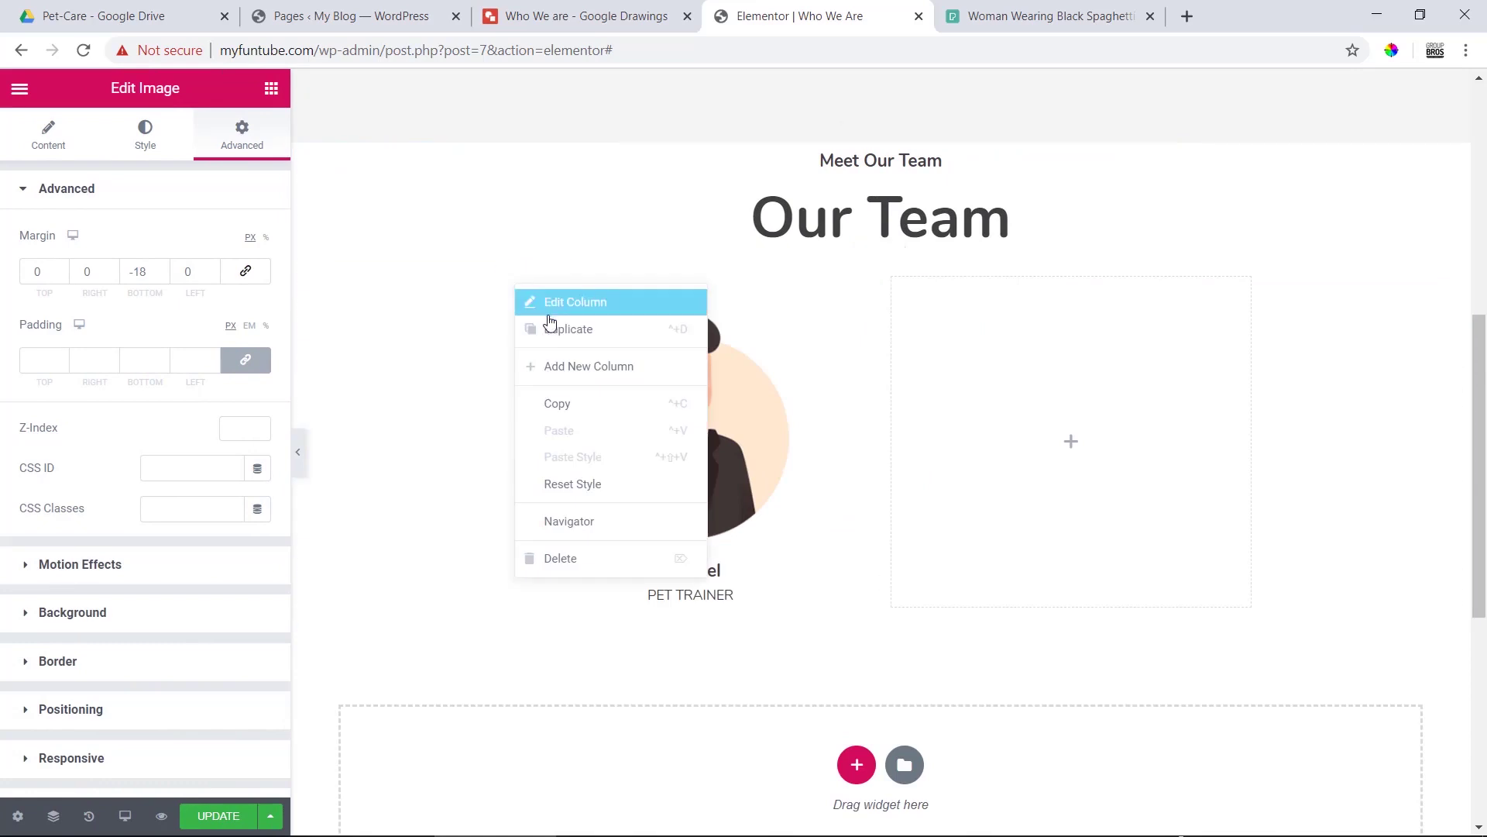
left_click(558, 326)
right_click(512, 282)
left_click(542, 319)
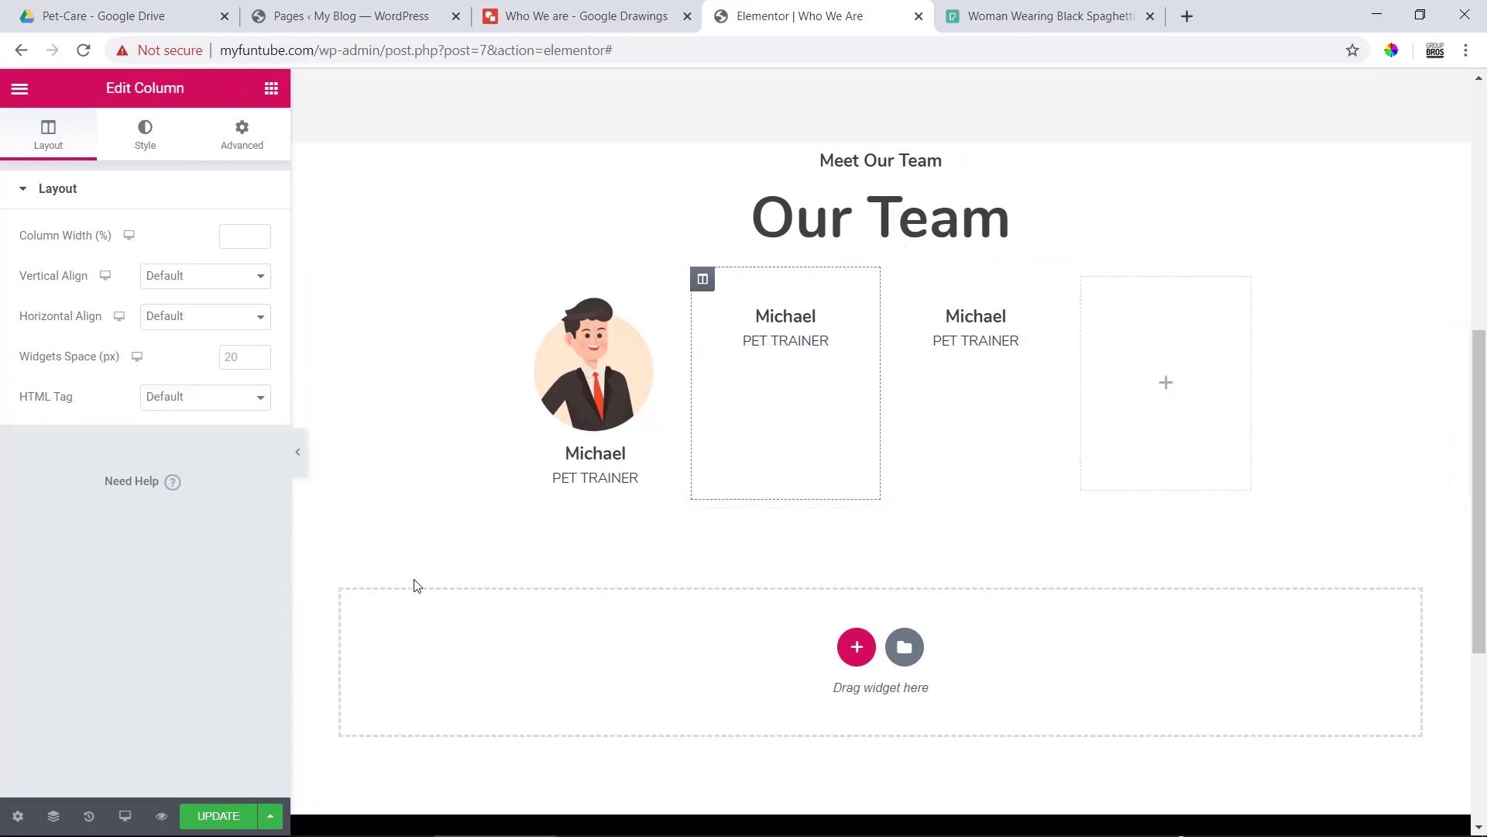
- Replace the second column's portrait with the media library illustration of the woman in the coral jacket
left_click(803, 287)
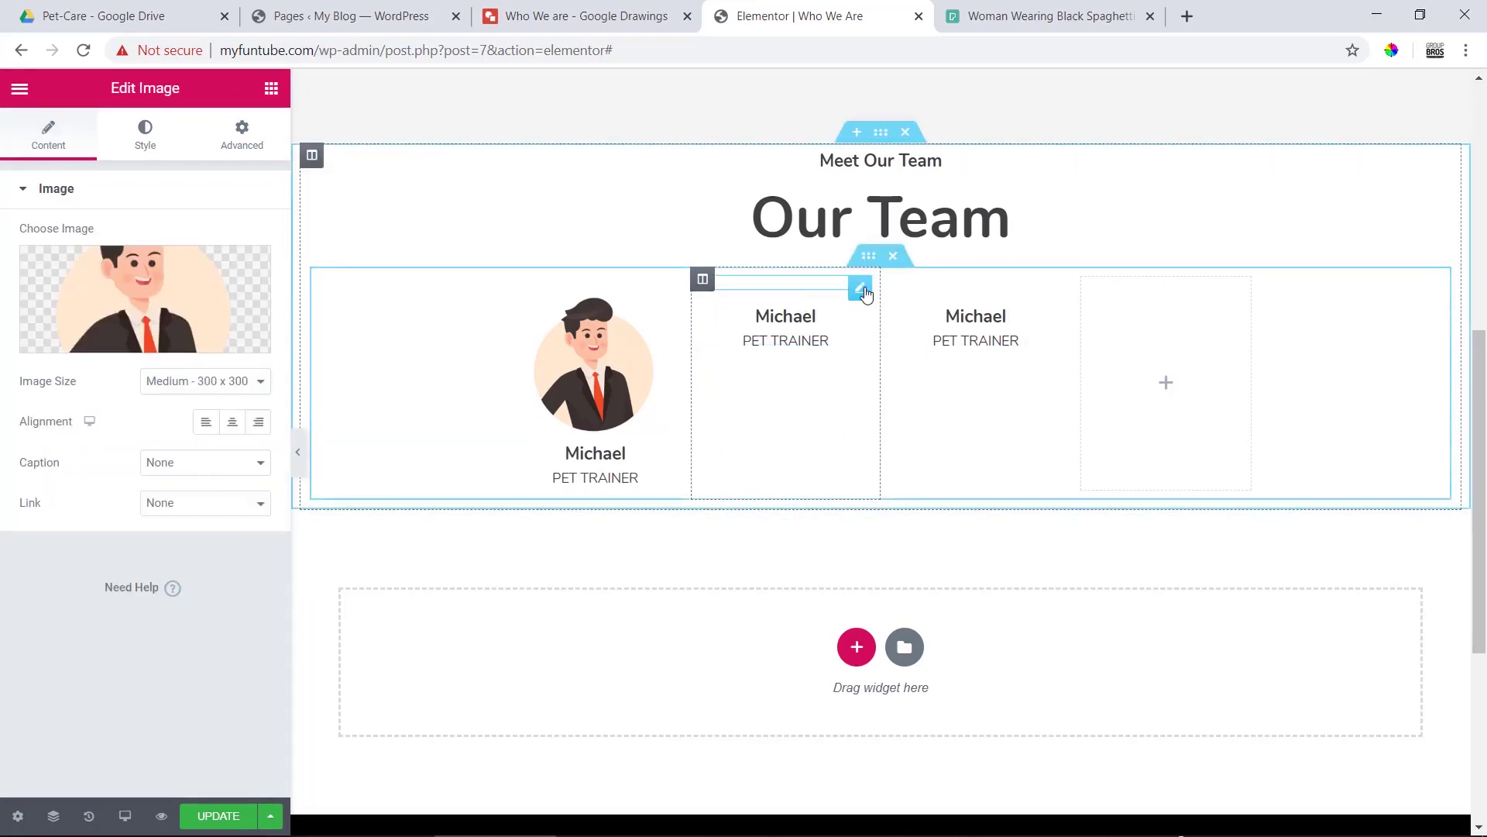
left_click(152, 288)
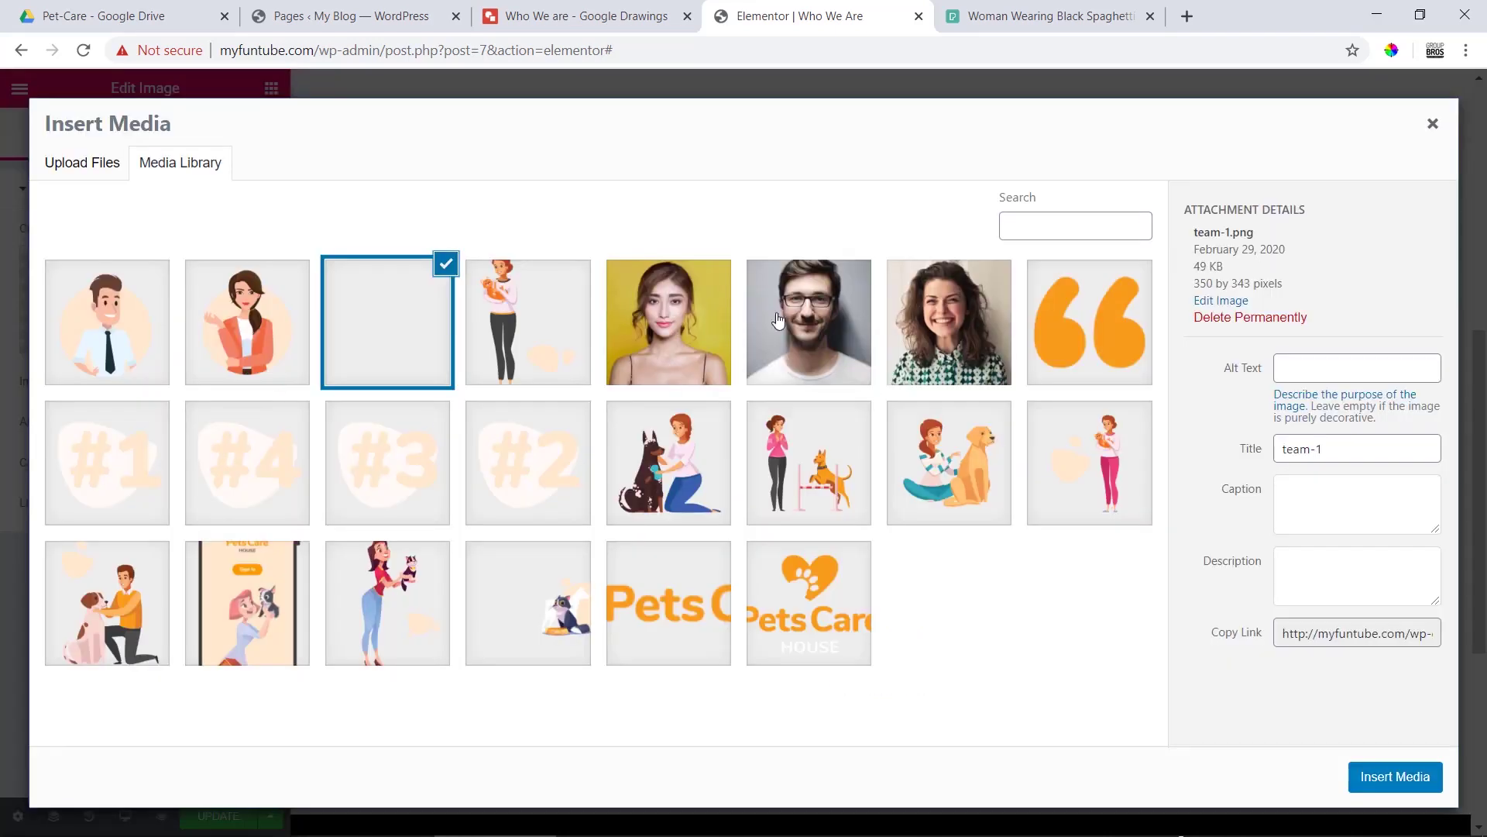
left_click(193, 367)
left_click(1395, 777)
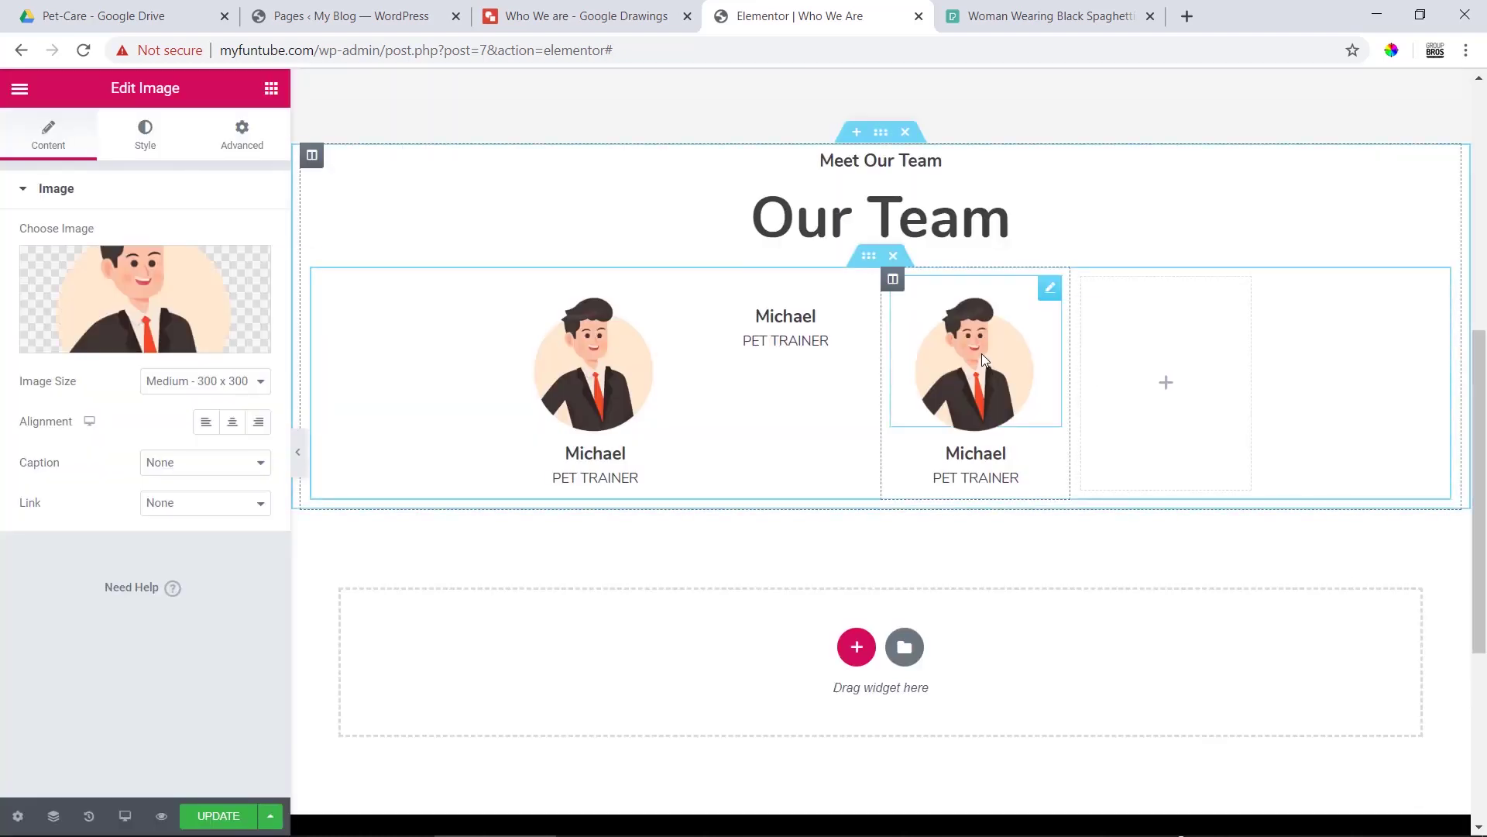
- Replace the third column's portrait with the media library illustration of the man in the white shirt and dark tie
left_click(137, 290)
left_click(107, 322)
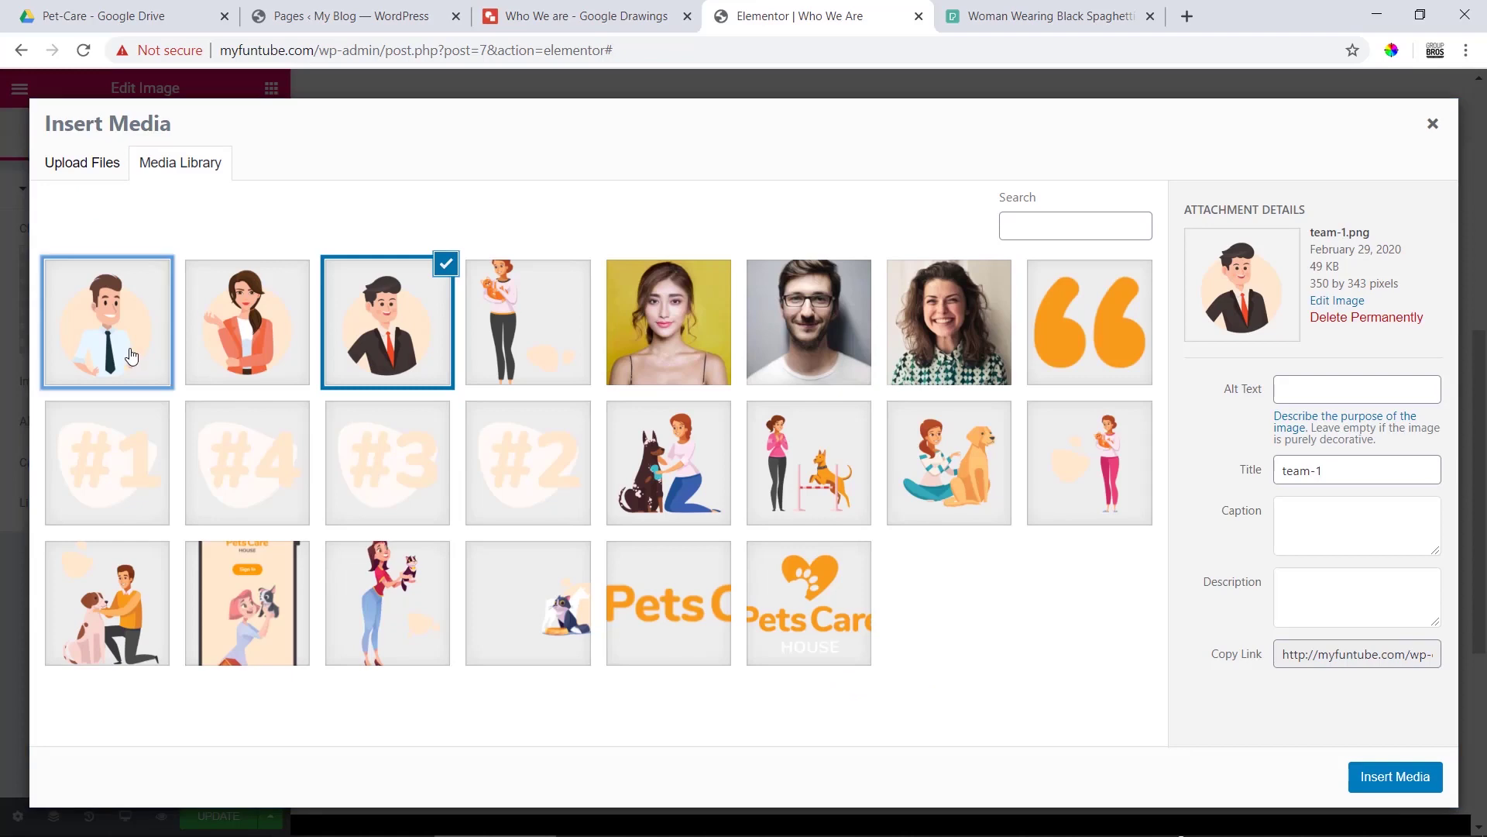
left_click(1394, 777)
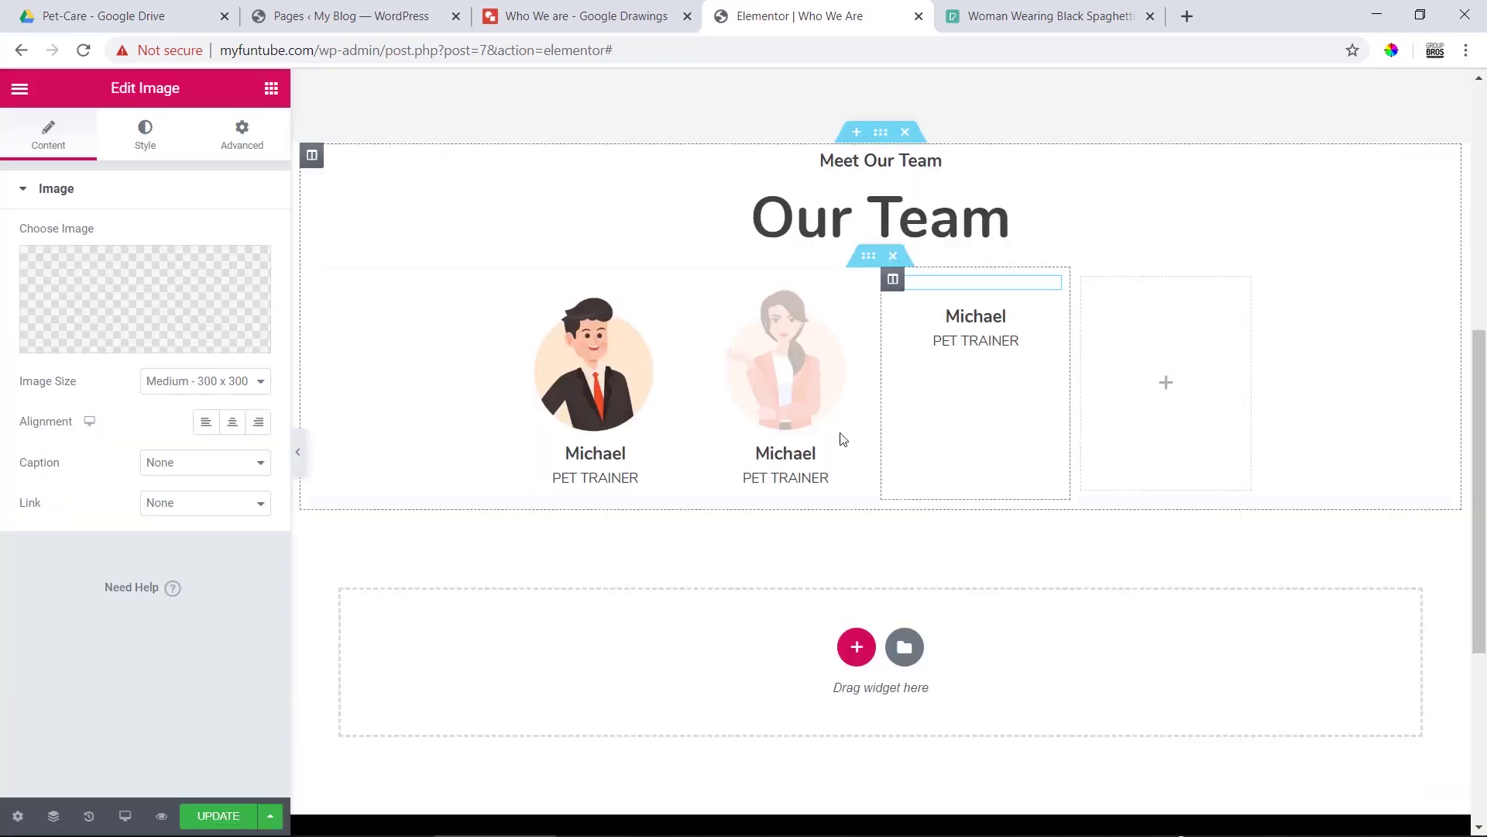
- Replace the second team member's name heading with the woman's name given in the Google Drawings layout
key("ctrl+shift+Tab")
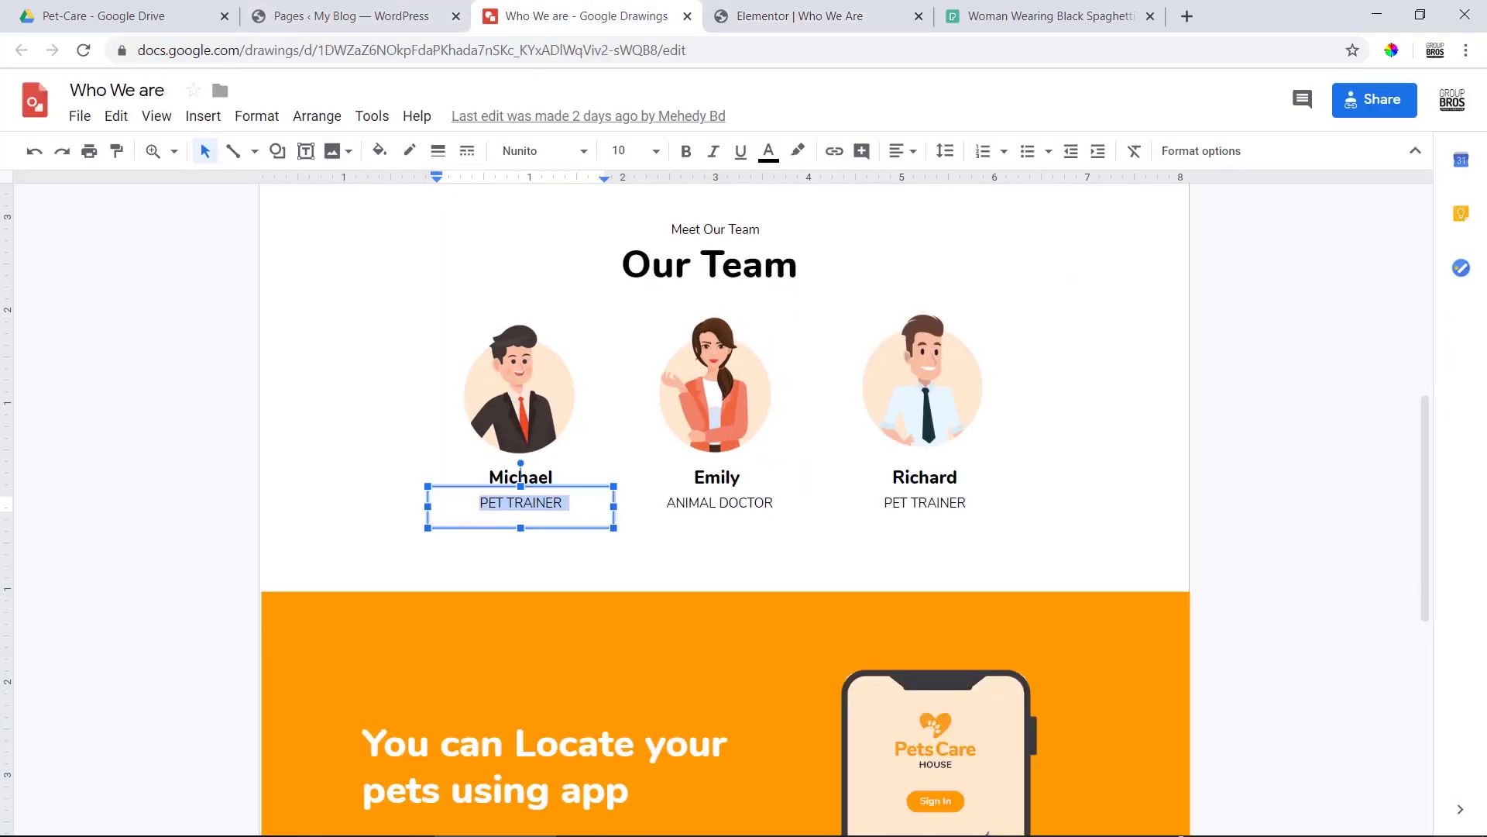
key("ctrl+Tab")
double_click(767, 454)
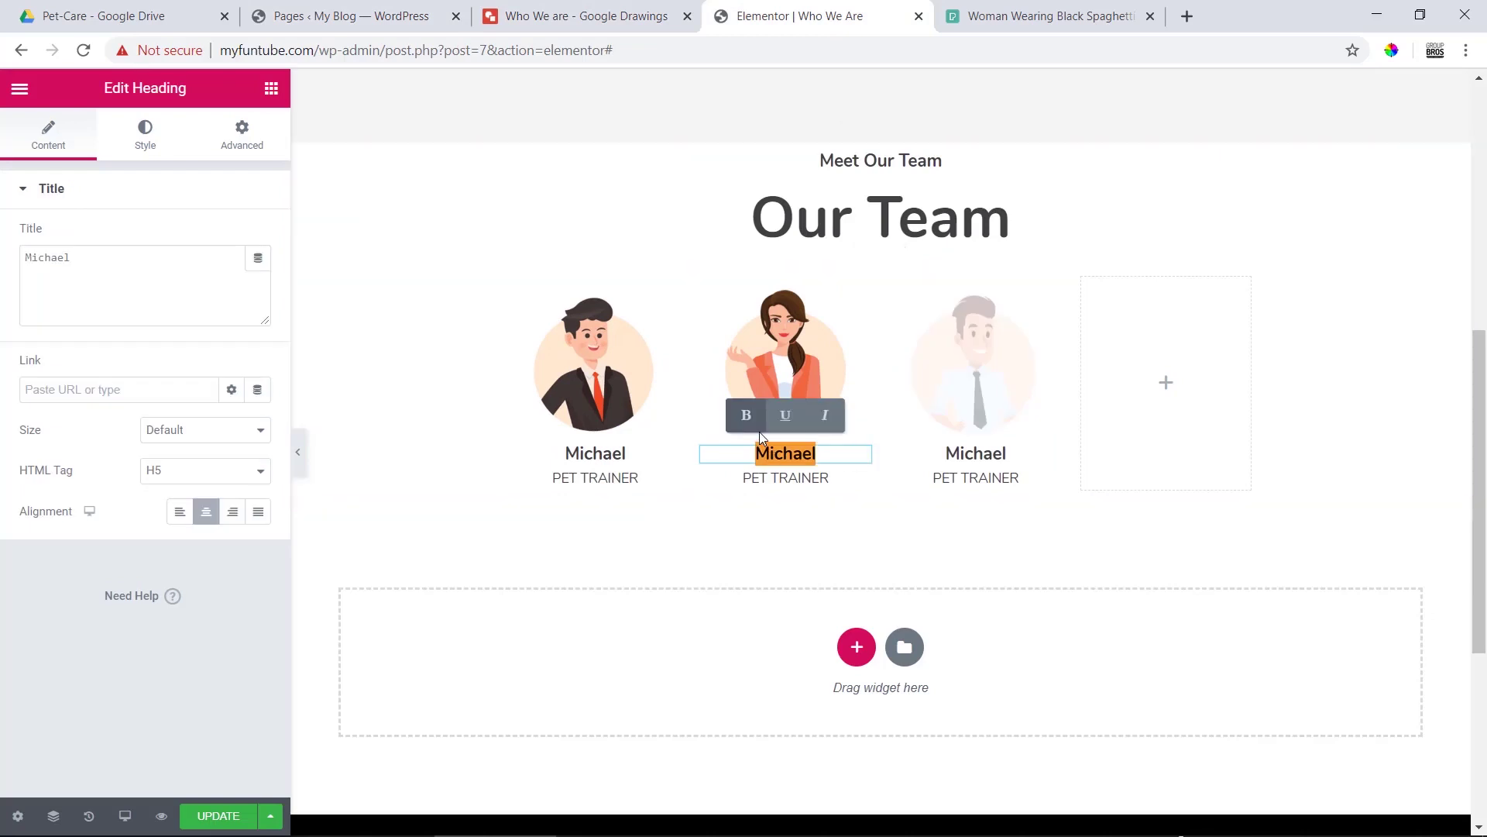
type("Emily")
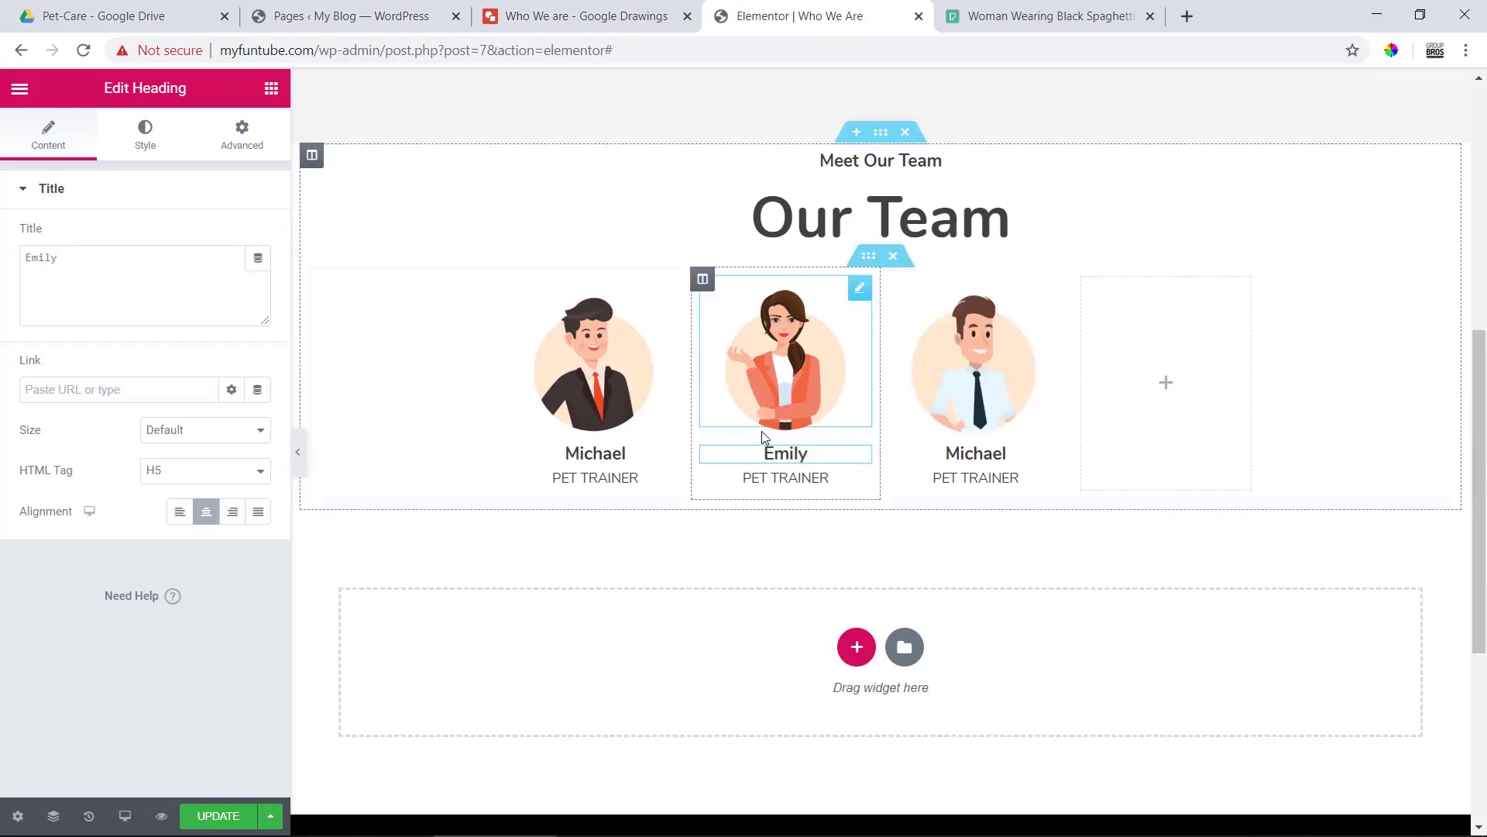
- Replace the third team member's name heading with the corresponding name from the drawing
left_click(632, 6)
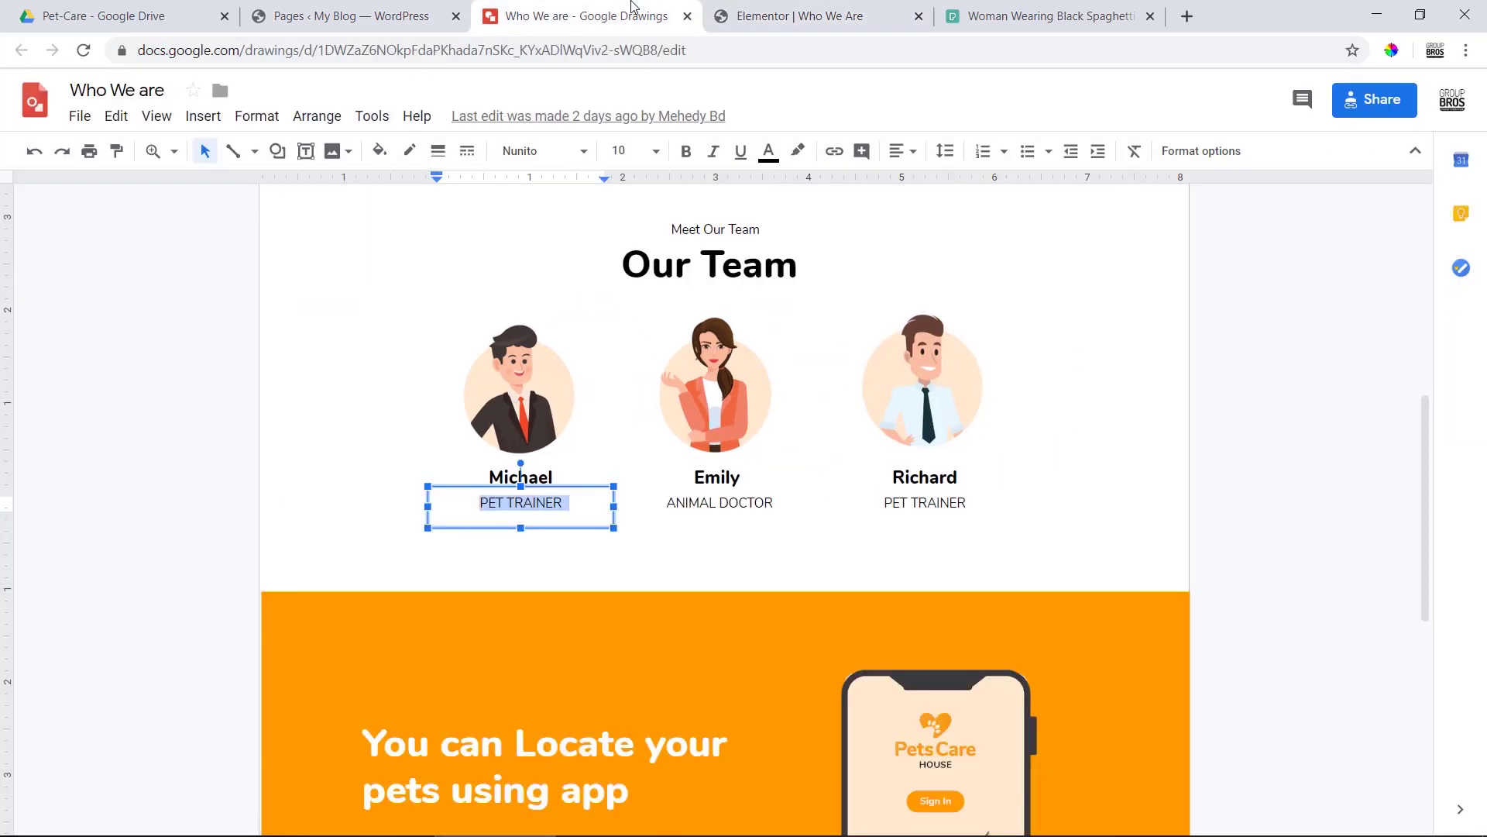
left_click(737, 4)
double_click(998, 457)
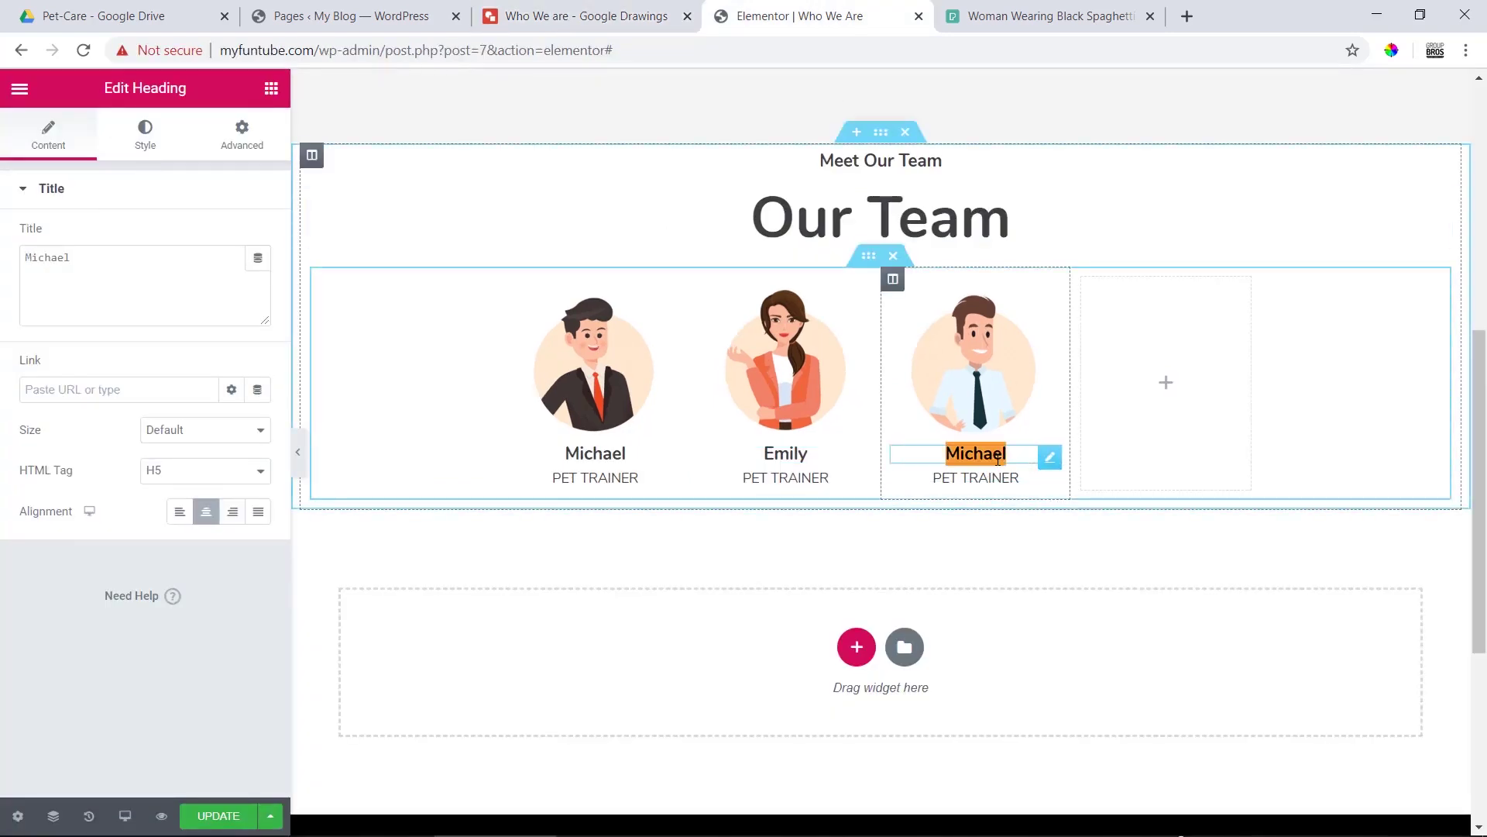
type("Richart")
key("BackSpace")
type("d")
- Copy ANIMAL DOCTOR from the drawing and use it as unformatted text for the second team member's job title
left_click(587, 16)
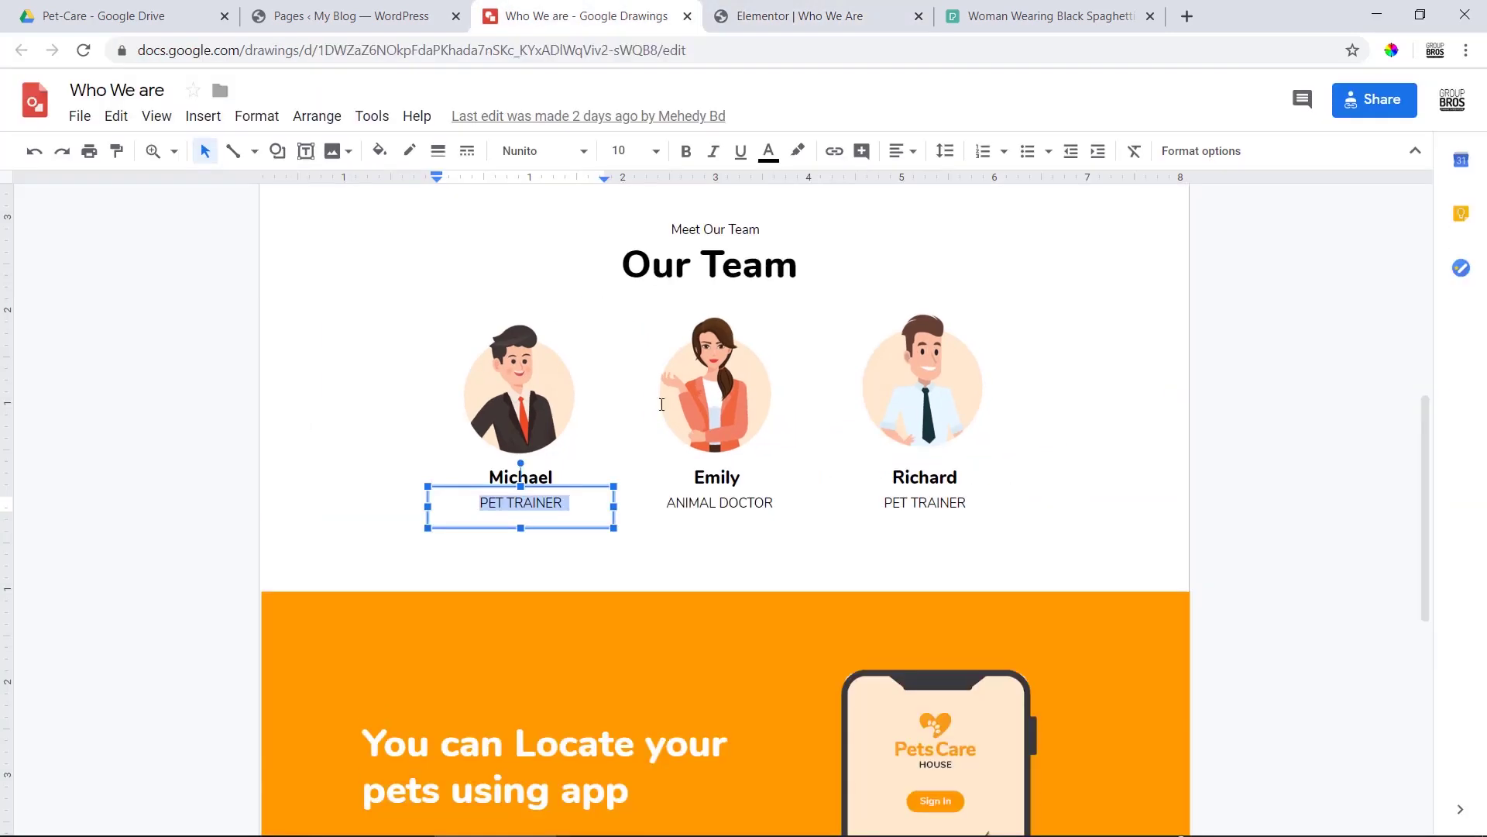
left_click(719, 498)
triple_click(699, 501)
key("ctrl+c")
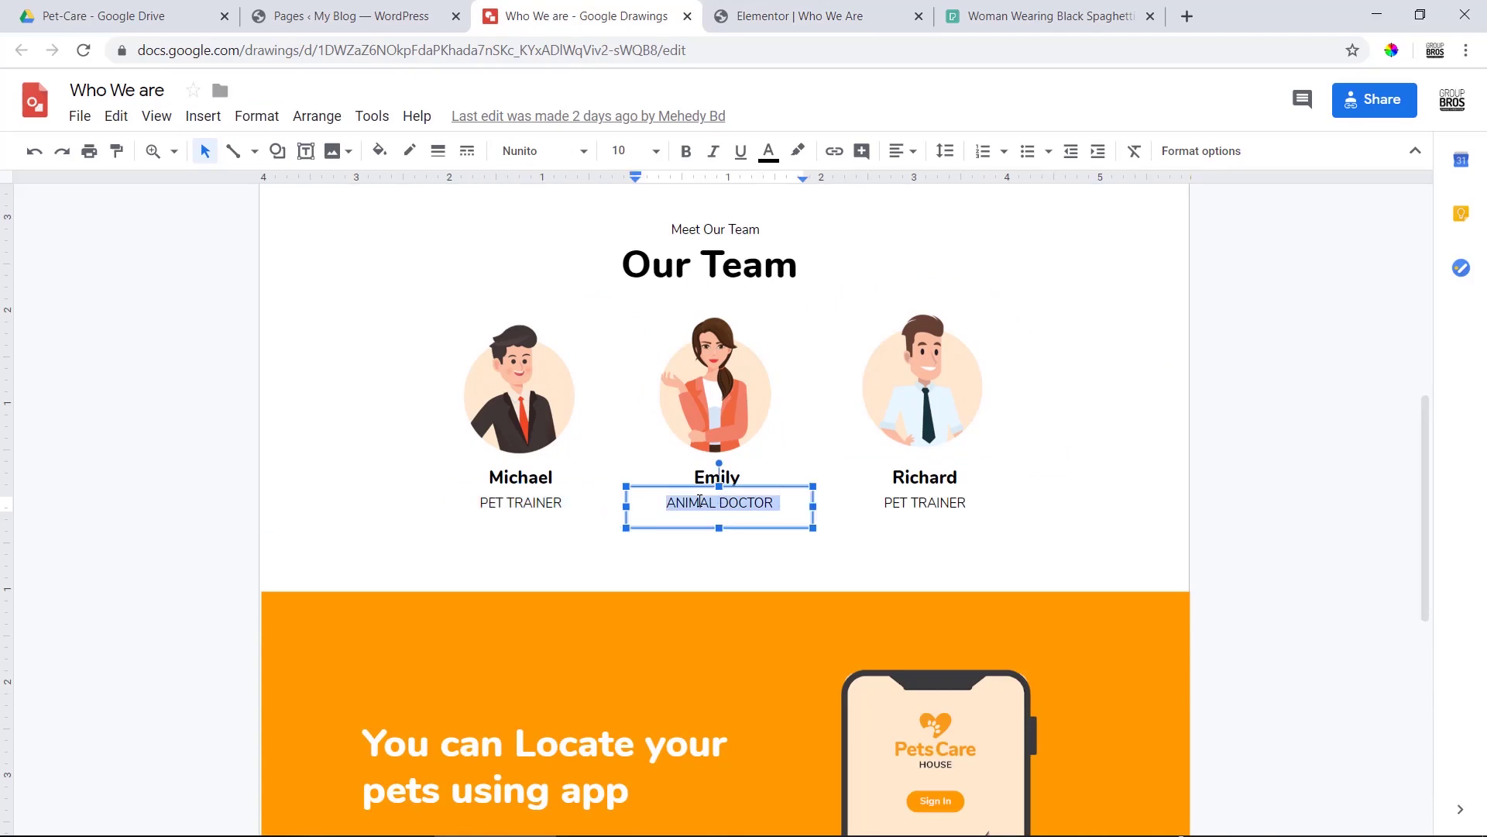
left_click(832, 15)
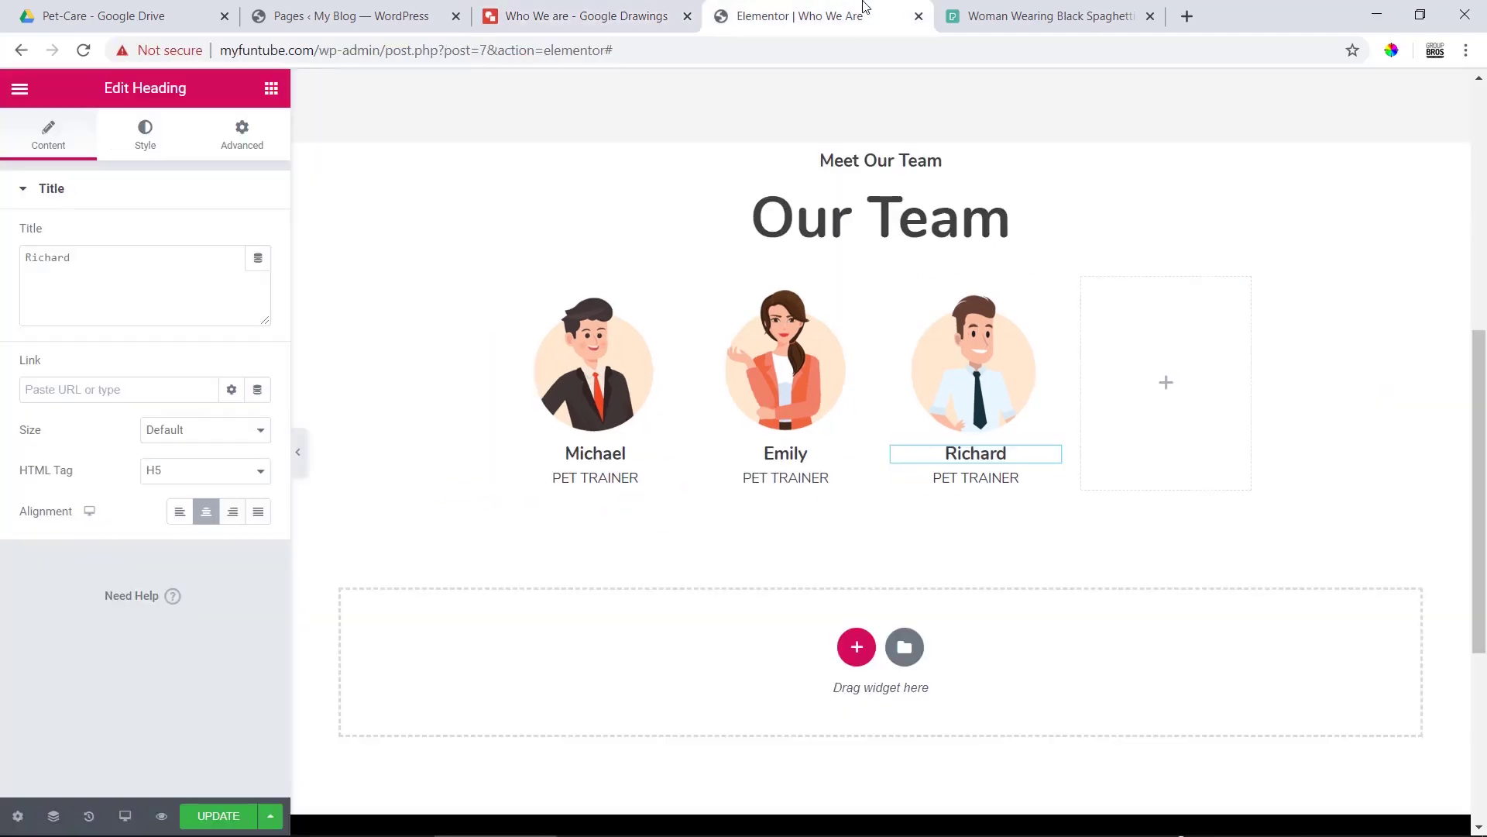
triple_click(771, 478)
key("ctrl+v")
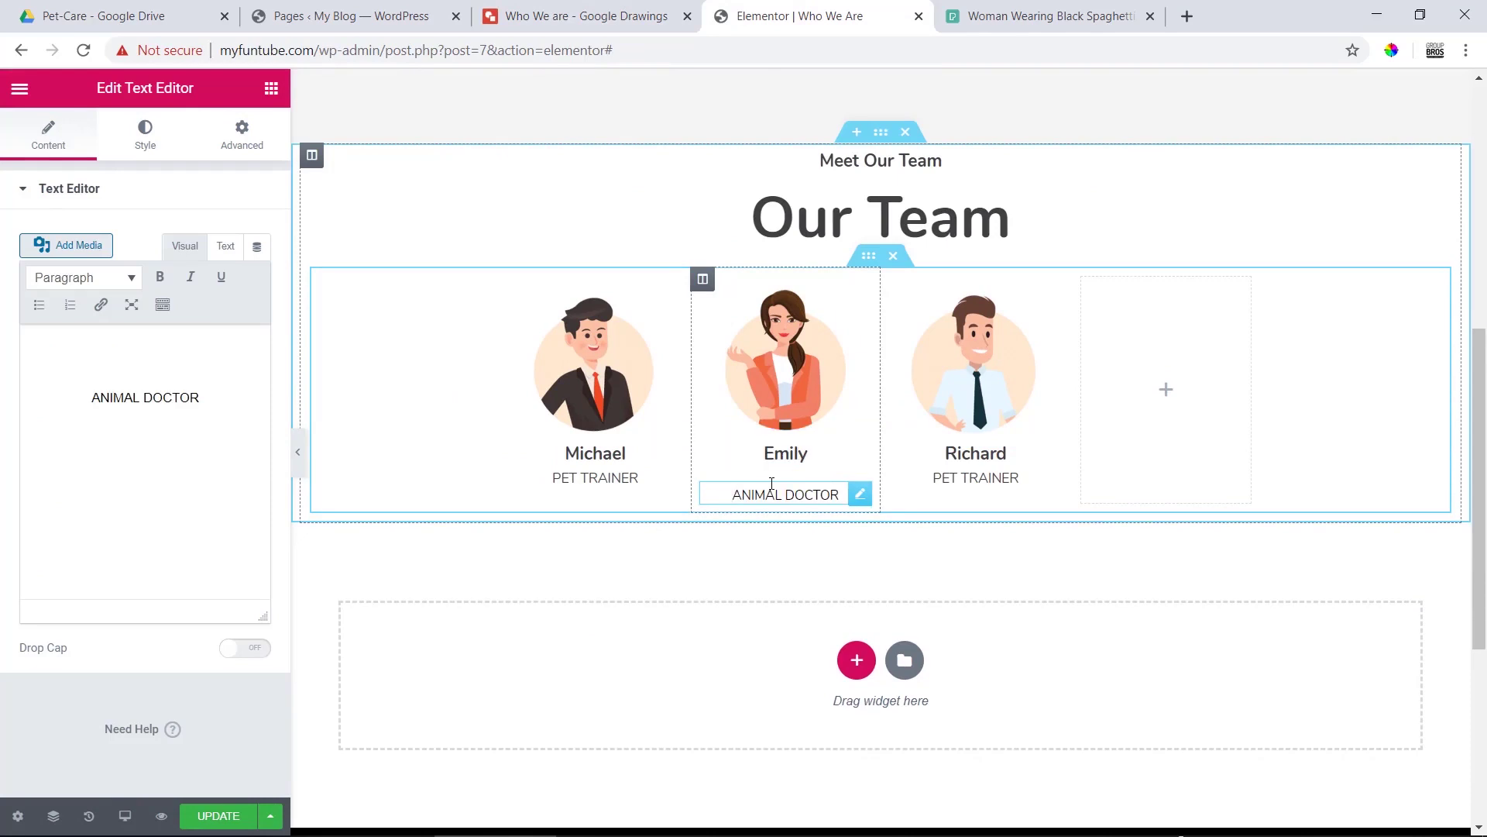
left_click(226, 248)
left_click_drag(159, 542, 1, 319)
left_click_drag(151, 542, 2, 248)
key("ctrl+v")
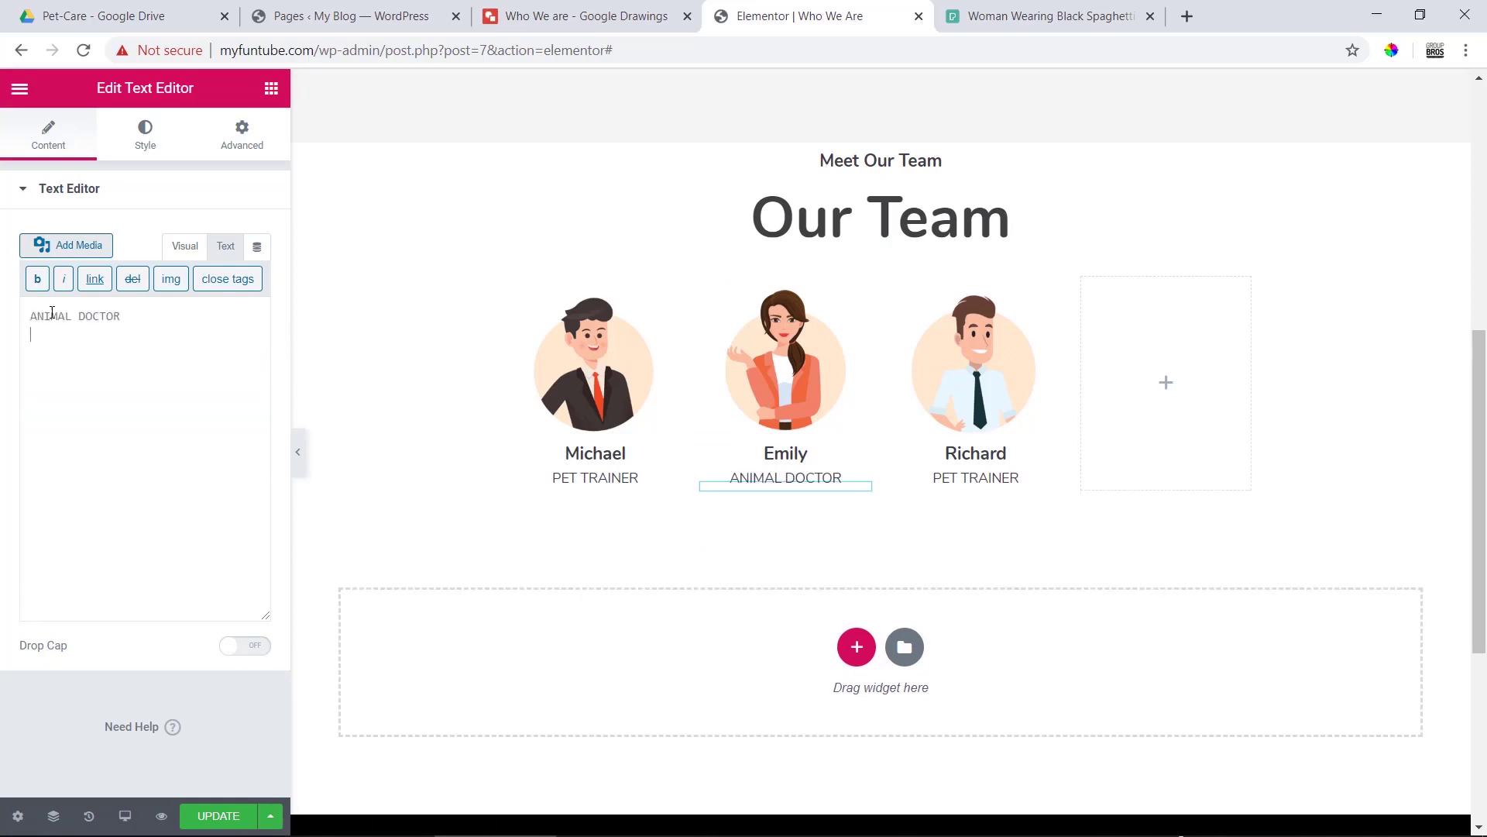
- Match the third team member's job title to the drawing, keeping it as the unformatted text PET TRAINER
key("ctrl+shift+Tab")
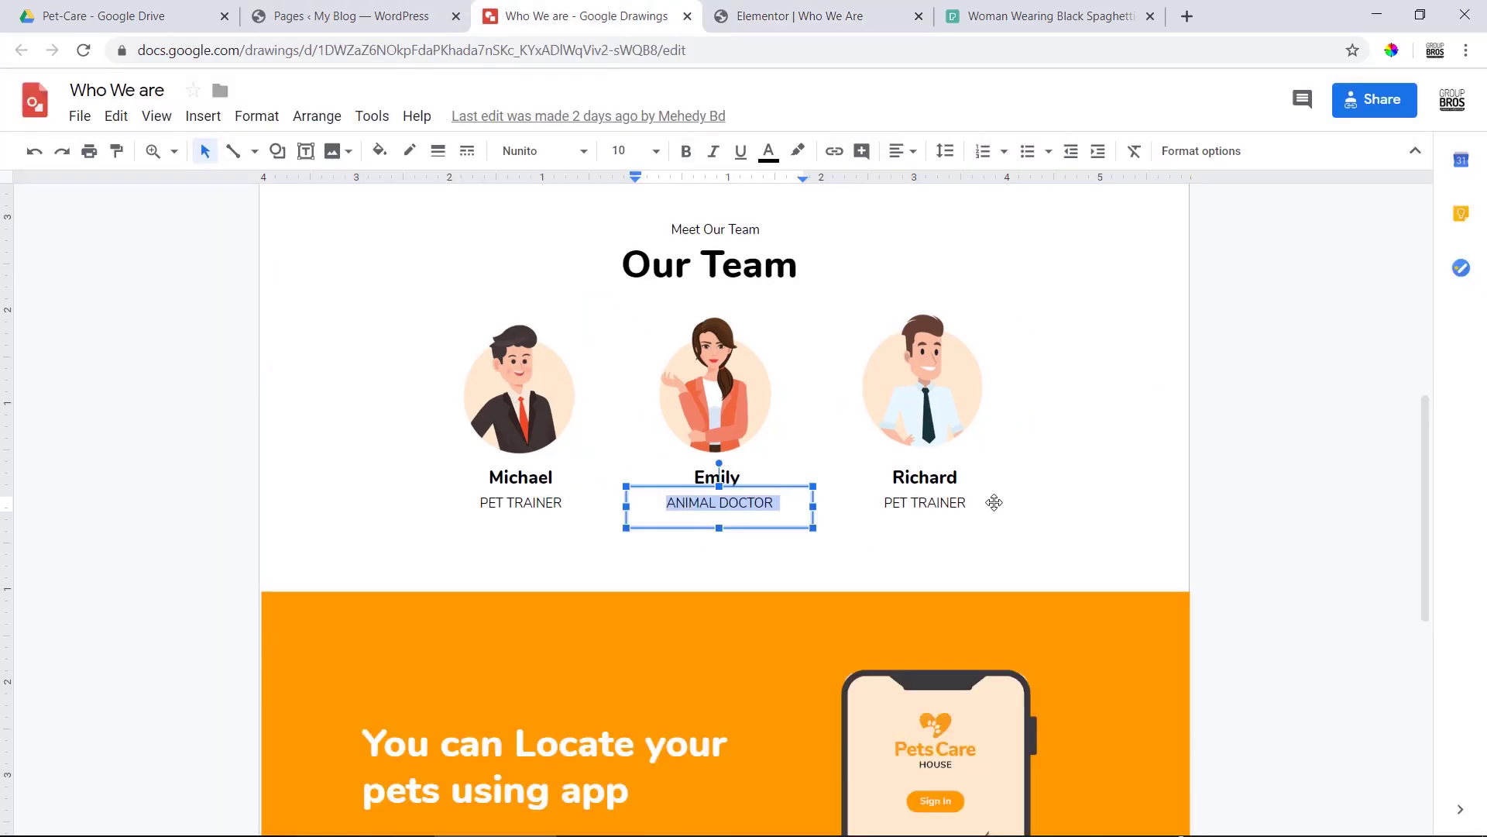
triple_click(914, 504)
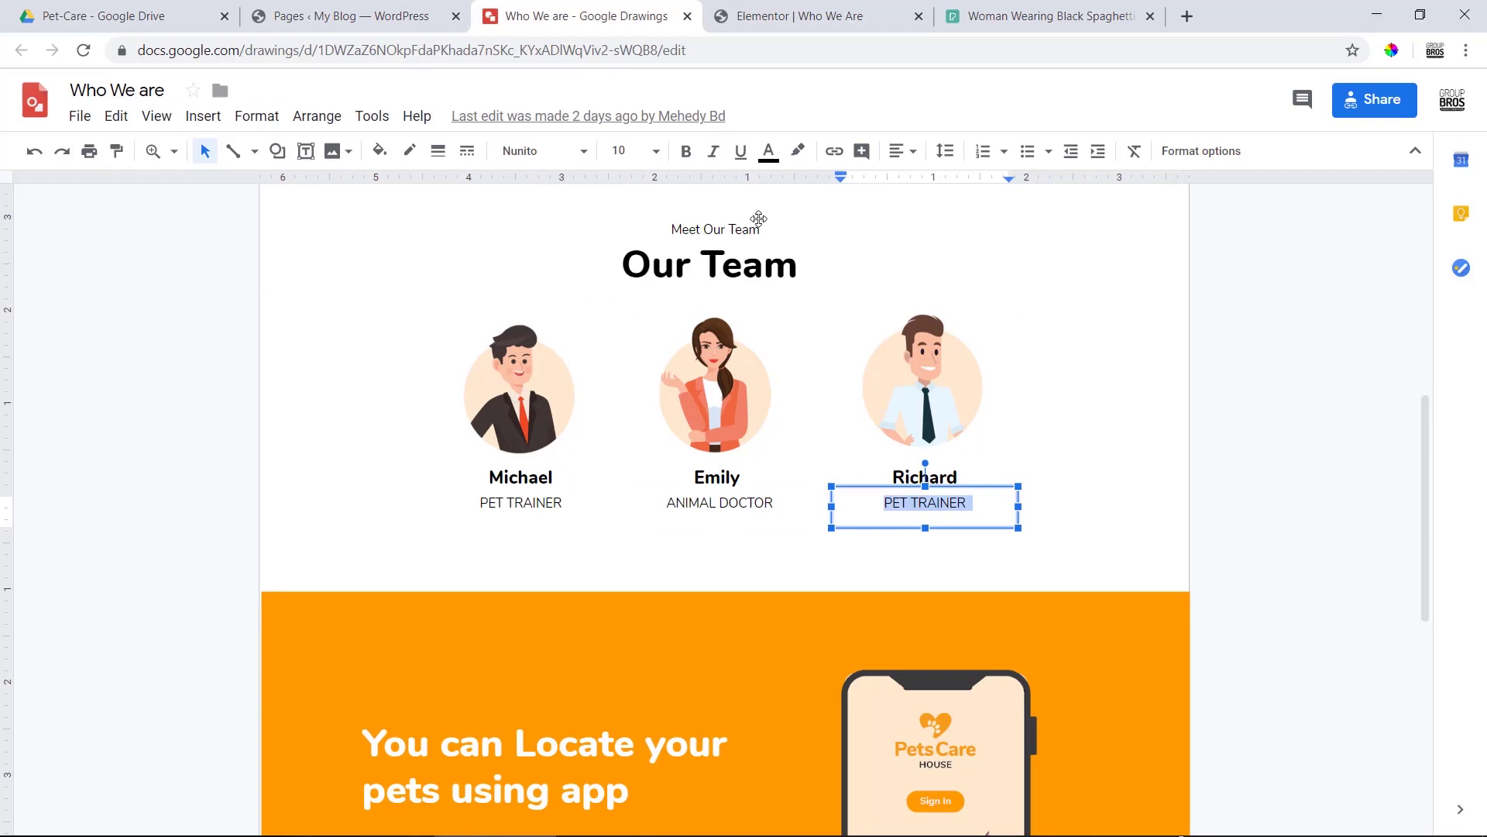
key("ctrl+Tab")
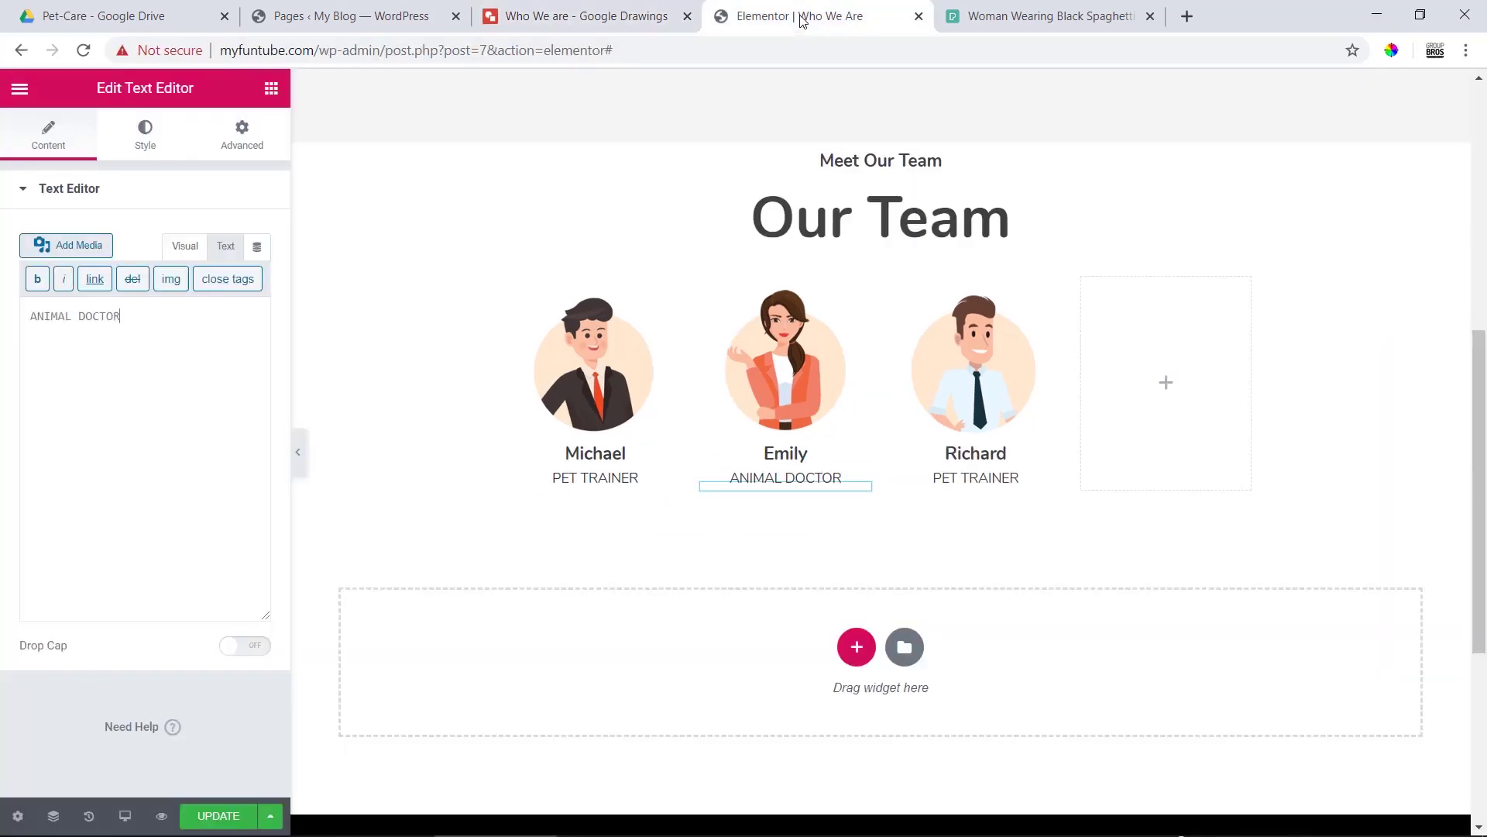
left_click(987, 481)
left_click(225, 246)
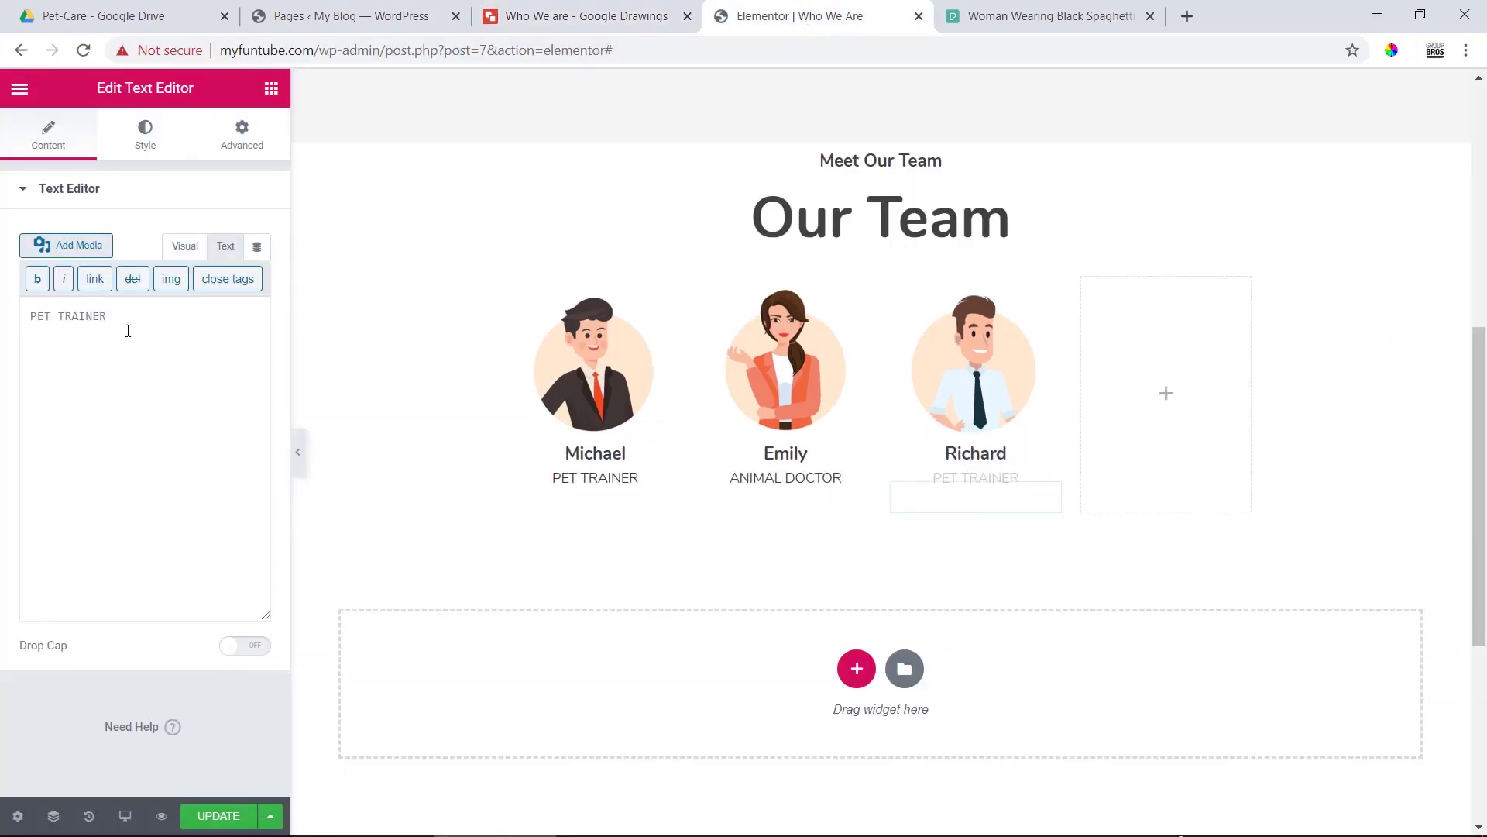
left_click_drag(128, 330, 2, 312)
left_click(59, 345)
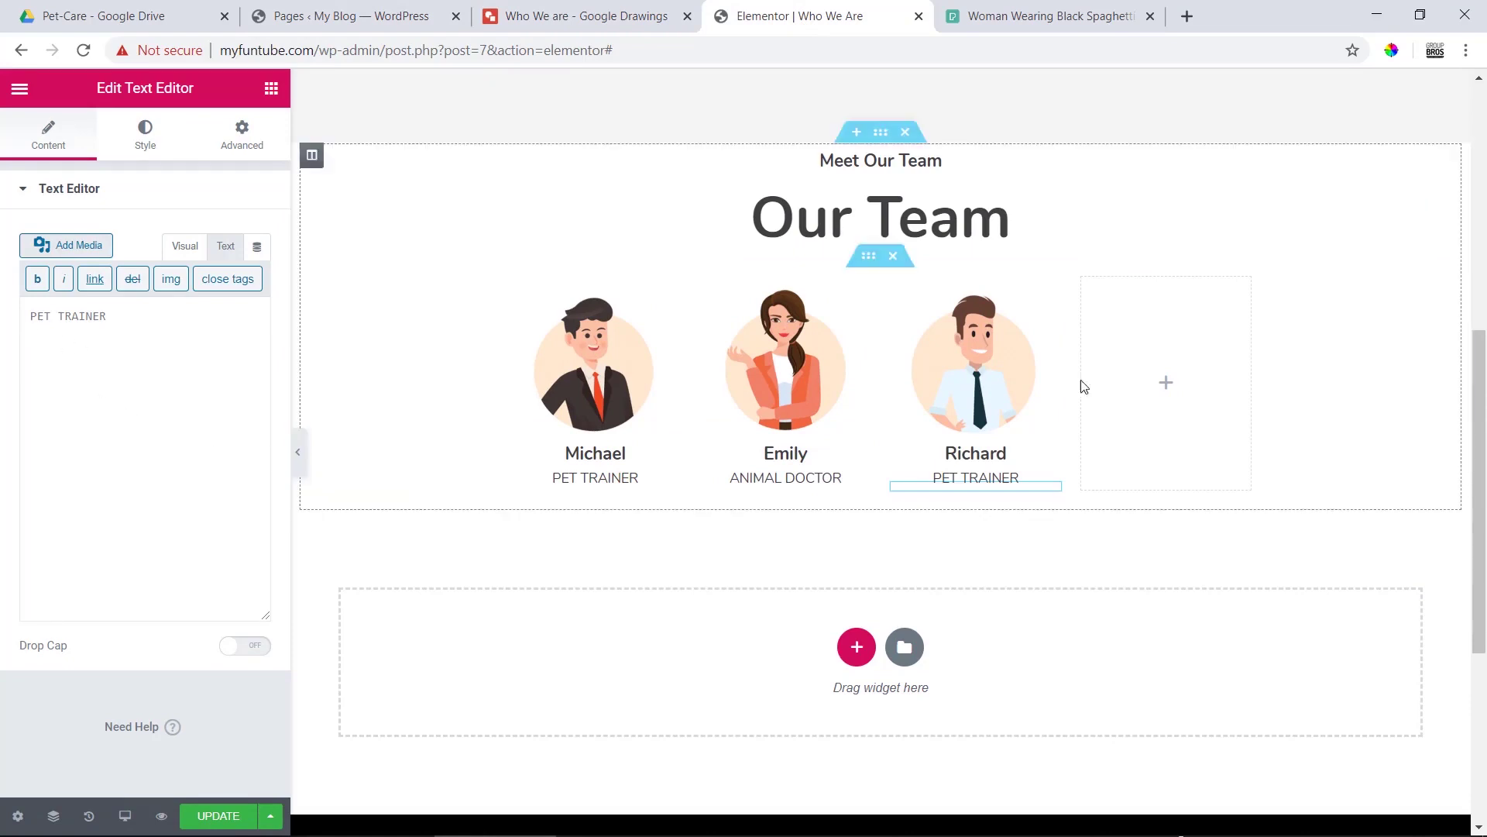
- Preview the team row without the editing panel and delete the empty fourth column
left_click(298, 453)
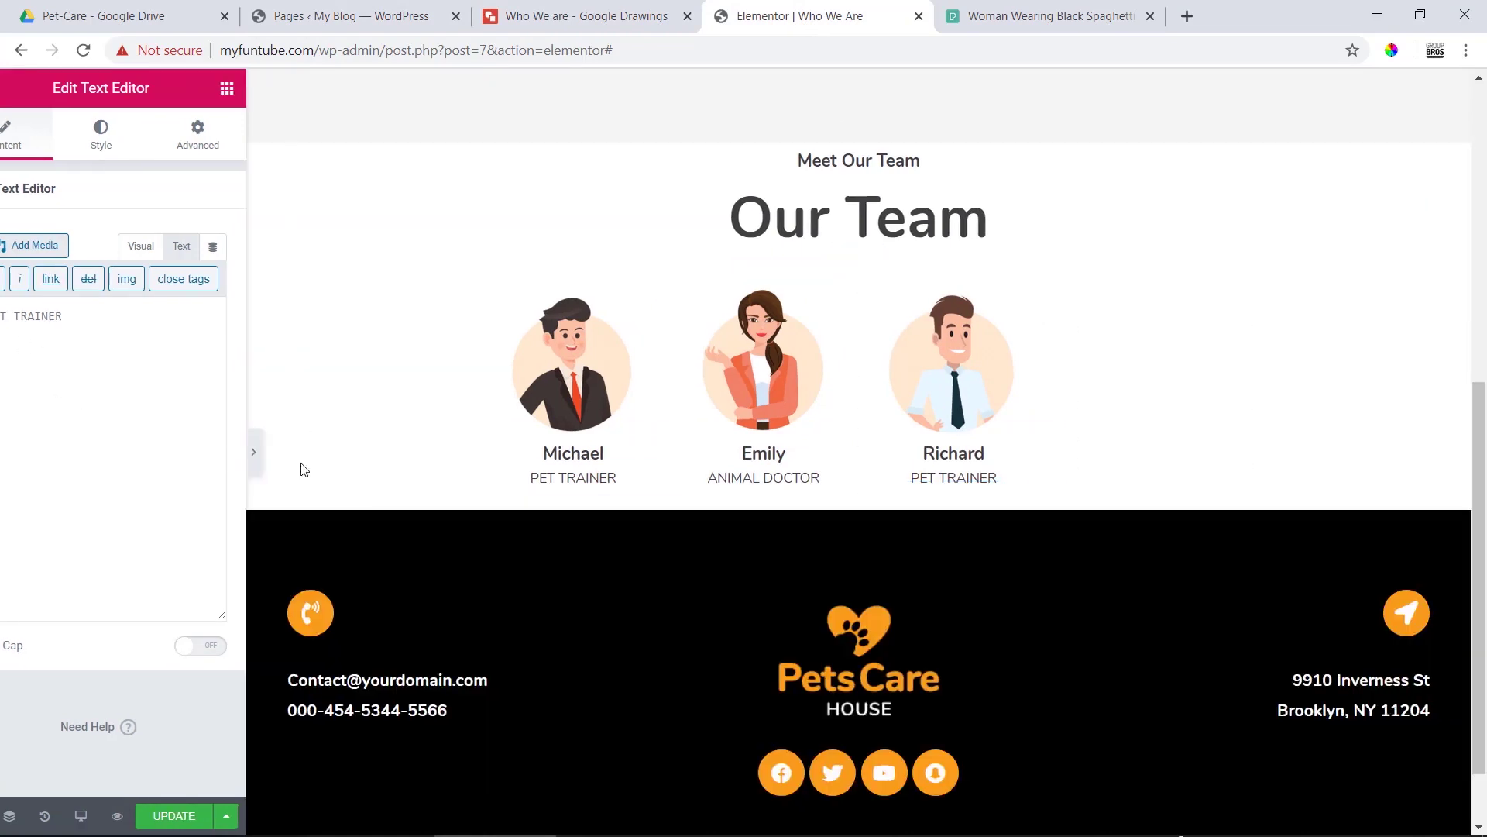
left_click(7, 452)
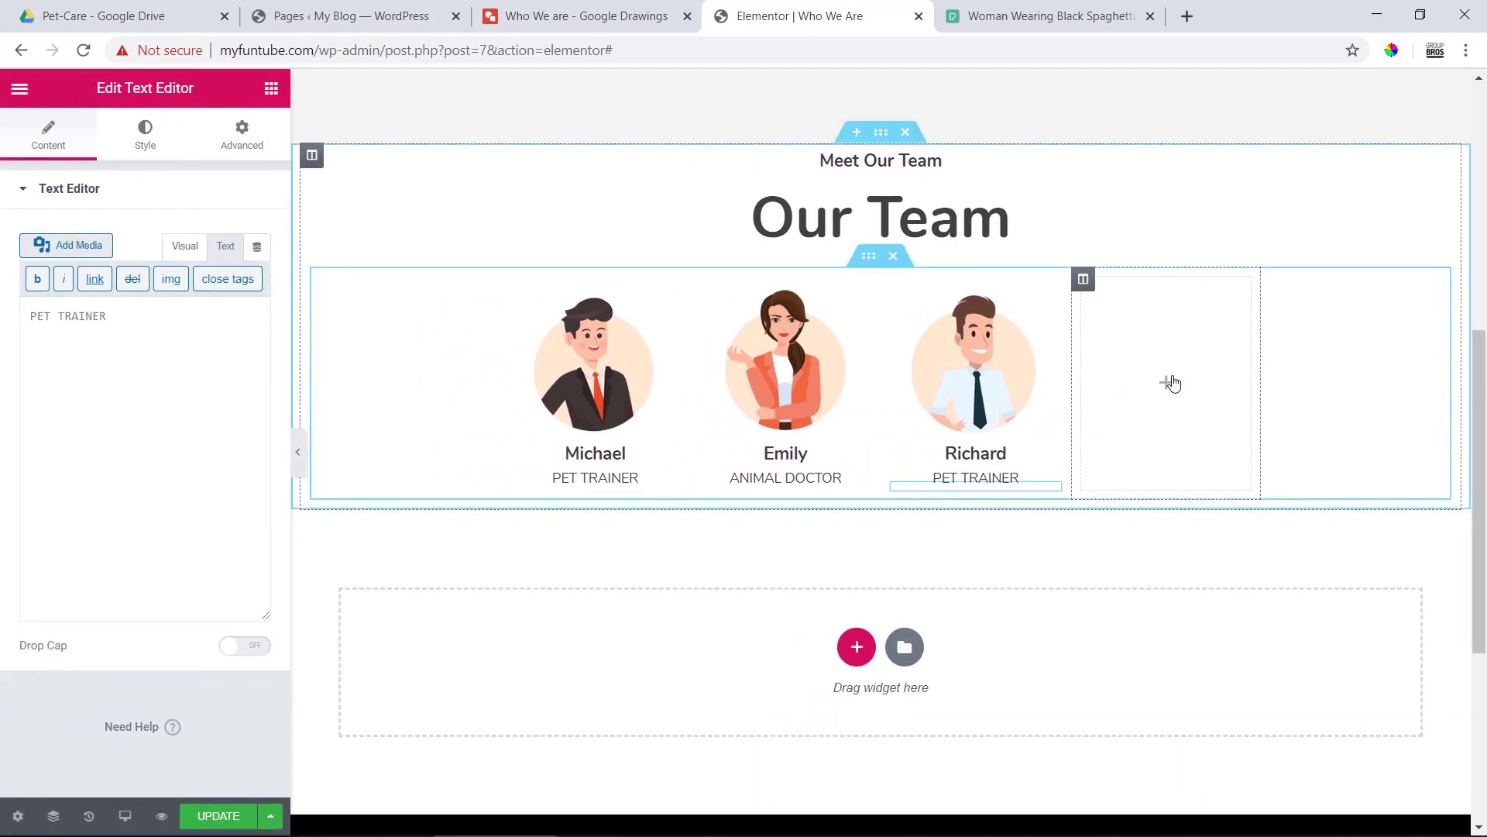
right_click(1083, 281)
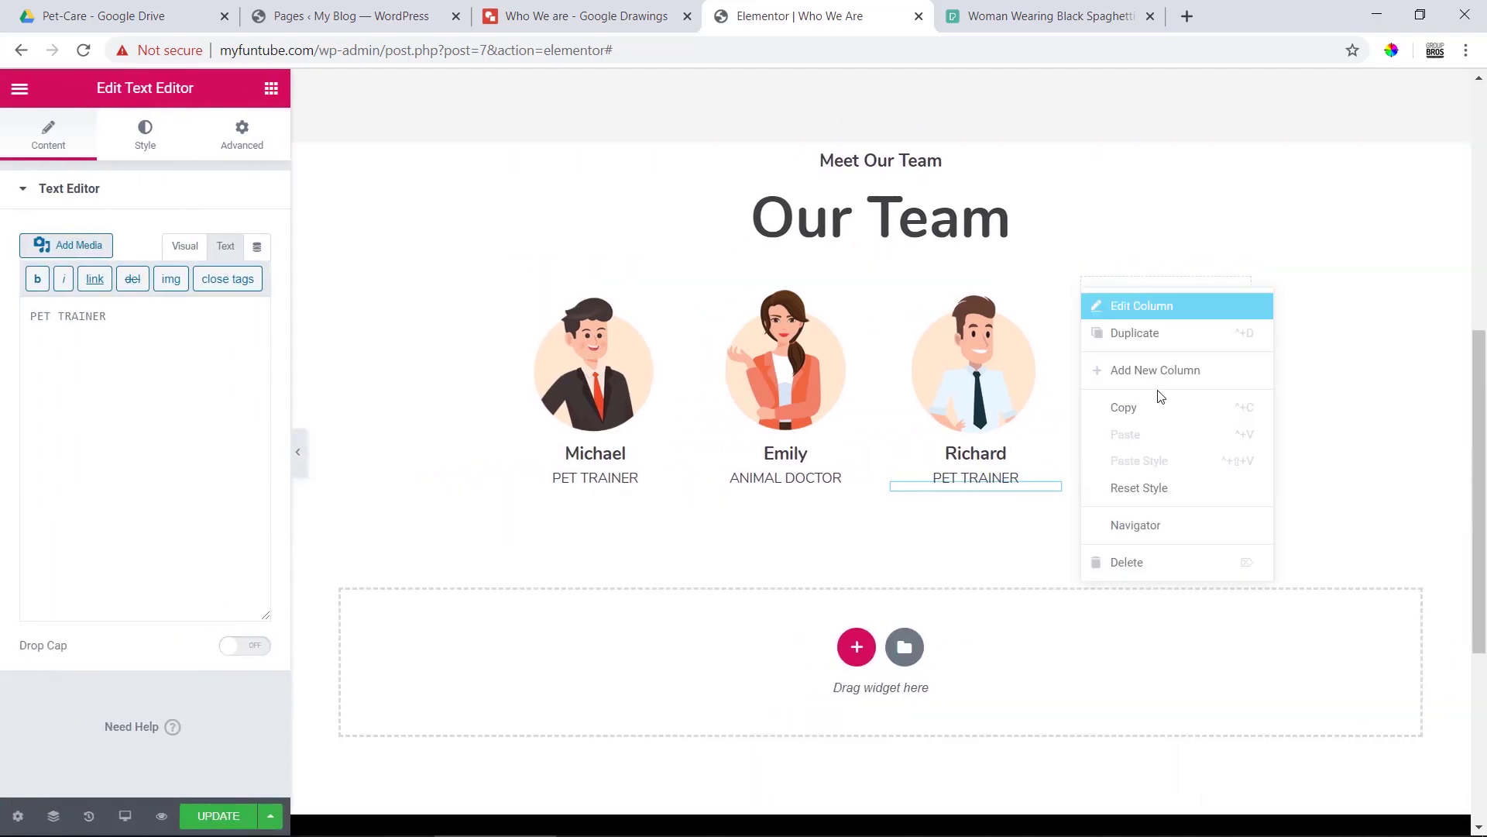
left_click(1178, 561)
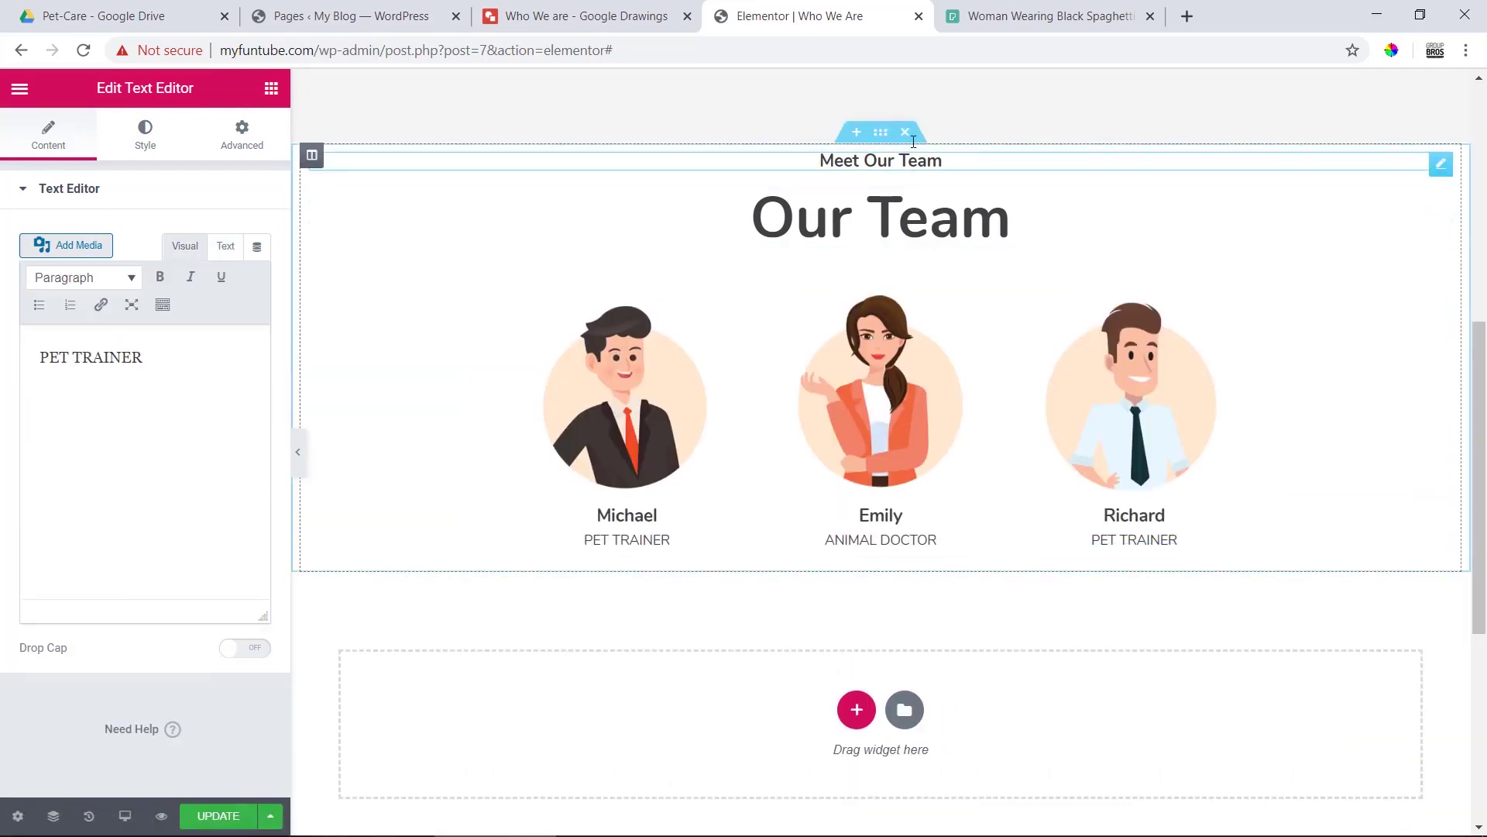
- Give the Our Team section a Min Height of 500 px
left_click(881, 134)
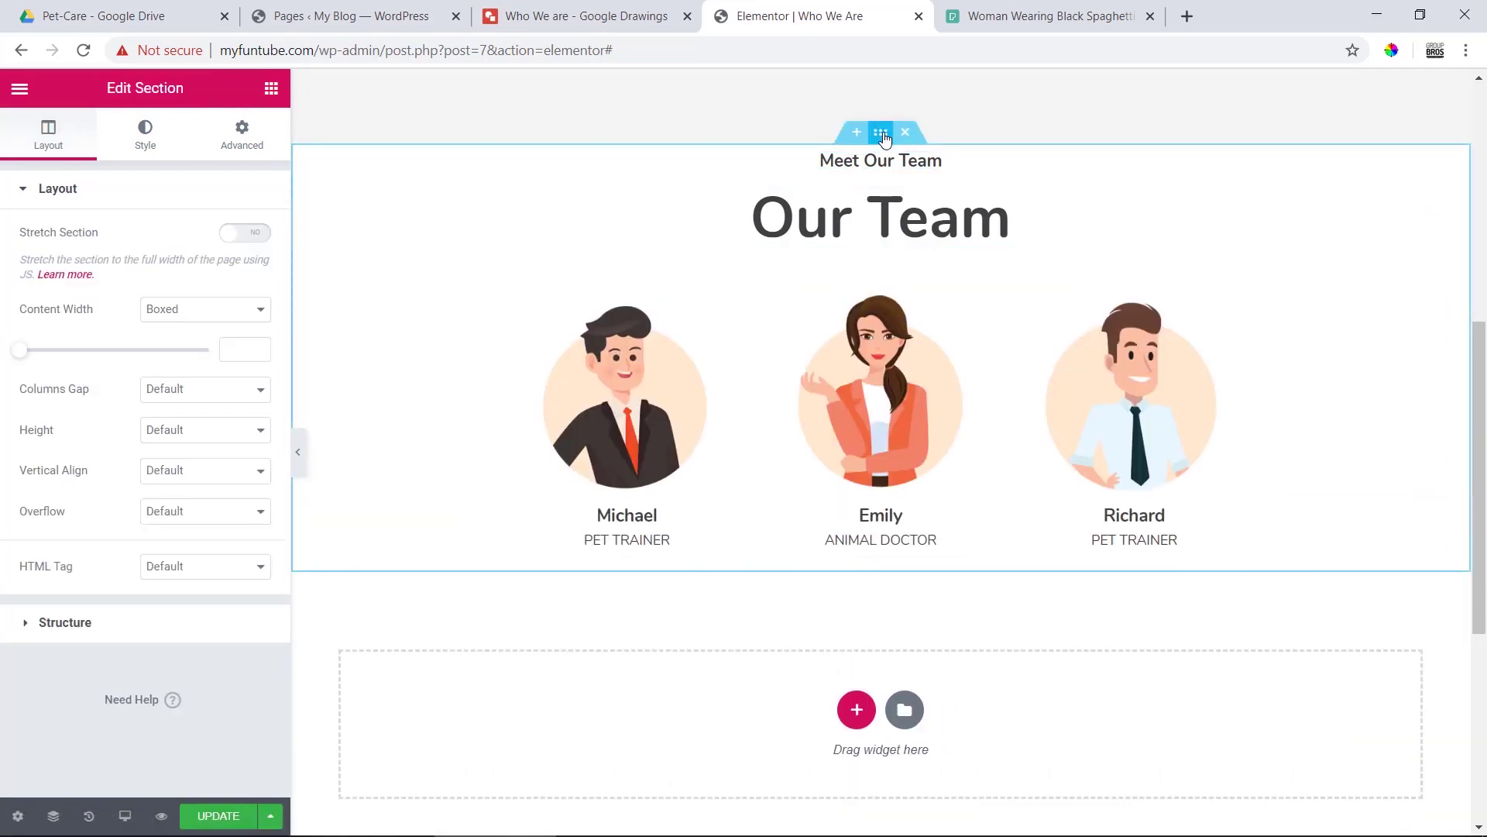
left_click(153, 434)
left_click(203, 479)
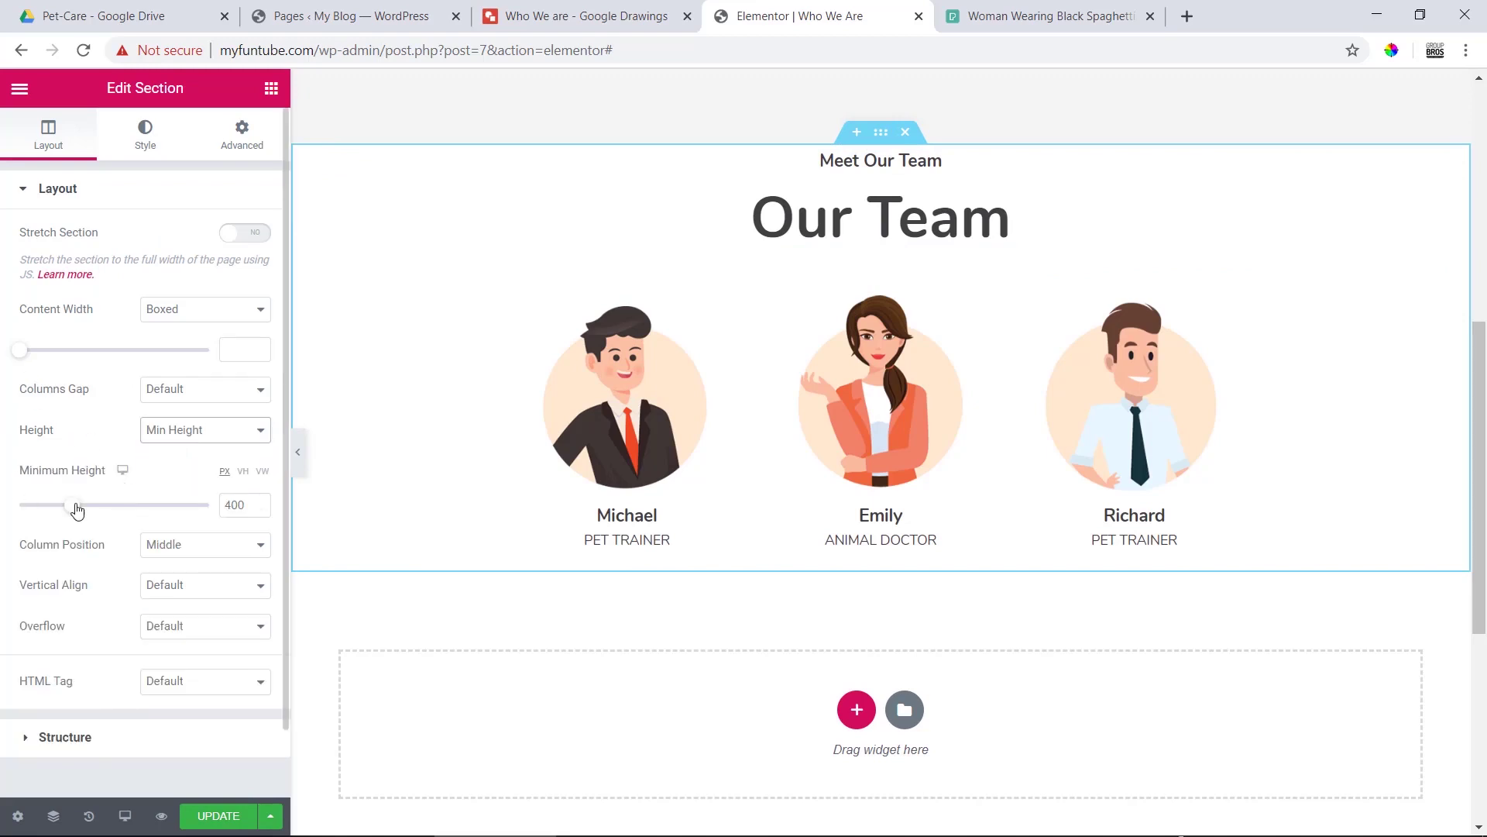
mouse_move(83, 512)
left_mouse_down()
mouse_move(117, 504)
mouse_move(107, 511)
left_mouse_up()
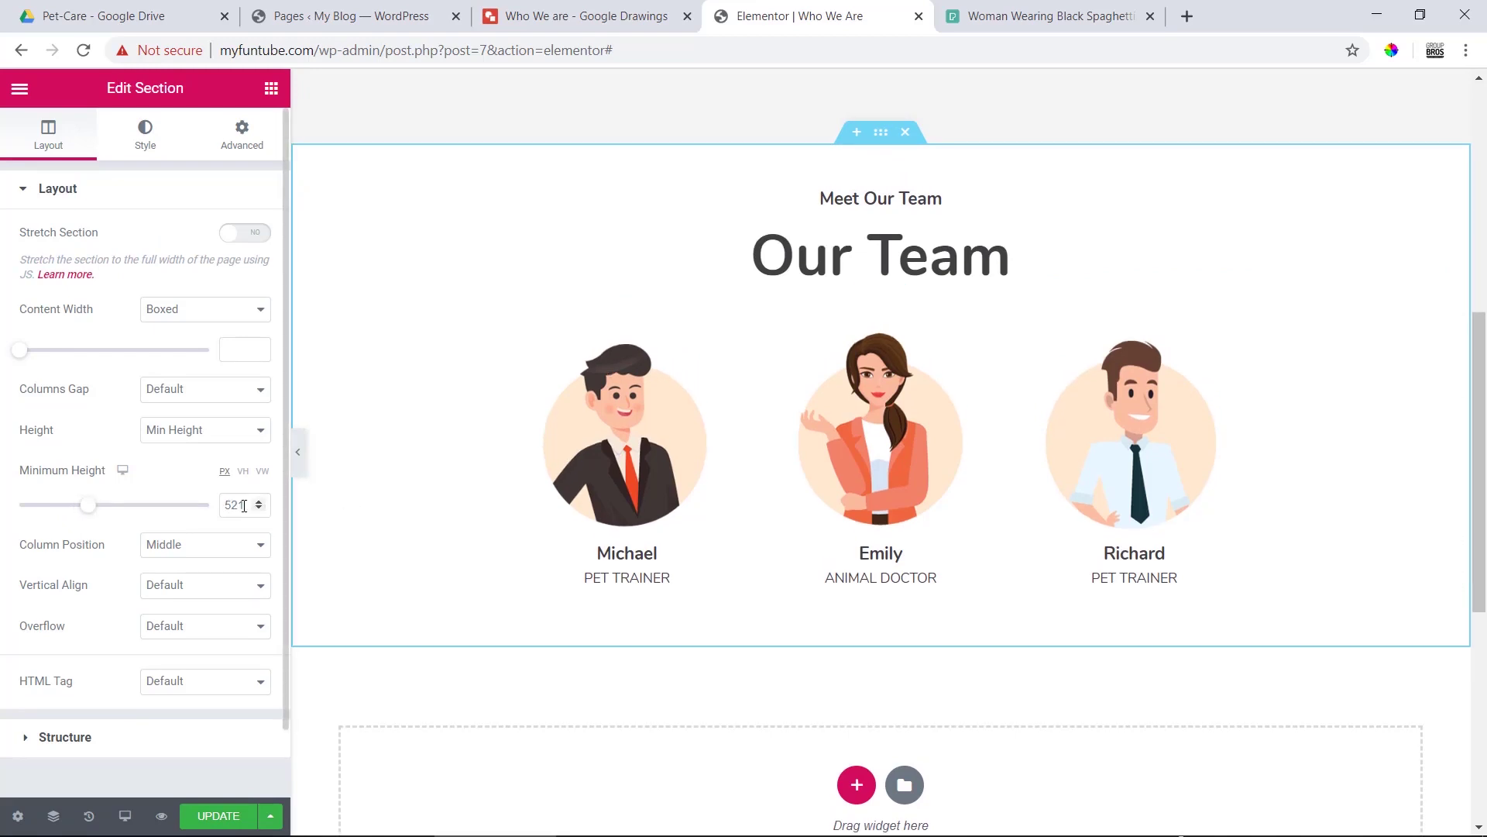
type("00")
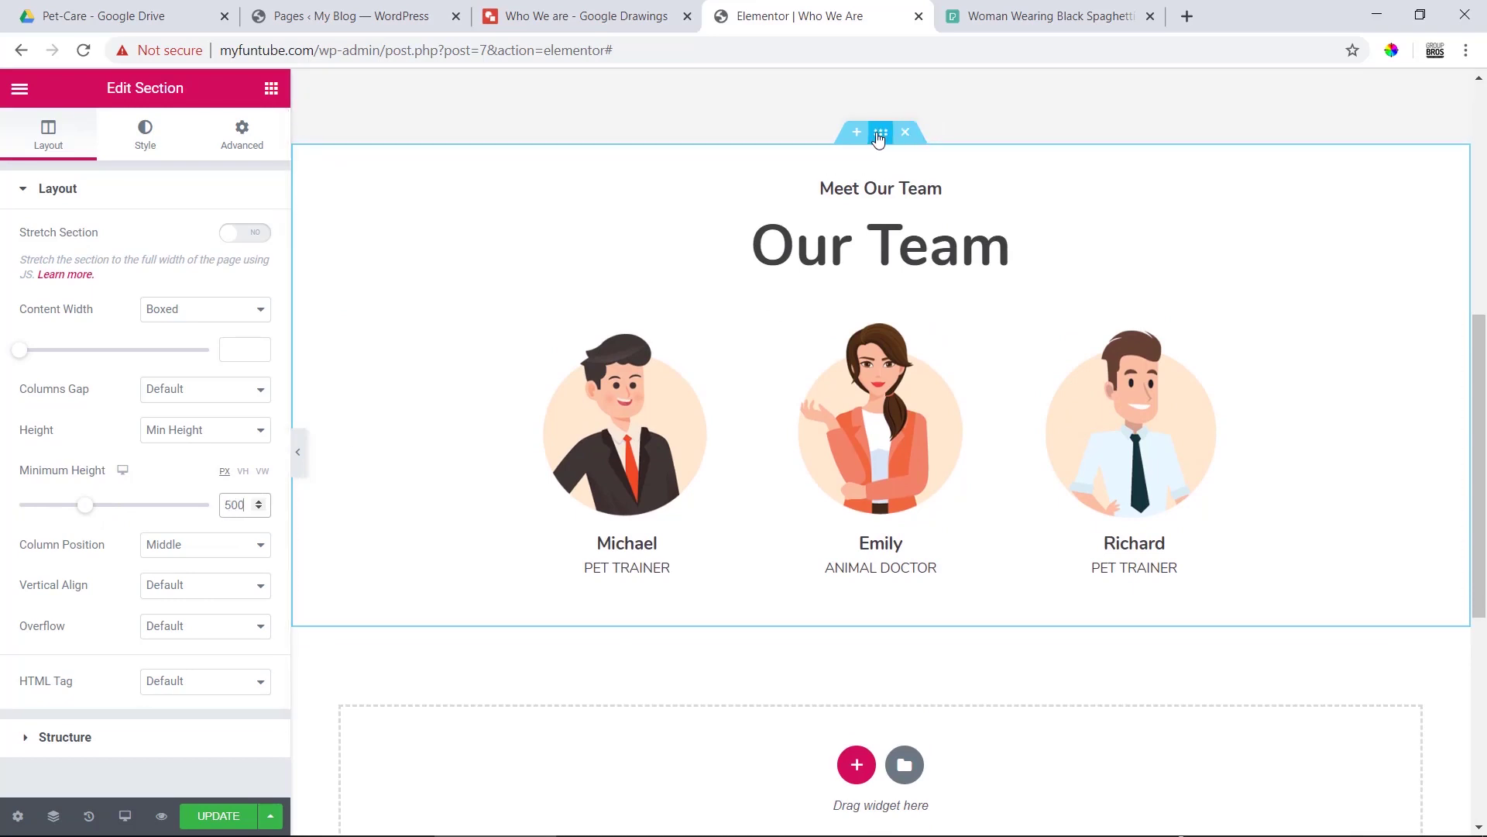
- Unlink the Our Team section's padding and set both its top and bottom padding to 60 px
left_click(258, 141)
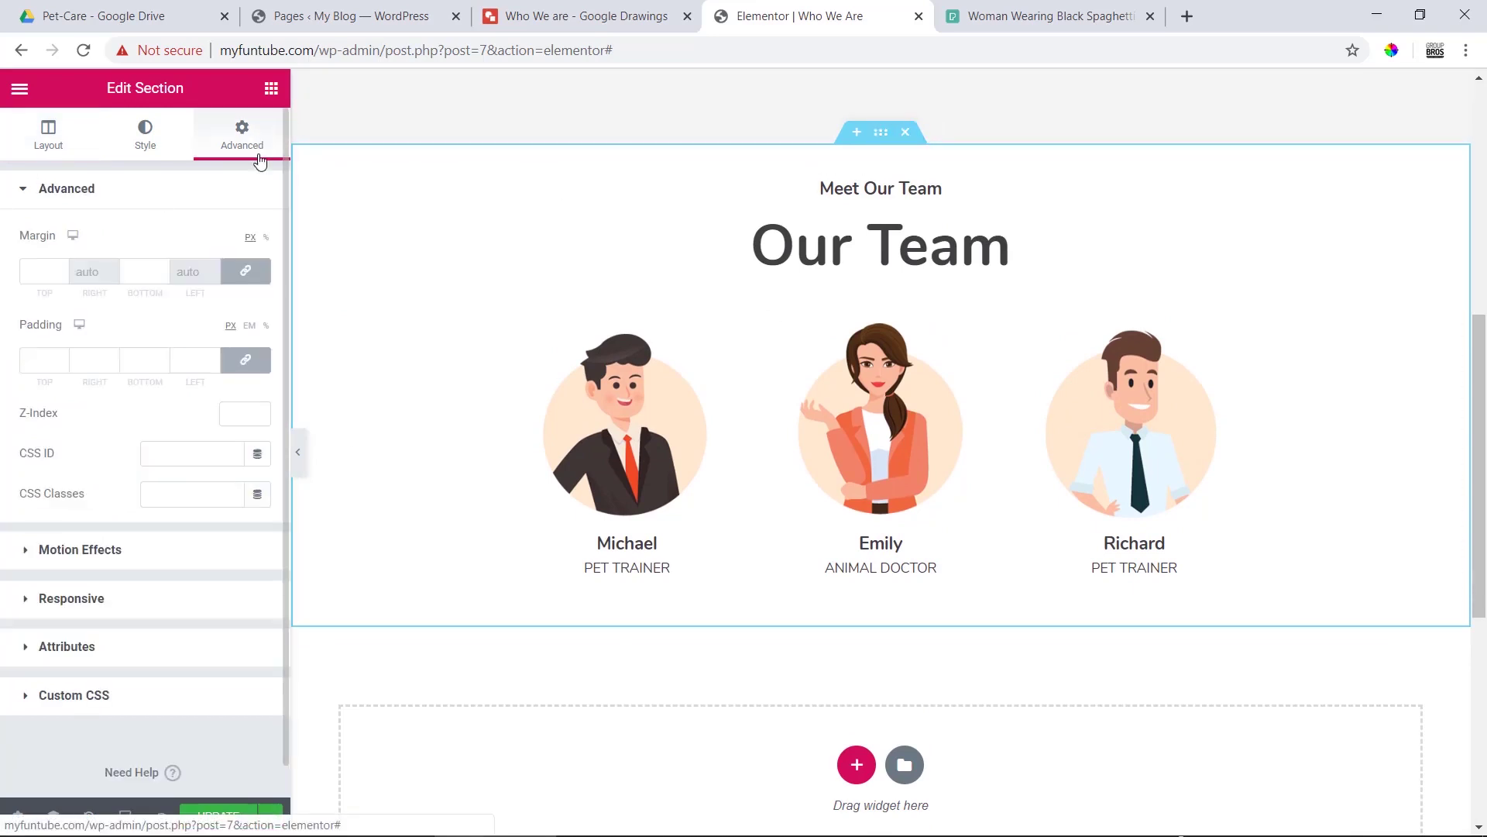
left_click(245, 360)
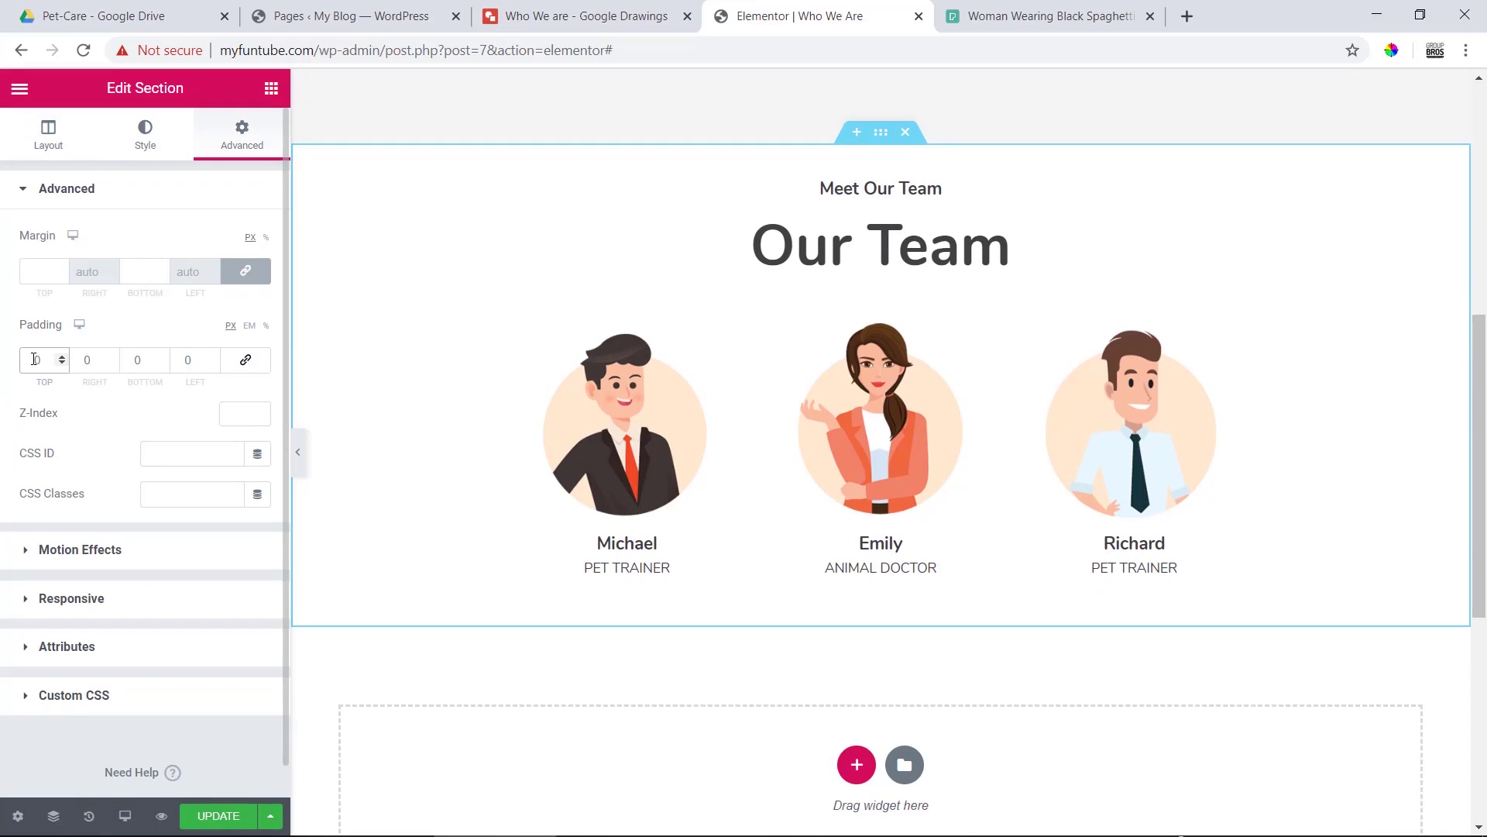
left_click(34, 359)
type("100")
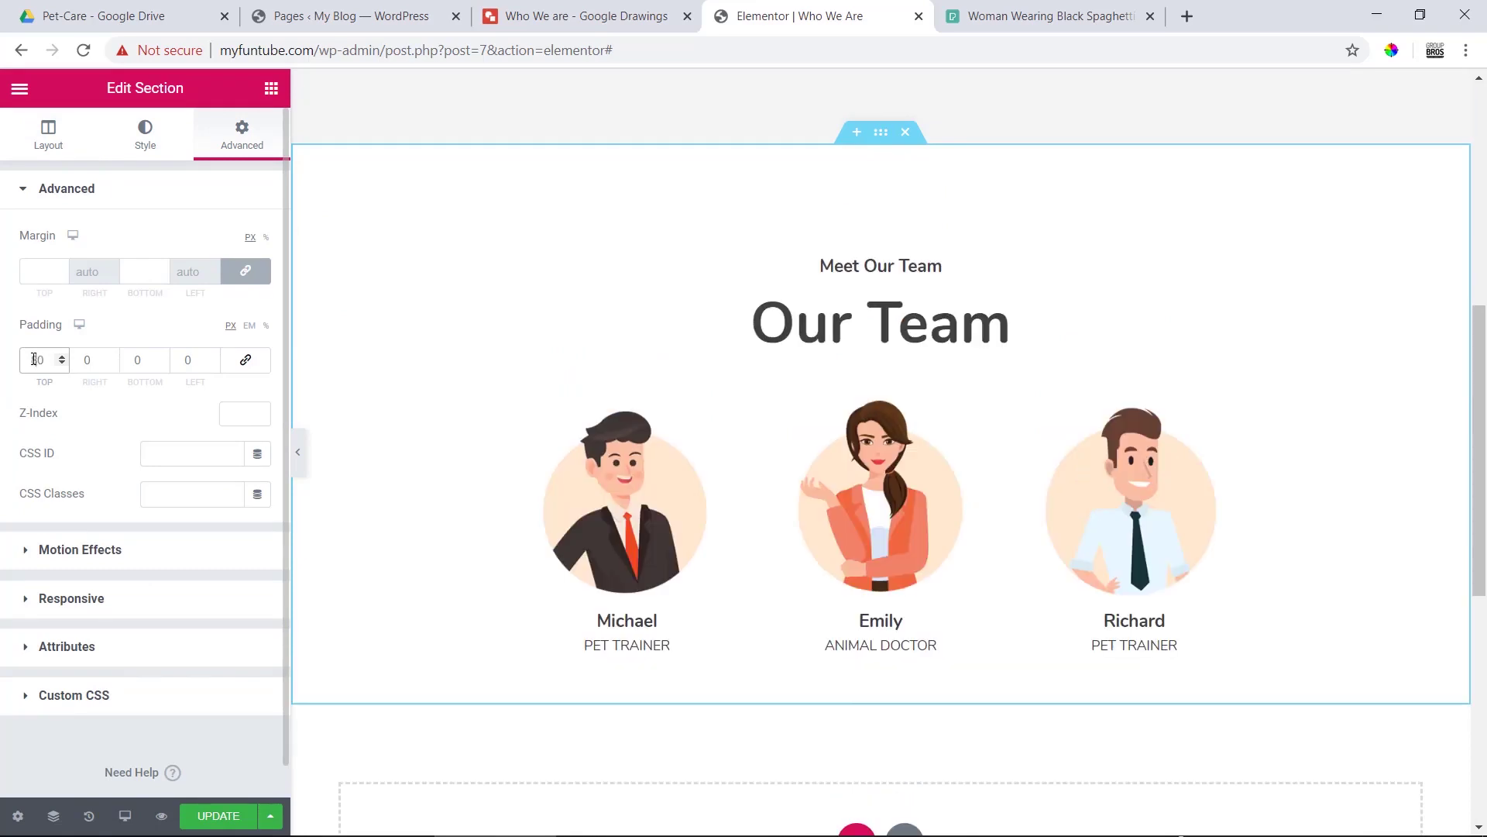
left_click(132, 361)
type("80")
left_click(21, 361)
type("7")
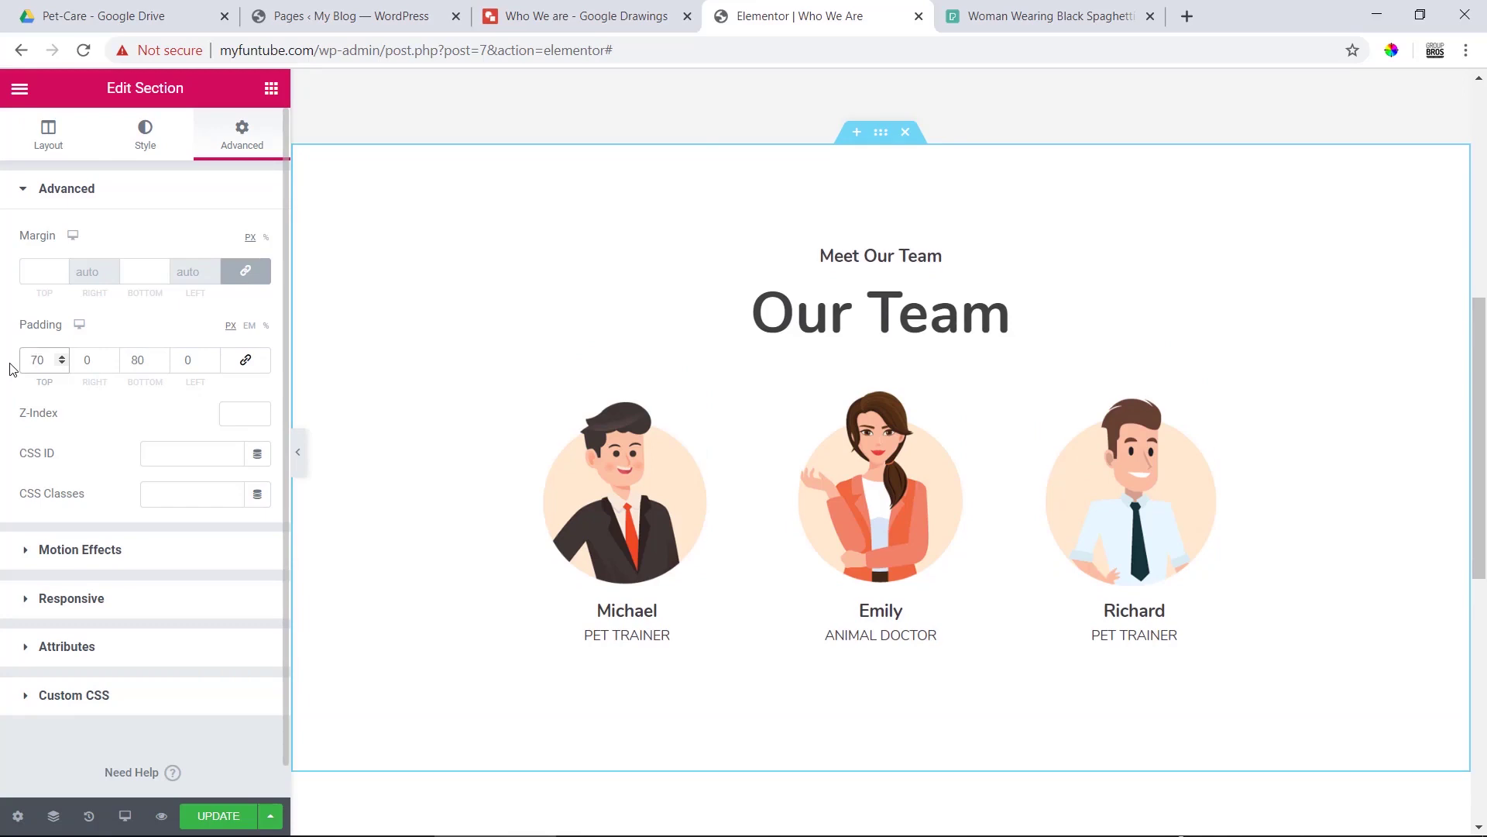
key("BackSpace")
type("6")
double_click(140, 370)
type("60")
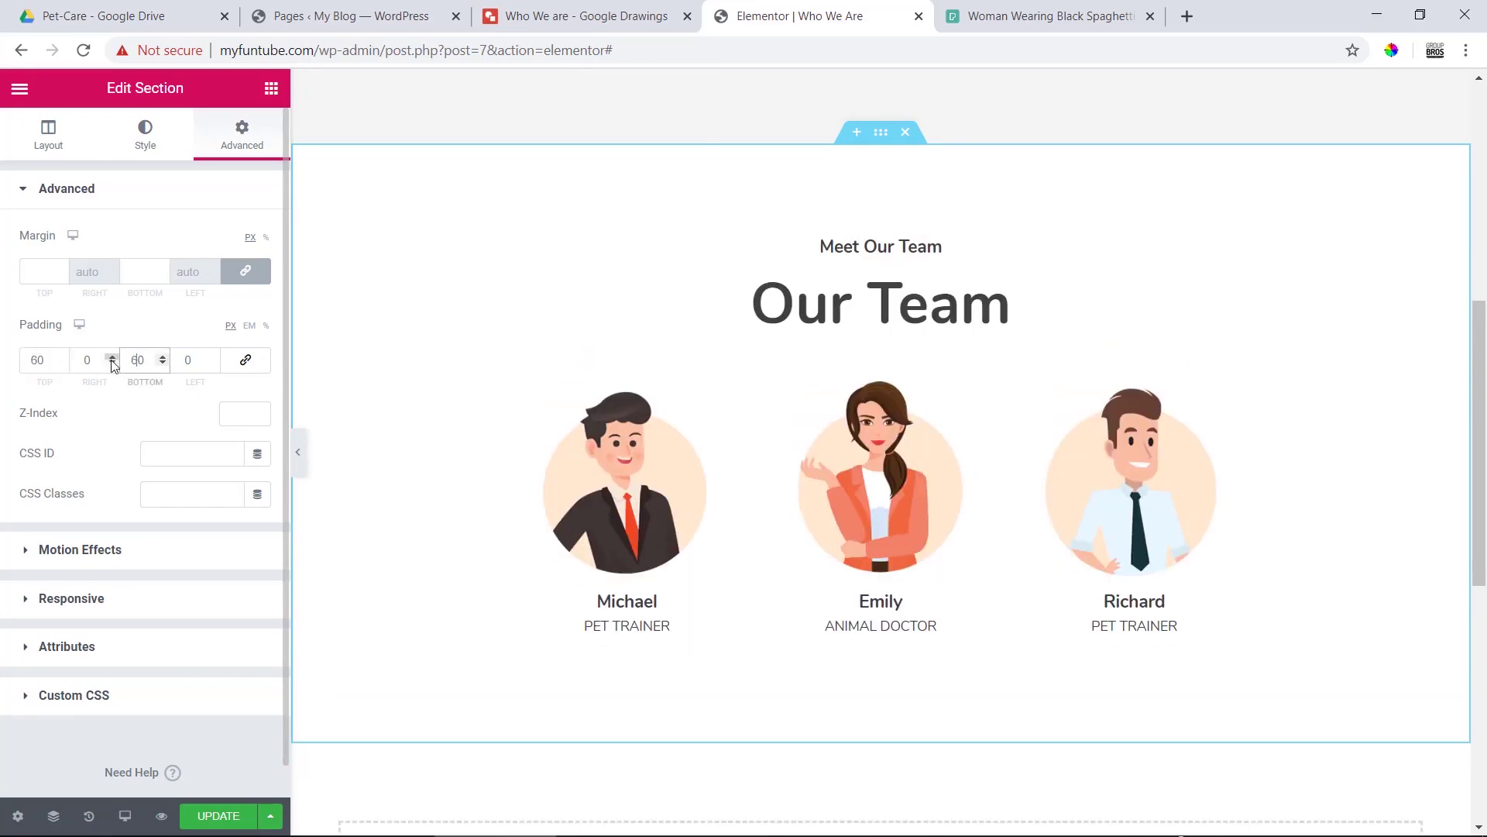
- Preview the whole page without the editing panel, restore the panel and save the page
left_click(298, 453)
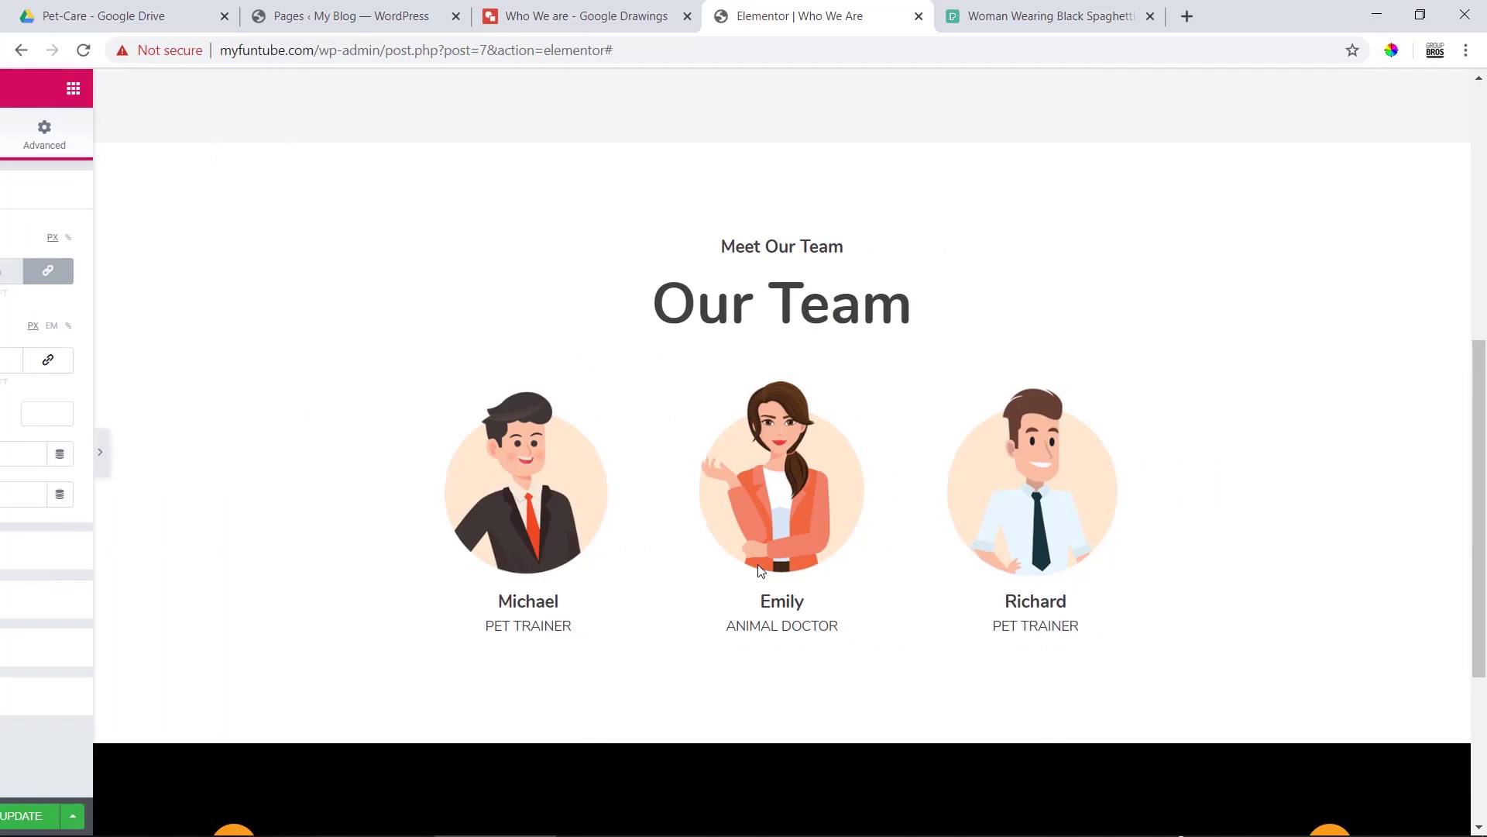
scroll(767, 569, "up", 7)
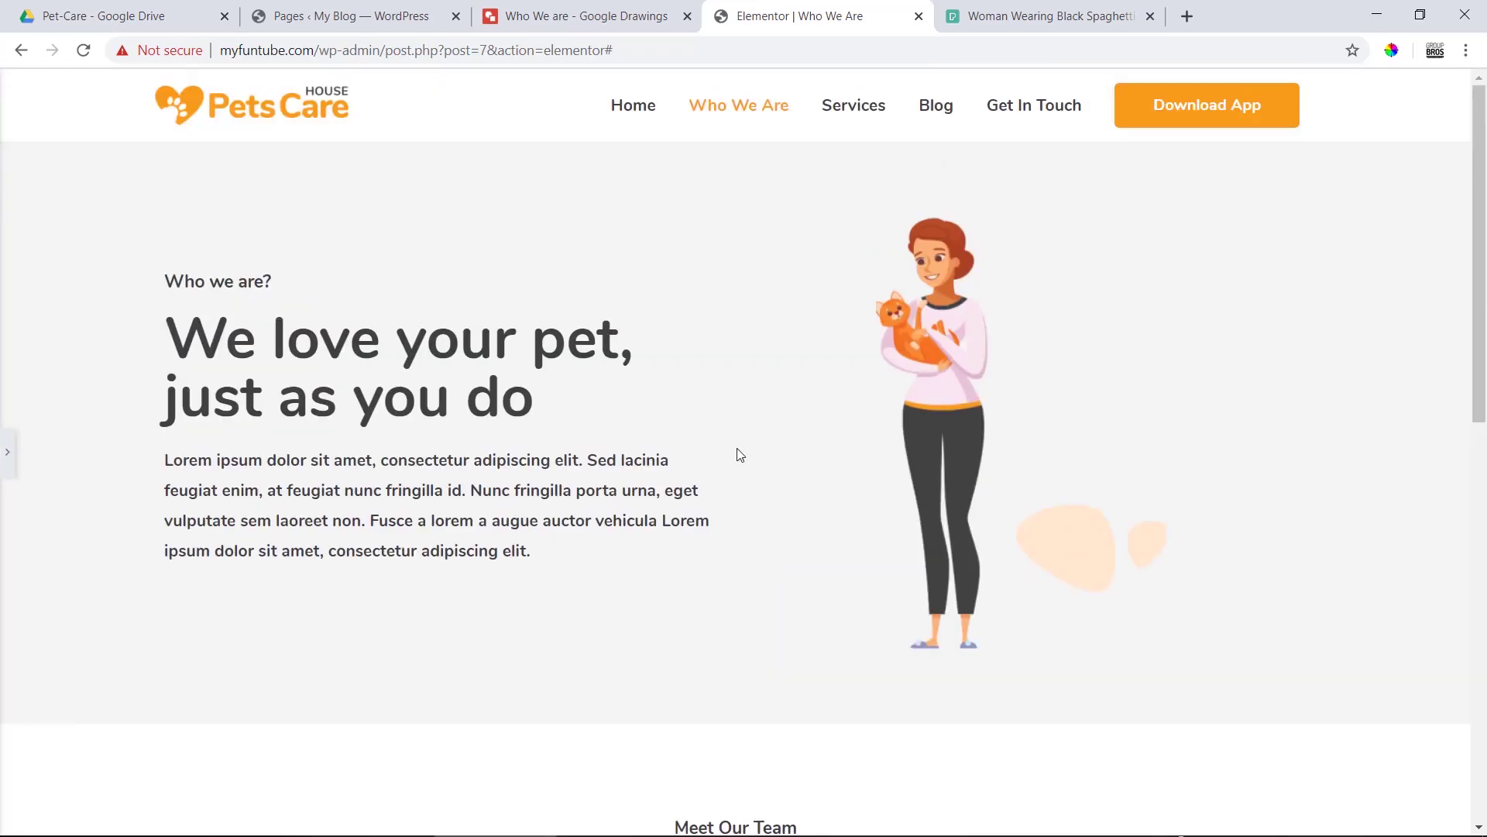
scroll(737, 455, "down", 4)
scroll(750, 448, "up", 4)
scroll(759, 451, "down", 5)
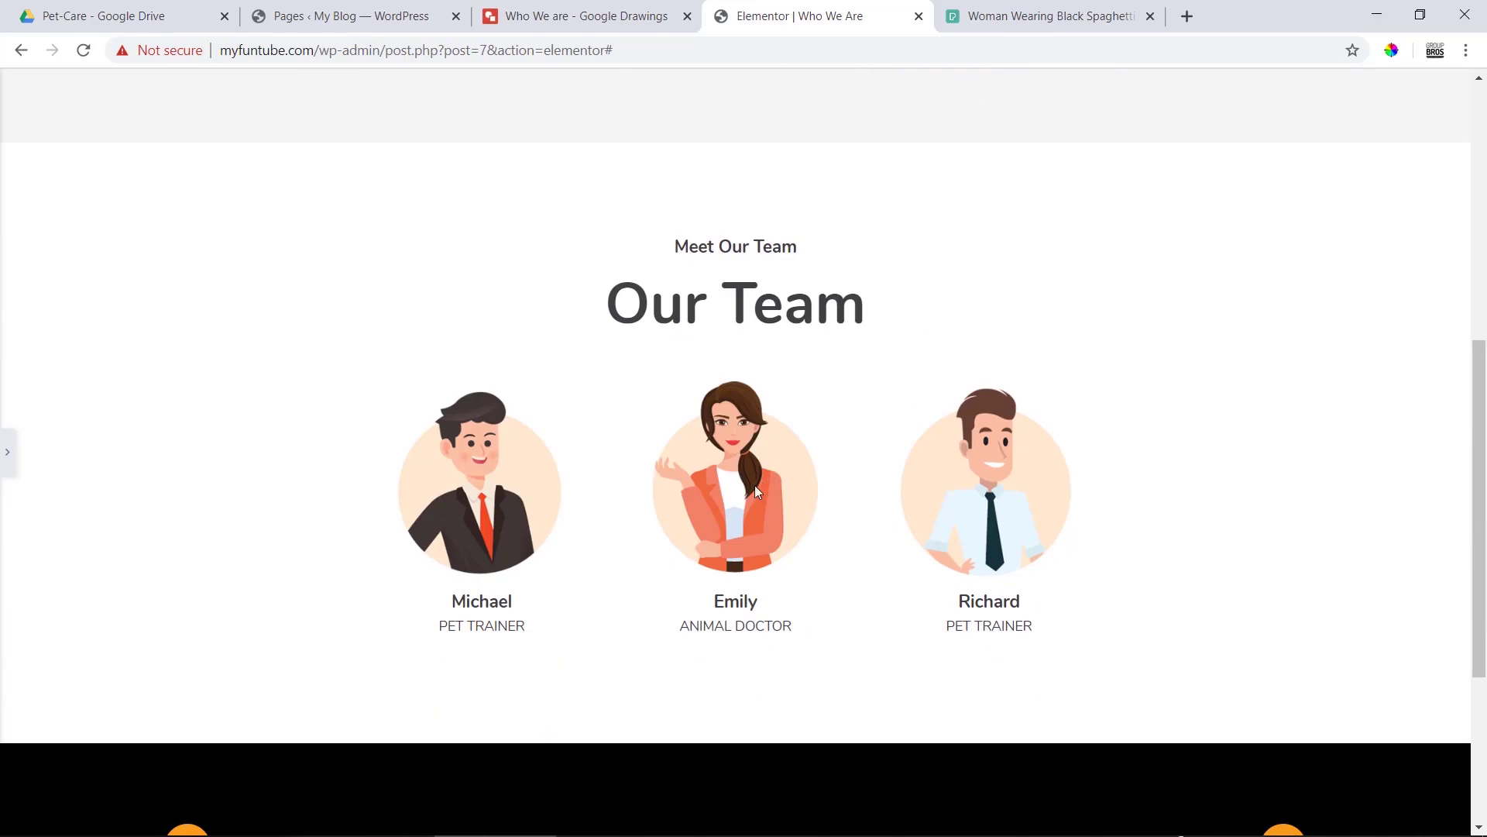
left_click(7, 453)
scroll(862, 593, "up", 5)
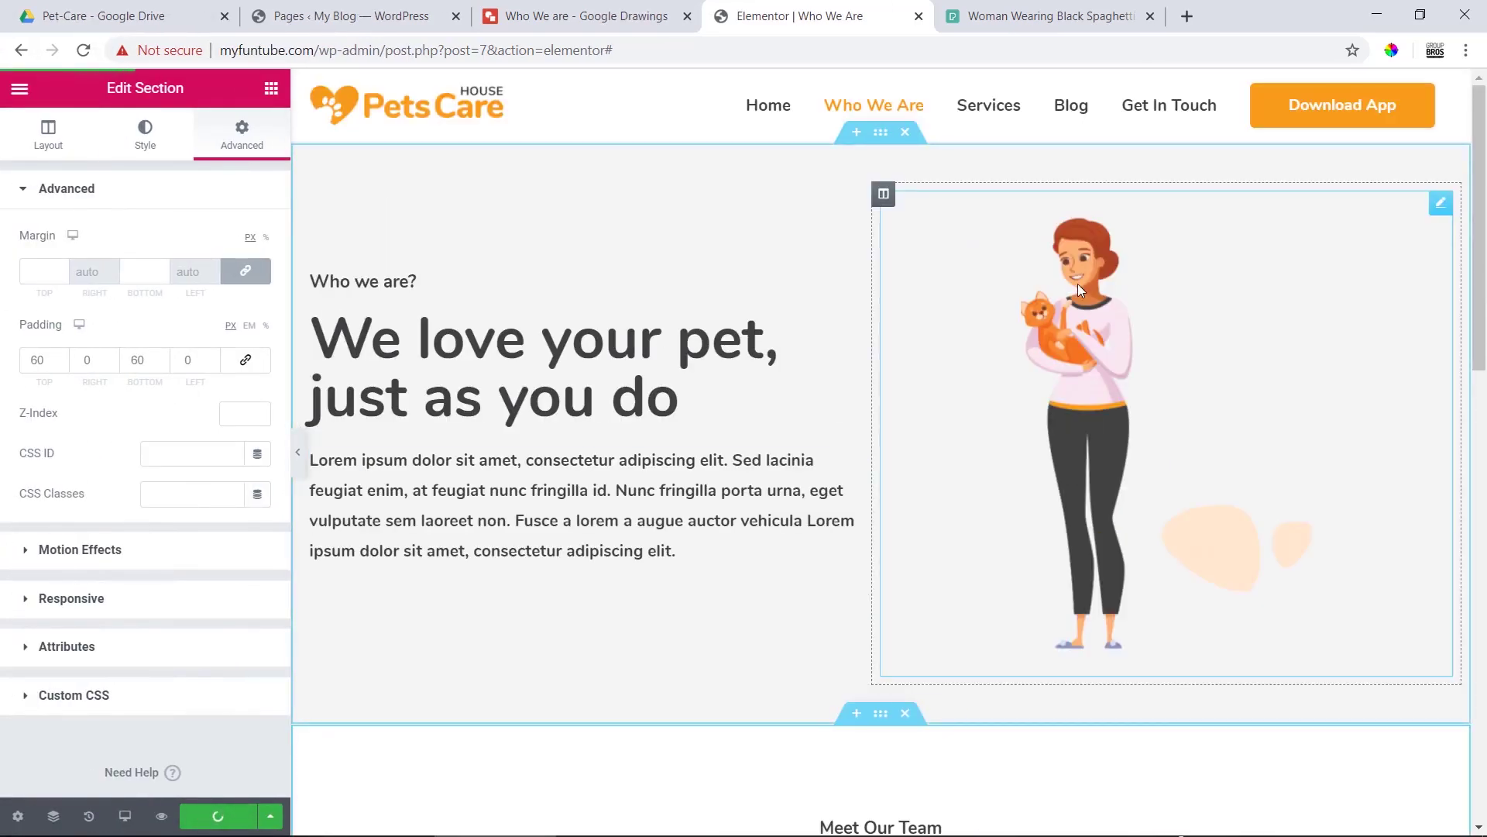
- Open the image settings of the woman-with-cat illustration and review the page down to the empty area below the team
left_click(1081, 317)
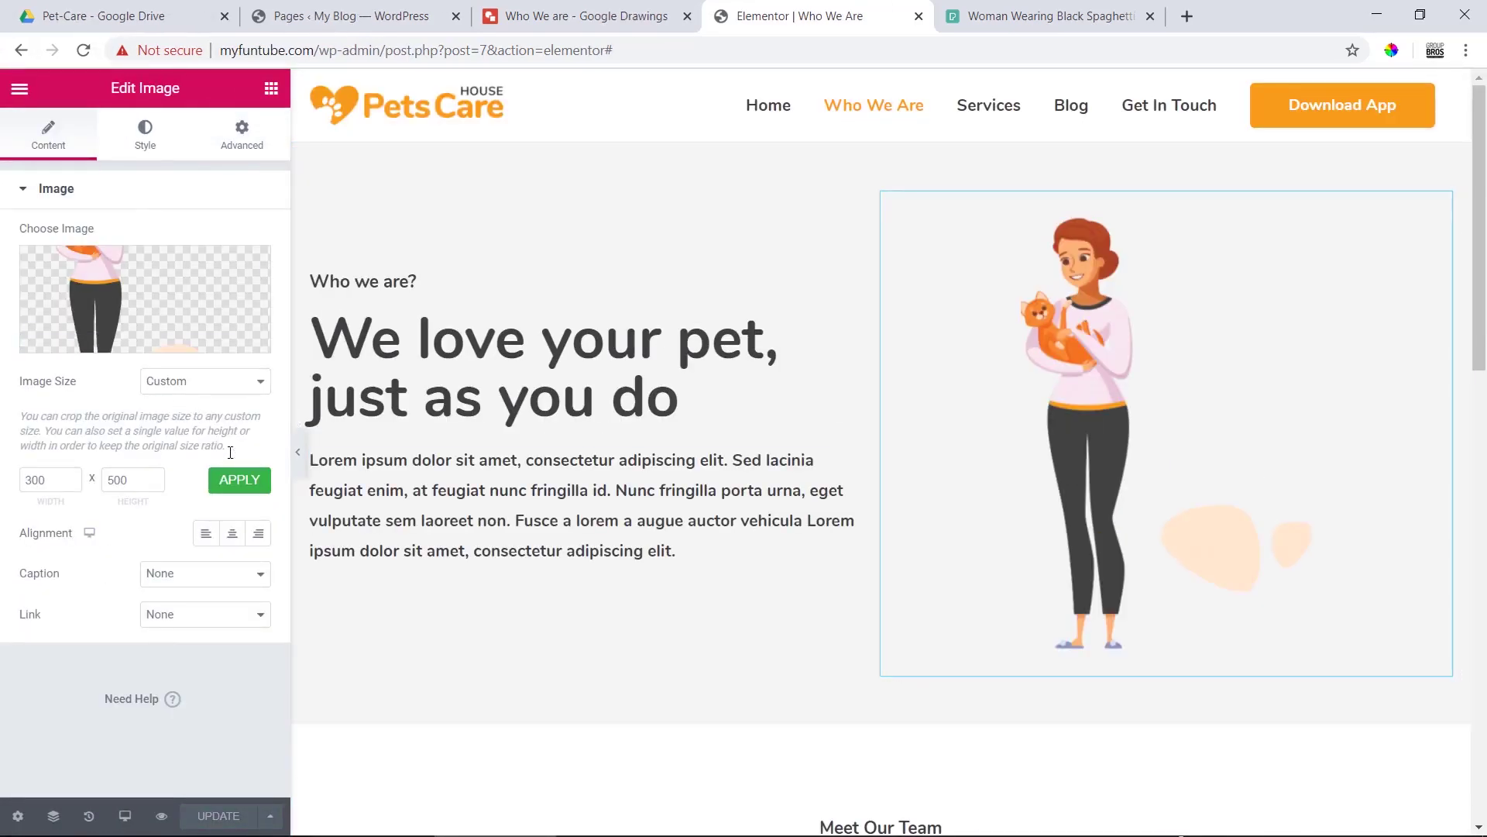
scroll(883, 428, "down", 4)
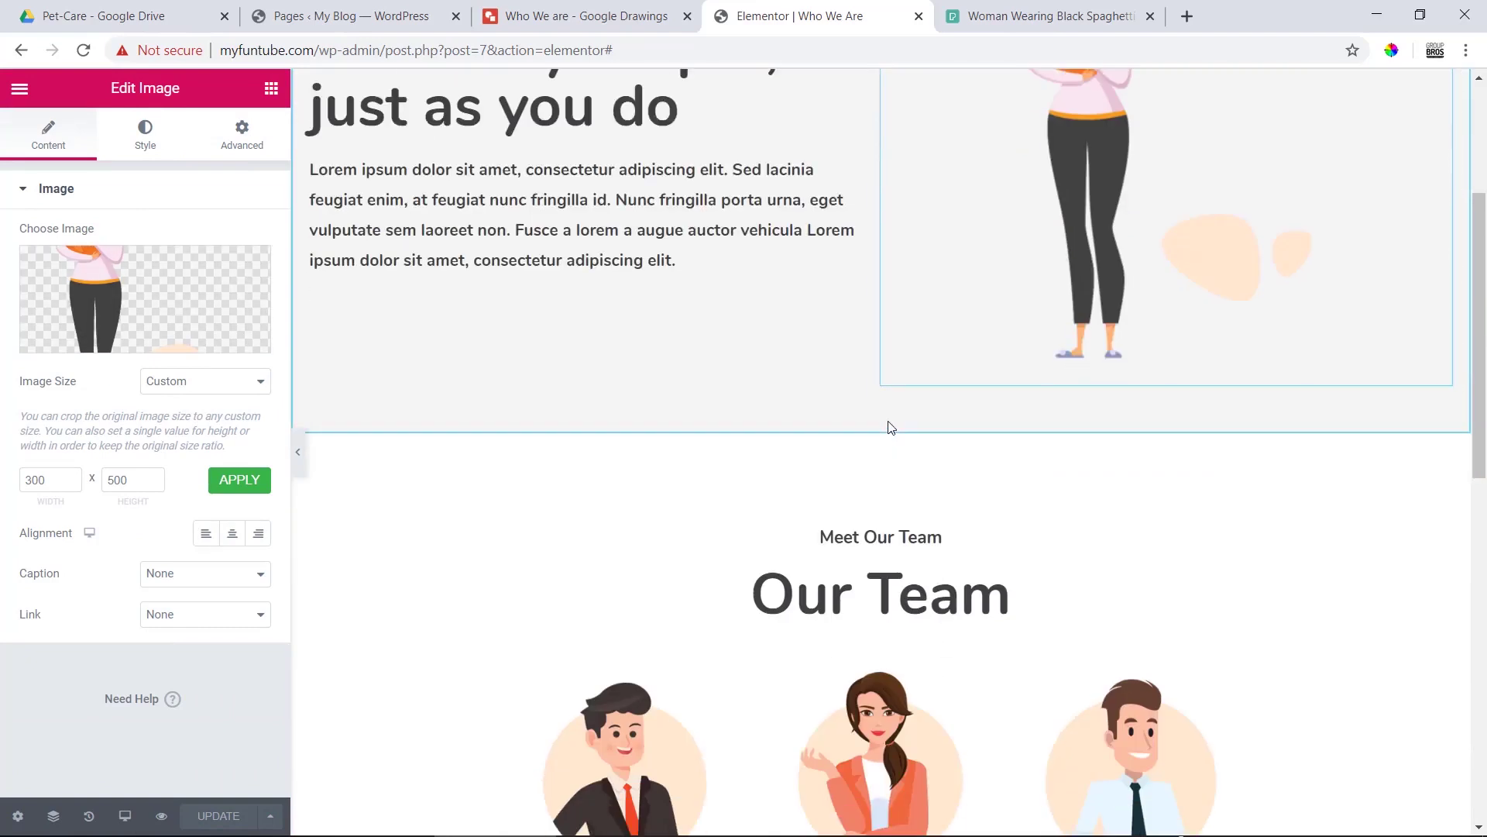
scroll(787, 482, "down", 9)
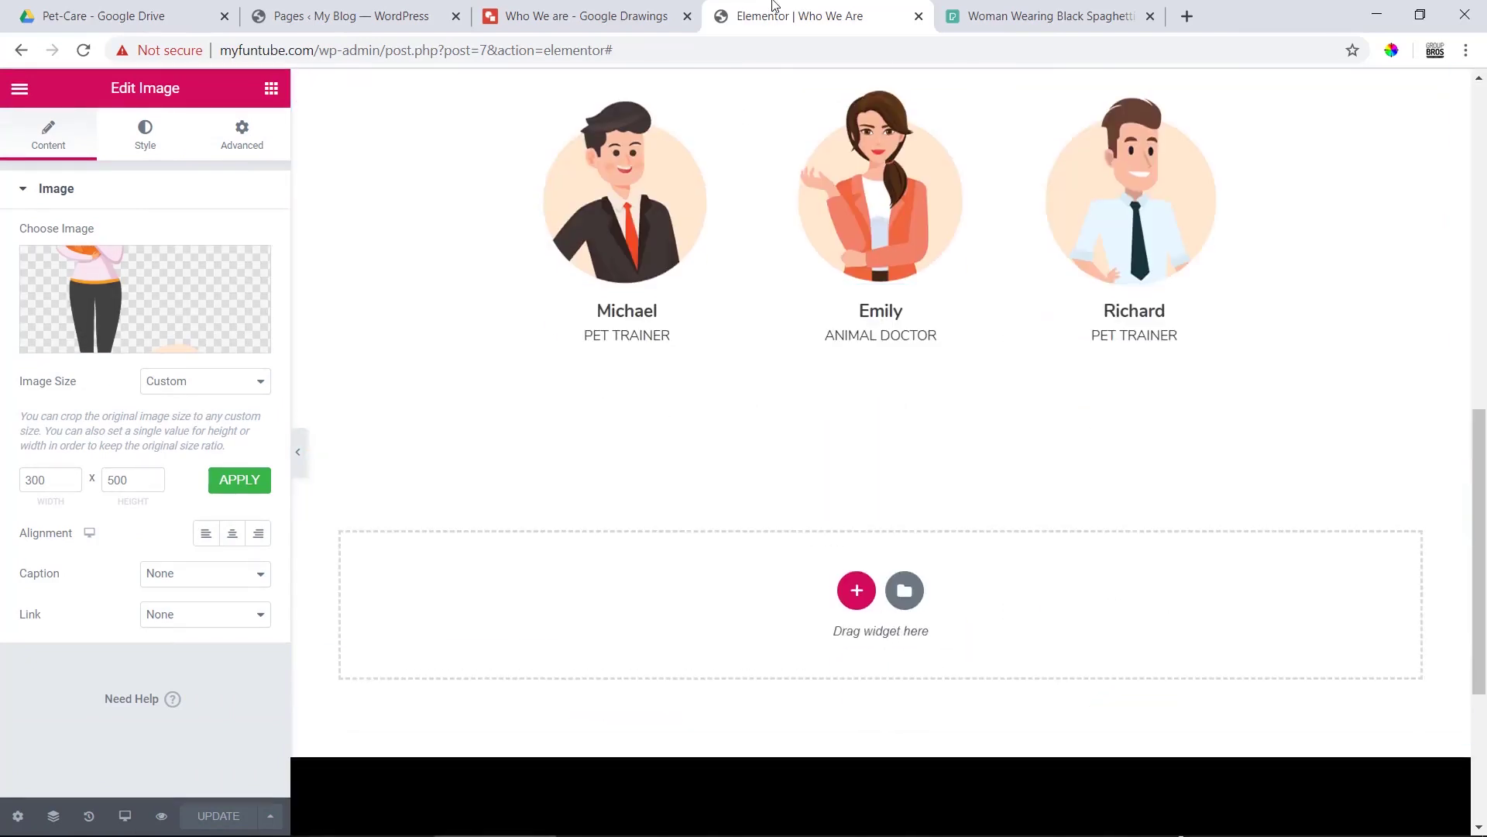
- Check the section below the team in the Google Drawings layout and insert the saved Our Apps Section template below the team in Elementor
left_click(606, 12)
scroll(751, 479, "down", 4)
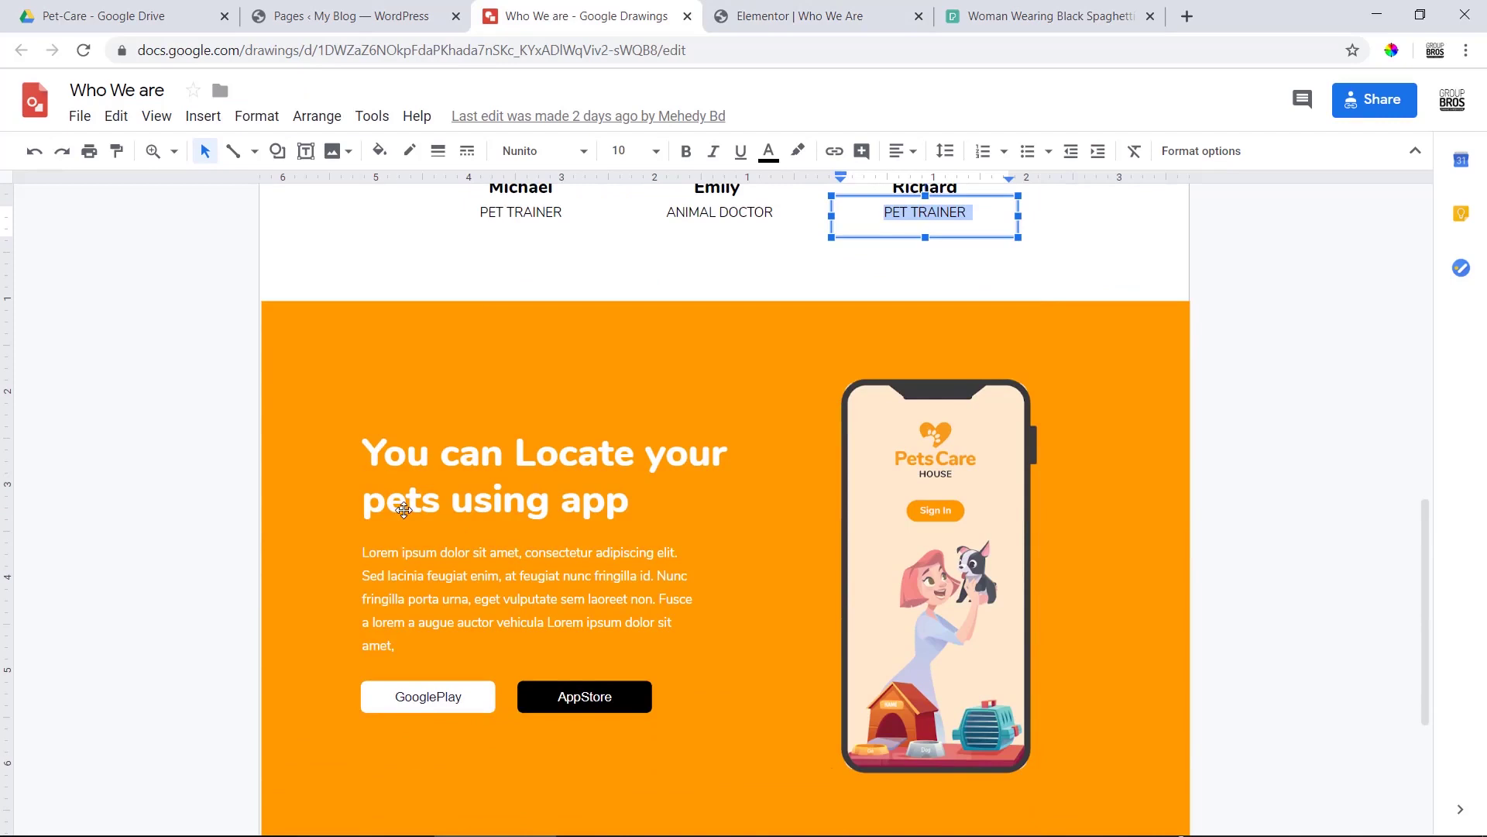
scroll(587, 489, "down", 4)
scroll(587, 489, "up", 4)
left_click(1249, 502)
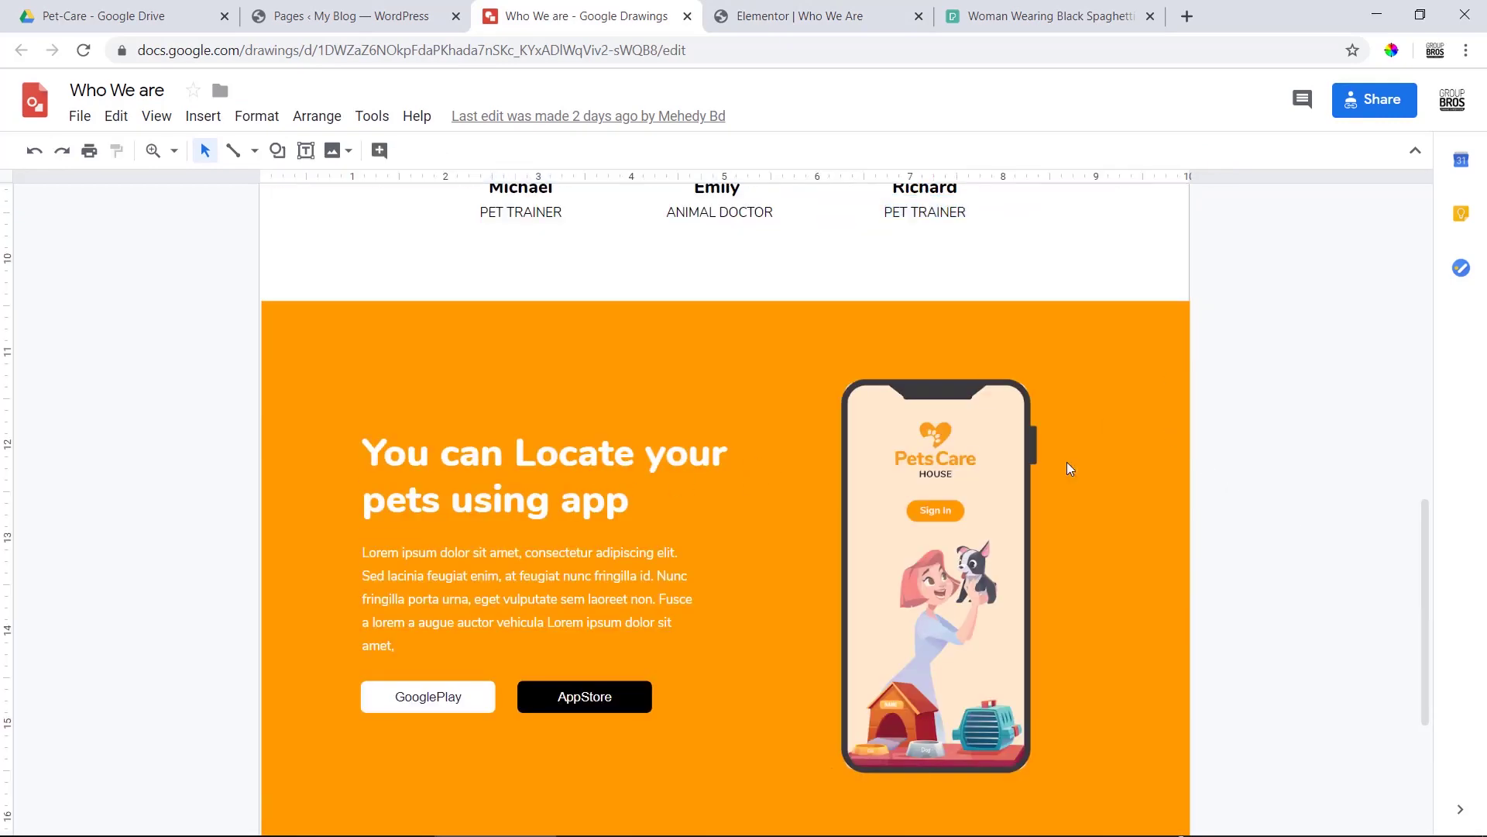
left_click(778, 6)
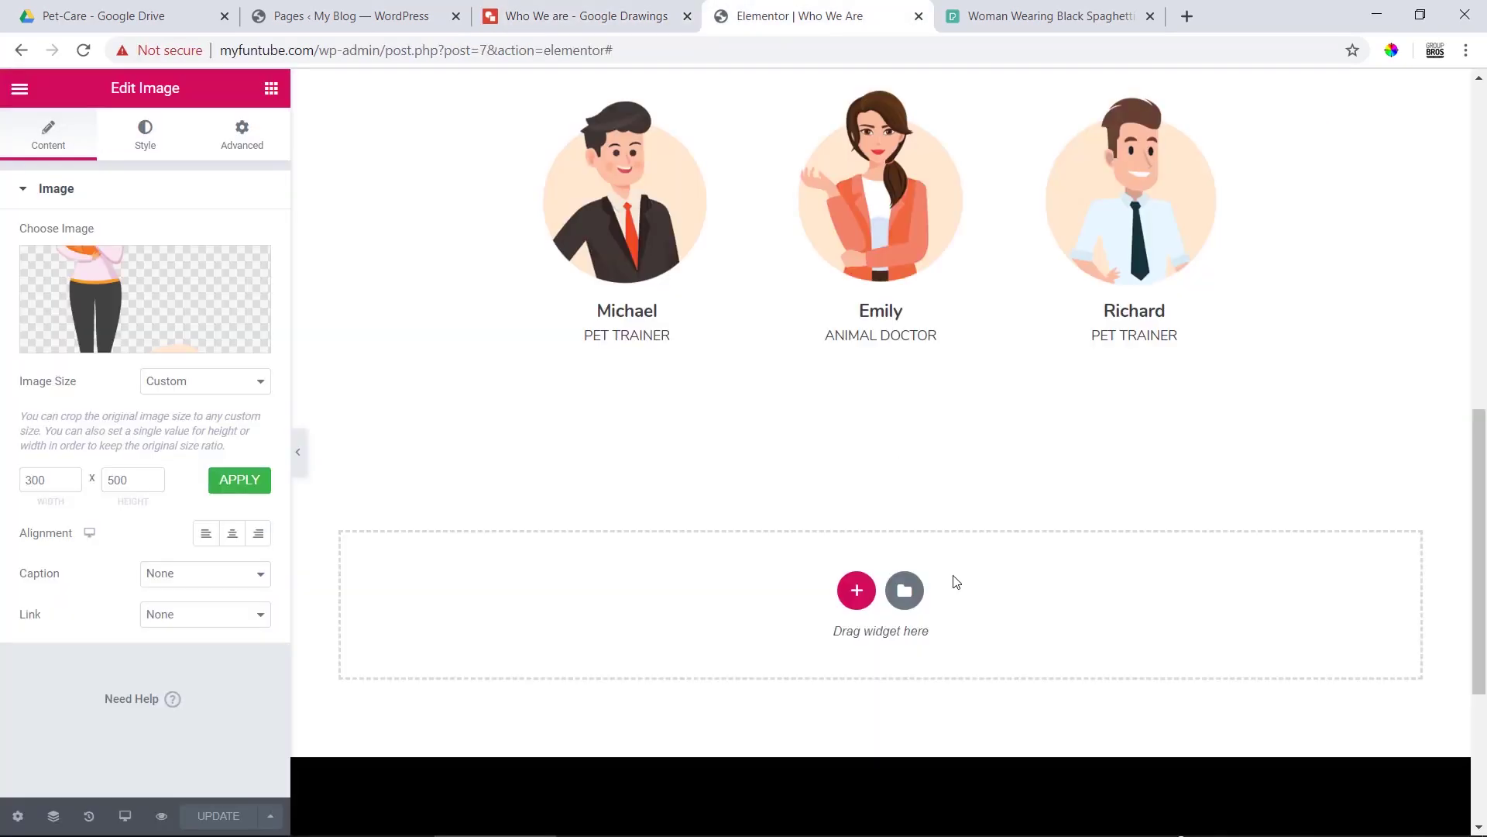
left_click(902, 592)
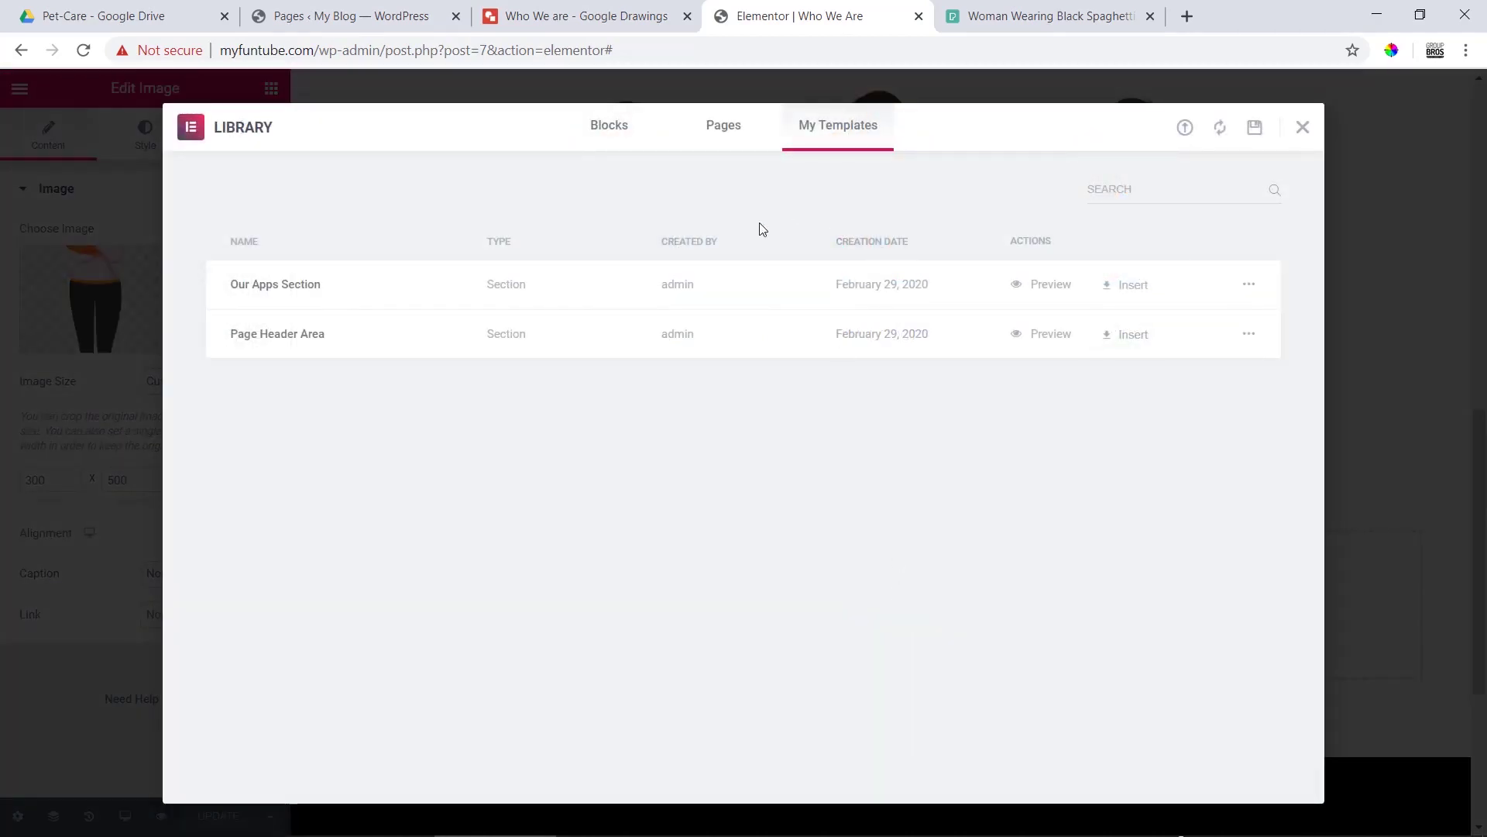
left_click(1145, 287)
left_click(919, 515)
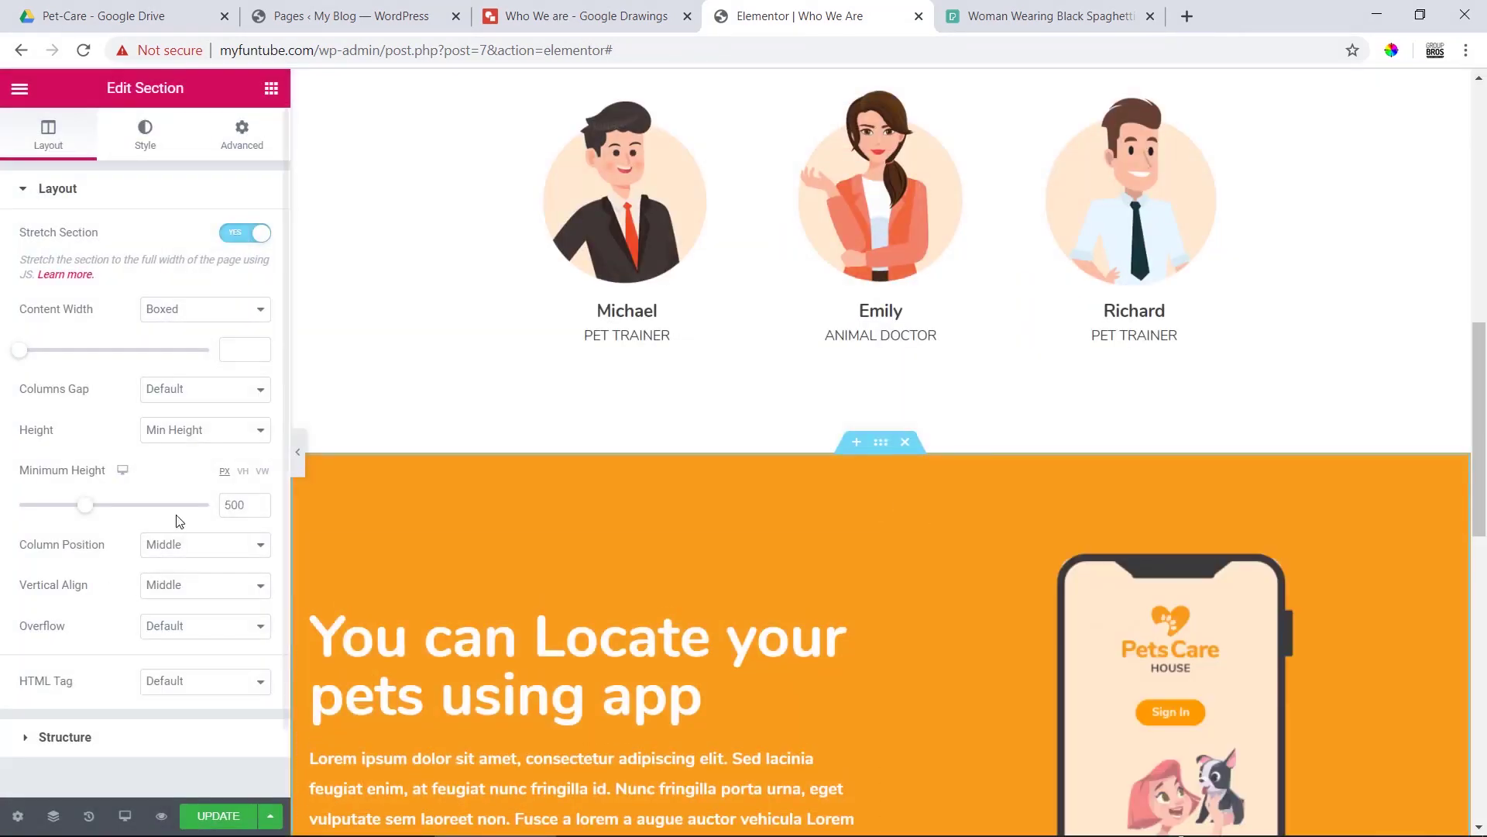
- Review the page from header to footer with the editing panel hidden, restore the panel and save the page
left_click(298, 451)
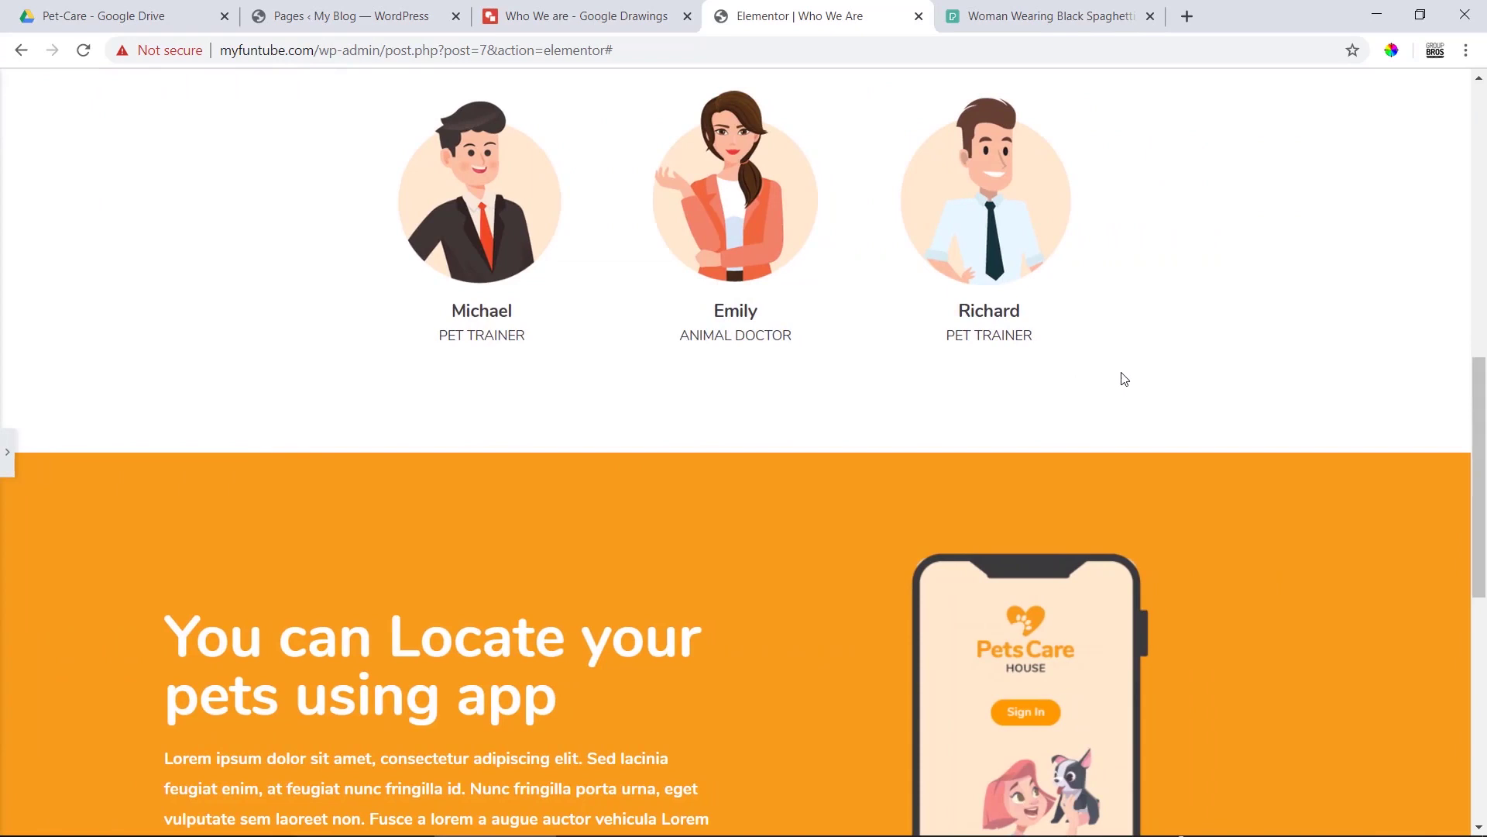
scroll(1085, 375, "up", 11)
scroll(1131, 408, "down", 15)
scroll(1138, 412, "down", 5)
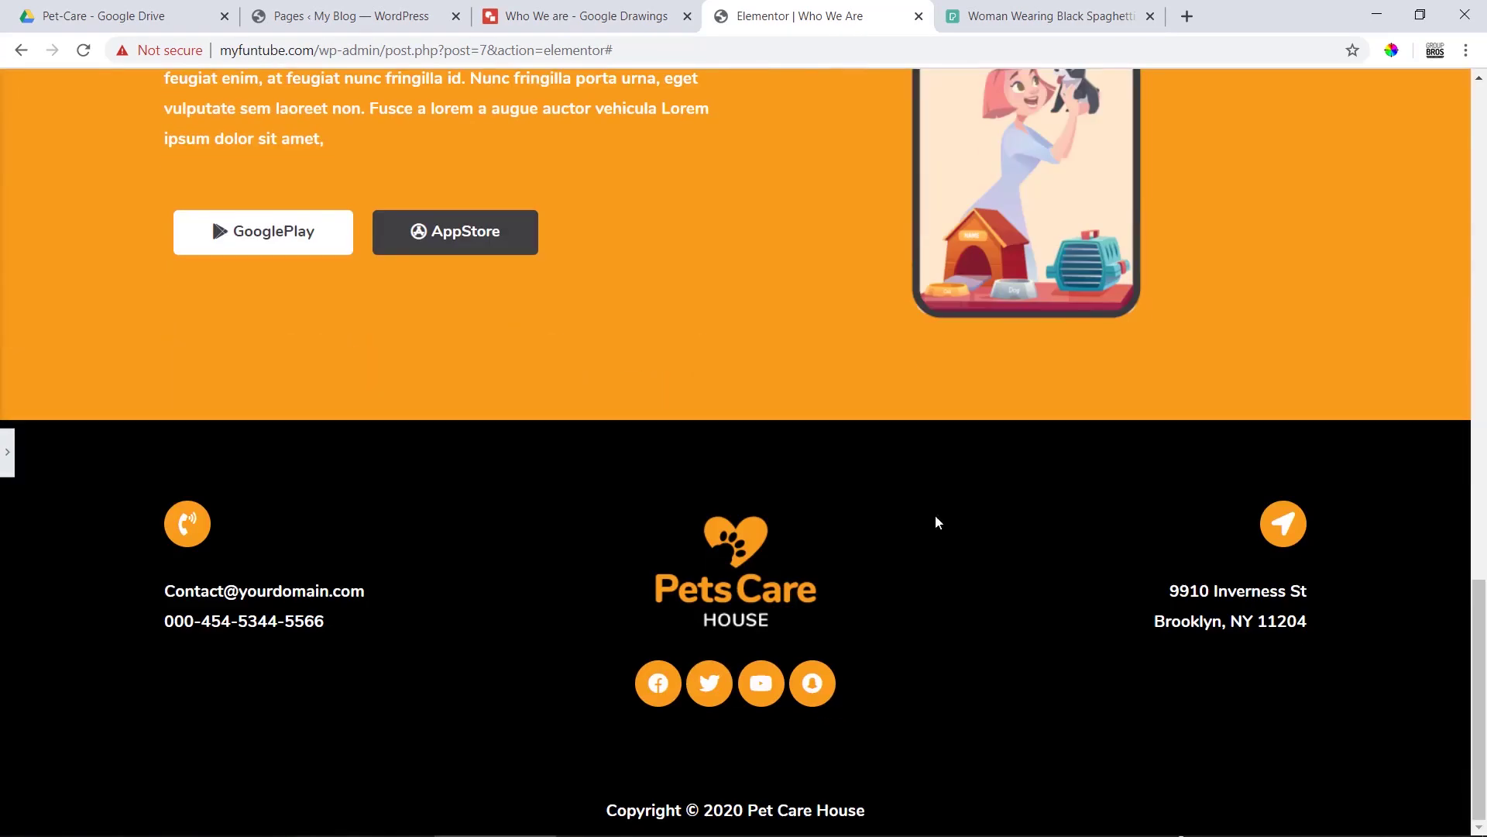
scroll(317, 573, "up", 15)
left_click(6, 452)
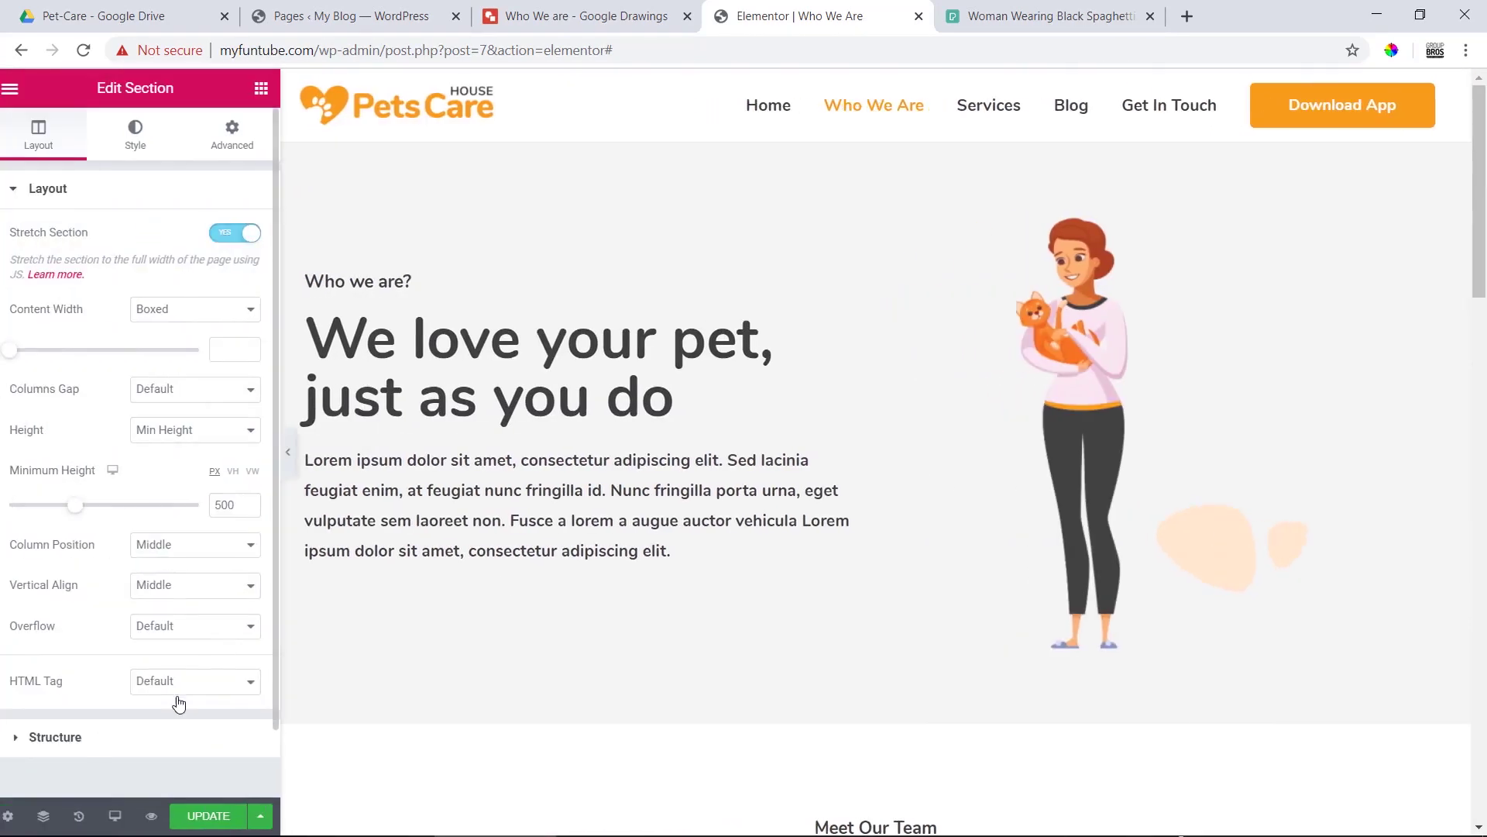
left_click(219, 816)
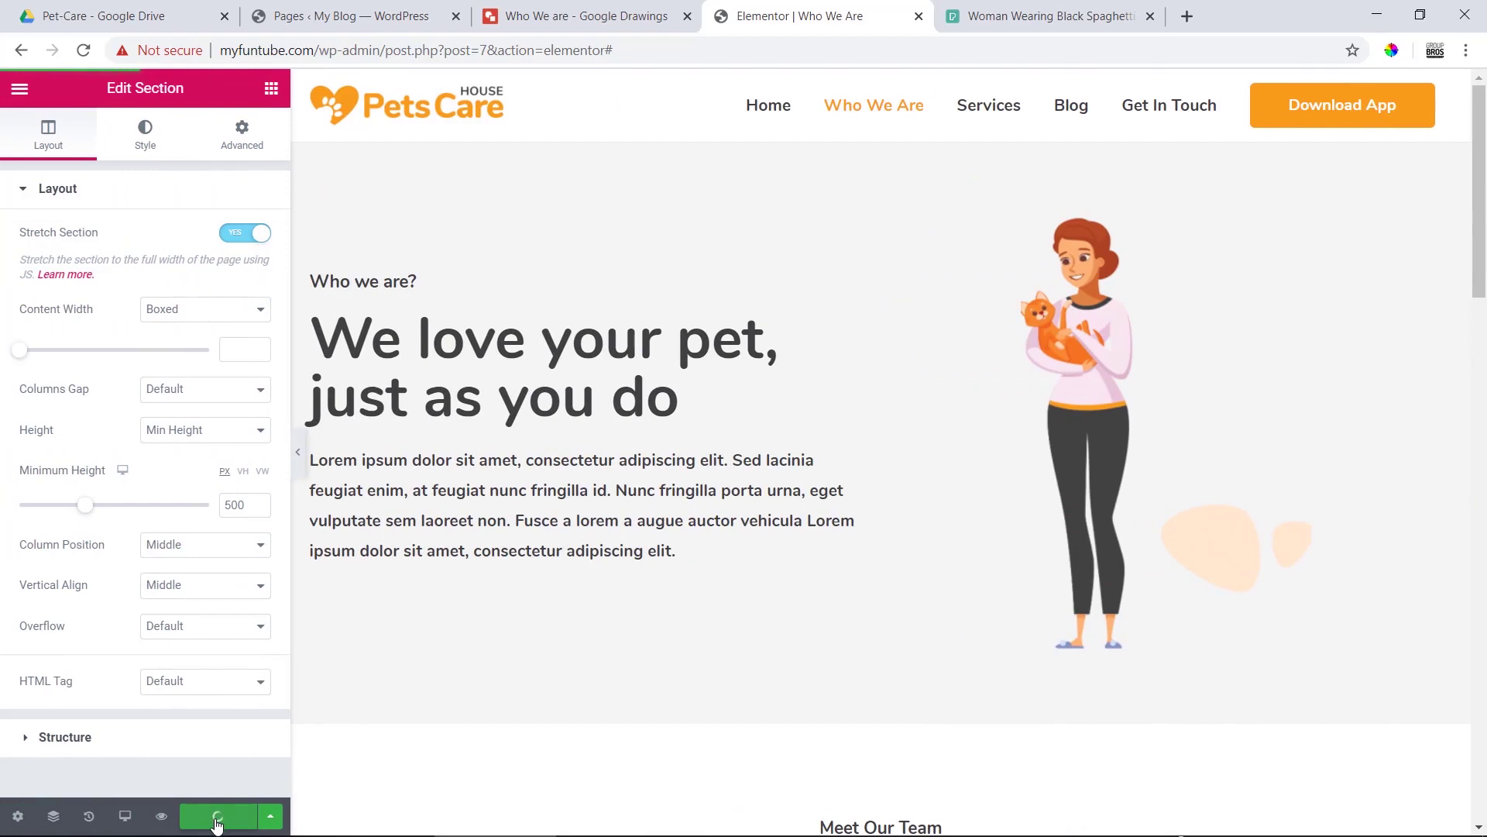